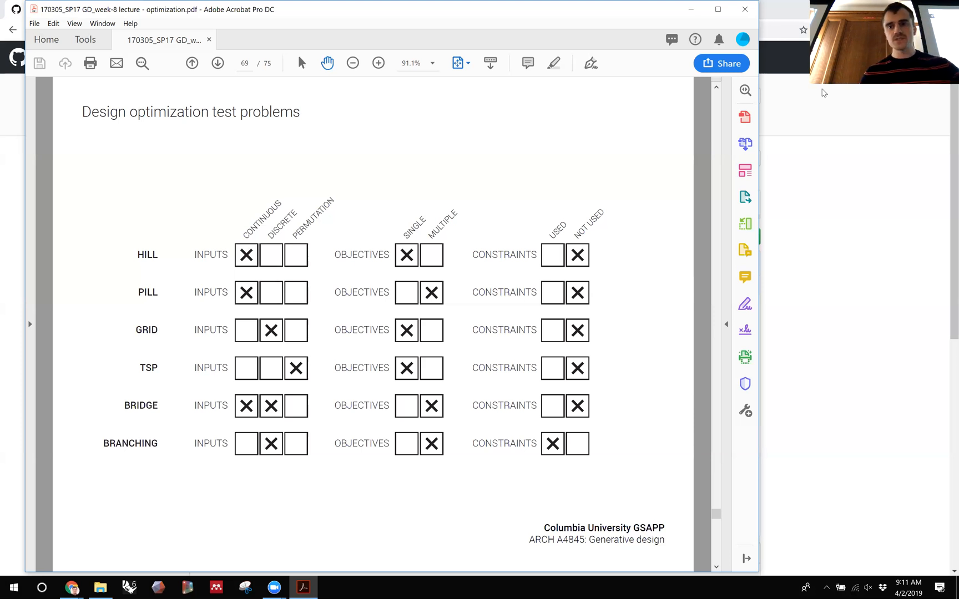
- Switch to the browser and examine the discover GitHub repository's file list, README and ZIP download option
{"action": "left_click", "coordinate": [896, 198]}
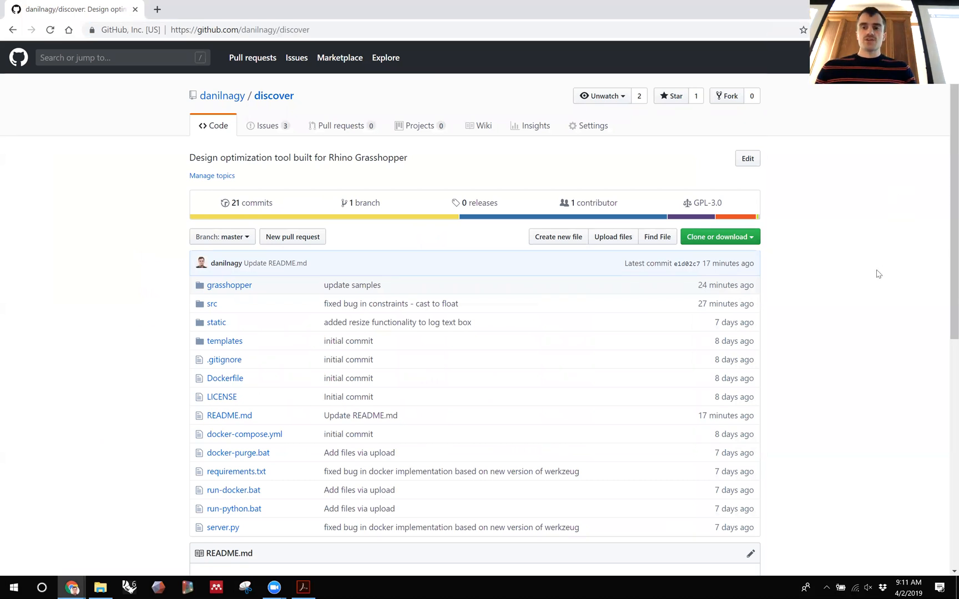
{"action": "scroll", "coordinate": [883, 271], "scroll_direction": "down", "scroll_amount": 5}
{"action": "scroll", "coordinate": [875, 271], "scroll_direction": "up", "scroll_amount": 5}
{"action": "scroll", "coordinate": [875, 271], "scroll_direction": "down", "scroll_amount": 8}
{"action": "scroll", "coordinate": [875, 271], "scroll_direction": "up", "scroll_amount": 8}
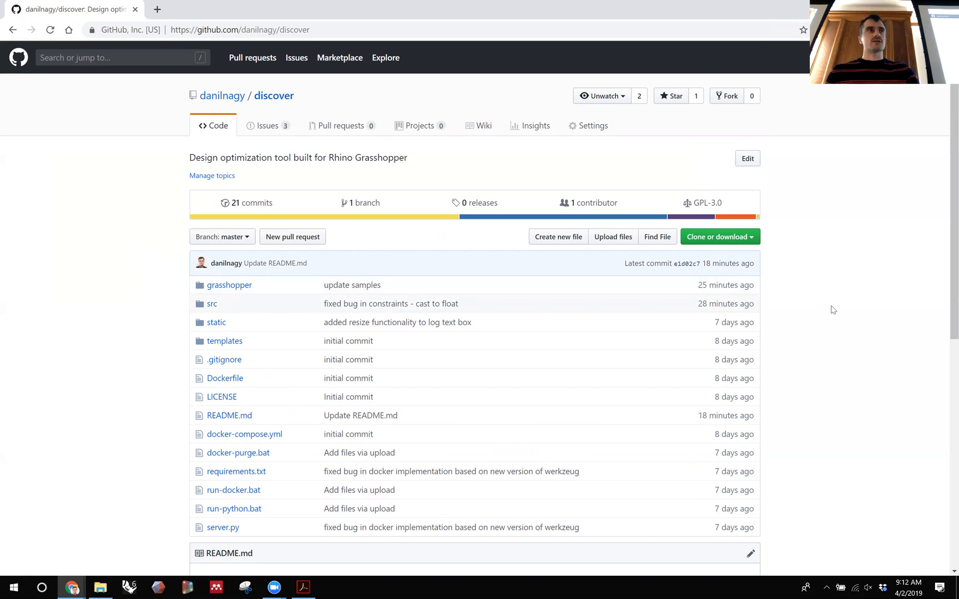
{"action": "scroll", "coordinate": [833, 310], "scroll_direction": "down", "scroll_amount": 1}
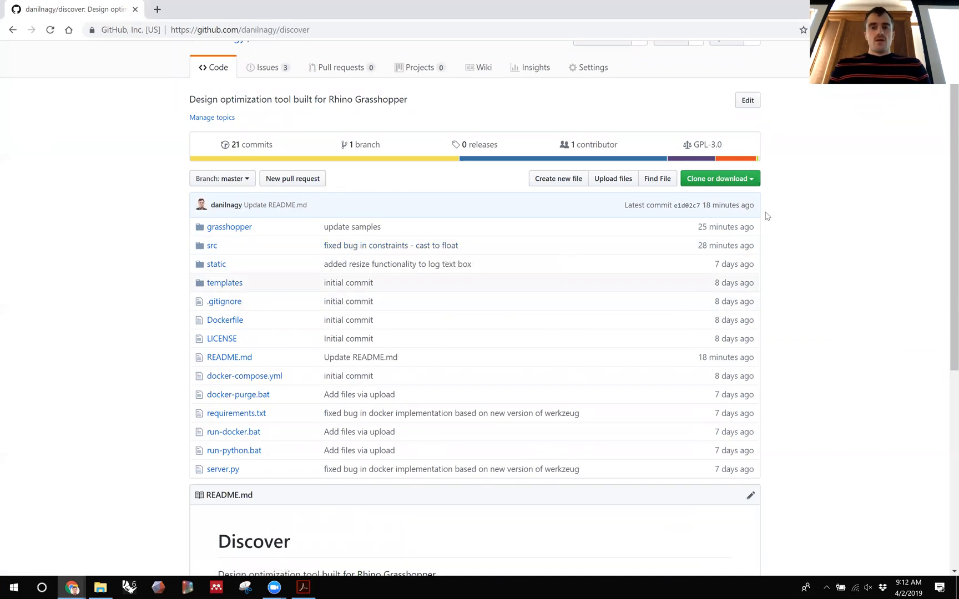
{"action": "left_click", "coordinate": [752, 179]}
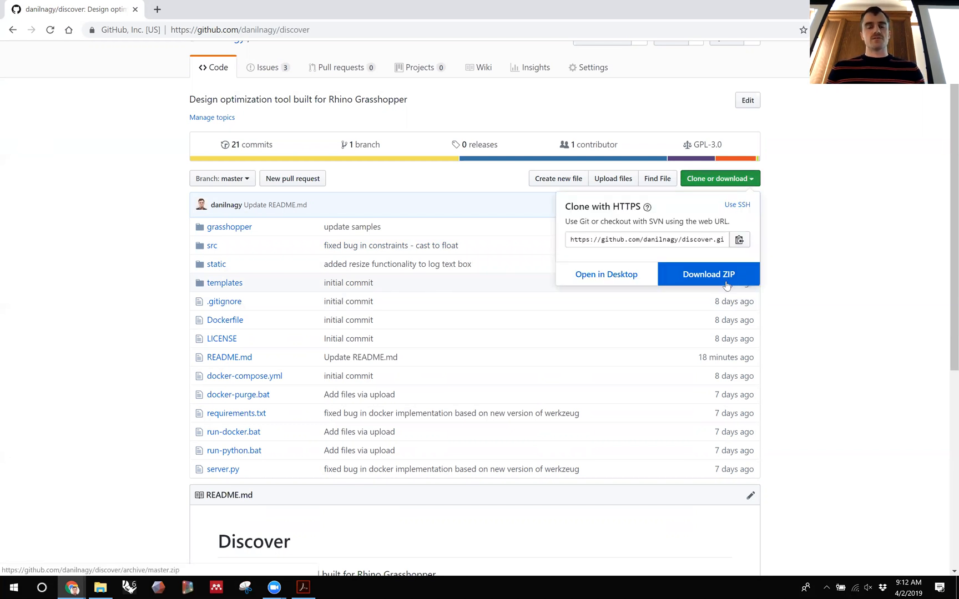
- Switch to File Explorer and examine the files in the local discover folder
{"action": "left_click", "coordinate": [100, 587]}
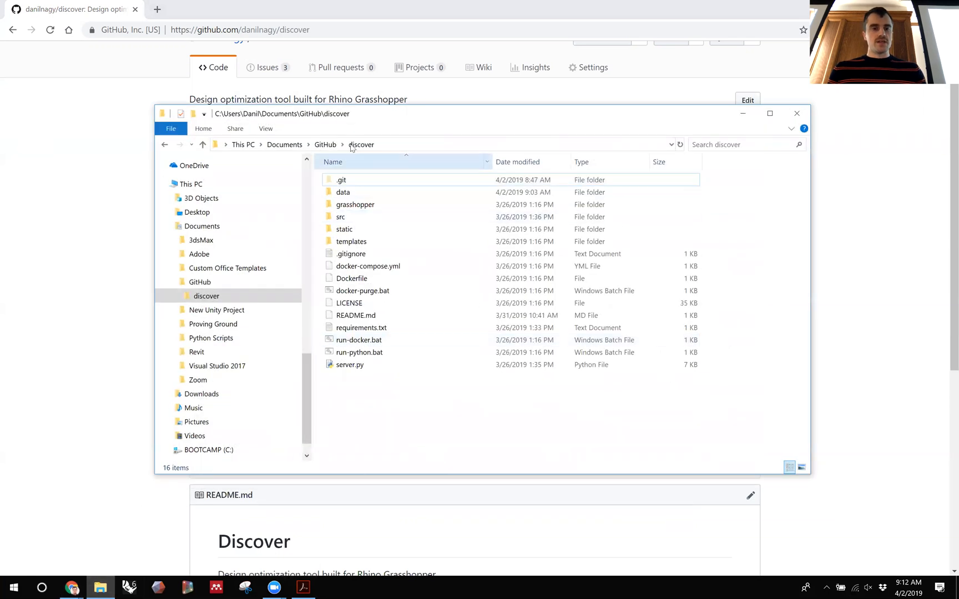
{"action": "left_click_drag", "start_coordinate": [344, 118], "coordinate": [323, 119]}
{"action": "left_click_drag", "start_coordinate": [395, 366], "coordinate": [328, 182]}
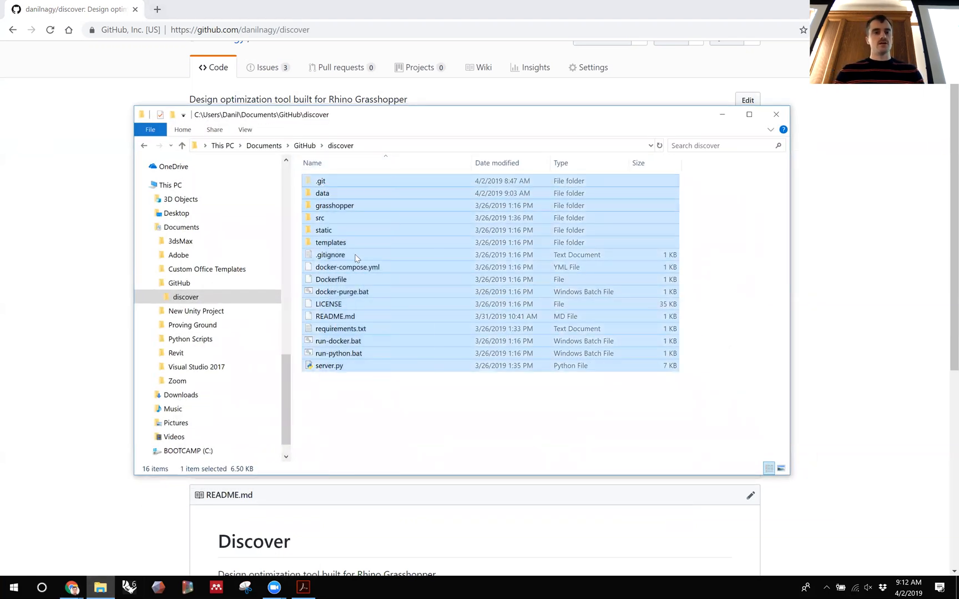
{"action": "left_click", "coordinate": [372, 384]}
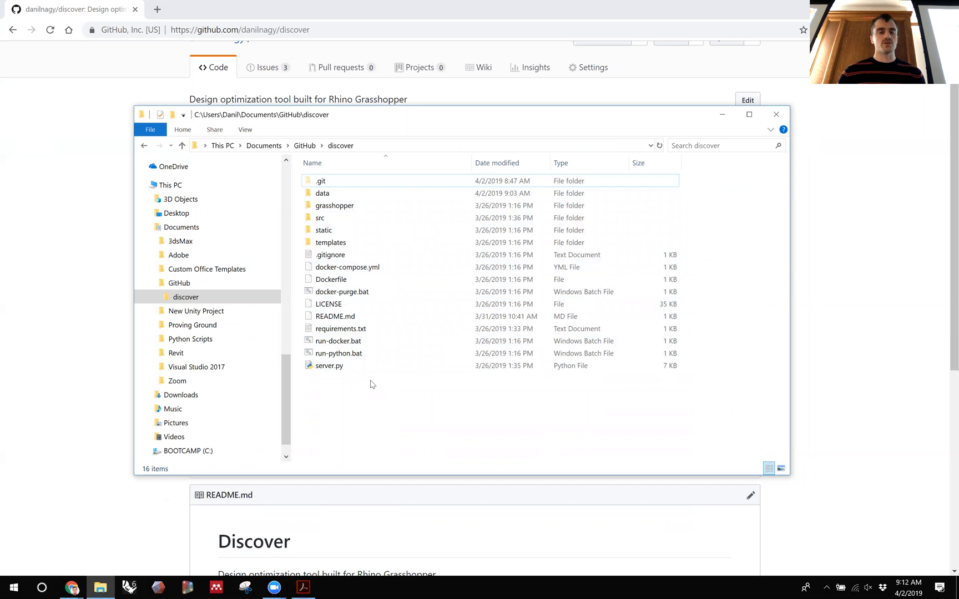
- Browse to the grasshopper folder's UserObjects subfolder and examine its Discover component files
{"action": "double_click", "coordinate": [343, 206]}
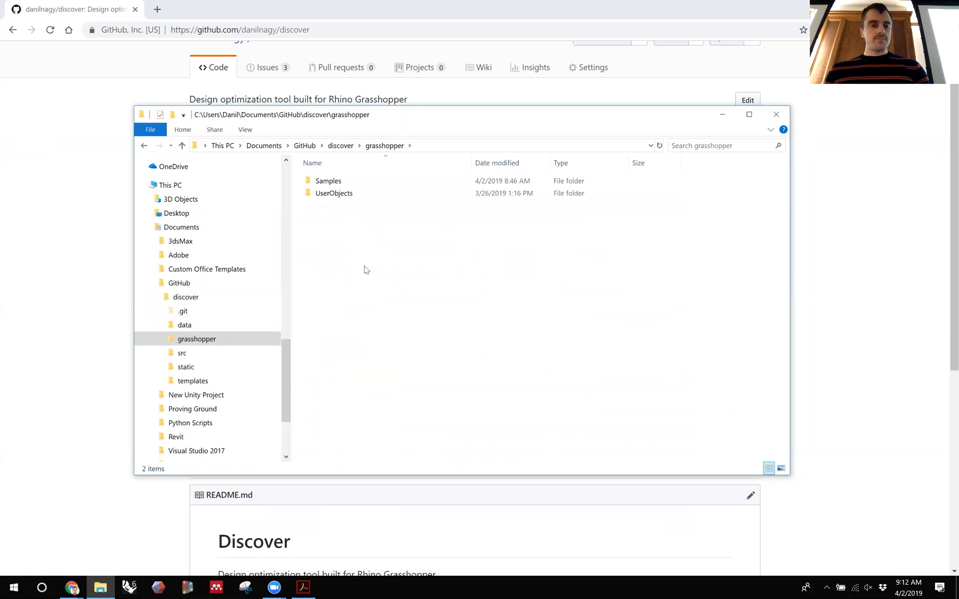
{"action": "double_click", "coordinate": [331, 195]}
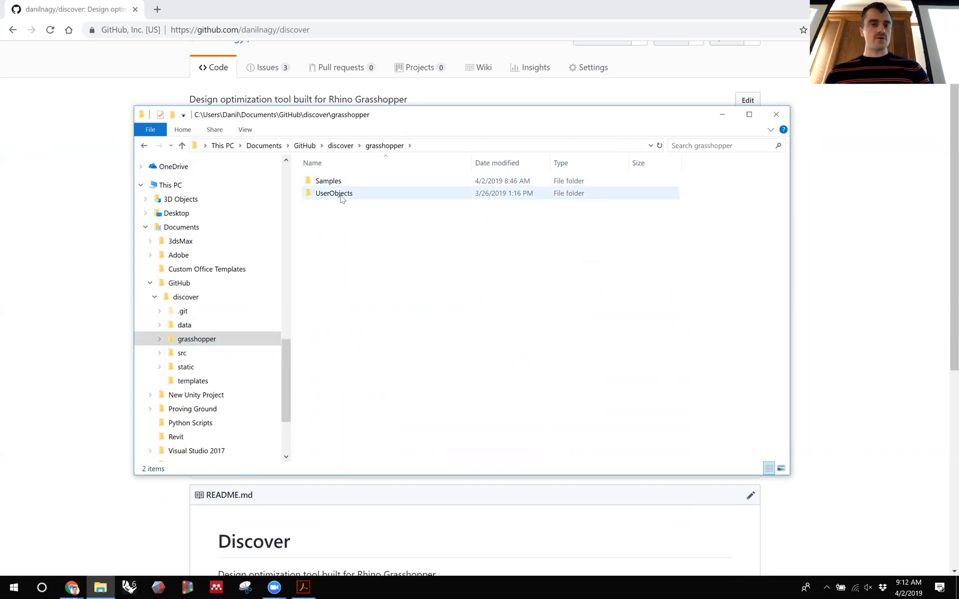
{"action": "left_click_drag", "start_coordinate": [383, 266], "coordinate": [359, 186]}
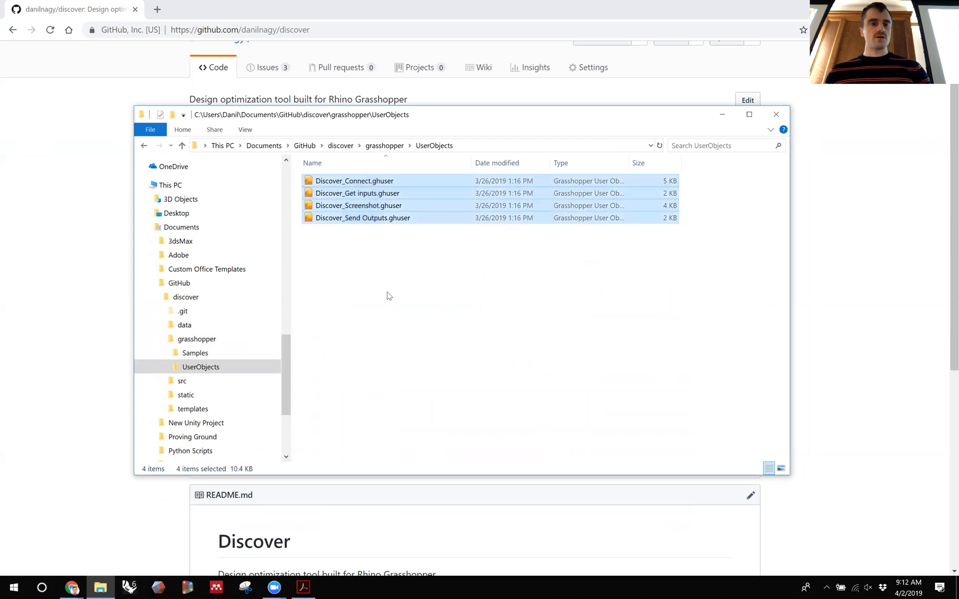
- Browse to the Samples folder and examine its Grasshopper definitions and the TSP.3dm Rhino model
{"action": "left_click", "coordinate": [194, 353]}
{"action": "left_click_drag", "start_coordinate": [379, 295], "coordinate": [335, 183]}
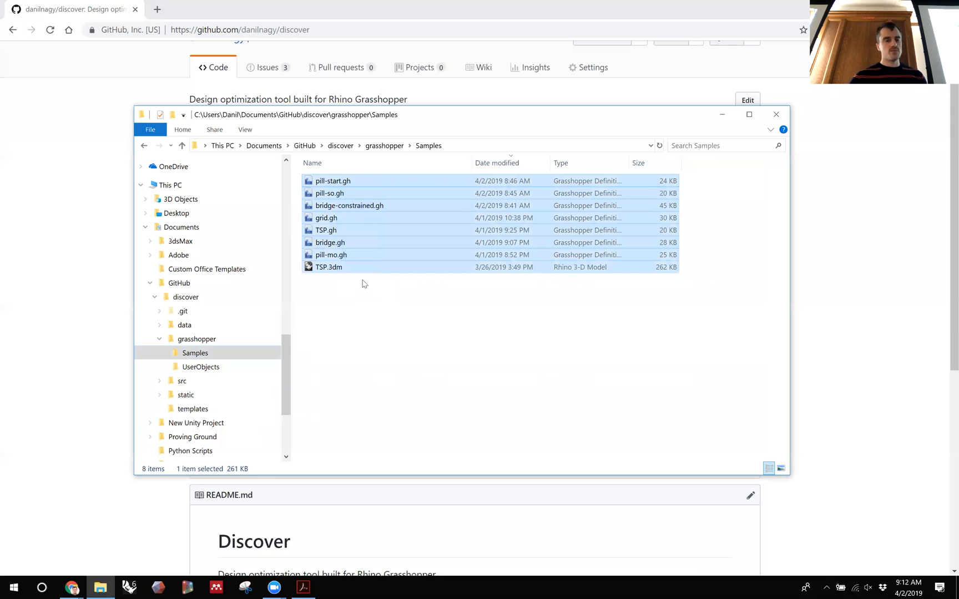
{"action": "left_click", "coordinate": [368, 330]}
{"action": "left_click", "coordinate": [341, 185]}
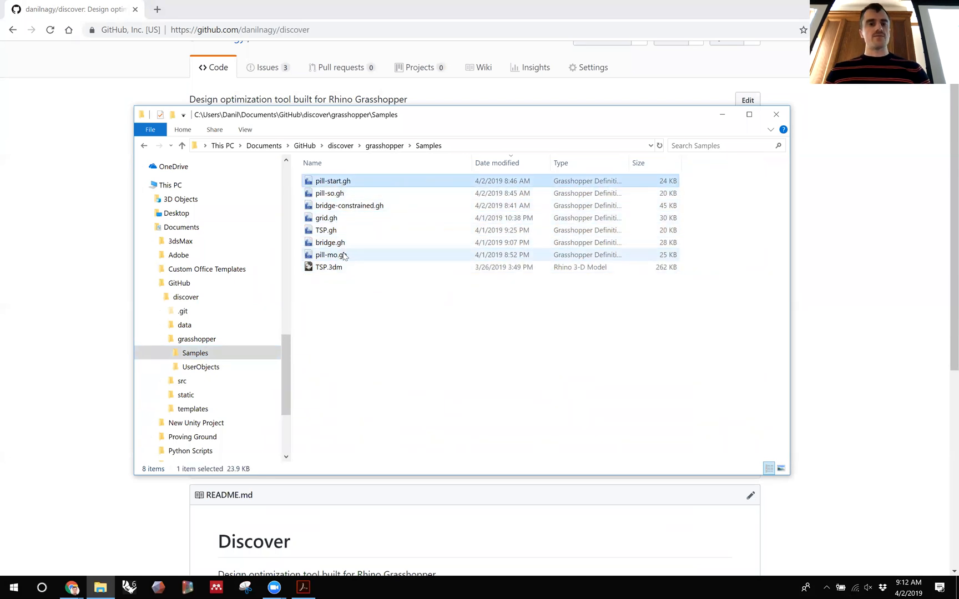
{"action": "left_click", "coordinate": [327, 271]}
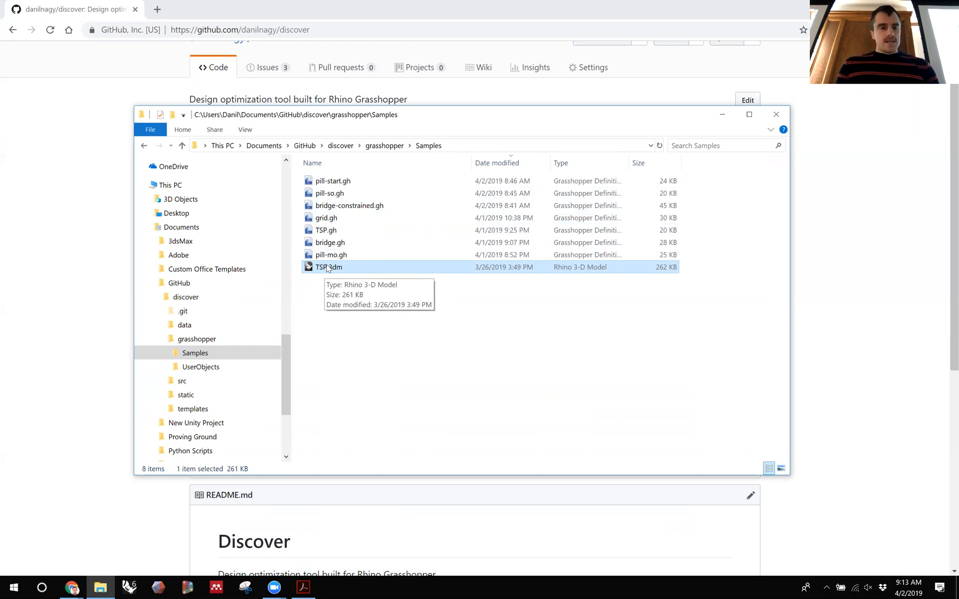
{"action": "left_click", "coordinate": [312, 318]}
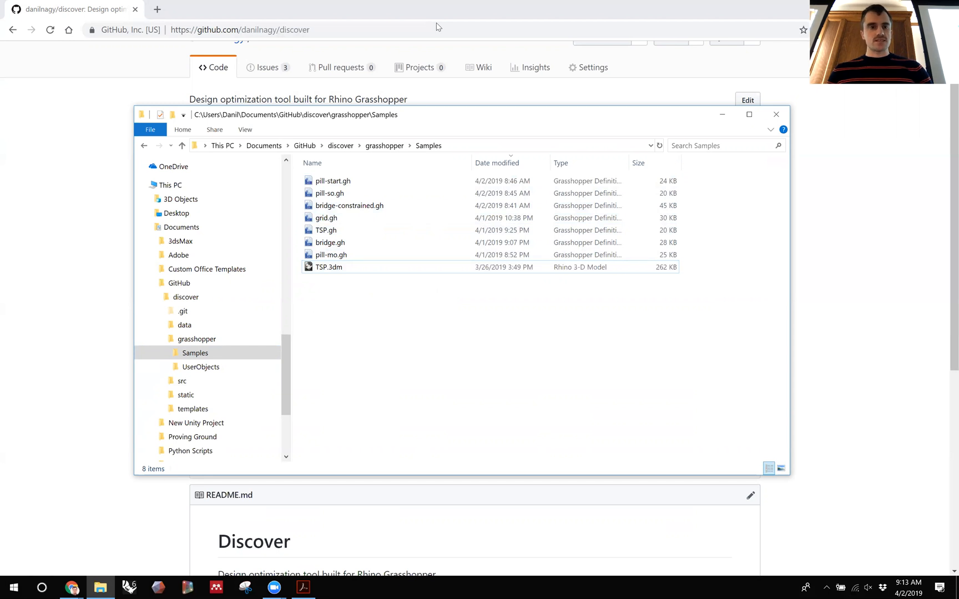
- Move the browser and PDF windows aside to view the sample_data desktop folder, and return to the maximized GitHub page
{"action": "left_click", "coordinate": [216, 17]}
{"action": "double_click", "coordinate": [294, 5]}
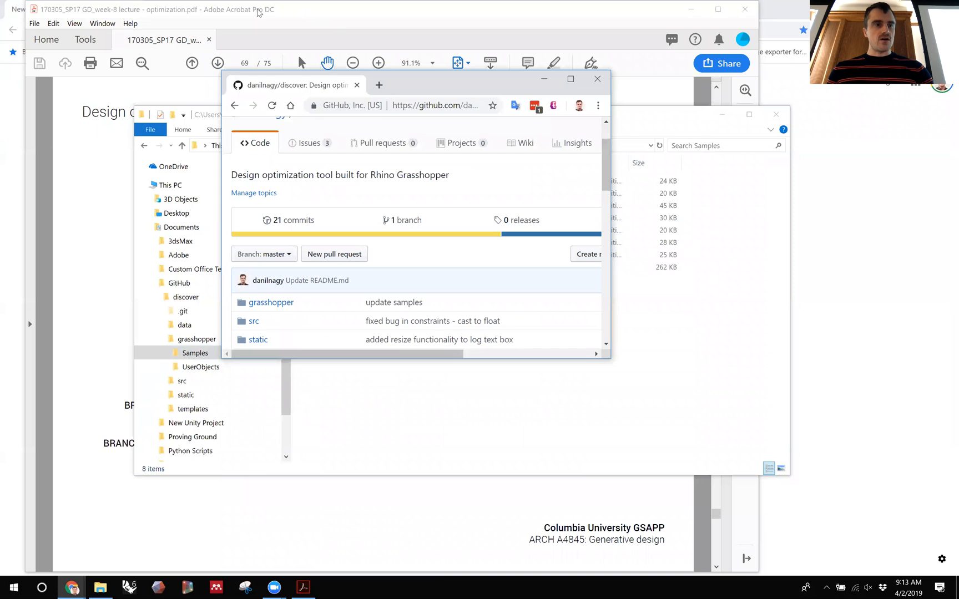
{"action": "left_click_drag", "start_coordinate": [258, 10], "coordinate": [380, 56]}
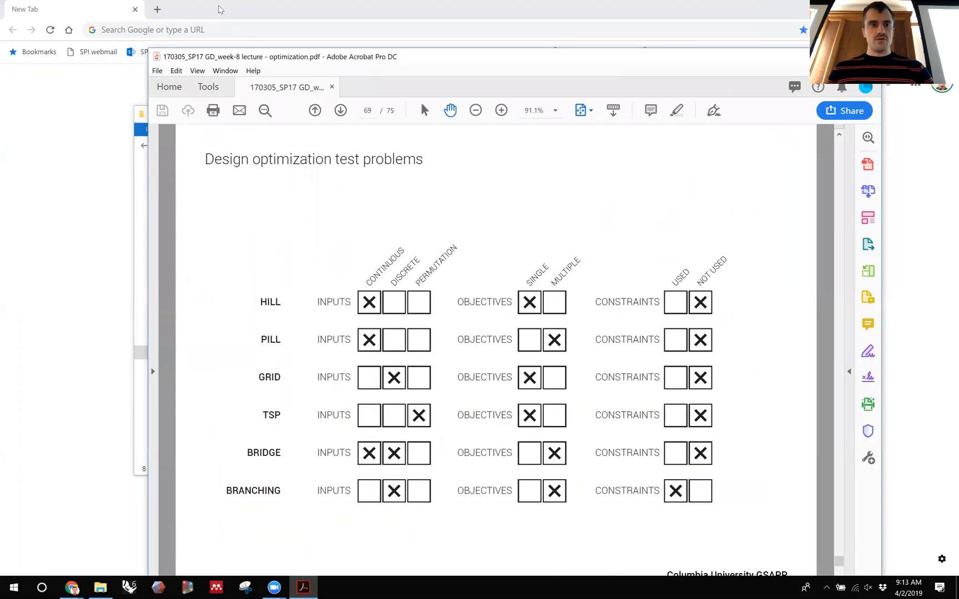
{"action": "double_click", "coordinate": [220, 9]}
{"action": "left_click", "coordinate": [331, 147]}
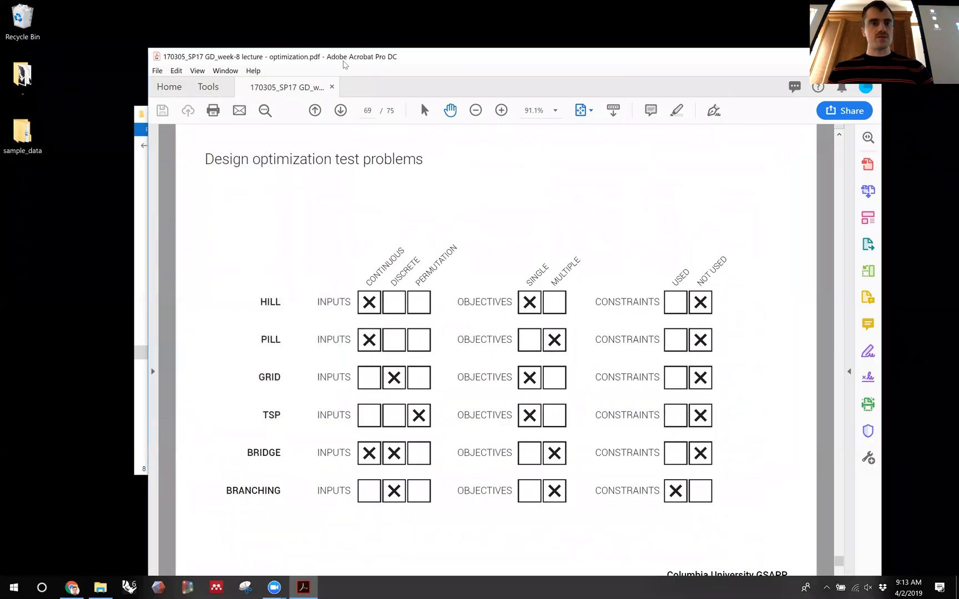
{"action": "left_click_drag", "start_coordinate": [344, 65], "coordinate": [674, 70]}
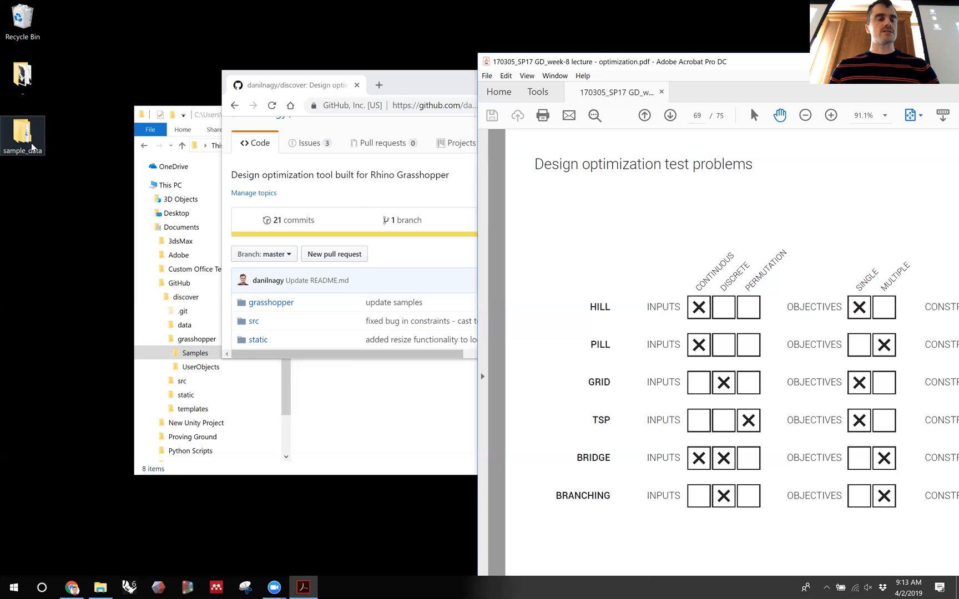
{"action": "double_click", "coordinate": [421, 87]}
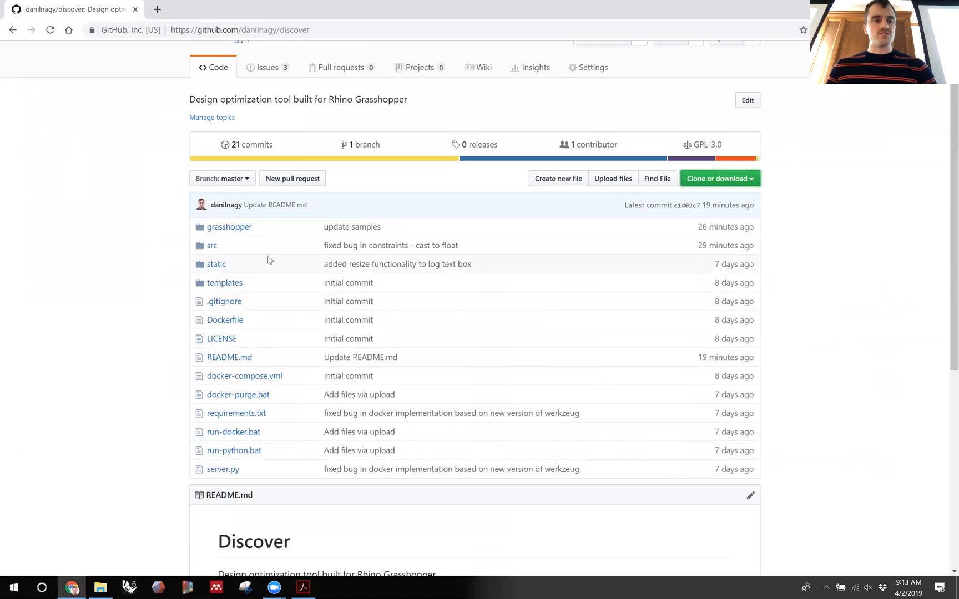
- Follow the README's link to the sample optimization data, view the listed archives, and return to the repository page
{"action": "scroll", "coordinate": [146, 298], "scroll_direction": "down", "scroll_amount": 6}
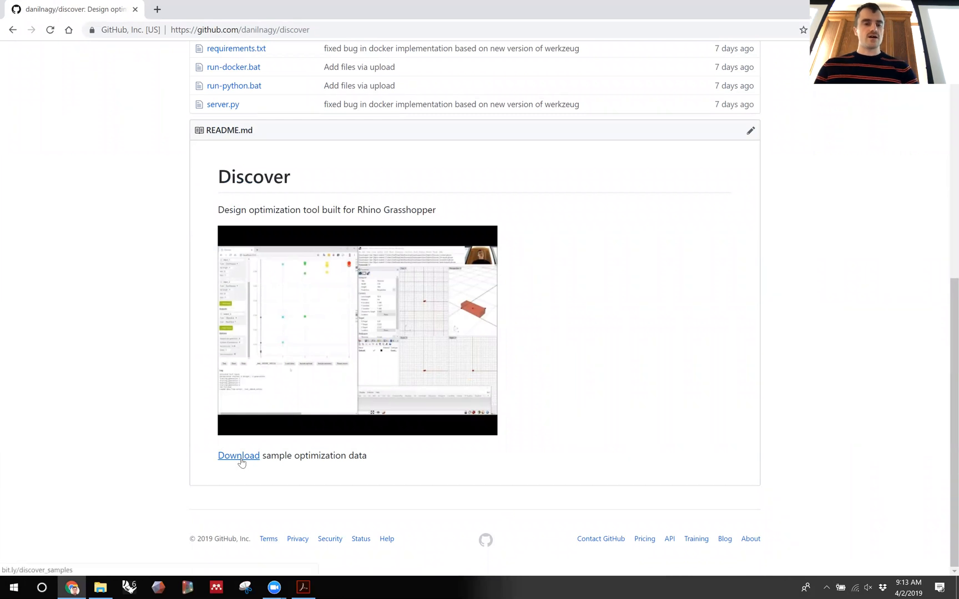
{"action": "left_click", "coordinate": [241, 460]}
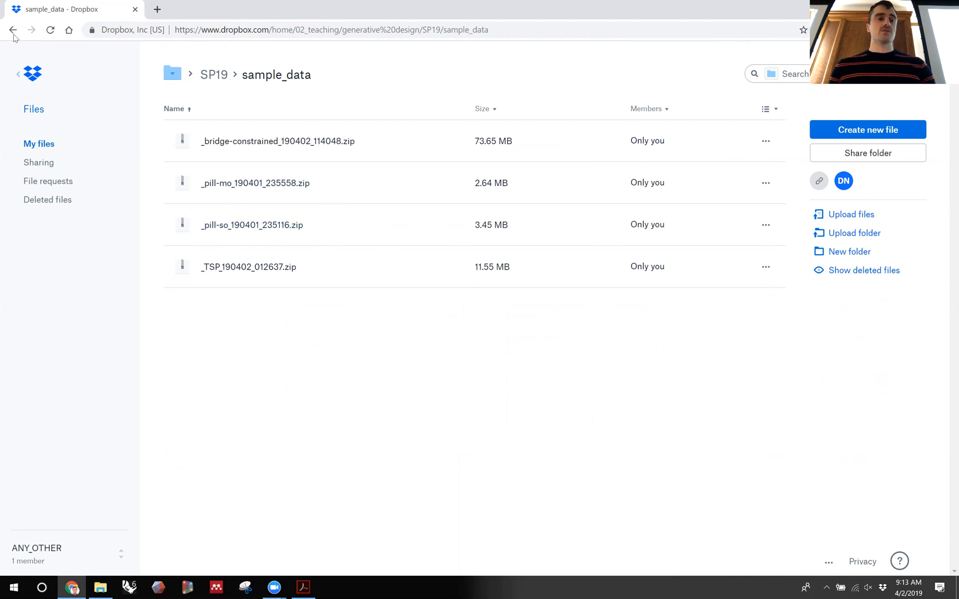
{"action": "left_click", "coordinate": [12, 31]}
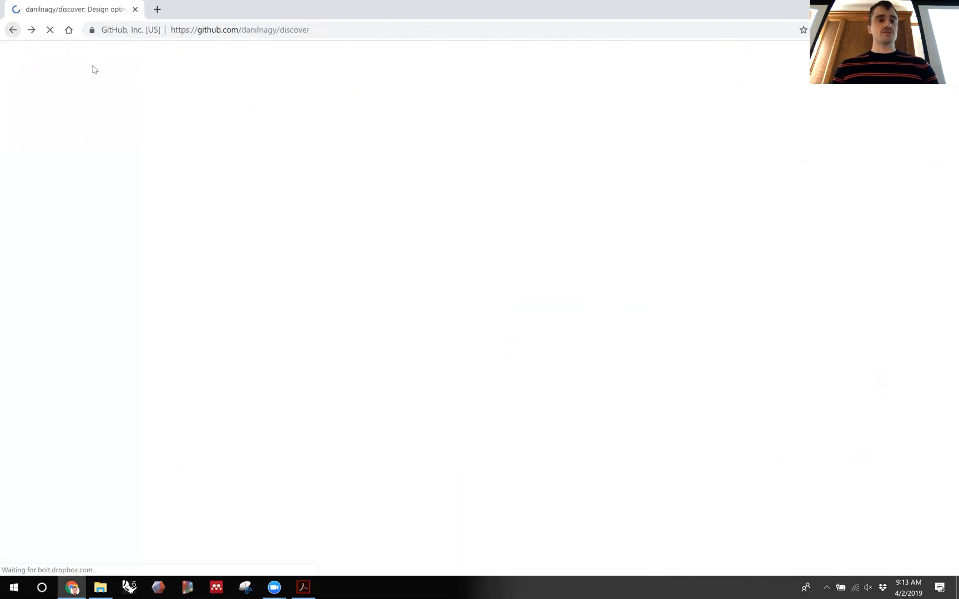
{"action": "scroll", "coordinate": [630, 332], "scroll_direction": "up", "scroll_amount": 4}
{"action": "scroll", "coordinate": [748, 414], "scroll_direction": "up", "scroll_amount": 2}
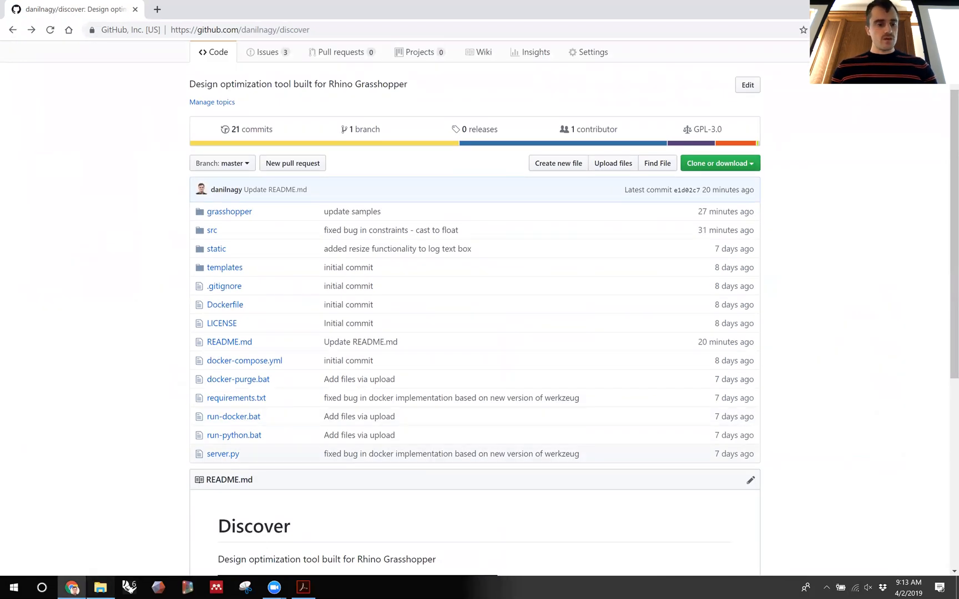
- Switch to File Explorer and review the Samples folder again, pointing out pill-so.gh
{"action": "left_click", "coordinate": [100, 588]}
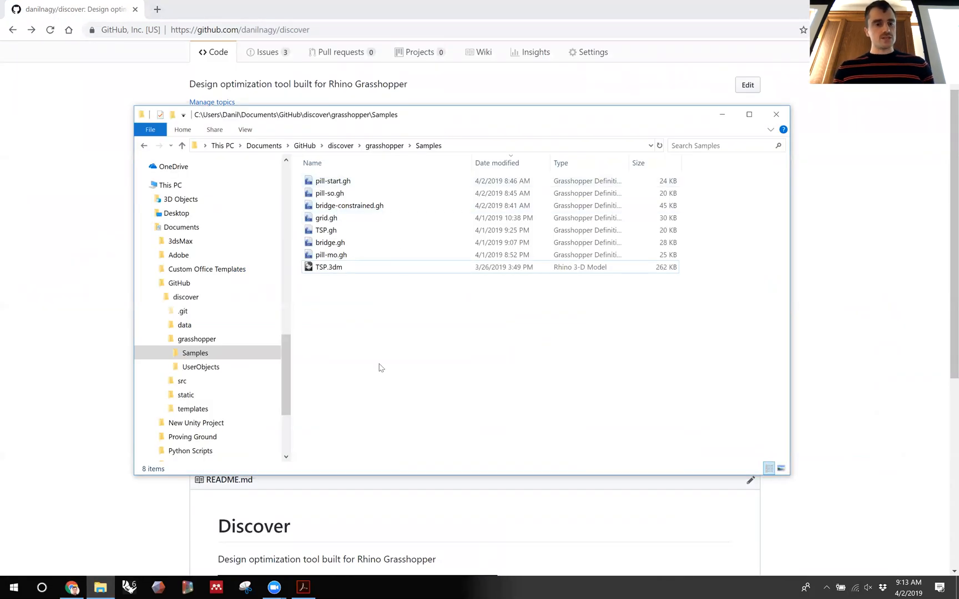
{"action": "left_click", "coordinate": [342, 193]}
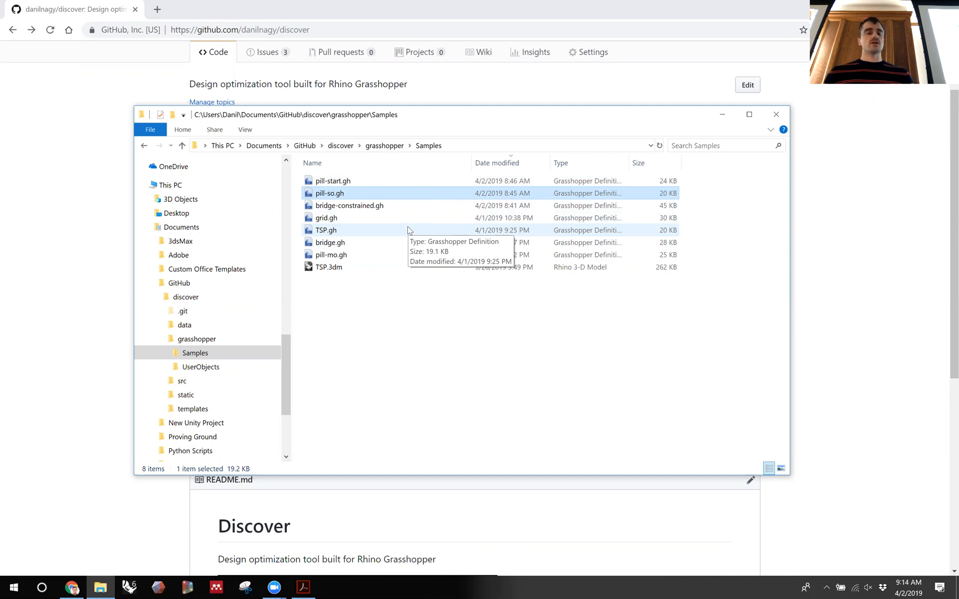
{"action": "left_click", "coordinate": [399, 426]}
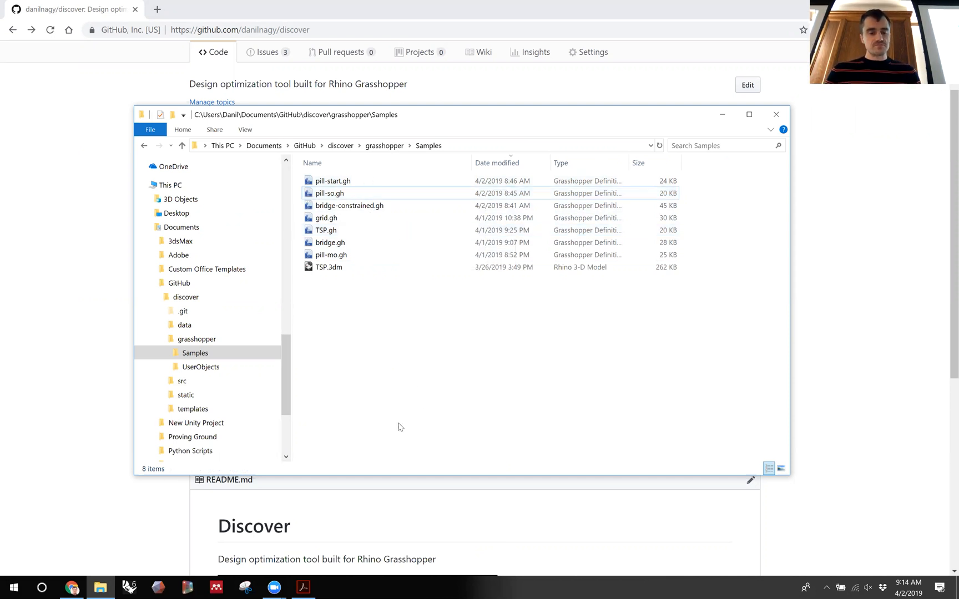
- Launch Rhino on the right half of the screen and dock the layers panel group below the Properties panel
{"action": "left_click", "coordinate": [129, 587]}
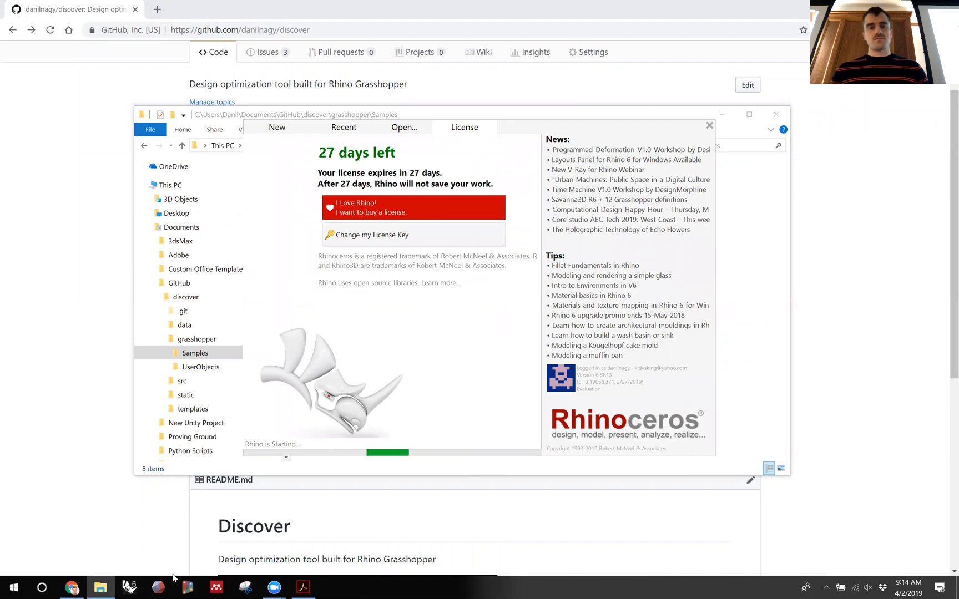
{"action": "left_click", "coordinate": [710, 125]}
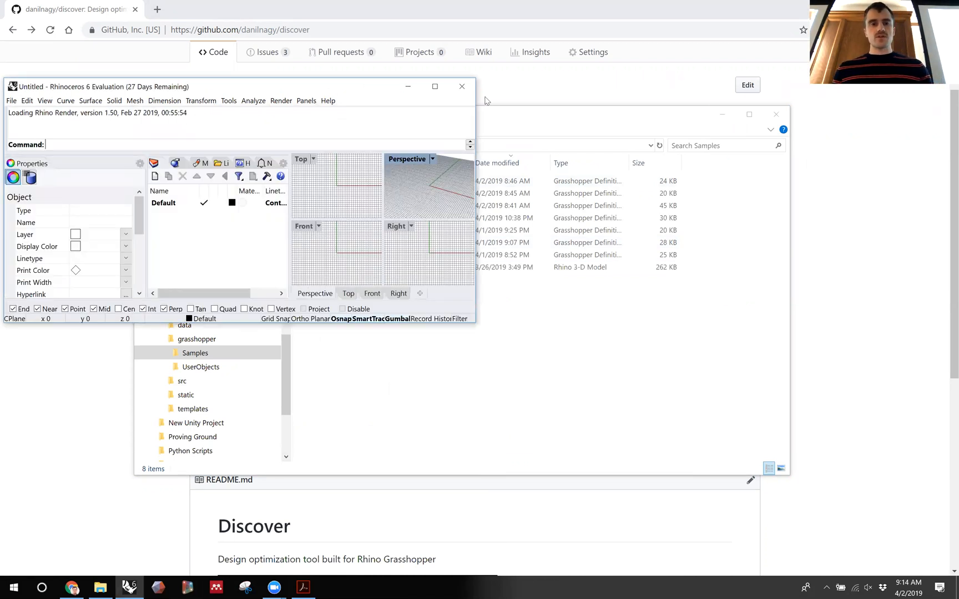
{"action": "left_click_drag", "start_coordinate": [429, 58], "coordinate": [958, 275]}
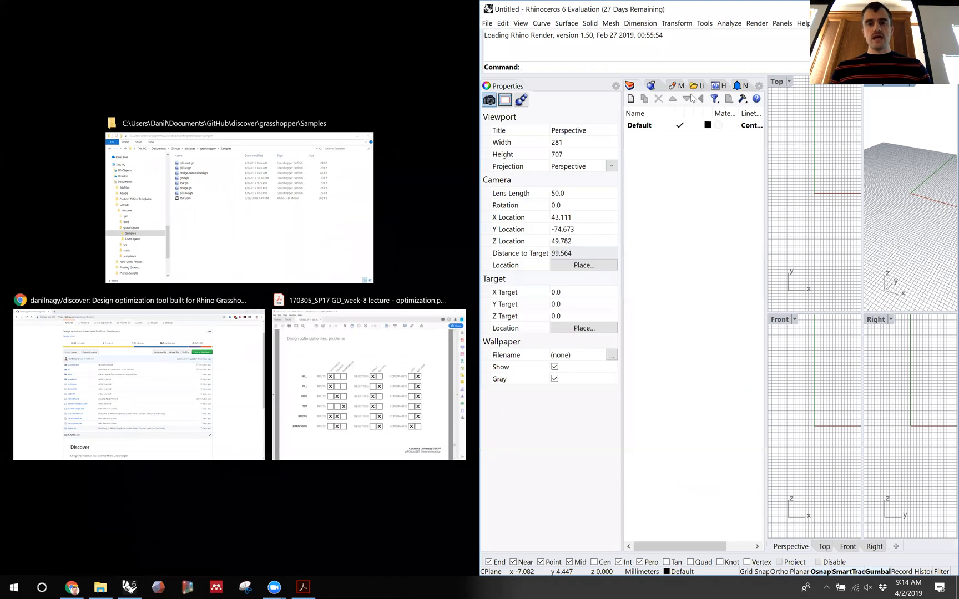
{"action": "left_click_drag", "start_coordinate": [731, 77], "coordinate": [569, 466]}
{"action": "left_click", "coordinate": [757, 220]}
- Start Grasshopper from Rhino and bring the Samples folder window into view with pill-start.gh selected
{"action": "type", "text": "Grasshopper"}
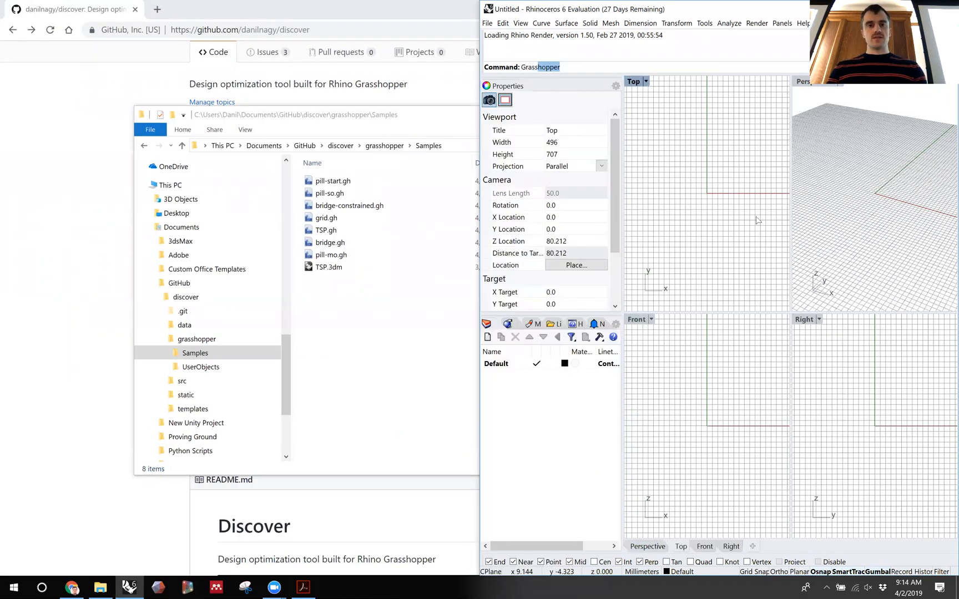
{"action": "key", "text": "Return"}
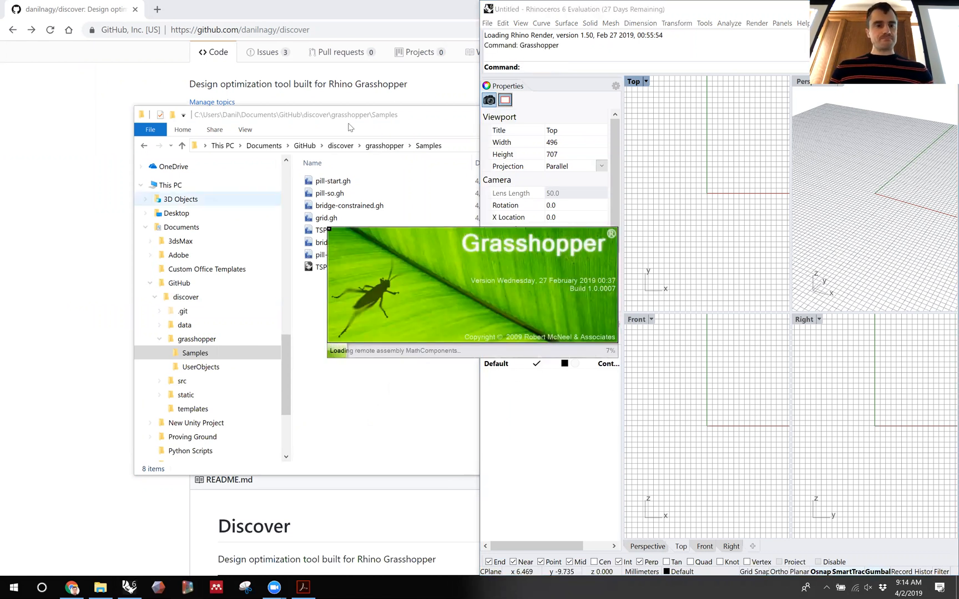
{"action": "left_click_drag", "start_coordinate": [378, 119], "coordinate": [286, 140]}
{"action": "left_click", "coordinate": [239, 204]}
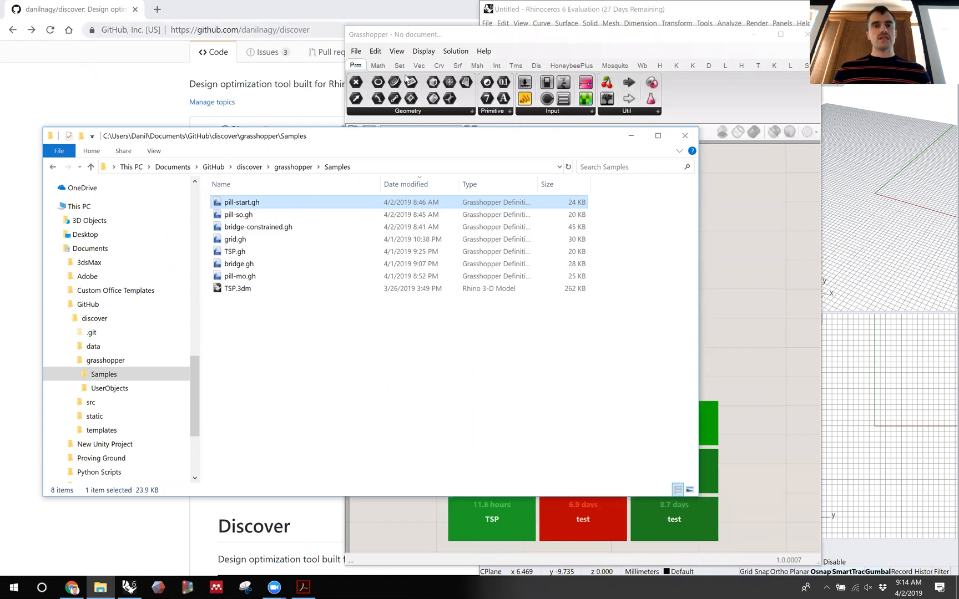
- Open pill-start.gh in Grasshopper and tile the Grasshopper window on the left half of the screen beside Rhino
{"action": "left_click_drag", "start_coordinate": [557, 39], "coordinate": [958, 245]}
{"action": "left_click", "coordinate": [662, 297]}
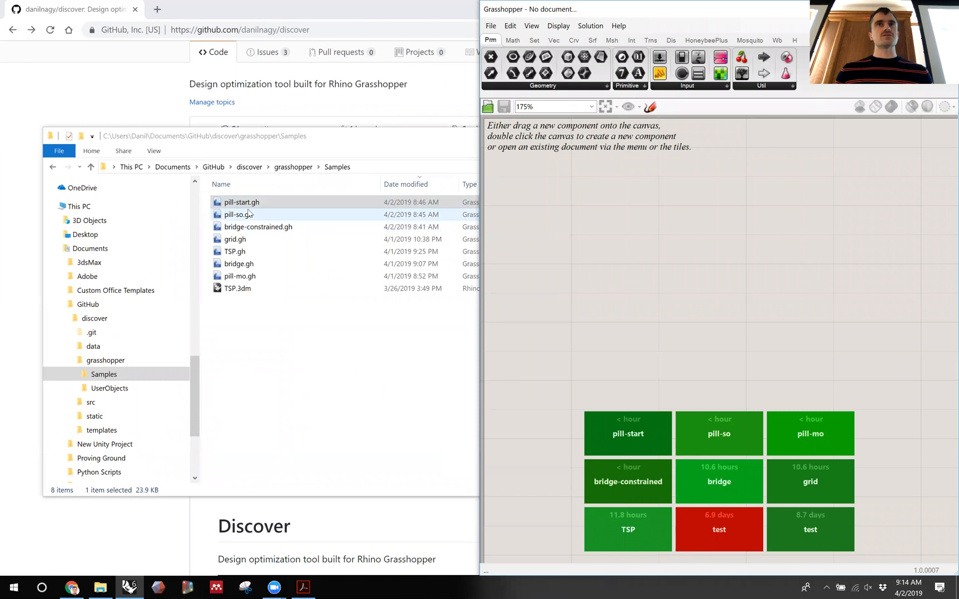
{"action": "left_click_drag", "start_coordinate": [243, 203], "coordinate": [711, 233]}
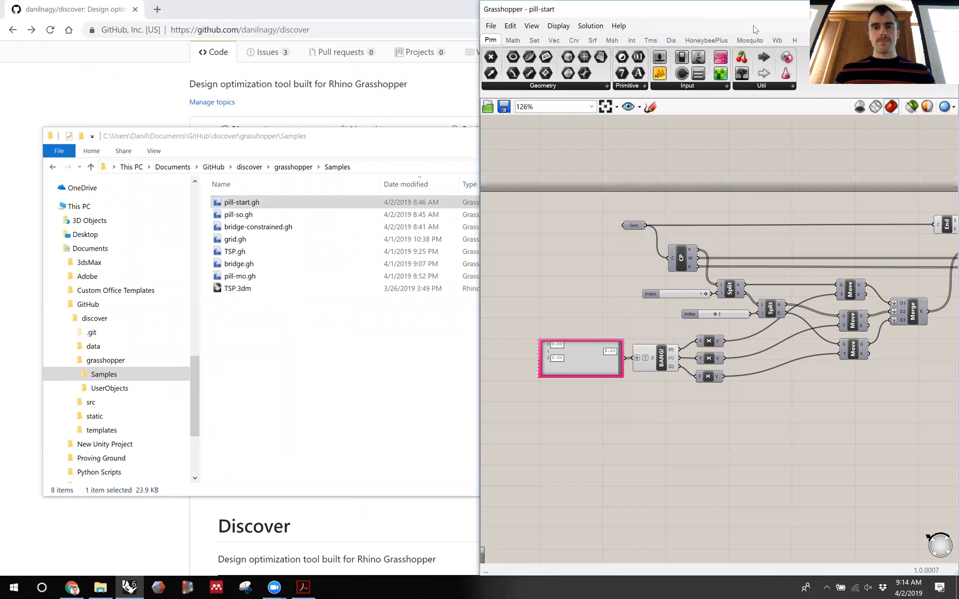
{"action": "key", "text": "super+Left"}
{"action": "left_click", "coordinate": [82, 211]}
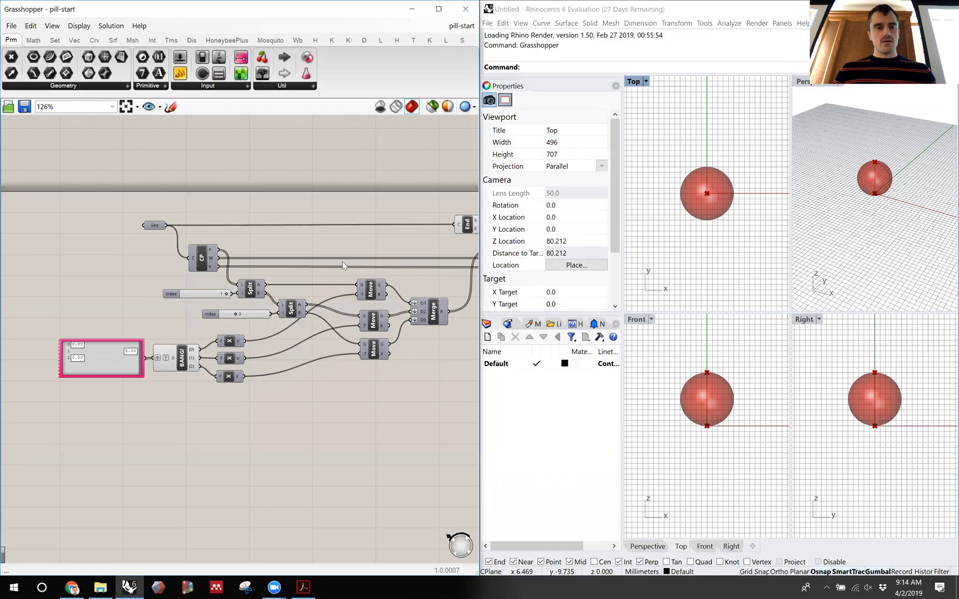
- Look over the Gene Pool, control point and Move components of the definition, and frame the sphere closely in the Perspective viewport
{"action": "scroll", "coordinate": [288, 369], "scroll_direction": "down", "scroll_amount": 3}
{"action": "scroll", "coordinate": [159, 355], "scroll_direction": "up", "scroll_amount": 2}
{"action": "scroll", "coordinate": [159, 355], "scroll_direction": "up", "scroll_amount": 2}
{"action": "right_click_drag", "start_coordinate": [180, 327], "coordinate": [322, 334]}
{"action": "scroll", "coordinate": [321, 255], "scroll_direction": "down", "scroll_amount": 2}
{"action": "right_click_drag", "start_coordinate": [371, 248], "coordinate": [223, 254]}
{"action": "right_click_drag", "start_coordinate": [54, 356], "coordinate": [133, 360]}
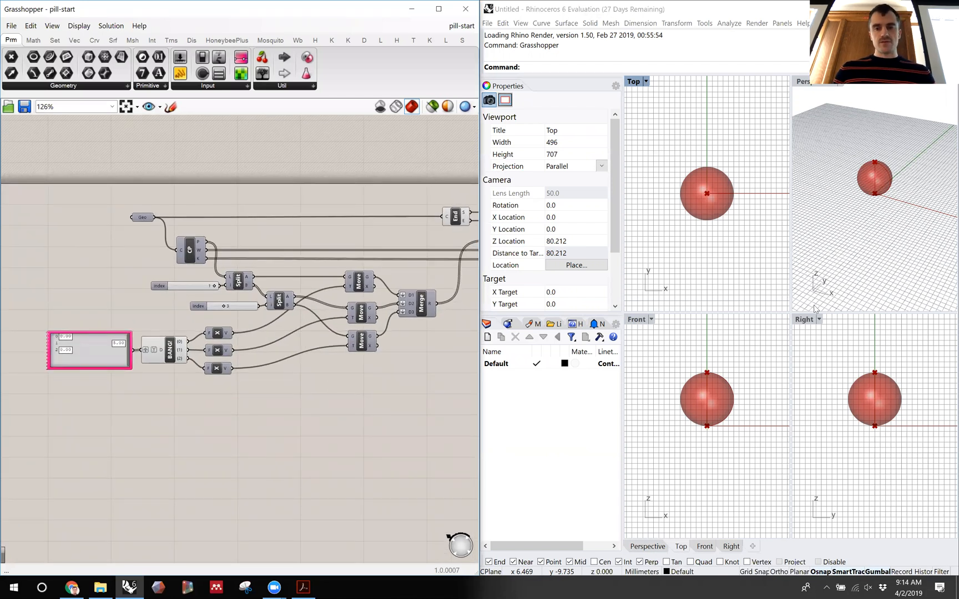
{"action": "scroll", "coordinate": [888, 175], "scroll_direction": "up", "scroll_amount": 10}
{"action": "scroll", "coordinate": [883, 190], "scroll_direction": "down", "scroll_amount": 5}
{"action": "right_click_drag", "start_coordinate": [882, 192], "coordinate": [895, 233]}
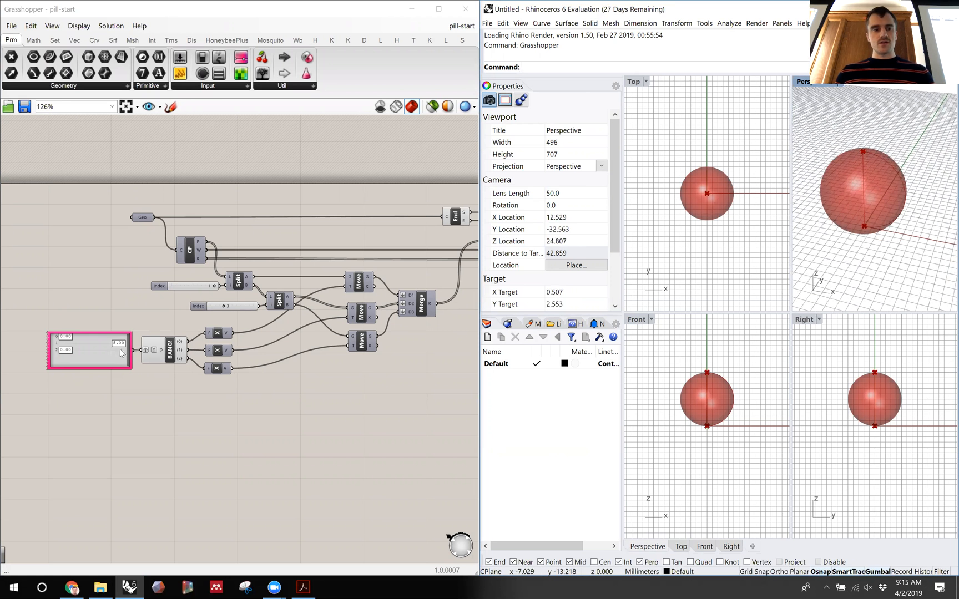
- Try different slider values in the Gene Pool to show how the genes drive the revolved shape
{"action": "scroll", "coordinate": [109, 356], "scroll_direction": "up", "scroll_amount": 3}
{"action": "right_click", "coordinate": [109, 356]}
{"action": "left_click", "coordinate": [41, 400]}
{"action": "left_click_drag", "start_coordinate": [133, 339], "coordinate": [165, 340]}
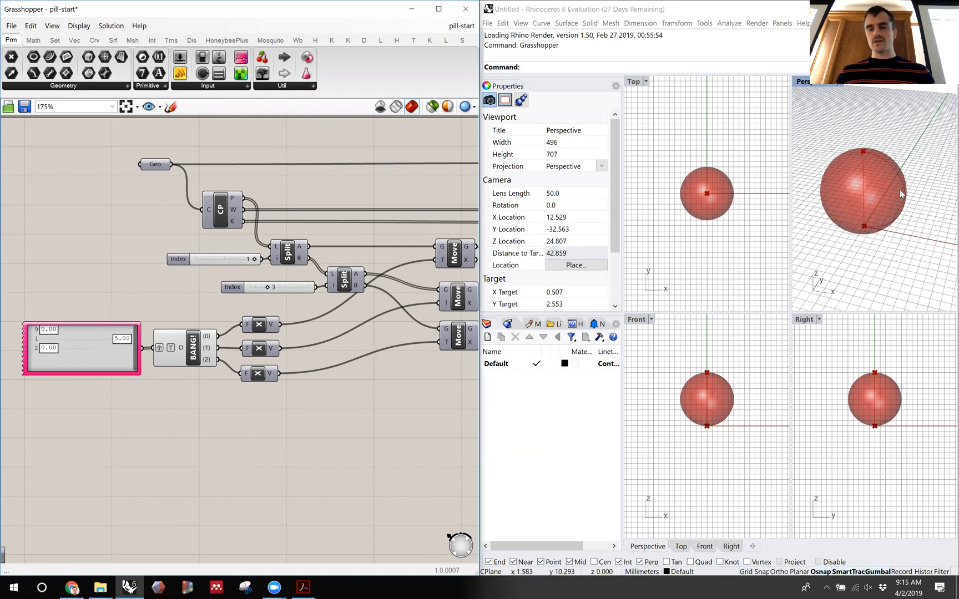
{"action": "mouse_move", "coordinate": [51, 331]}
{"action": "left_mouse_down"}
{"action": "mouse_move", "coordinate": [94, 332]}
{"action": "mouse_move", "coordinate": [76, 345]}
{"action": "mouse_move", "coordinate": [114, 351]}
{"action": "mouse_move", "coordinate": [55, 353]}
{"action": "mouse_move", "coordinate": [106, 352]}
{"action": "mouse_move", "coordinate": [123, 334]}
{"action": "mouse_move", "coordinate": [64, 341]}
{"action": "mouse_move", "coordinate": [128, 340]}
{"action": "mouse_move", "coordinate": [41, 348]}
{"action": "left_mouse_up"}
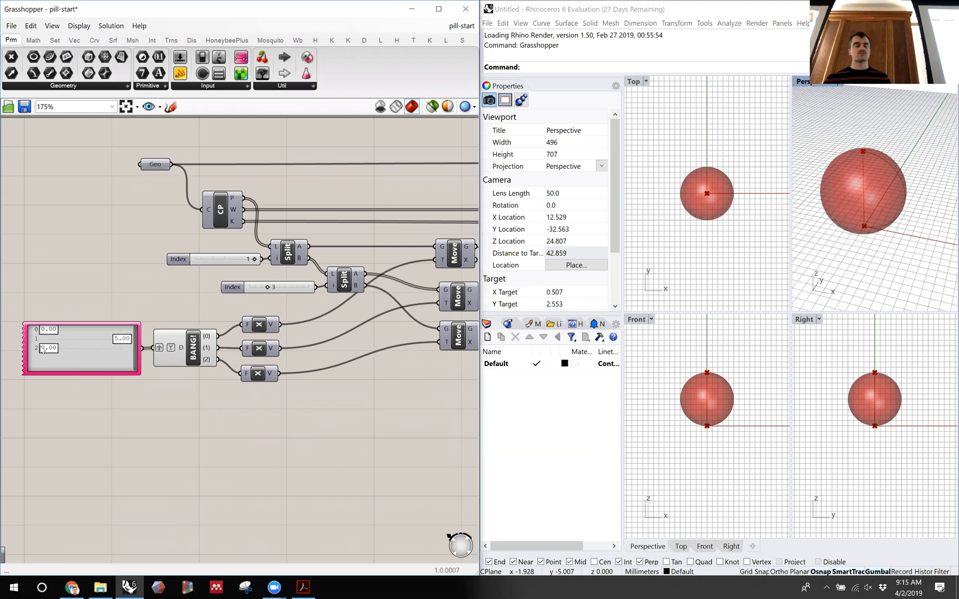
- Examine the definition's output end, checking the Cap, Area, Volume and A/B division components and the resulting surface-to-volume ratio
{"action": "scroll", "coordinate": [281, 336], "scroll_direction": "down", "scroll_amount": 5}
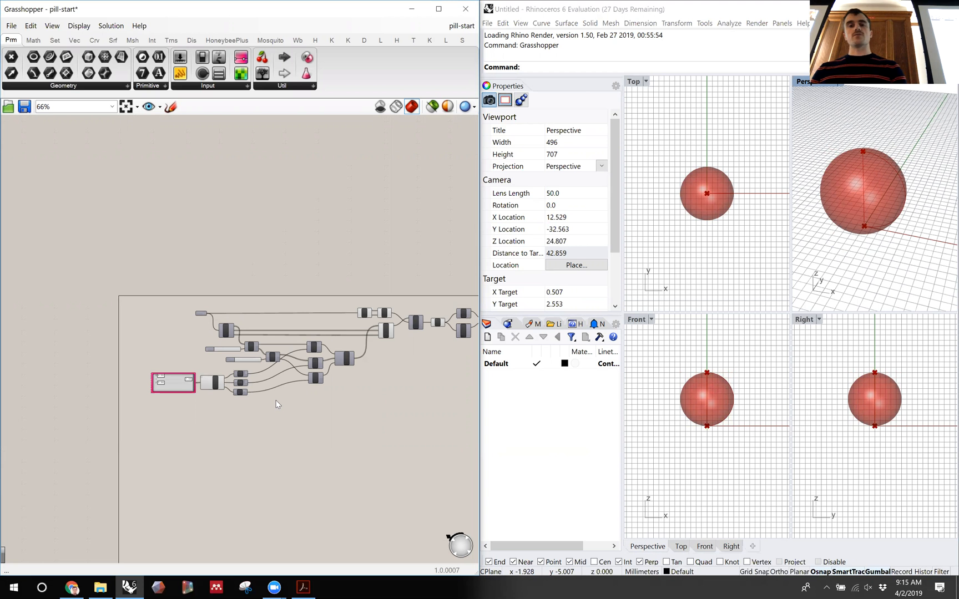
{"action": "right_click_drag", "start_coordinate": [438, 343], "coordinate": [350, 373]}
{"action": "scroll", "coordinate": [352, 370], "scroll_direction": "up", "scroll_amount": 4}
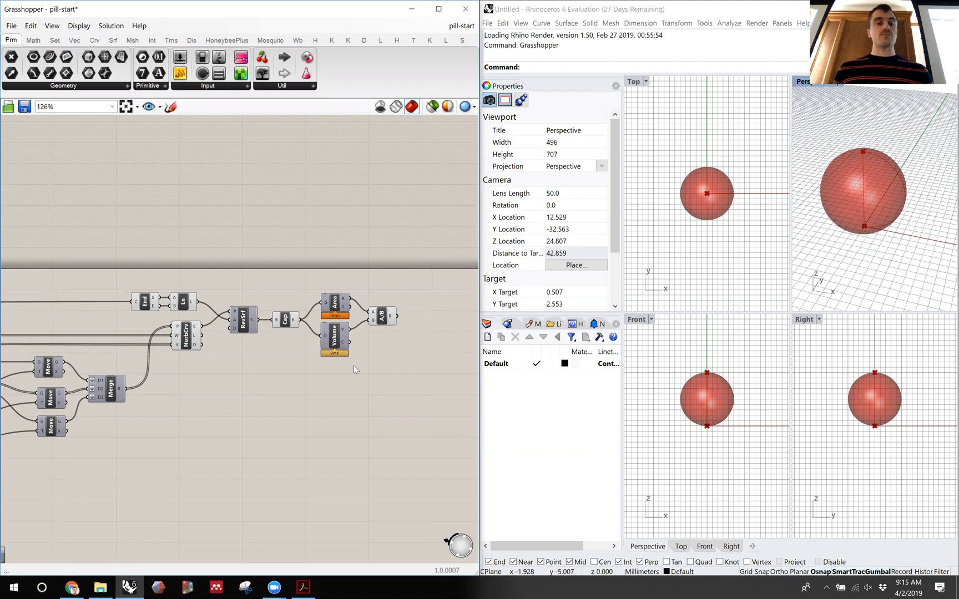
{"action": "scroll", "coordinate": [330, 362], "scroll_direction": "down", "scroll_amount": 4}
{"action": "scroll", "coordinate": [388, 388], "scroll_direction": "up", "scroll_amount": 6}
{"action": "scroll", "coordinate": [384, 340], "scroll_direction": "up", "scroll_amount": 4}
{"action": "scroll", "coordinate": [348, 345], "scroll_direction": "down", "scroll_amount": 3}
{"action": "right_click_drag", "start_coordinate": [347, 348], "coordinate": [329, 348]}
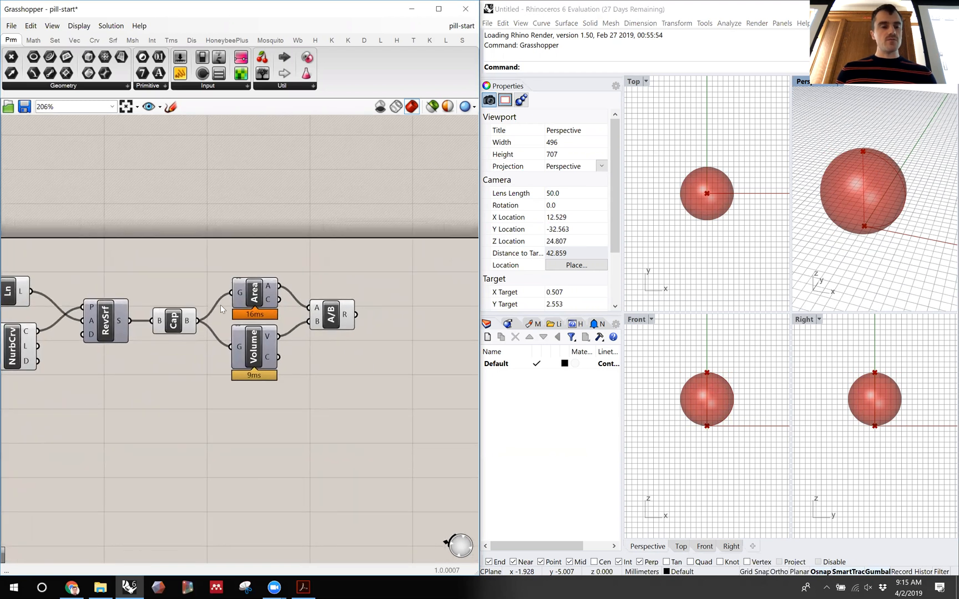
{"action": "left_click", "coordinate": [182, 328]}
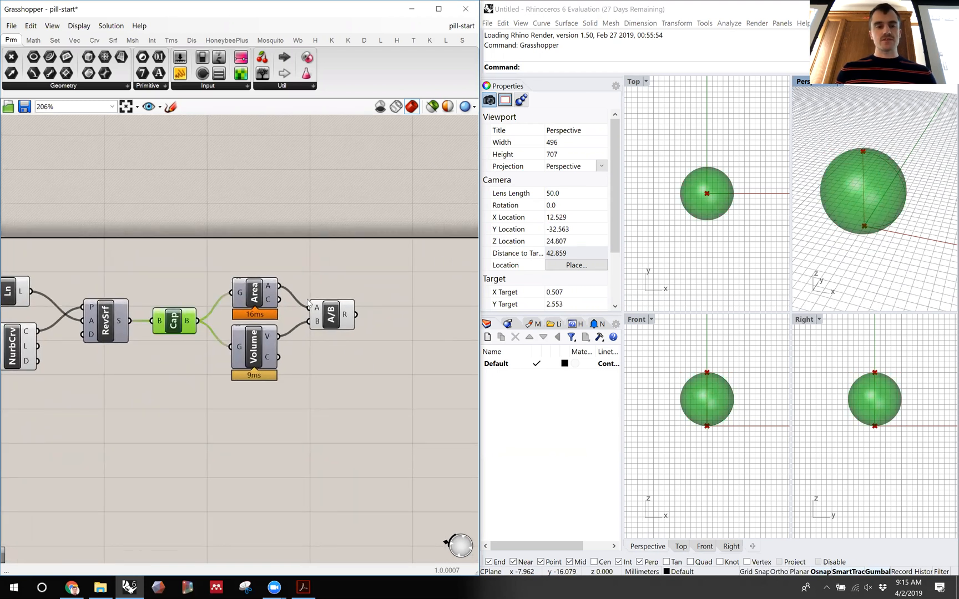
{"action": "left_click", "coordinate": [260, 294]}
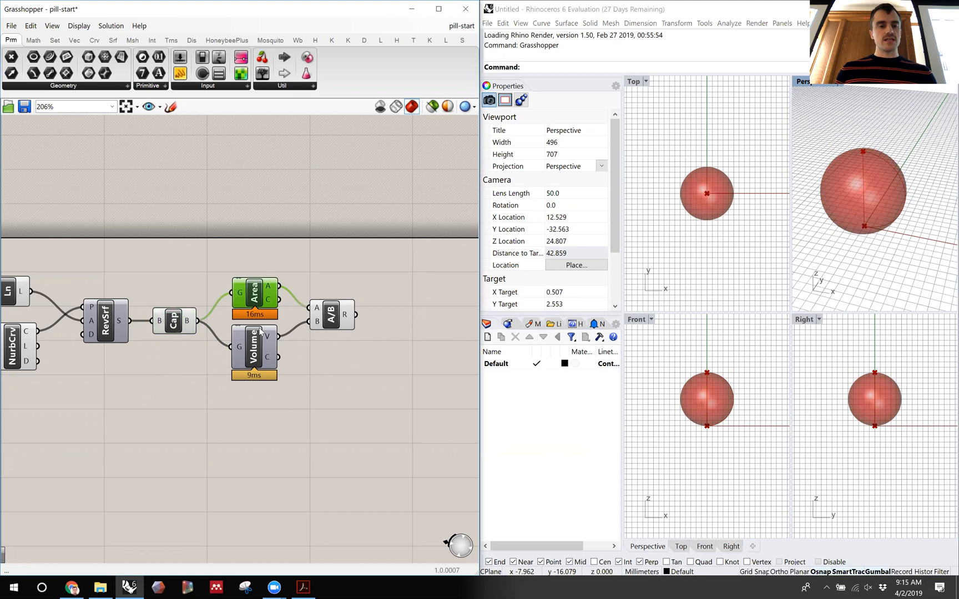
{"action": "left_click", "coordinate": [256, 360]}
{"action": "left_click", "coordinate": [347, 321]}
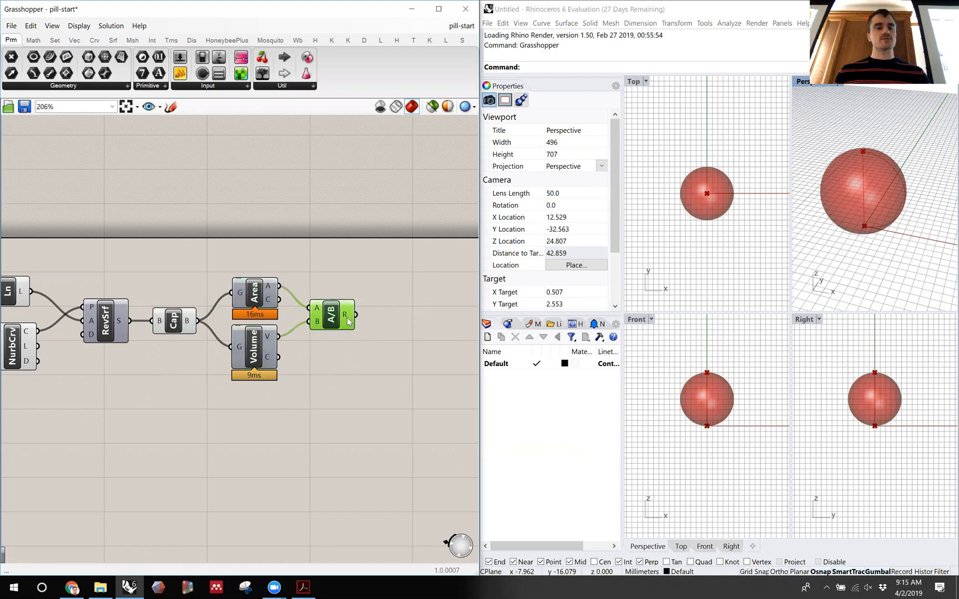
{"action": "mouse_move", "coordinate": [348, 321]}
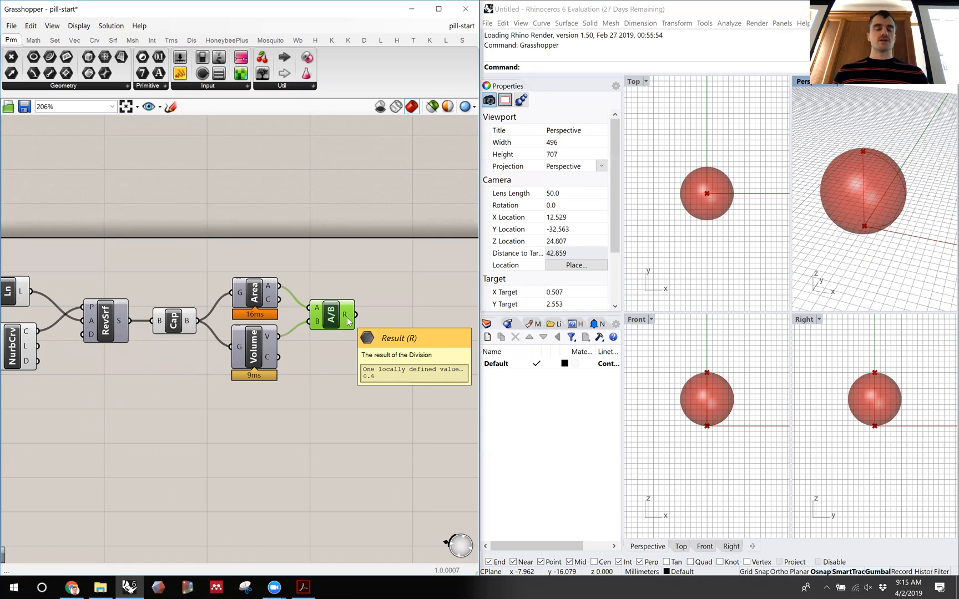
- Set gene 1 in the Gene Pool to 4.84
{"action": "scroll", "coordinate": [347, 321], "scroll_direction": "down", "scroll_amount": 9}
{"action": "right_click_drag", "start_coordinate": [226, 357], "coordinate": [326, 360]}
{"action": "scroll", "coordinate": [259, 369], "scroll_direction": "up", "scroll_amount": 9}
{"action": "mouse_move", "coordinate": [255, 305]}
{"action": "left_mouse_down"}
{"action": "mouse_move", "coordinate": [208, 307]}
{"action": "mouse_move", "coordinate": [251, 308]}
{"action": "left_mouse_up"}
- Search the canvas component finder for "gene" to show the Gene Pool component, without placing it
{"action": "left_click", "coordinate": [230, 248]}
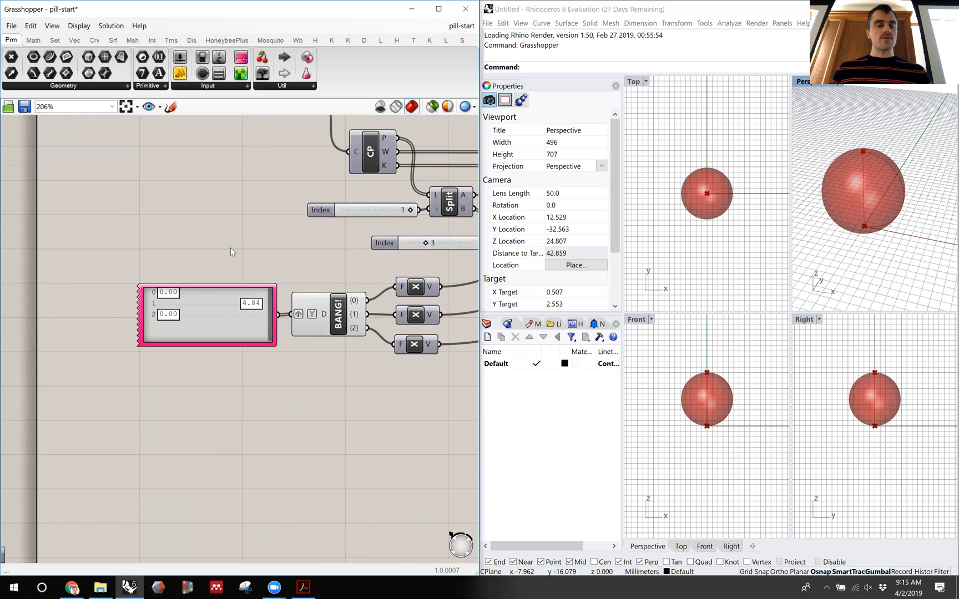
{"action": "double_click", "coordinate": [230, 249]}
{"action": "type", "text": "gene"}
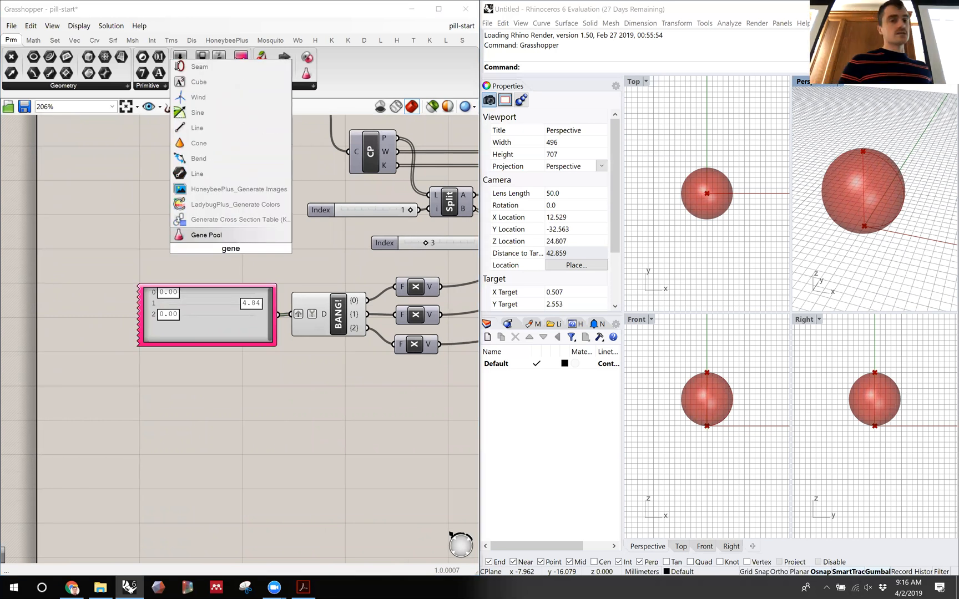
{"action": "left_click", "coordinate": [214, 270]}
{"action": "right_click_drag", "start_coordinate": [210, 288], "coordinate": [103, 312]}
{"action": "scroll", "coordinate": [217, 289], "scroll_direction": "down", "scroll_amount": 1}
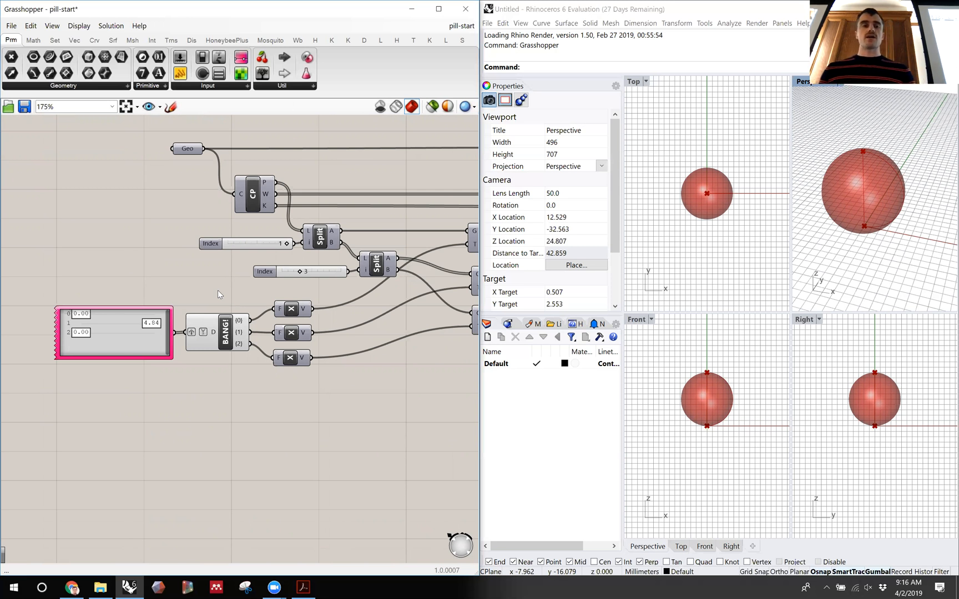
- Open the Gene Pool's GeneList Editor, review its gene count, decimals, minimum and maximum settings, and close it without changes
{"action": "right_click_drag", "start_coordinate": [250, 391], "coordinate": [203, 400]}
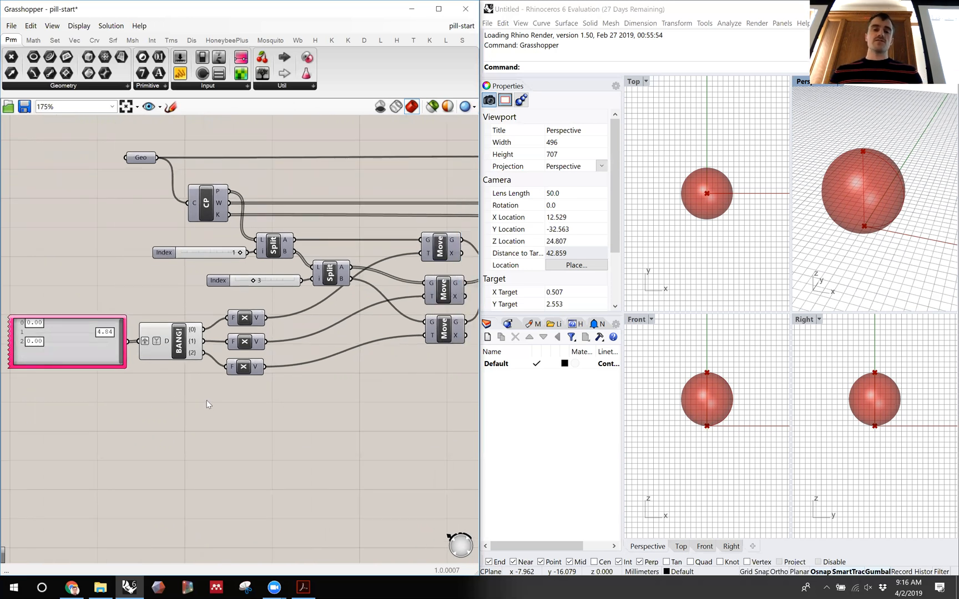
{"action": "right_click_drag", "start_coordinate": [270, 387], "coordinate": [340, 395]}
{"action": "left_click_drag", "start_coordinate": [241, 398], "coordinate": [198, 383]}
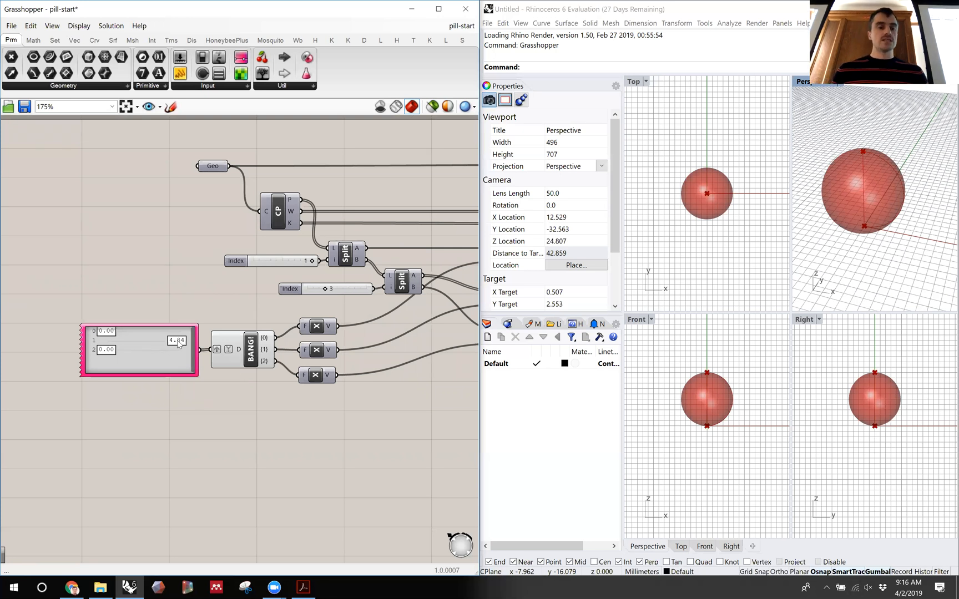
{"action": "right_click_drag", "start_coordinate": [148, 378], "coordinate": [107, 362]}
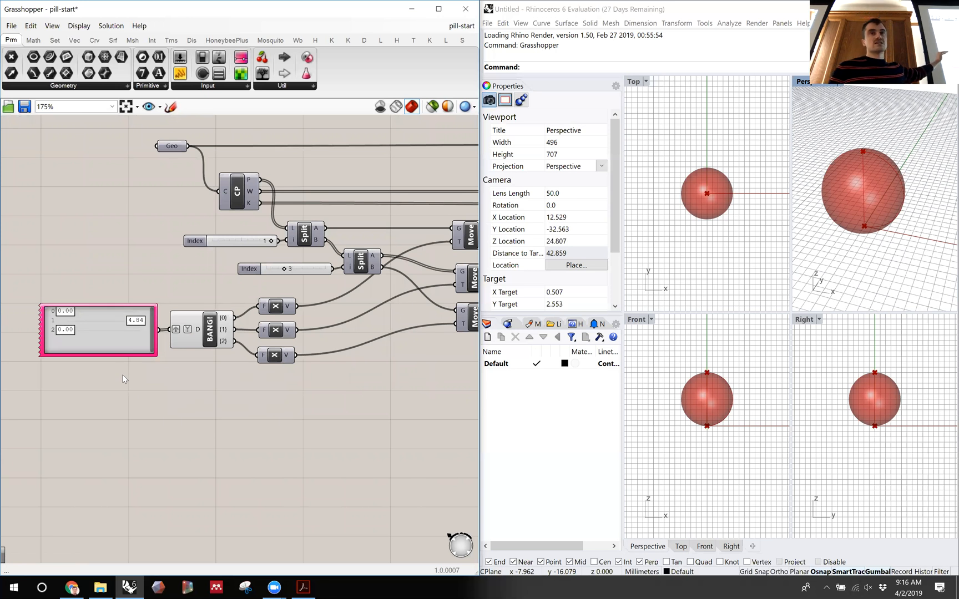
{"action": "double_click", "coordinate": [128, 343]}
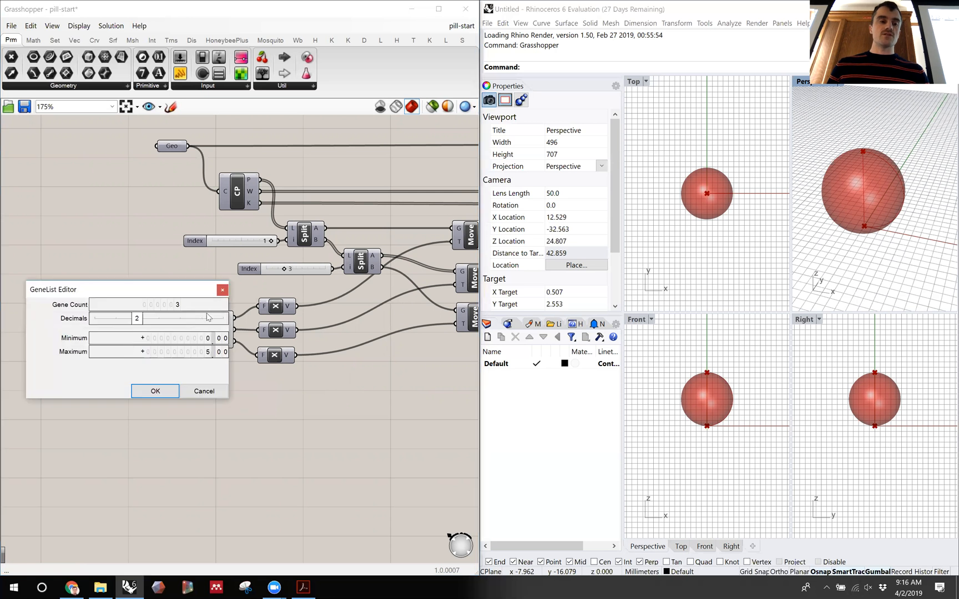
{"action": "left_click_drag", "start_coordinate": [187, 289], "coordinate": [215, 296]}
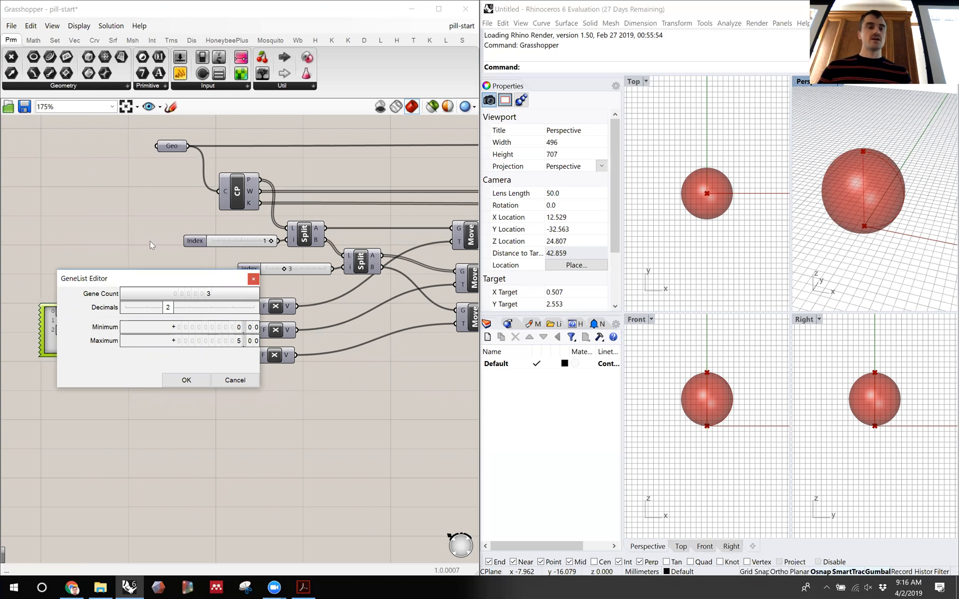
{"action": "left_click", "coordinate": [248, 282]}
{"action": "right_click_drag", "start_coordinate": [142, 333], "coordinate": [188, 322]}
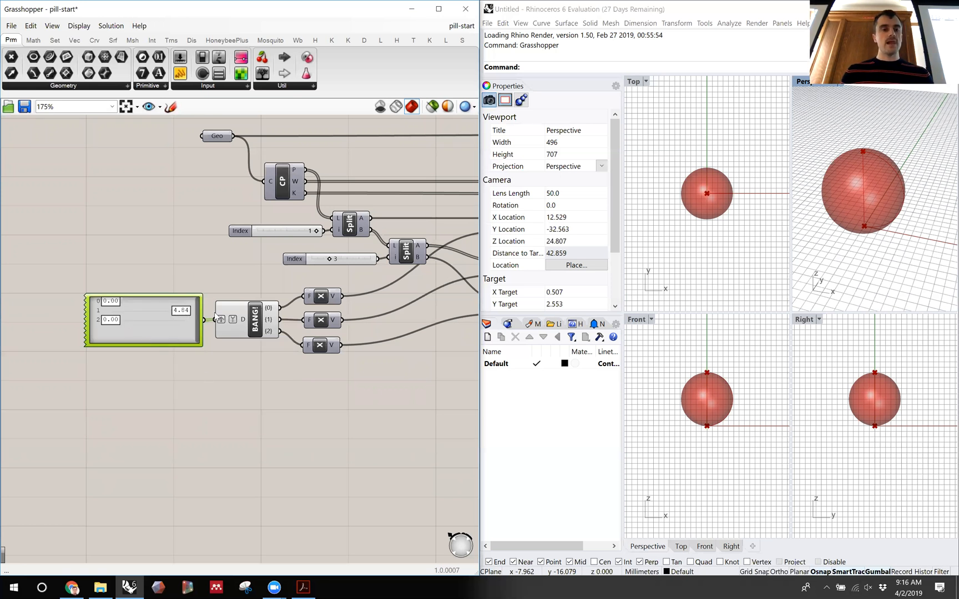
- Randomize the Gene Pool by 100% five times to generate different shapes, and deselect it
{"action": "right_click", "coordinate": [163, 328]}
{"action": "left_click", "coordinate": [220, 419]}
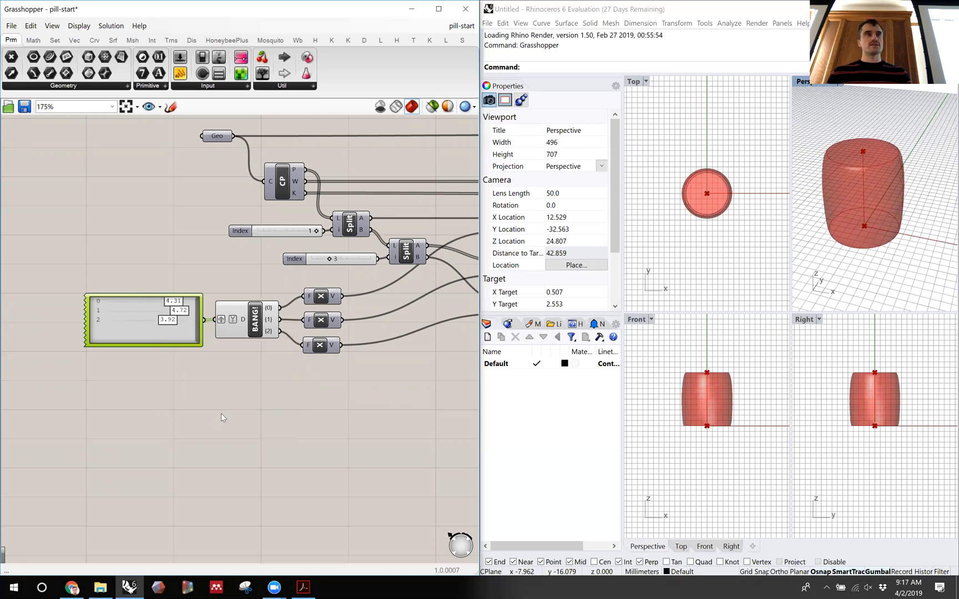
{"action": "right_click", "coordinate": [156, 326]}
{"action": "left_click", "coordinate": [209, 417]}
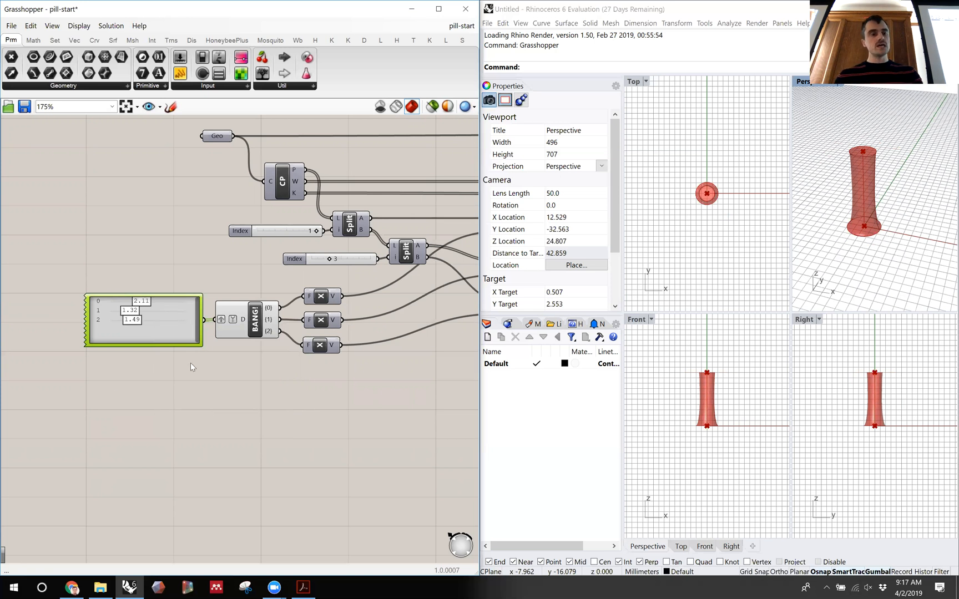
{"action": "right_click", "coordinate": [160, 332]}
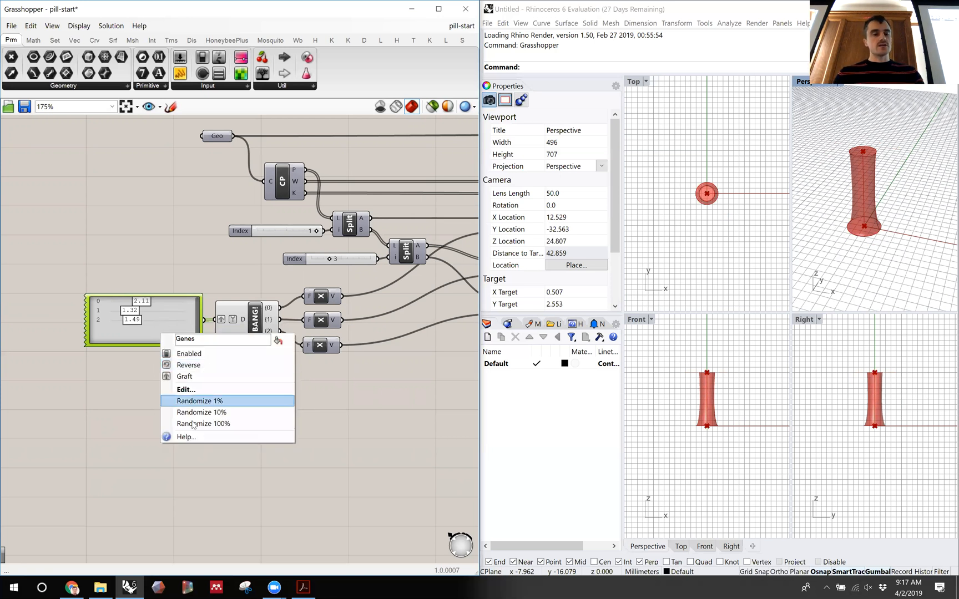
{"action": "left_click", "coordinate": [195, 426]}
{"action": "right_click", "coordinate": [166, 337]}
{"action": "left_click", "coordinate": [201, 426]}
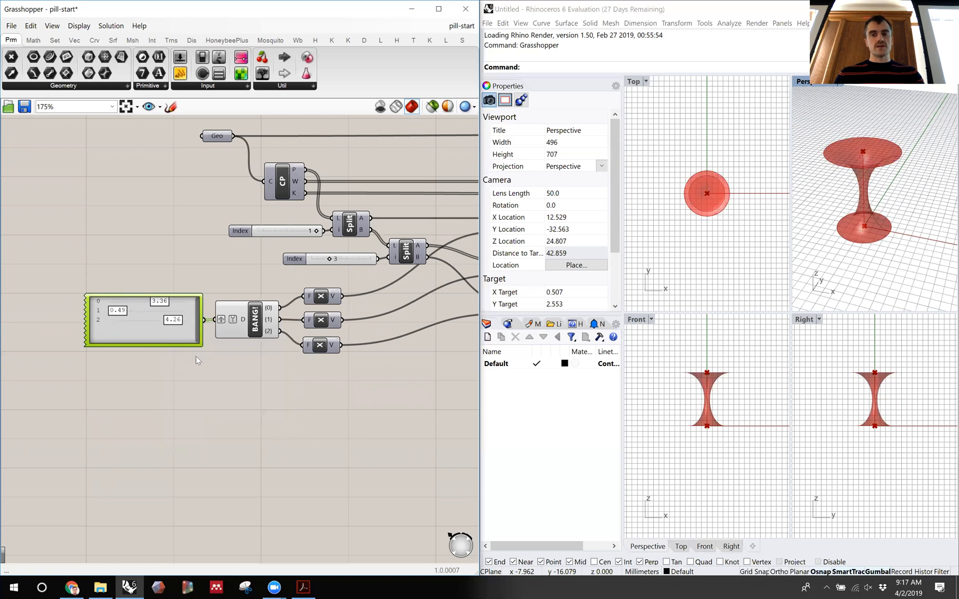
{"action": "right_click", "coordinate": [191, 336]}
{"action": "left_click", "coordinate": [231, 427]}
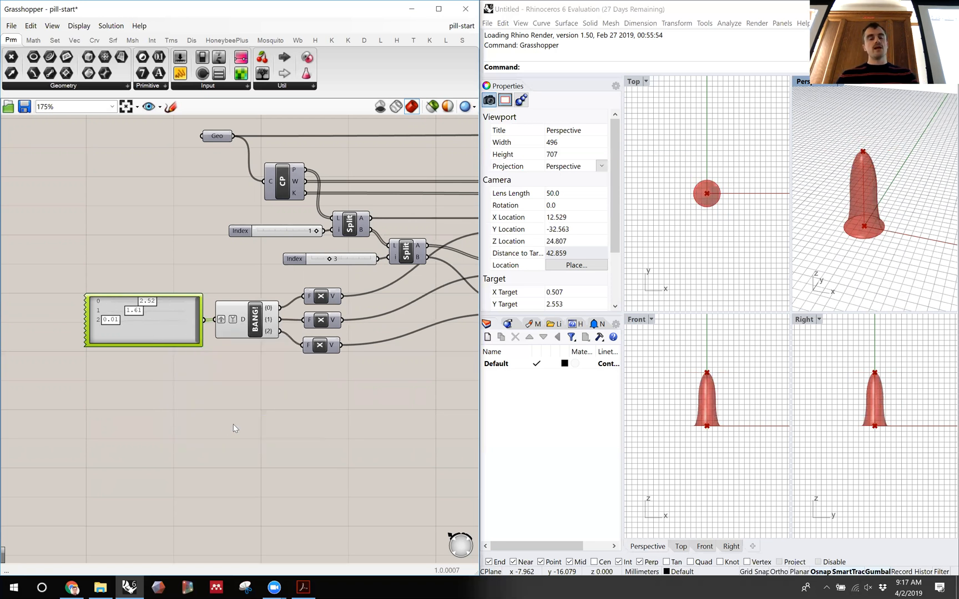
{"action": "left_click_drag", "start_coordinate": [291, 379], "coordinate": [176, 278]}
{"action": "left_click_drag", "start_coordinate": [250, 265], "coordinate": [139, 354]}
{"action": "left_click", "coordinate": [190, 290]}
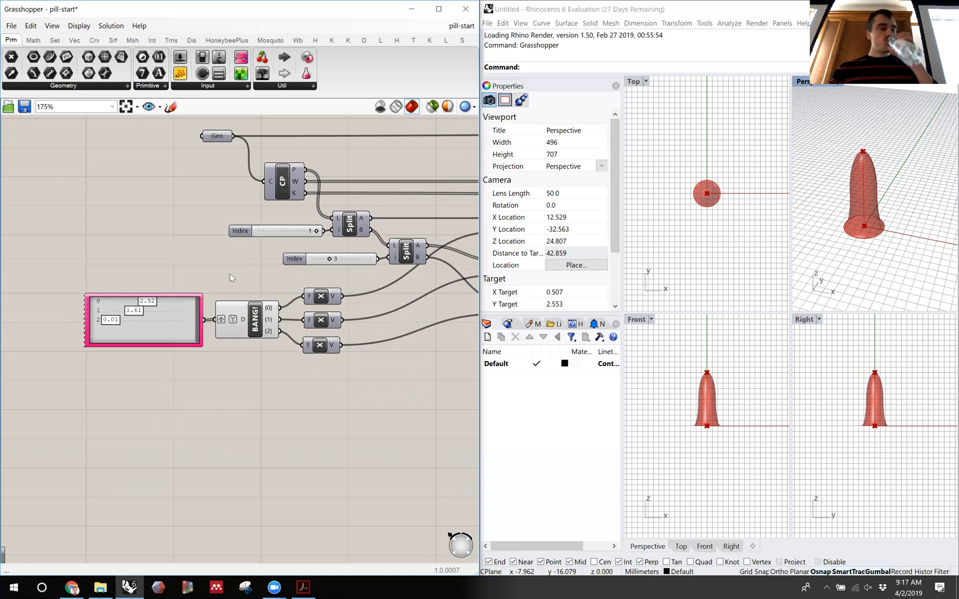
- Reopen the GeneList Editor to check the gene count again, and cancel it
{"action": "right_click_drag", "start_coordinate": [211, 261], "coordinate": [260, 259]}
{"action": "scroll", "coordinate": [261, 259], "scroll_direction": "down", "scroll_amount": 3}
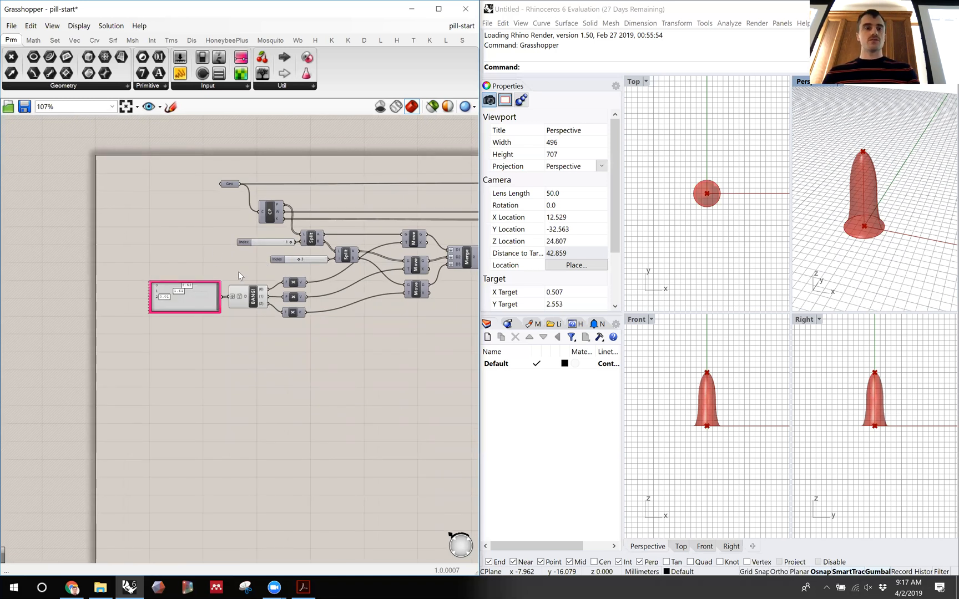
{"action": "scroll", "coordinate": [238, 271], "scroll_direction": "up", "scroll_amount": 3}
{"action": "right_click_drag", "start_coordinate": [234, 264], "coordinate": [265, 262]}
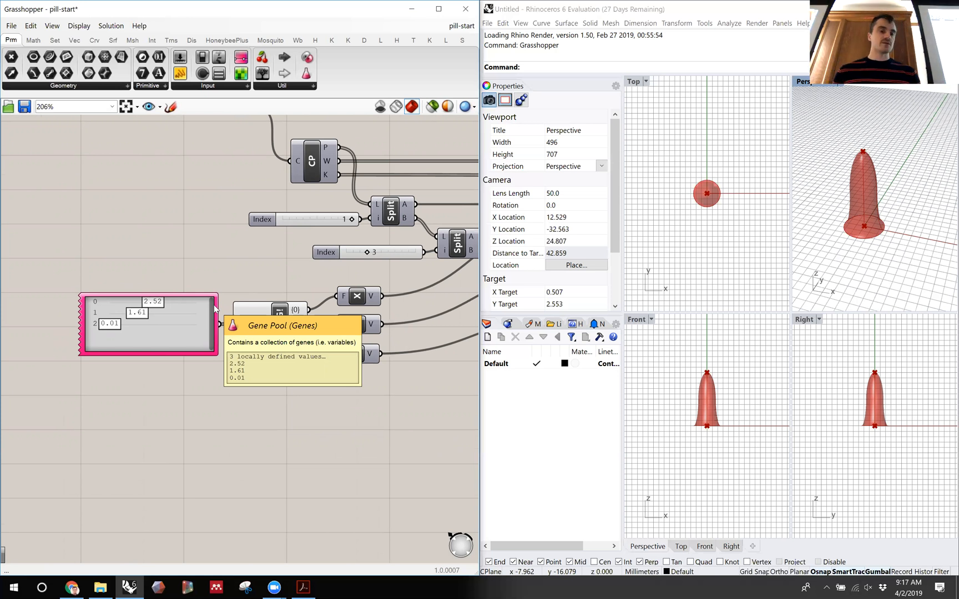
{"action": "double_click", "coordinate": [207, 321]}
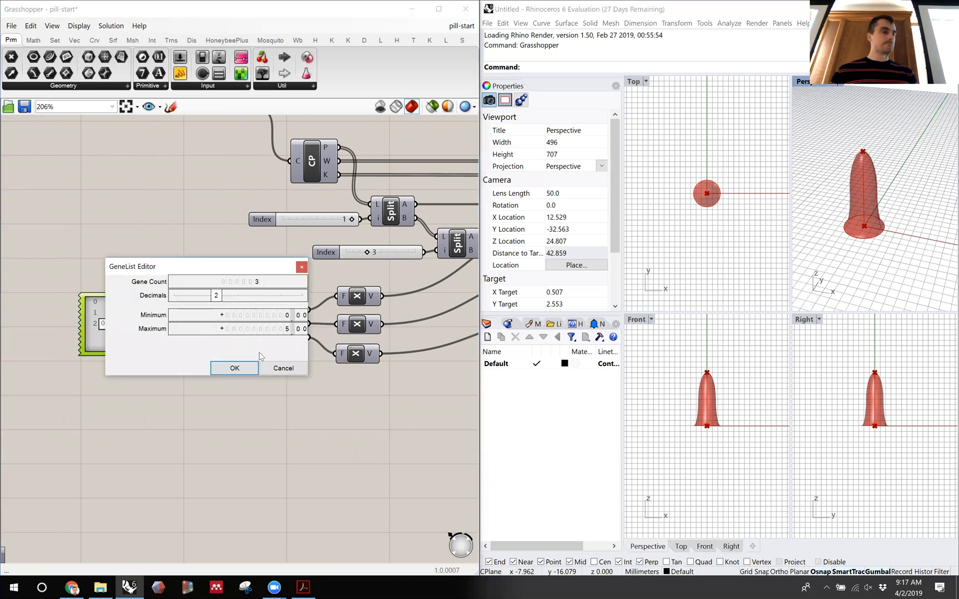
{"action": "left_click", "coordinate": [278, 368]}
{"action": "left_click", "coordinate": [281, 388]}
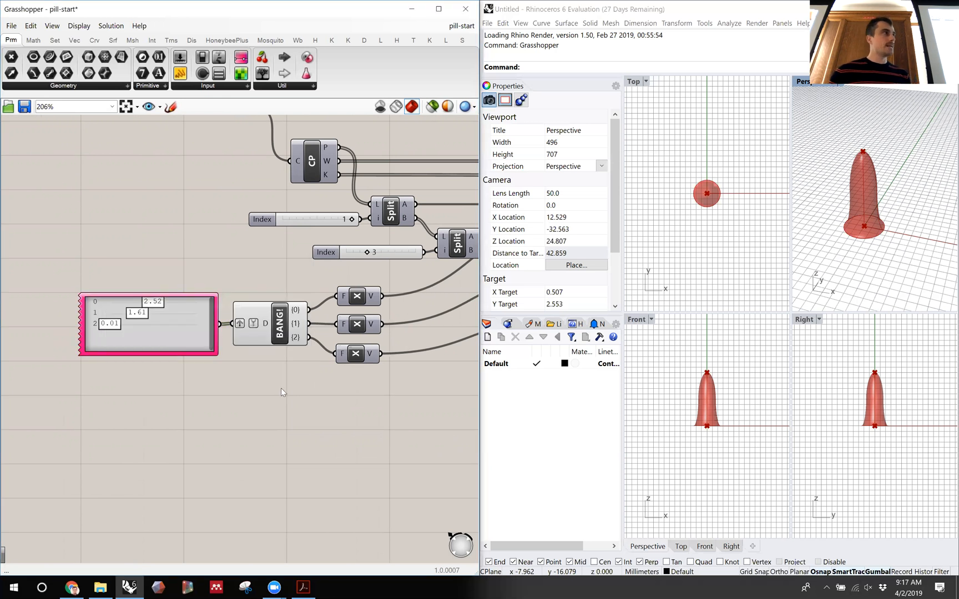
- Match the outputs of the BANG! component to the incoming gene list
{"action": "right_click", "coordinate": [279, 325]}
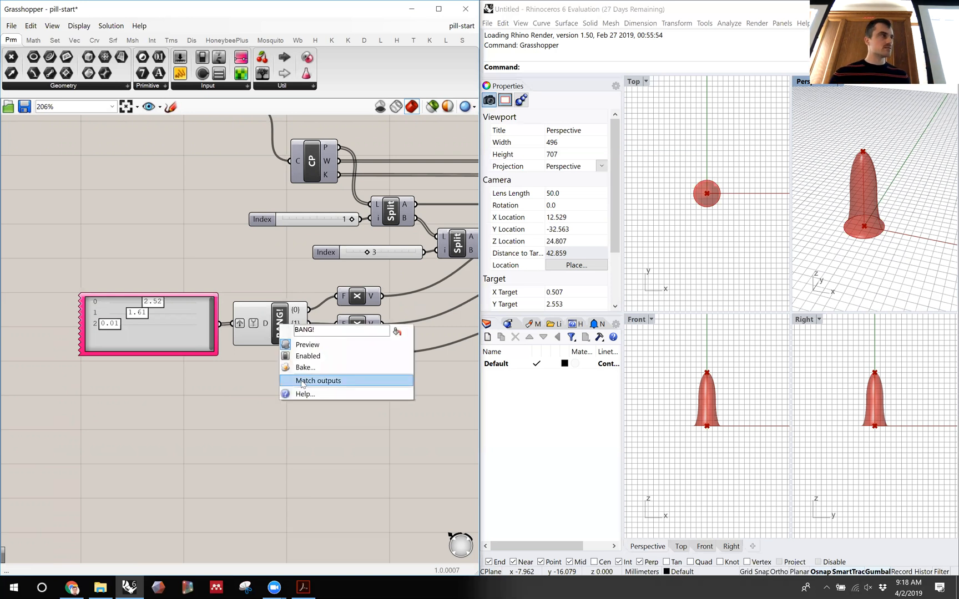
{"action": "left_click", "coordinate": [309, 382]}
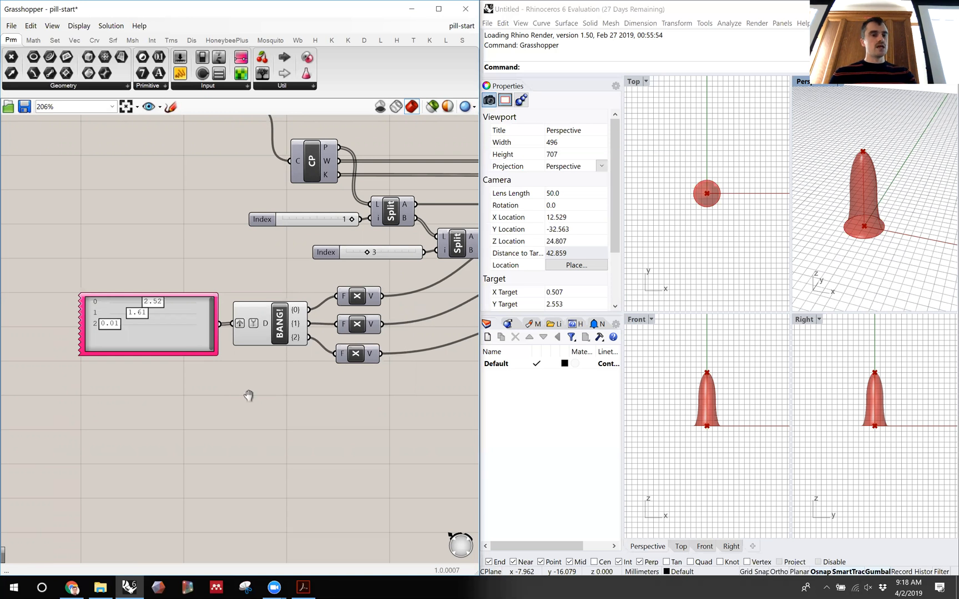
{"action": "right_click_drag", "start_coordinate": [262, 392], "coordinate": [244, 405]}
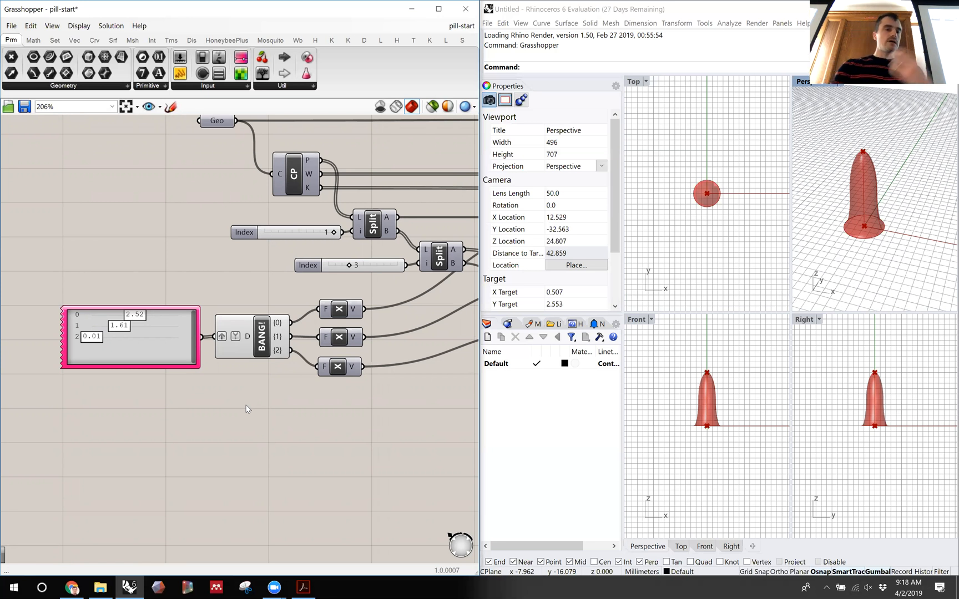
{"action": "mouse_move", "coordinate": [274, 411]}
{"action": "right_mouse_down"}
{"action": "mouse_move", "coordinate": [249, 413]}
{"action": "mouse_move", "coordinate": [277, 418]}
{"action": "right_mouse_up"}
{"action": "scroll", "coordinate": [277, 418], "scroll_direction": "down", "scroll_amount": 3}
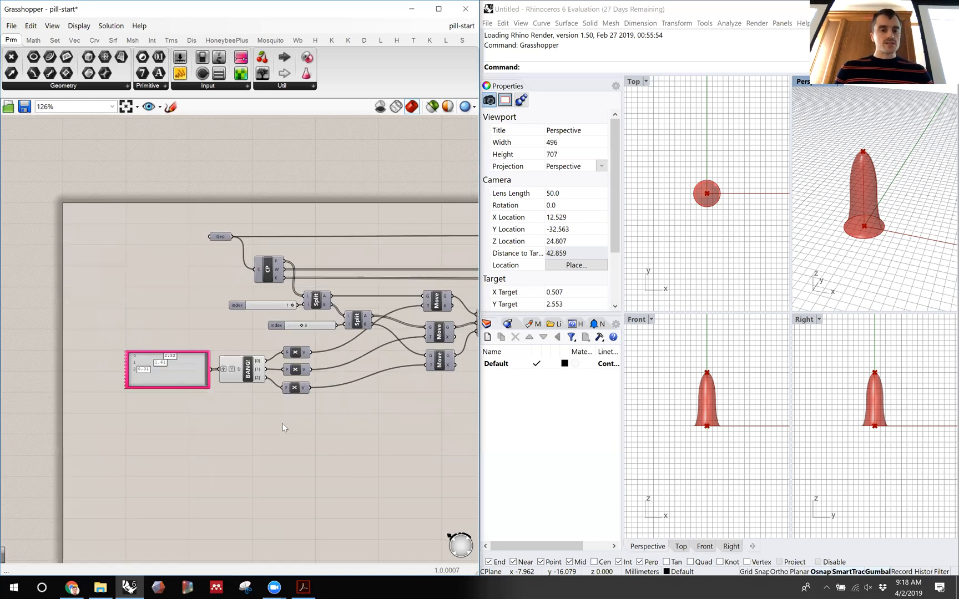
{"action": "scroll", "coordinate": [284, 428], "scroll_direction": "up", "scroll_amount": 1}
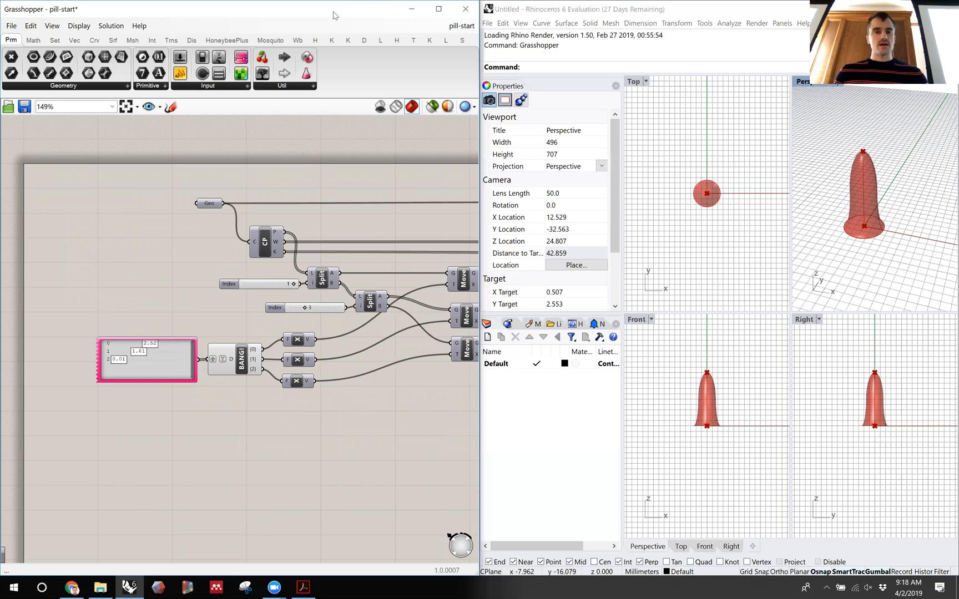
- Make room beside the Grasshopper window and place Discover's Connect component in the empty area above the Gene Pool
{"action": "left_click_drag", "start_coordinate": [333, 12], "coordinate": [750, 30]}
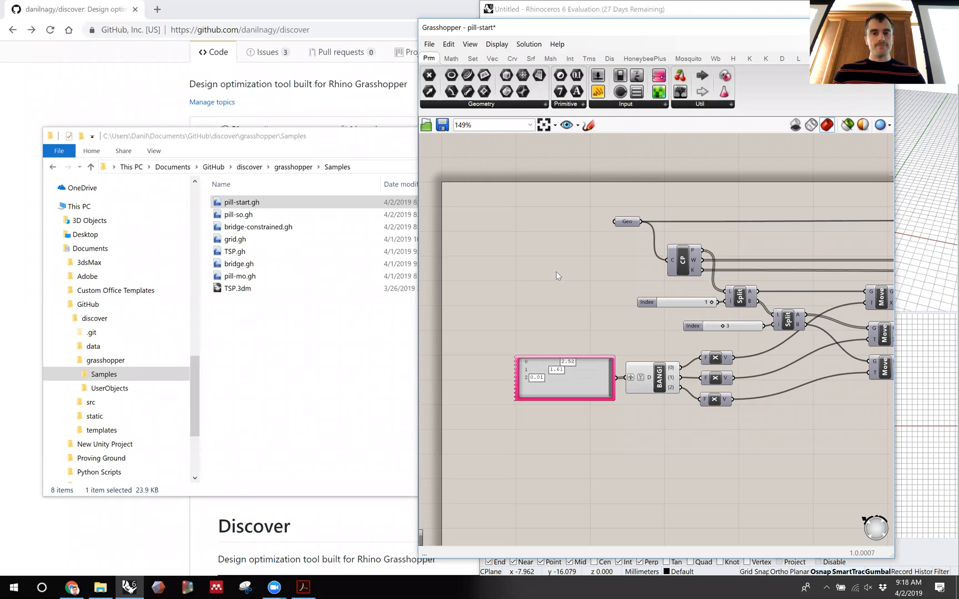
{"action": "left_click_drag", "start_coordinate": [781, 33], "coordinate": [689, 35]}
{"action": "left_click", "coordinate": [686, 62]}
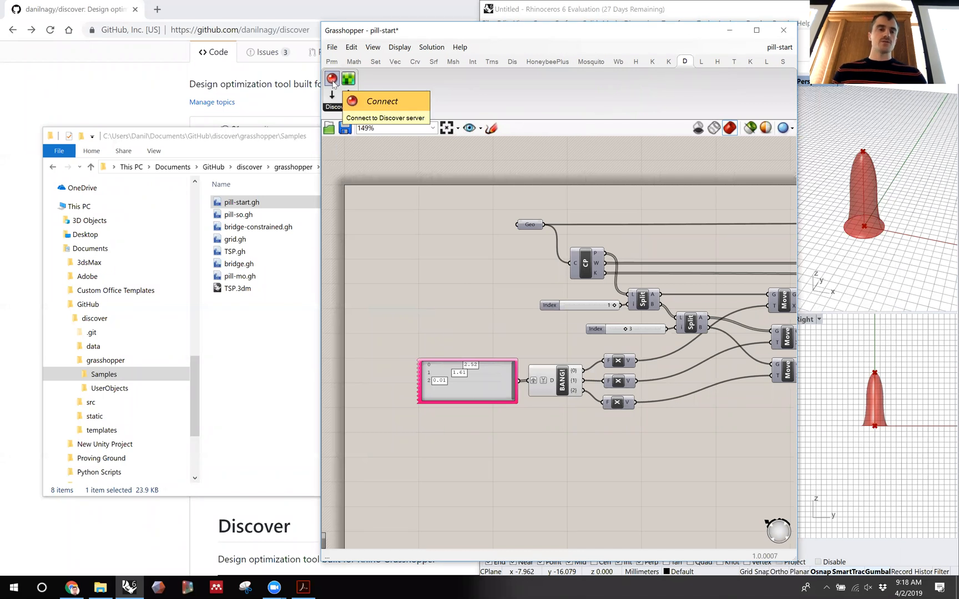
{"action": "left_click_drag", "start_coordinate": [332, 81], "coordinate": [401, 256]}
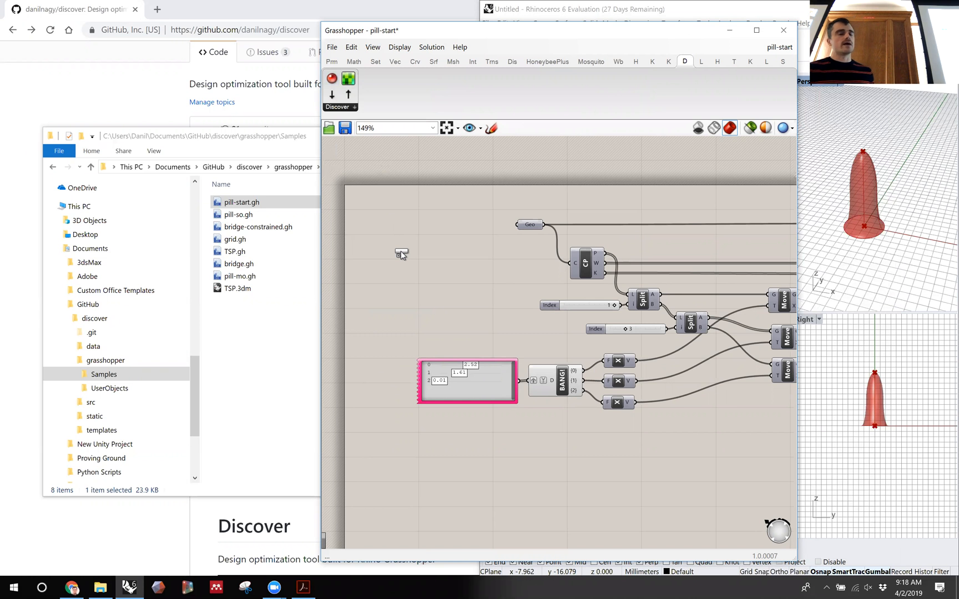
{"action": "left_click_drag", "start_coordinate": [400, 251], "coordinate": [441, 263]}
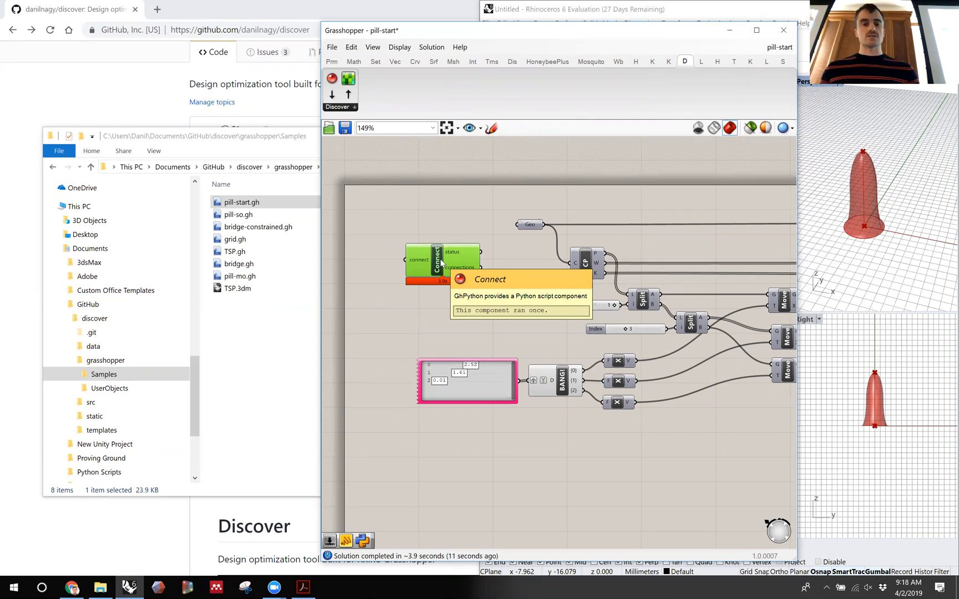
{"action": "left_click_drag", "start_coordinate": [440, 252], "coordinate": [431, 260]}
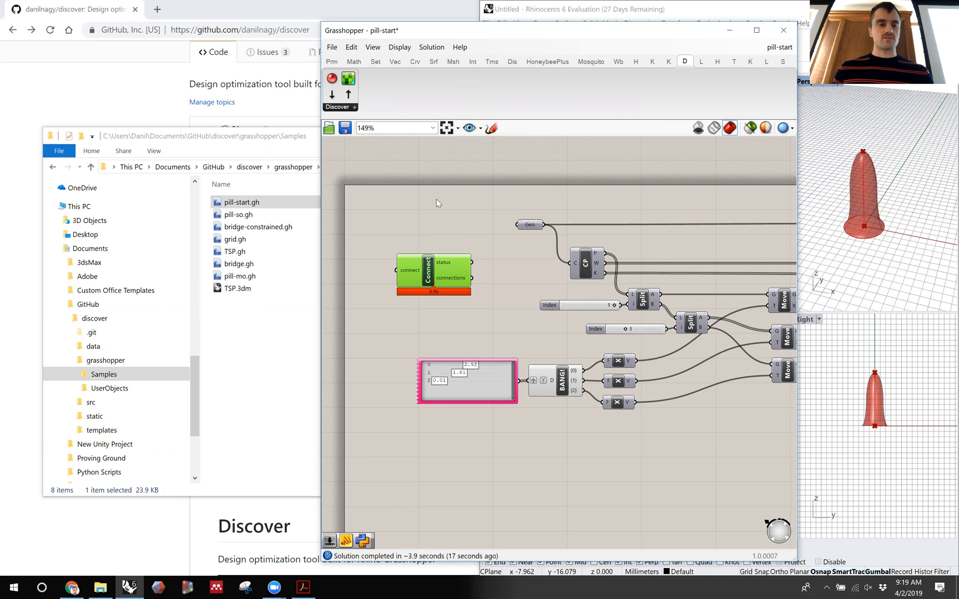
{"action": "left_click_drag", "start_coordinate": [479, 33], "coordinate": [500, 36]}
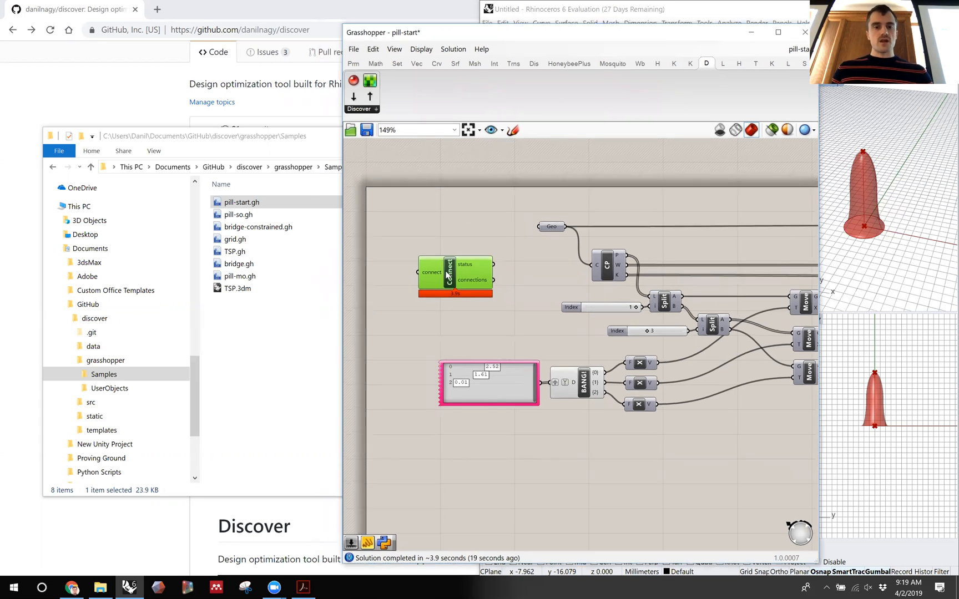
{"action": "left_click", "coordinate": [462, 261]}
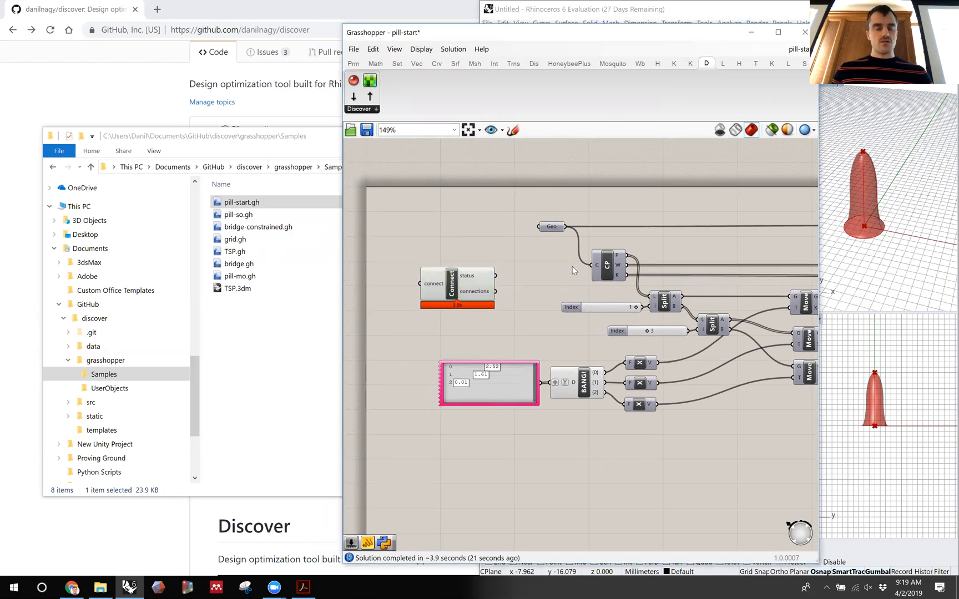
- Switch to File Explorer, run run-docker.bat from the discover folder, and reload the localhost:5000 page in the browser
{"action": "left_click", "coordinate": [82, 321]}
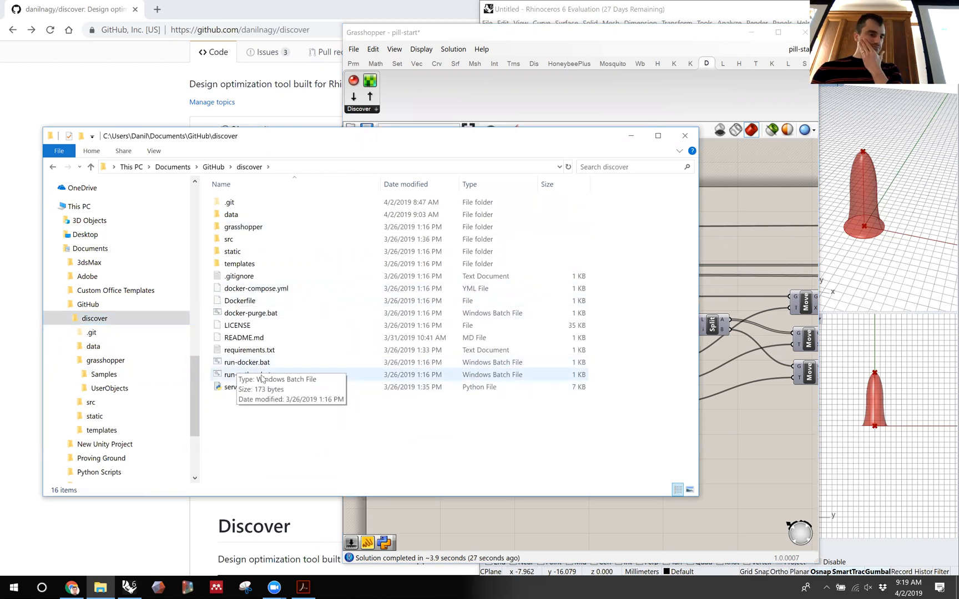
{"action": "left_click", "coordinate": [249, 366]}
{"action": "double_click", "coordinate": [253, 366]}
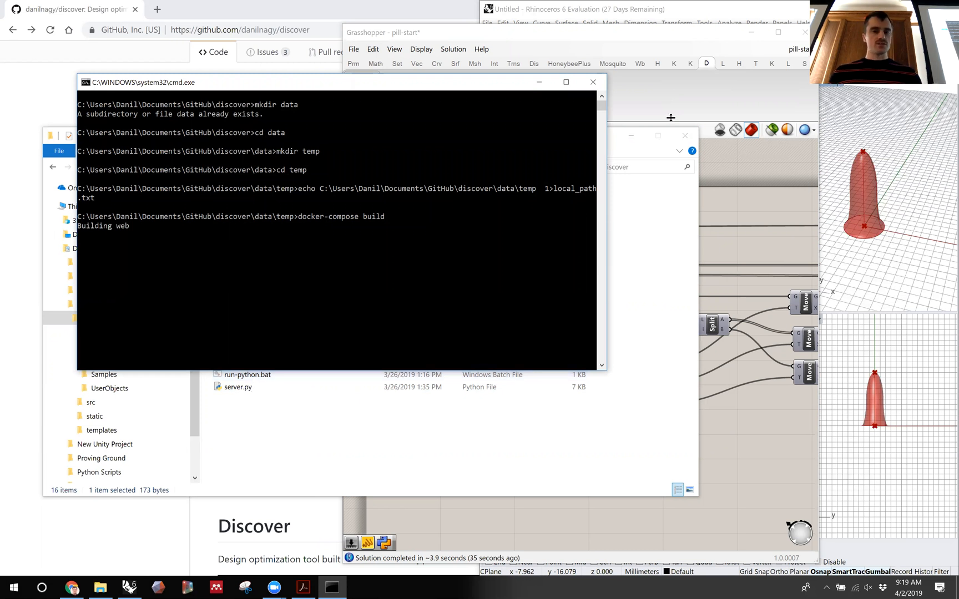
{"action": "left_click", "coordinate": [613, 148]}
{"action": "left_click_drag", "start_coordinate": [613, 148], "coordinate": [642, 217]}
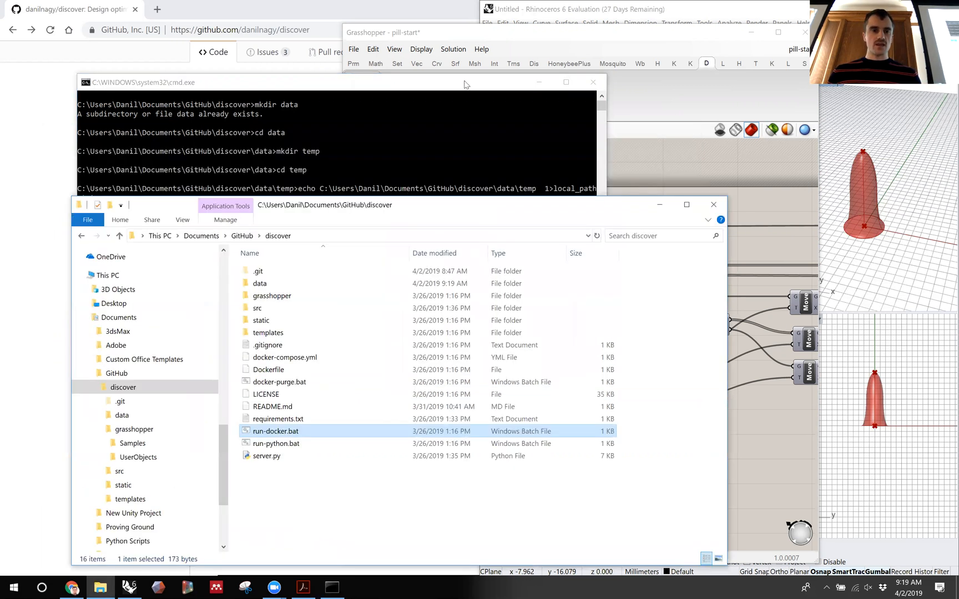
{"action": "left_click", "coordinate": [451, 87]}
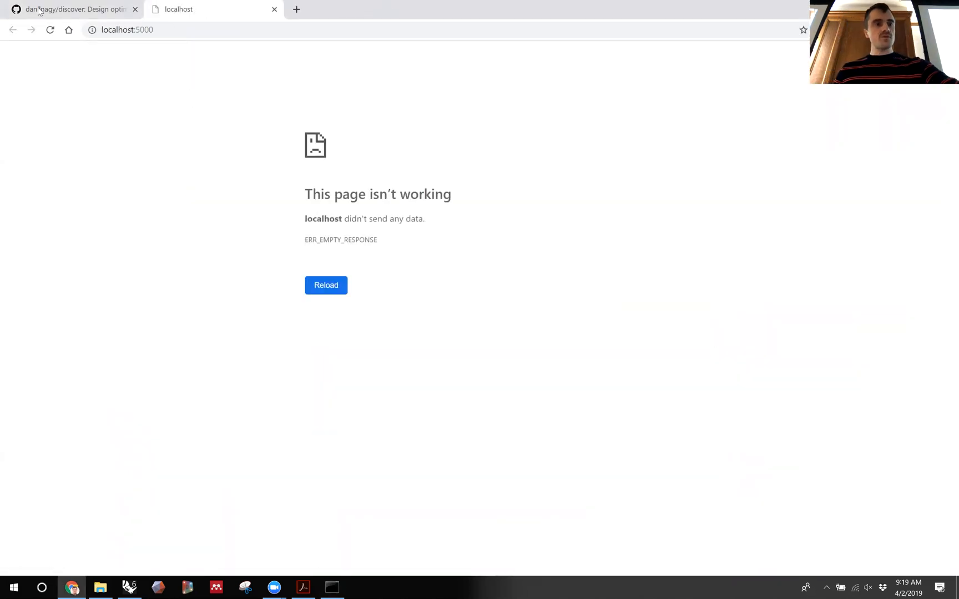
{"action": "left_click", "coordinate": [50, 29]}
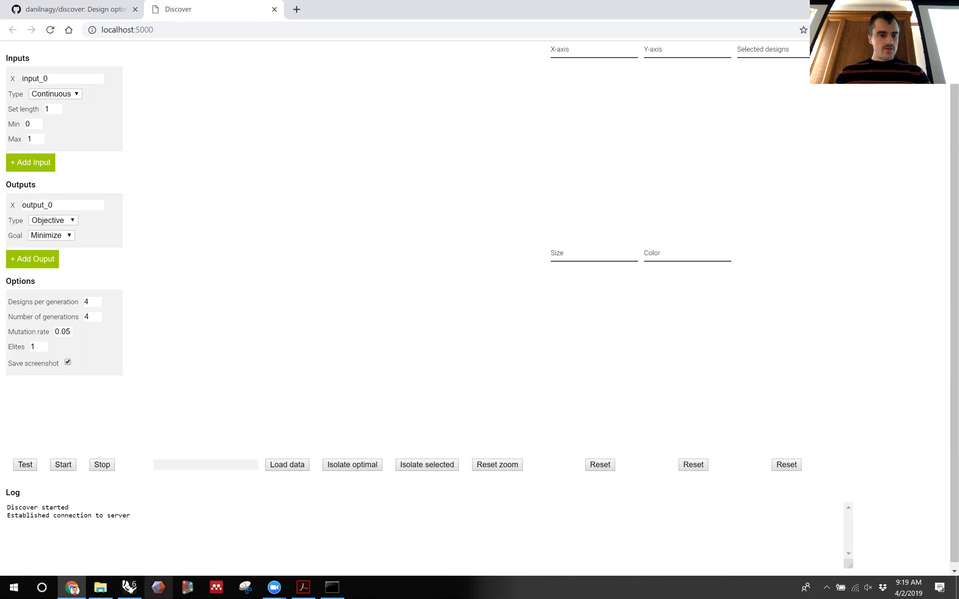
- Return to Grasshopper, add a Button wired to the Connect component's connect input, and trigger it to connect to the server
{"action": "left_click", "coordinate": [130, 587]}
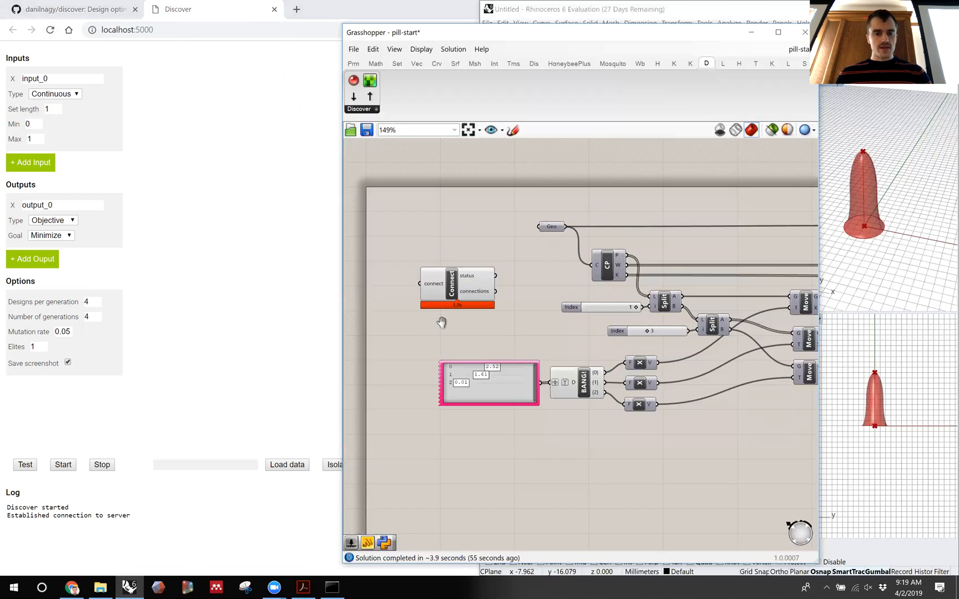
{"action": "scroll", "coordinate": [442, 322], "scroll_direction": "up", "scroll_amount": 2}
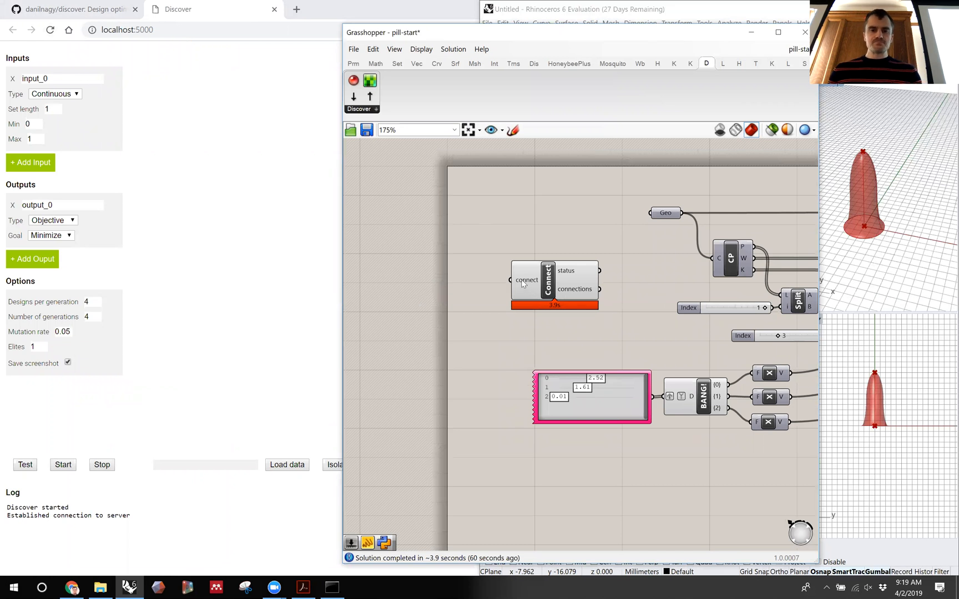
{"action": "double_click", "coordinate": [483, 286]}
{"action": "type", "text": "butt"}
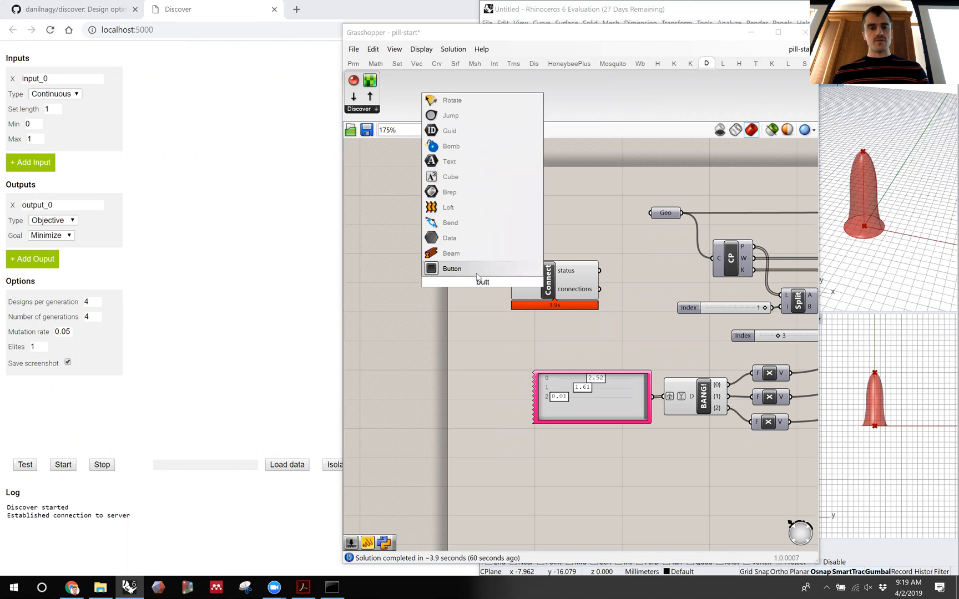
{"action": "left_click", "coordinate": [478, 271]}
{"action": "left_click", "coordinate": [437, 281]}
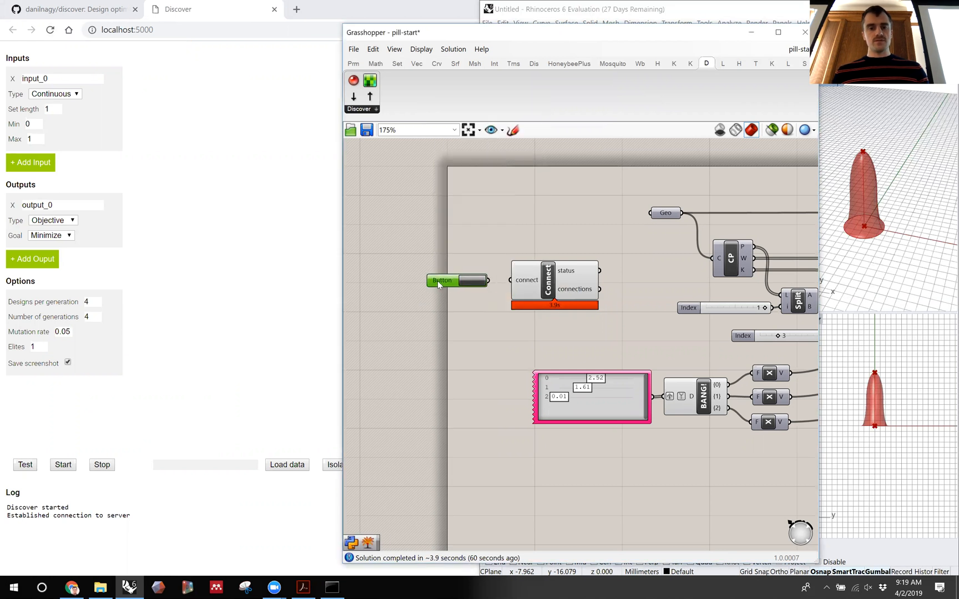
{"action": "left_click_drag", "start_coordinate": [487, 281], "coordinate": [510, 280]}
{"action": "left_click", "coordinate": [471, 282]}
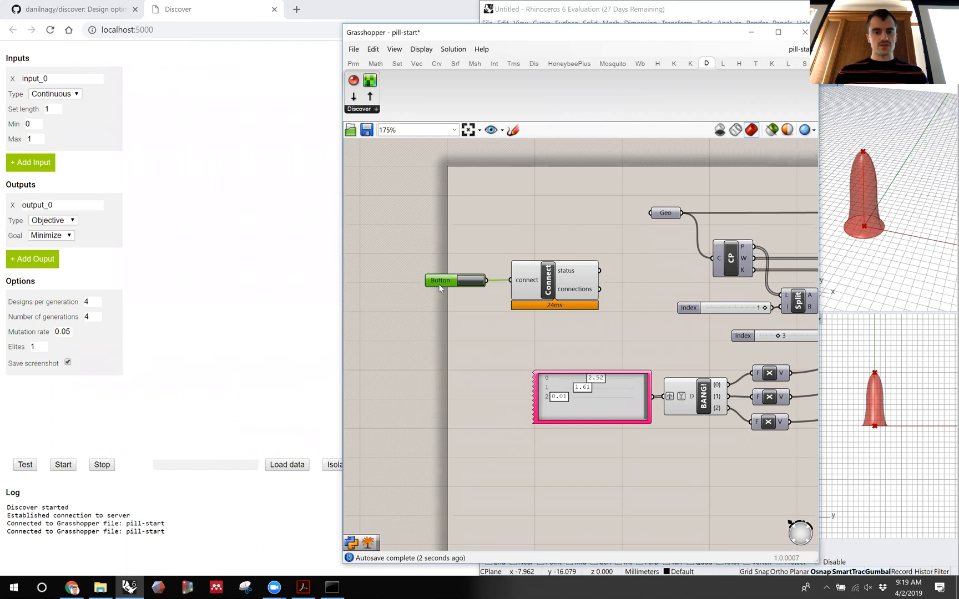
- Line up the Button with the Connect component's input and shift both slightly away from the pill definition
{"action": "left_click_drag", "start_coordinate": [439, 284], "coordinate": [447, 281]}
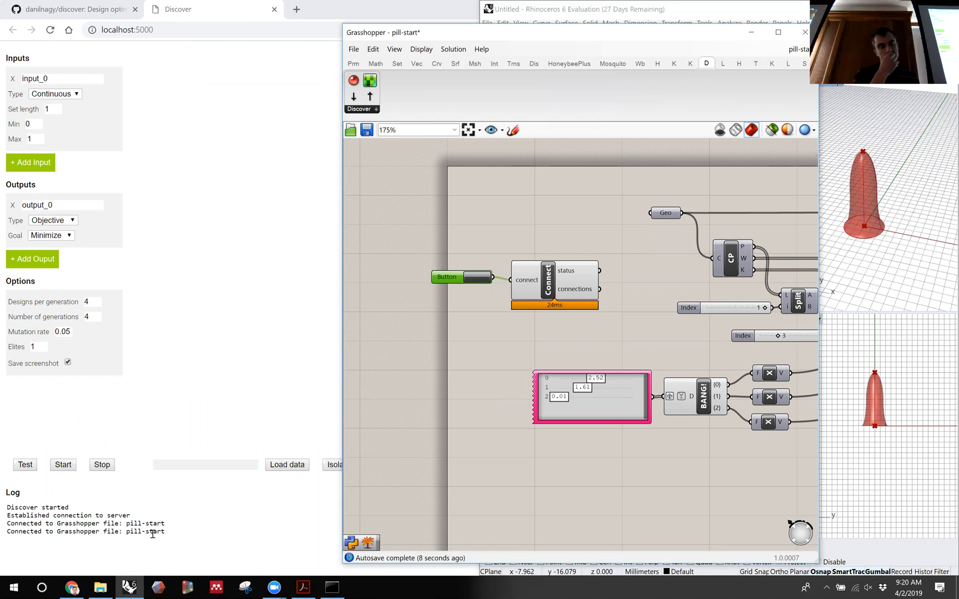
{"action": "left_click_drag", "start_coordinate": [449, 281], "coordinate": [450, 283]}
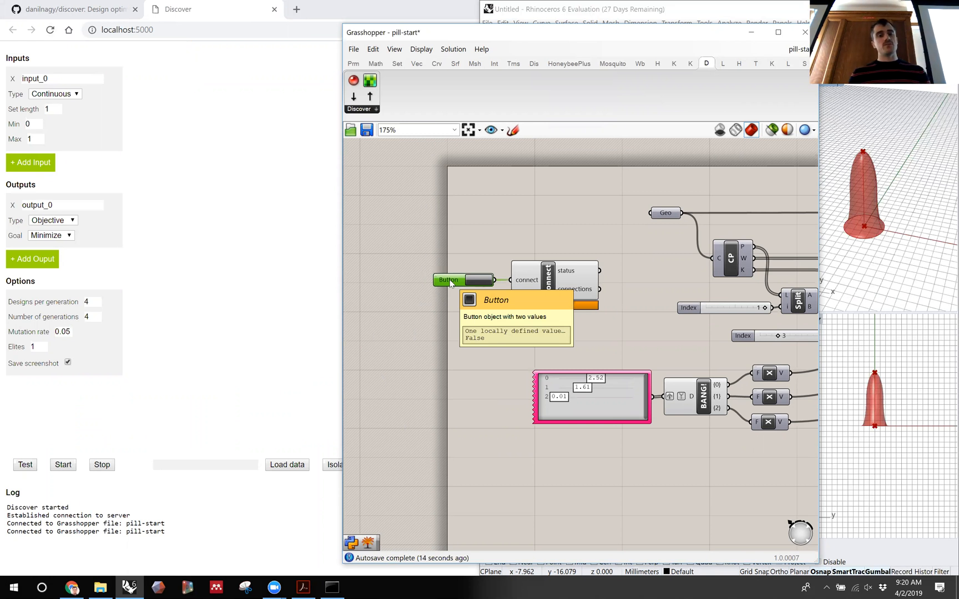
{"action": "left_click_drag", "start_coordinate": [557, 239], "coordinate": [462, 306]}
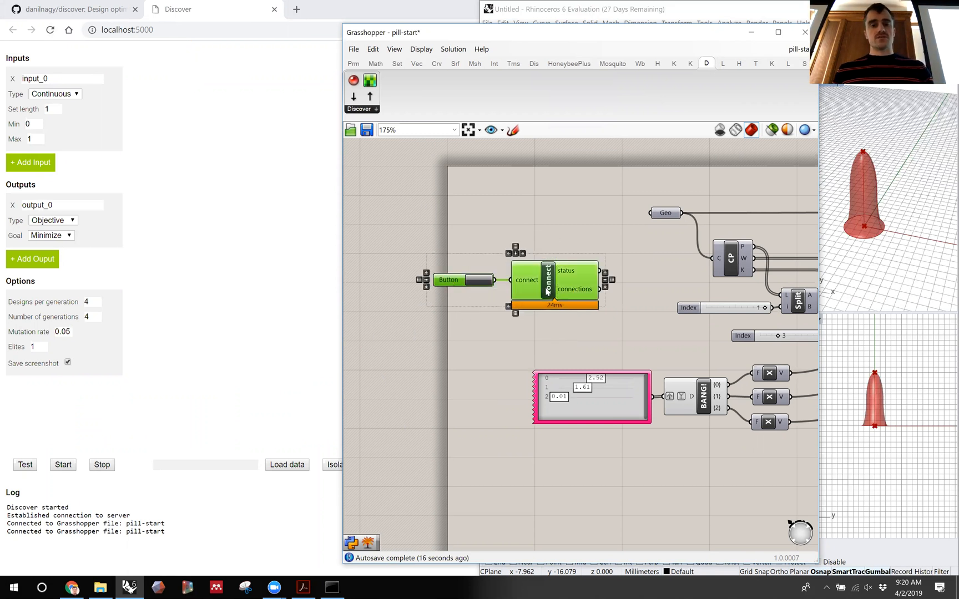
{"action": "left_click_drag", "start_coordinate": [555, 294], "coordinate": [543, 272]}
{"action": "left_click", "coordinate": [559, 185]}
{"action": "right_click_drag", "start_coordinate": [574, 205], "coordinate": [525, 206]}
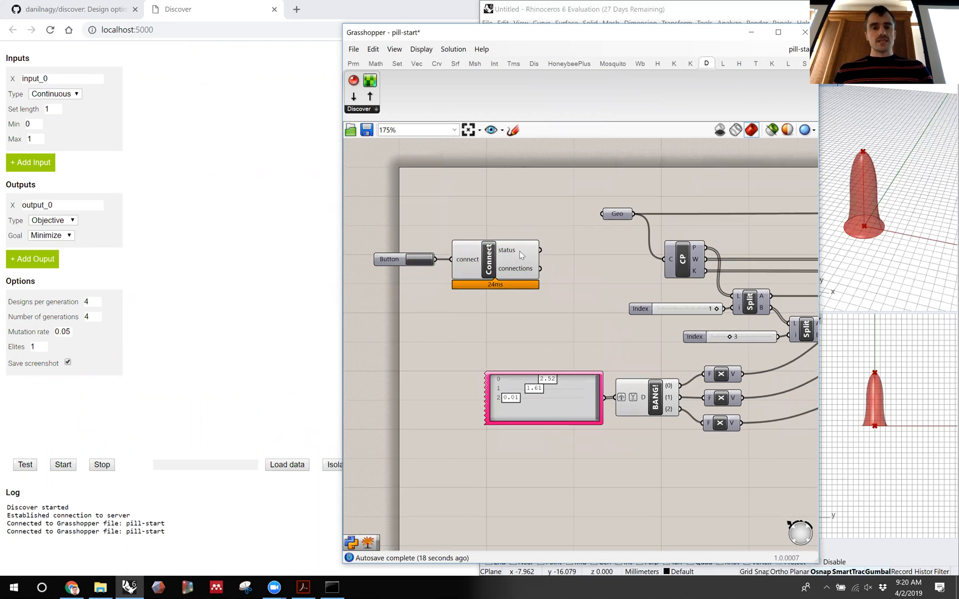
- Shift the Connect component and its Button further aside, and add a Panel wired to the status output
{"action": "left_click_drag", "start_coordinate": [480, 236], "coordinate": [410, 293]}
{"action": "left_click_drag", "start_coordinate": [496, 260], "coordinate": [560, 261]}
{"action": "double_click", "coordinate": [471, 231]}
{"action": "type", "text": "//"}
{"action": "key", "text": "Return"}
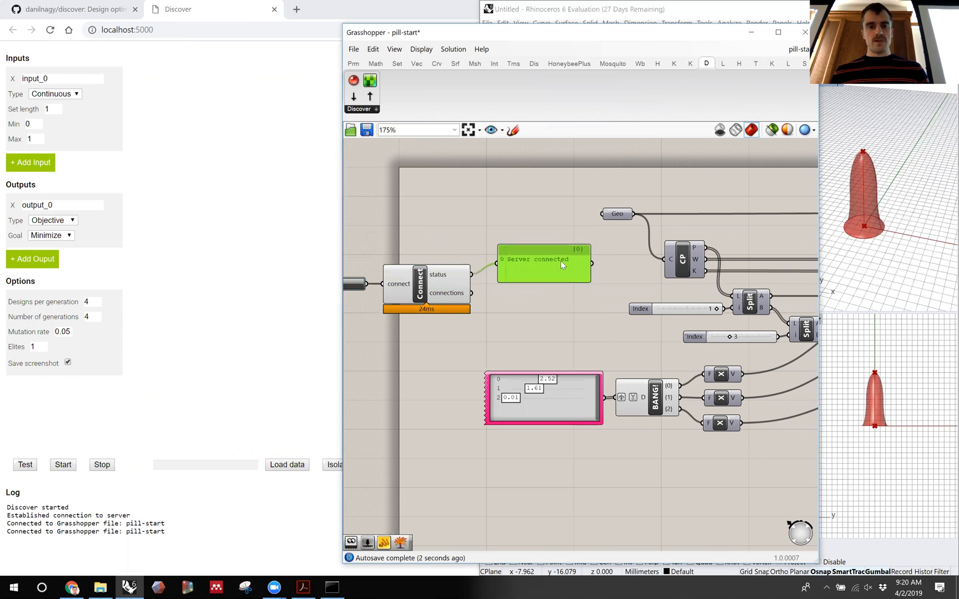
- Add an Explode Tree component below the status panel and wire the Connect component's connections output into it
{"action": "mouse_move", "coordinate": [457, 295]}
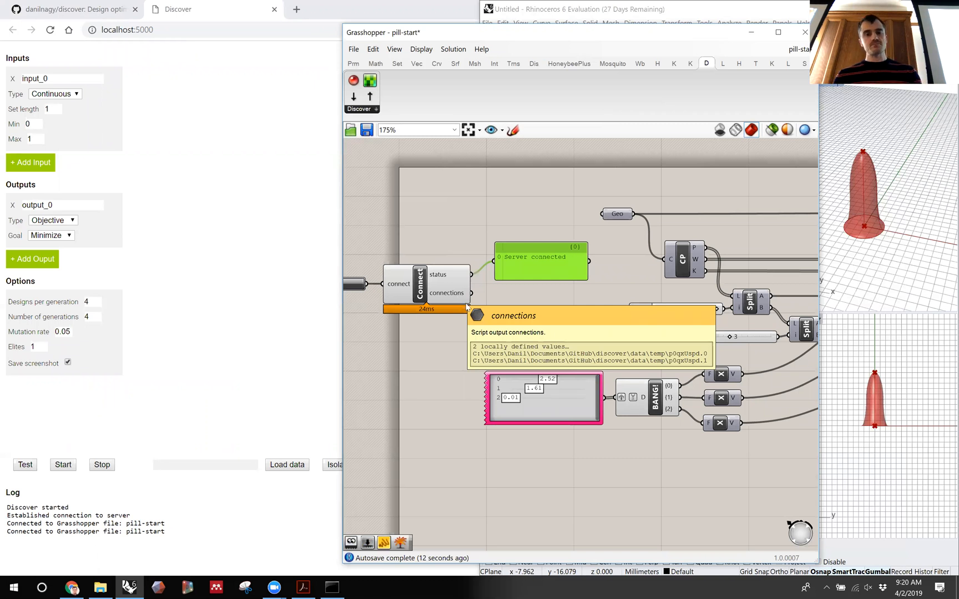
{"action": "right_click_drag", "start_coordinate": [544, 322], "coordinate": [560, 285]}
{"action": "double_click", "coordinate": [561, 285]}
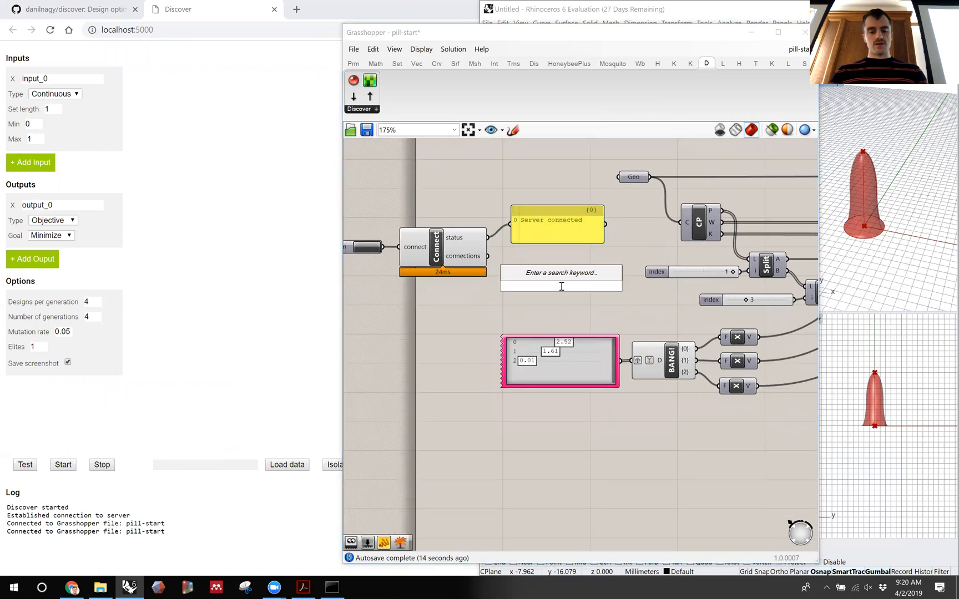
{"action": "type", "text": "explode"}
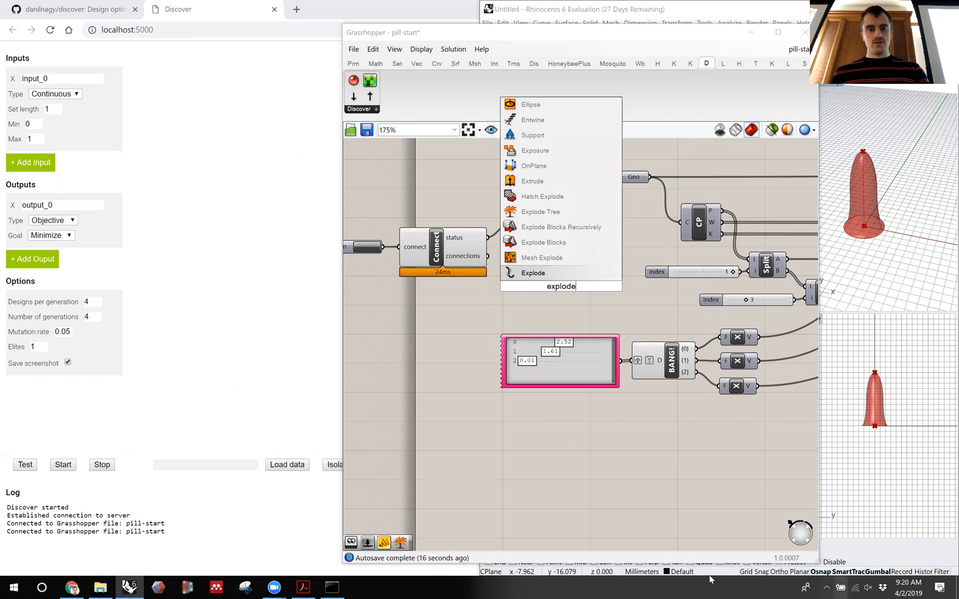
{"action": "left_click", "coordinate": [541, 211]}
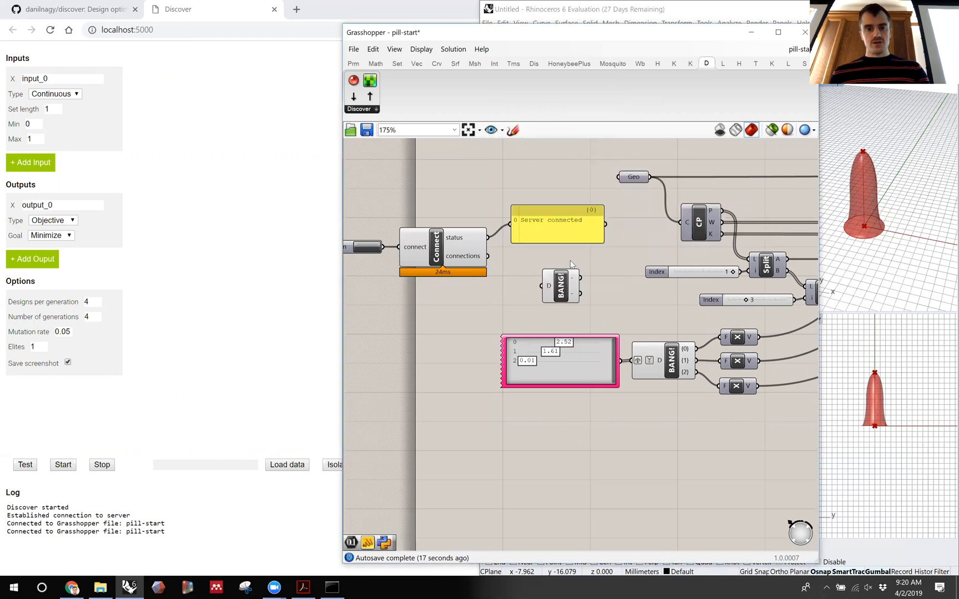
{"action": "left_click_drag", "start_coordinate": [518, 272], "coordinate": [547, 286]}
- Graft and simplify the data input of the new Explode Tree component
{"action": "right_click", "coordinate": [547, 286]}
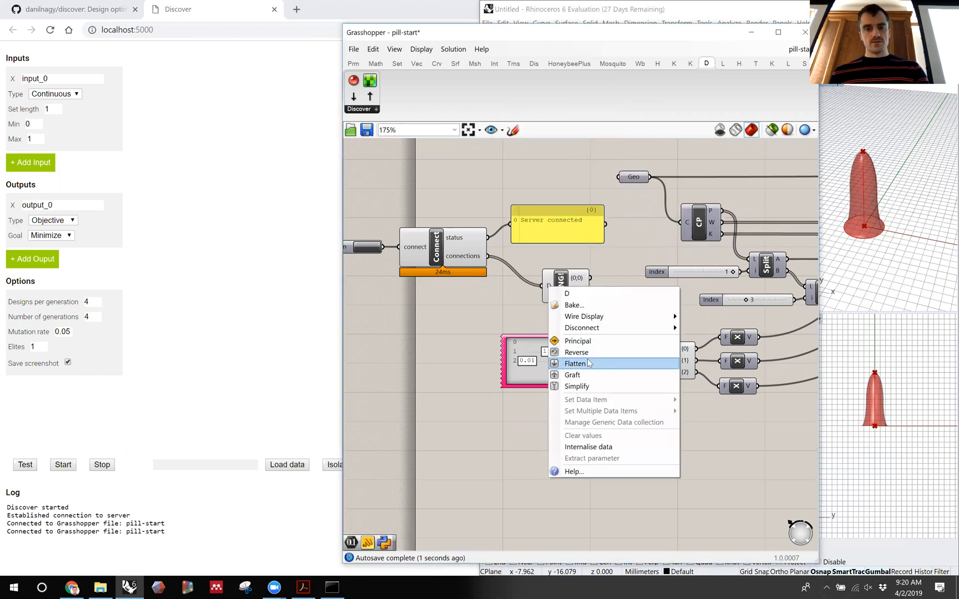
{"action": "left_click", "coordinate": [575, 375]}
{"action": "right_click", "coordinate": [548, 286]}
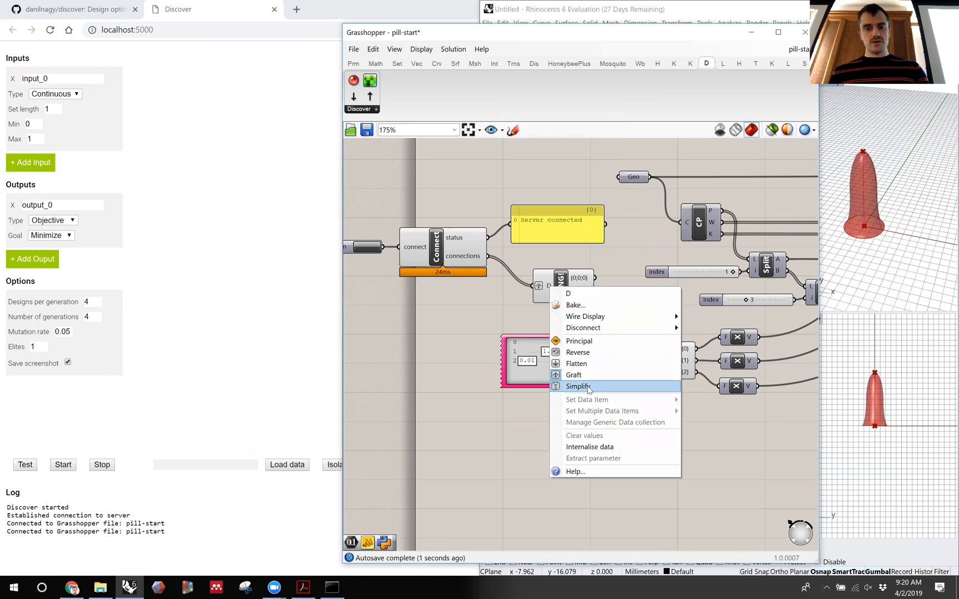
{"action": "left_click", "coordinate": [586, 391]}
- Match the new Explode Tree's outputs to the incoming connections data and position it beneath the status panel
{"action": "right_click", "coordinate": [561, 280]}
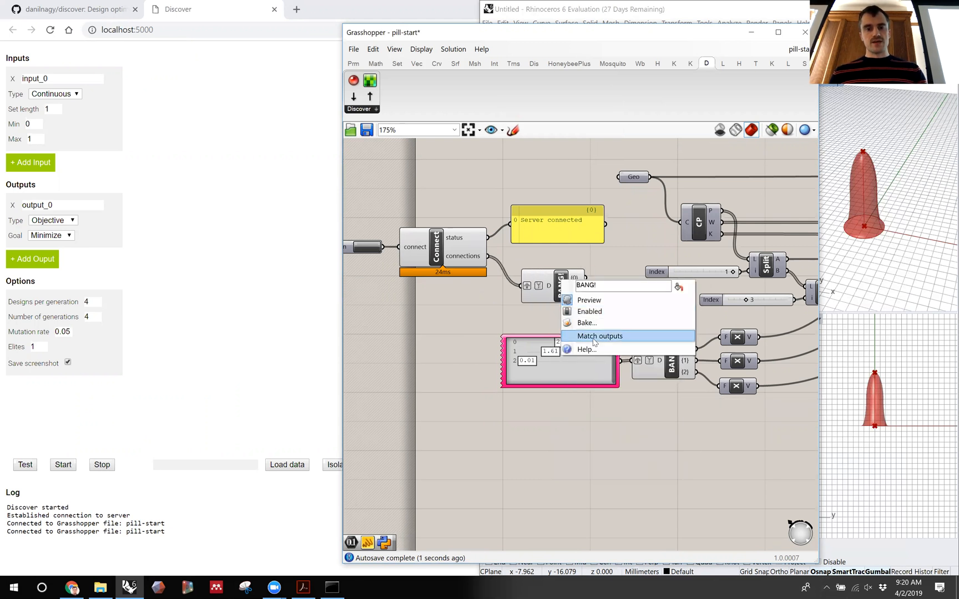
{"action": "left_click", "coordinate": [588, 335]}
{"action": "left_click_drag", "start_coordinate": [562, 298], "coordinate": [571, 267]}
{"action": "left_click", "coordinate": [597, 265]}
{"action": "left_click", "coordinate": [559, 286]}
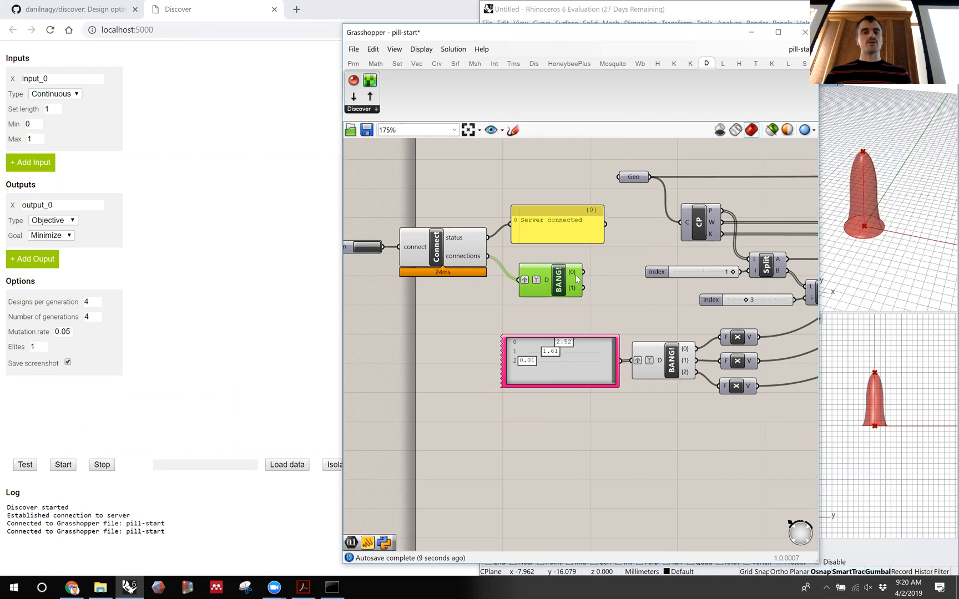
{"action": "mouse_move", "coordinate": [480, 259]}
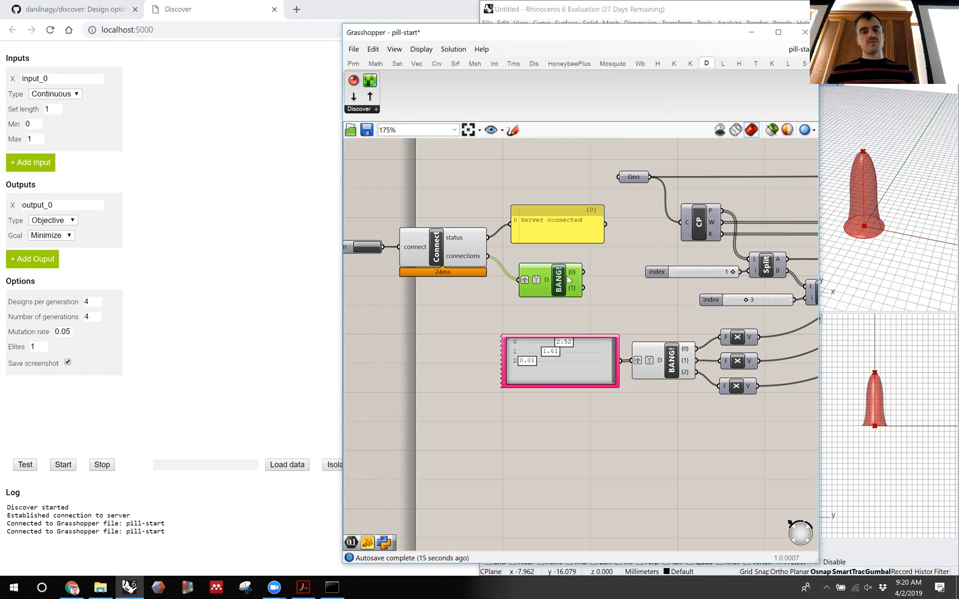
{"action": "right_click", "coordinate": [558, 278]}
{"action": "left_click", "coordinate": [571, 334]}
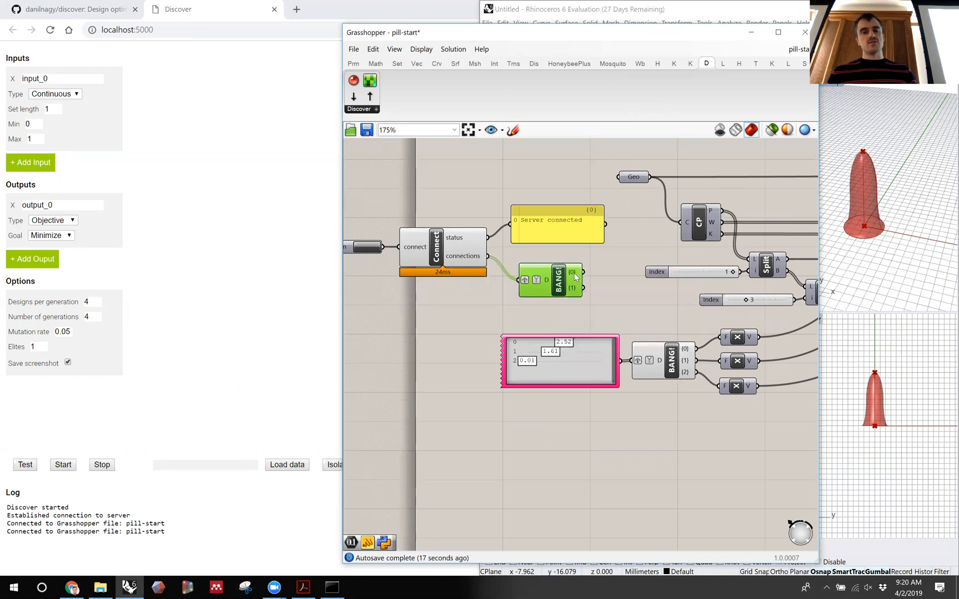
{"action": "mouse_move", "coordinate": [575, 276]}
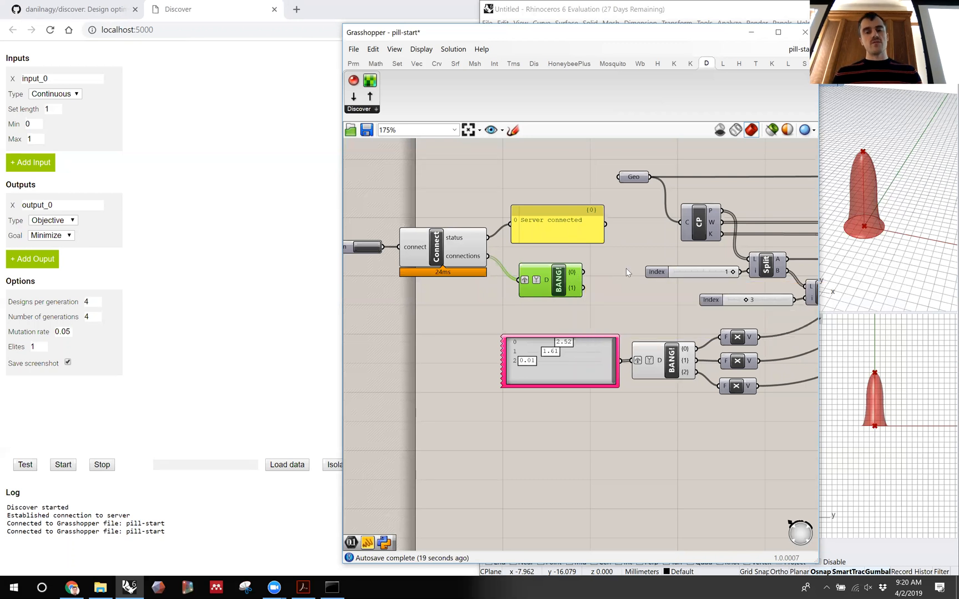
- Move the Button, Connect, status panel and Explode Tree together to the left, clear of the pill definition
{"action": "scroll", "coordinate": [577, 277], "scroll_direction": "down", "scroll_amount": 7}
{"action": "right_click_drag", "start_coordinate": [584, 289], "coordinate": [534, 291]}
{"action": "left_click_drag", "start_coordinate": [526, 268], "coordinate": [465, 297]}
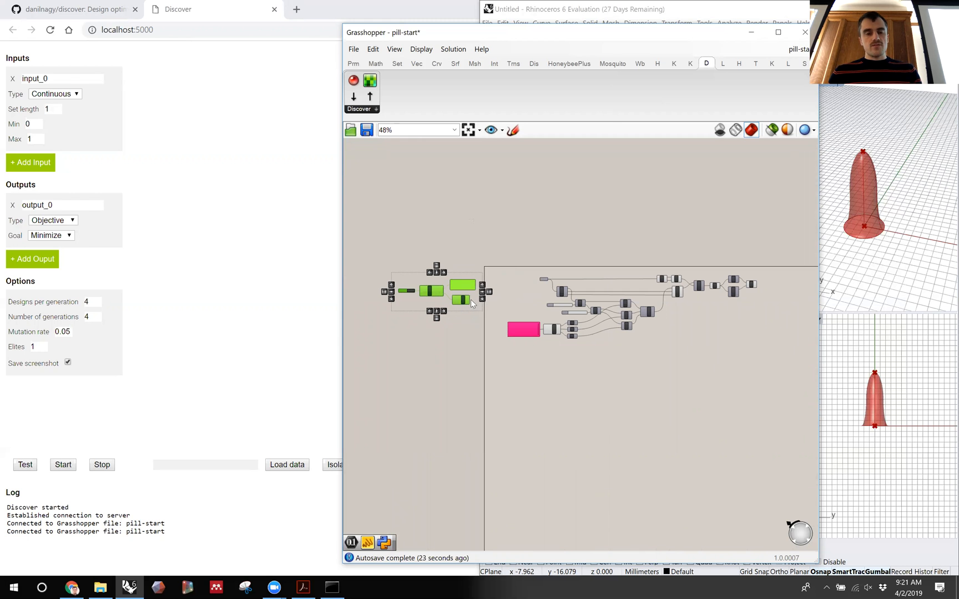
{"action": "scroll", "coordinate": [470, 299], "scroll_direction": "up", "scroll_amount": 7}
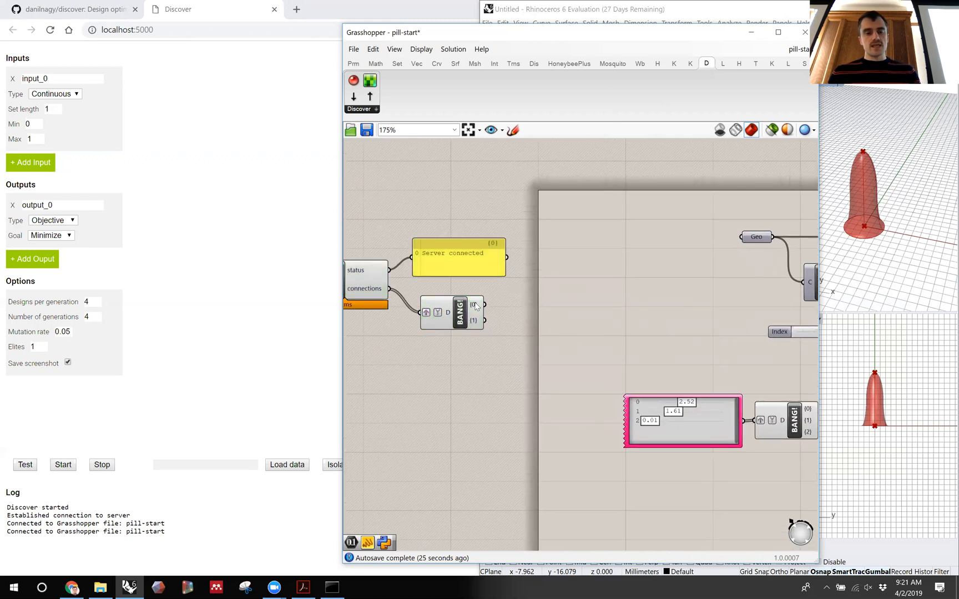
- Add a Read File component beside the Explode Tree and wire the tree's {0} output into its file input
{"action": "double_click", "coordinate": [522, 300]}
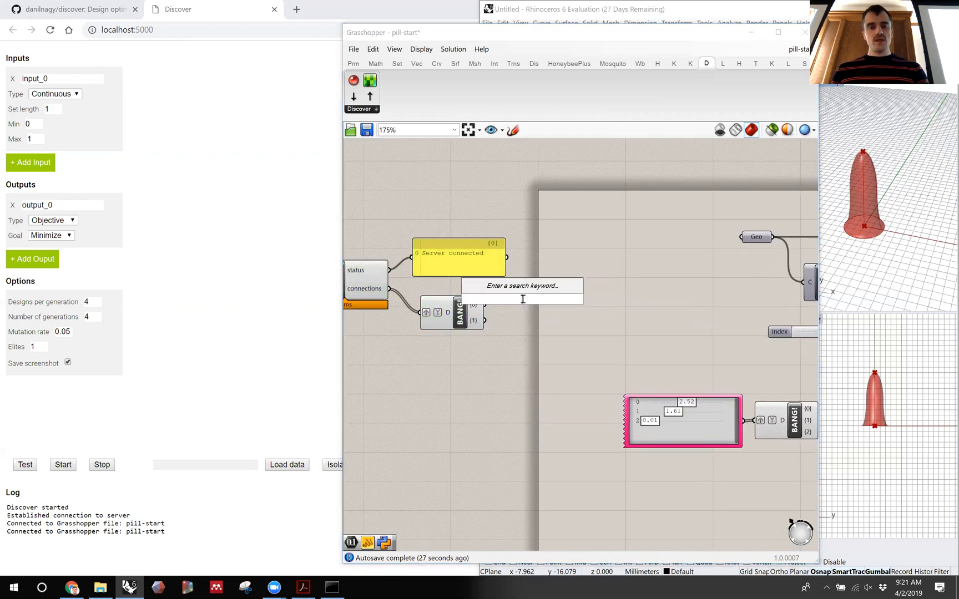
{"action": "type", "text": "read"}
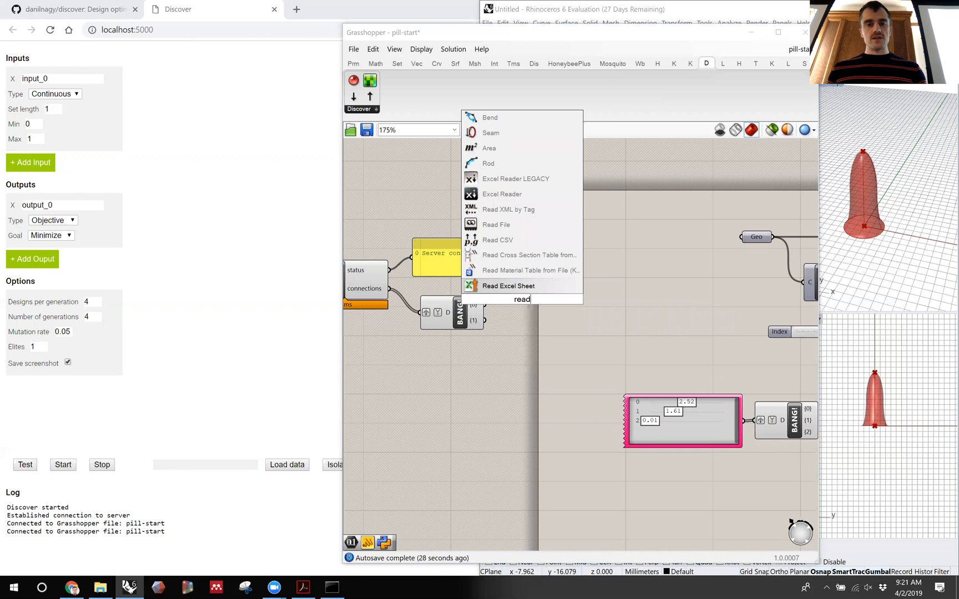
{"action": "left_click", "coordinate": [536, 220]}
{"action": "left_click_drag", "start_coordinate": [488, 304], "coordinate": [503, 298]}
{"action": "left_click_drag", "start_coordinate": [518, 302], "coordinate": [529, 308]}
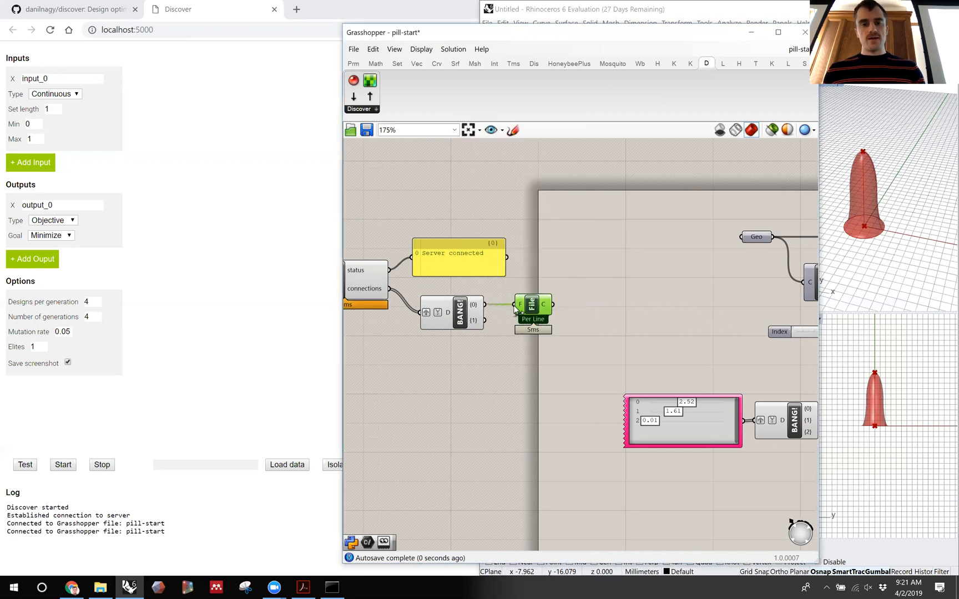
{"action": "mouse_move", "coordinate": [474, 313]}
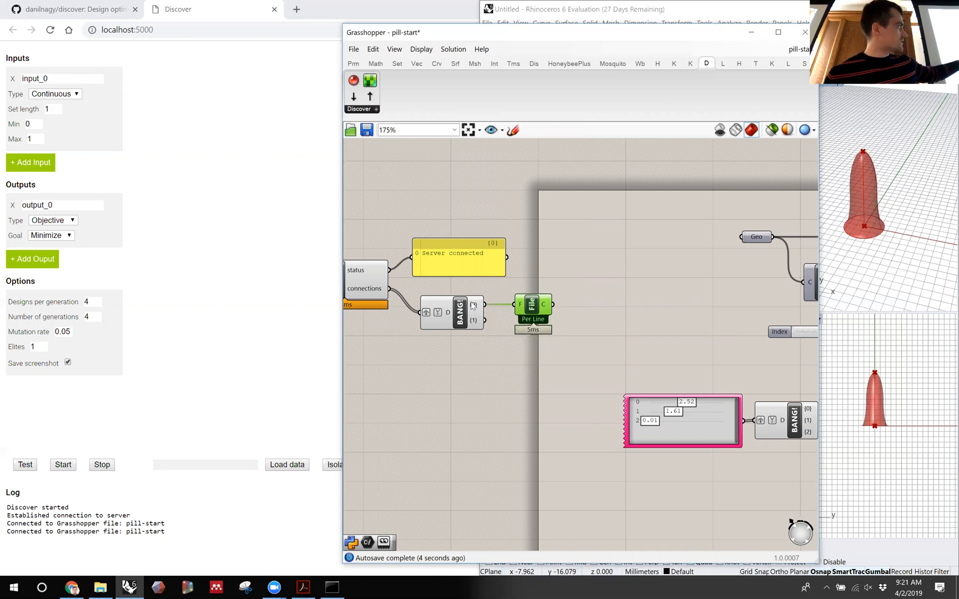
{"action": "mouse_move", "coordinate": [544, 309]}
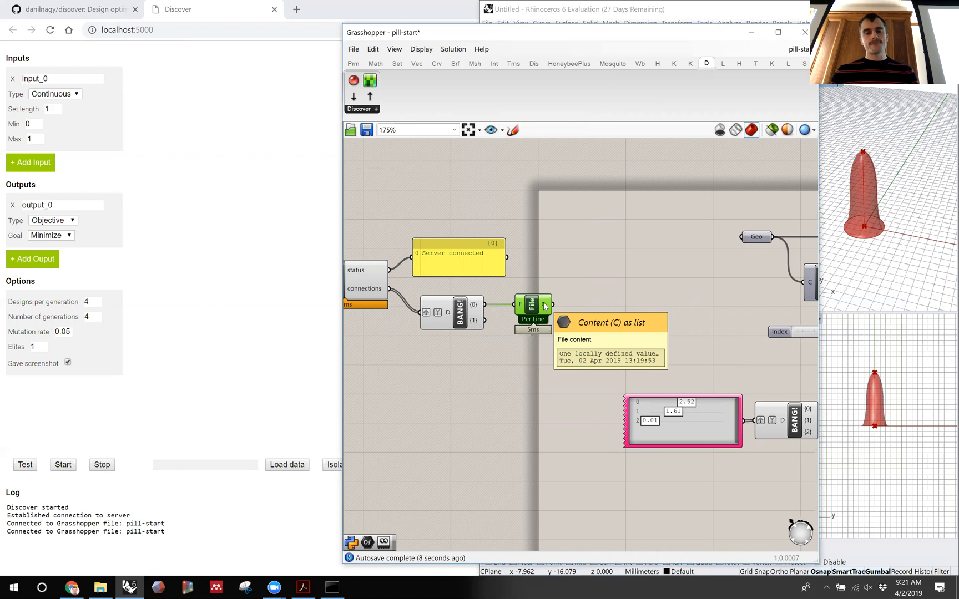
- Place Discover's Get inputs component and wire the Read File content output into its connection input
{"action": "left_click", "coordinate": [587, 299]}
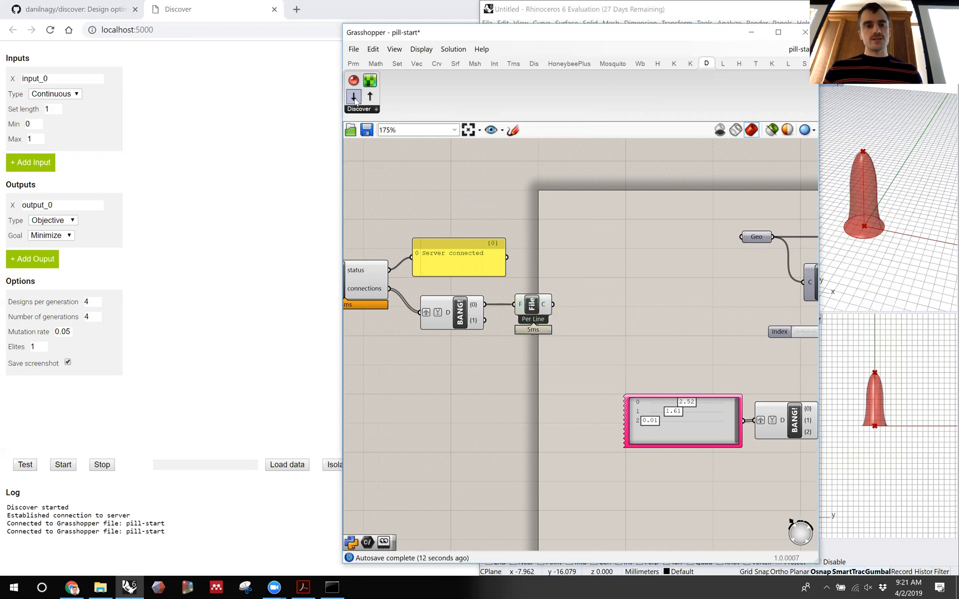
{"action": "left_click_drag", "start_coordinate": [354, 97], "coordinate": [625, 299]}
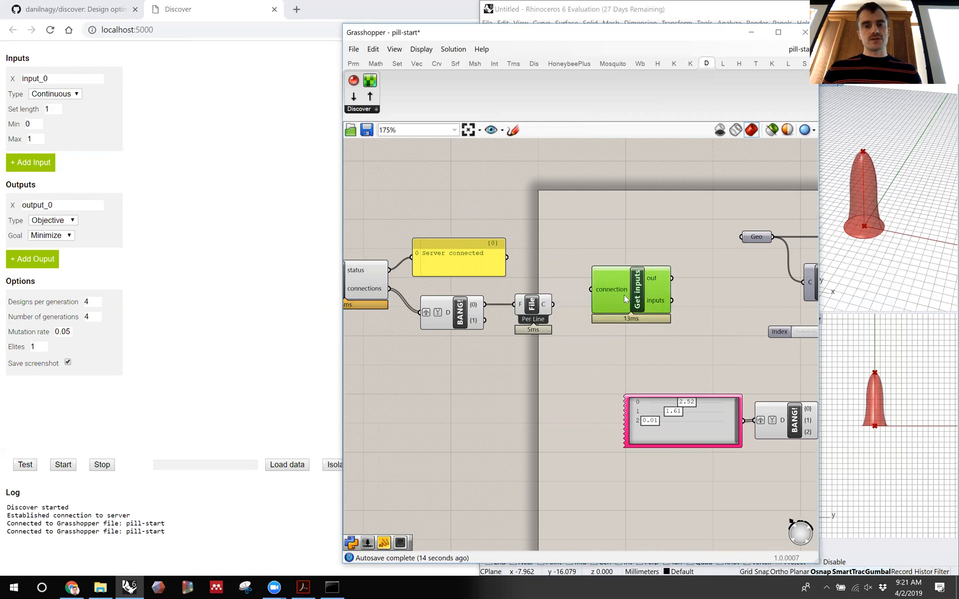
{"action": "left_click_drag", "start_coordinate": [554, 305], "coordinate": [611, 314]}
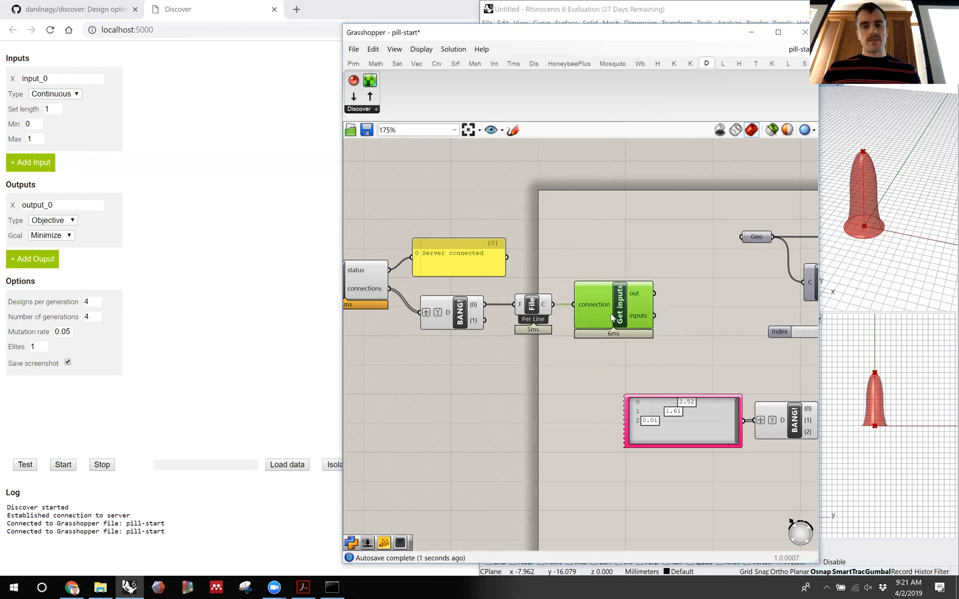
- Duplicate the status panel, wire the out output of Get inputs into the copy, and place it beside that component
{"action": "left_click", "coordinate": [487, 267]}
{"action": "key", "text": "ctrl+c"}
{"action": "key", "text": "ctrl+v"}
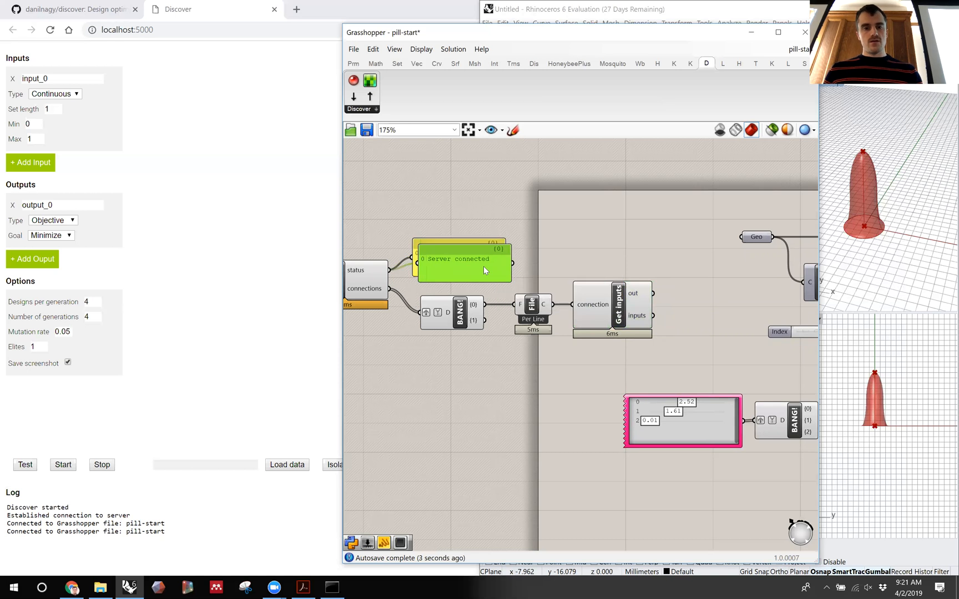
{"action": "left_click_drag", "start_coordinate": [484, 267], "coordinate": [660, 251]}
{"action": "left_click_drag", "start_coordinate": [653, 293], "coordinate": [595, 249]}
{"action": "right_click_drag", "start_coordinate": [642, 252], "coordinate": [593, 256]}
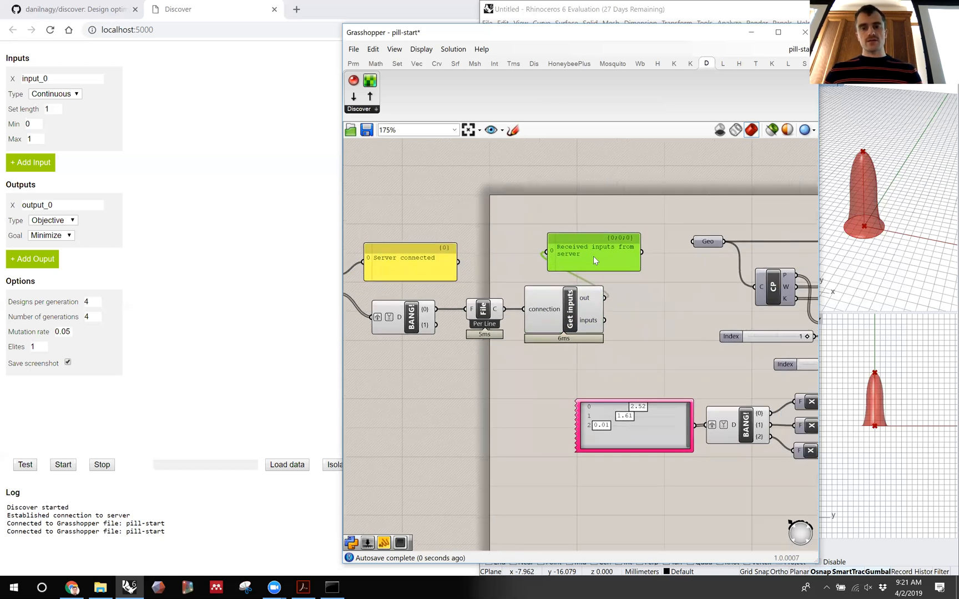
{"action": "left_click_drag", "start_coordinate": [593, 256], "coordinate": [669, 286]}
- Move the server connection components further left, clear of the pill definition, and adjust the copied panel's position beside Get inputs
{"action": "scroll", "coordinate": [669, 294], "scroll_direction": "down", "scroll_amount": 2}
{"action": "left_click_drag", "start_coordinate": [689, 325], "coordinate": [388, 250]}
{"action": "left_click_drag", "start_coordinate": [638, 305], "coordinate": [560, 279]}
{"action": "left_click", "coordinate": [602, 314]}
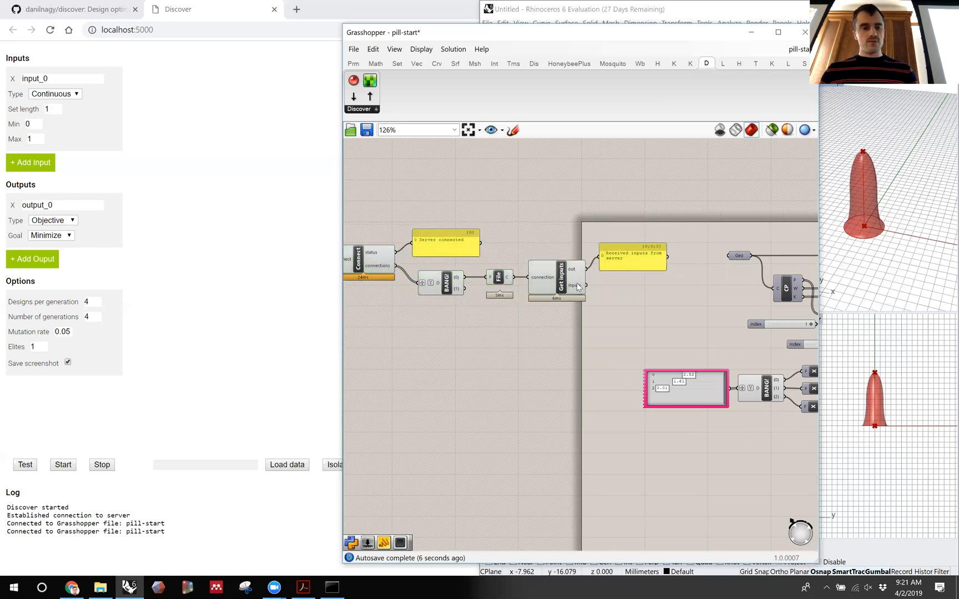
{"action": "scroll", "coordinate": [605, 270], "scroll_direction": "up", "scroll_amount": 3}
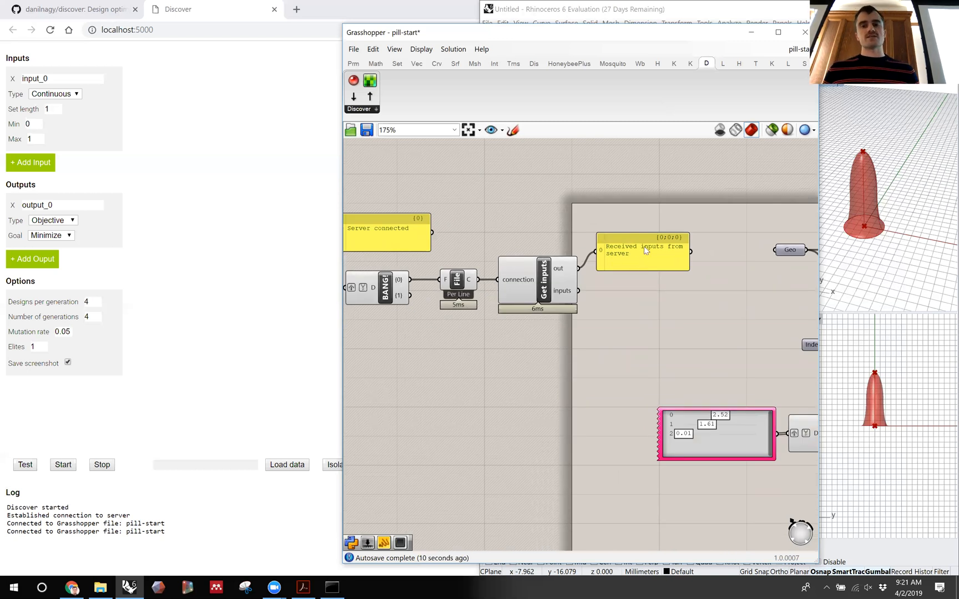
{"action": "left_click_drag", "start_coordinate": [633, 255], "coordinate": [637, 259]}
{"action": "right_click_drag", "start_coordinate": [647, 294], "coordinate": [675, 292]}
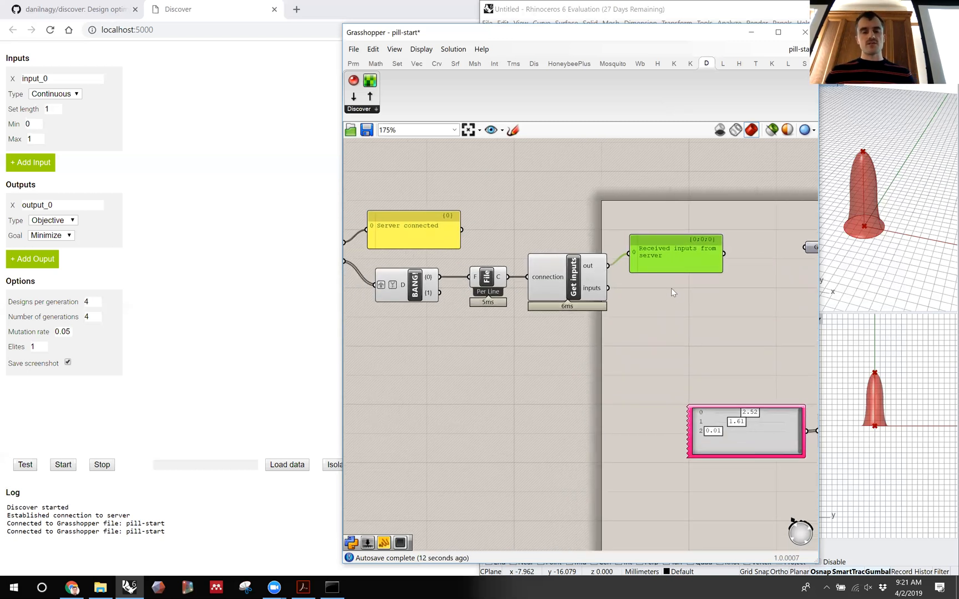
{"action": "left_click", "coordinate": [569, 324]}
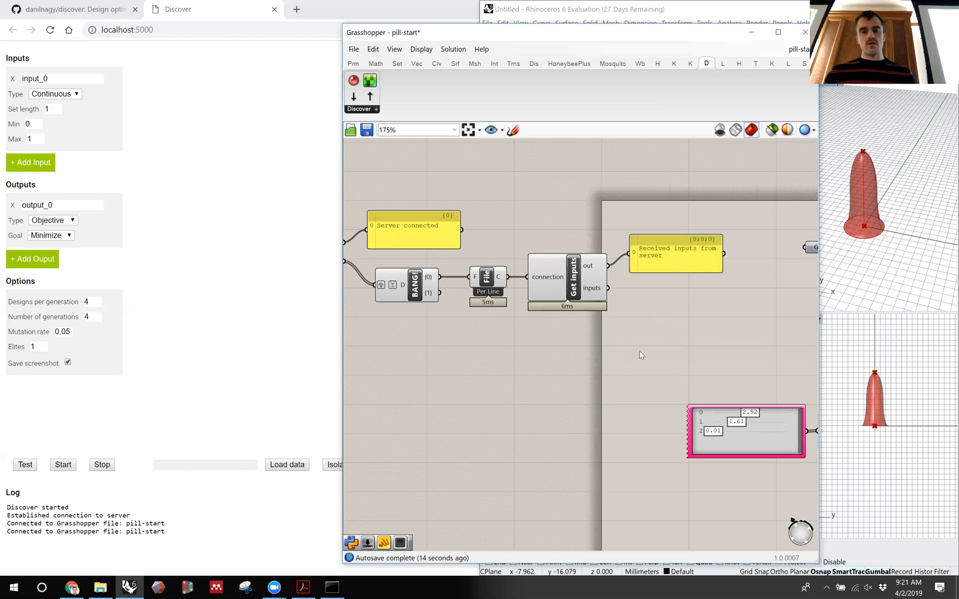
{"action": "scroll", "coordinate": [651, 360], "scroll_direction": "down", "scroll_amount": 4}
{"action": "scroll", "coordinate": [650, 360], "scroll_direction": "up", "scroll_amount": 2}
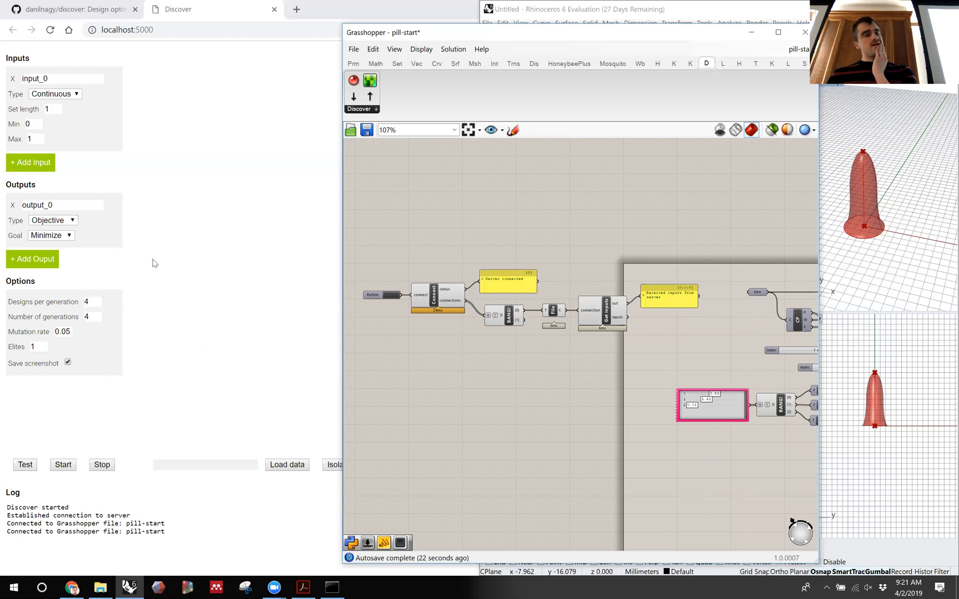
- Switch to the Discover page in the browser and give input_0 a set length of 3 and a maximum of 5
{"action": "left_click", "coordinate": [154, 276]}
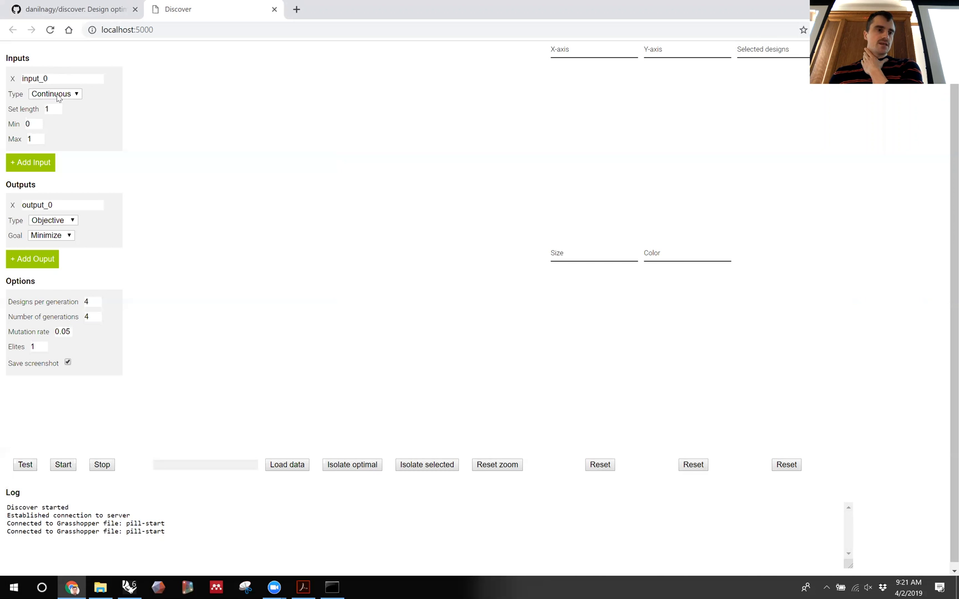
{"action": "double_click", "coordinate": [53, 109]}
{"action": "type", "text": "3"}
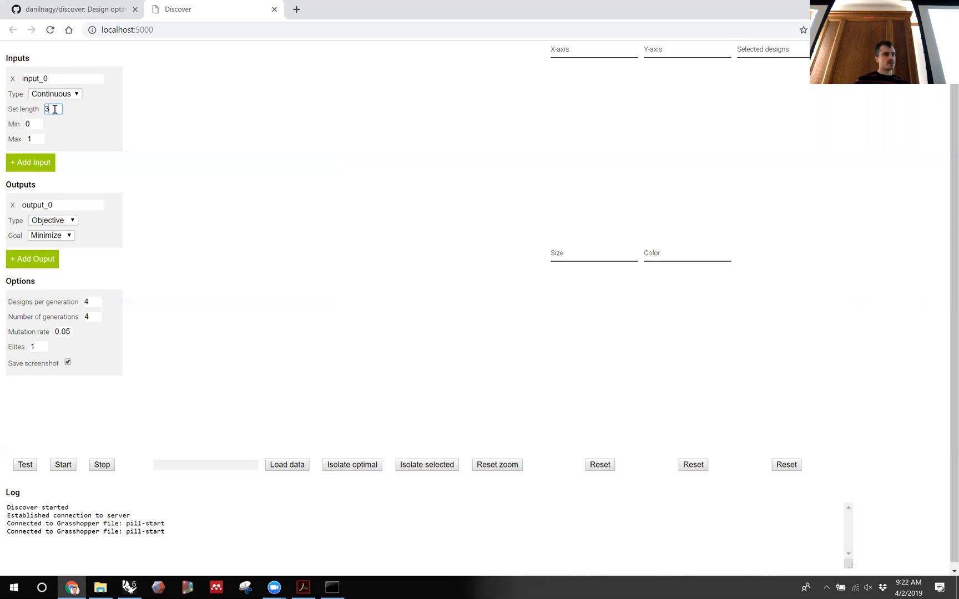
{"action": "double_click", "coordinate": [34, 139]}
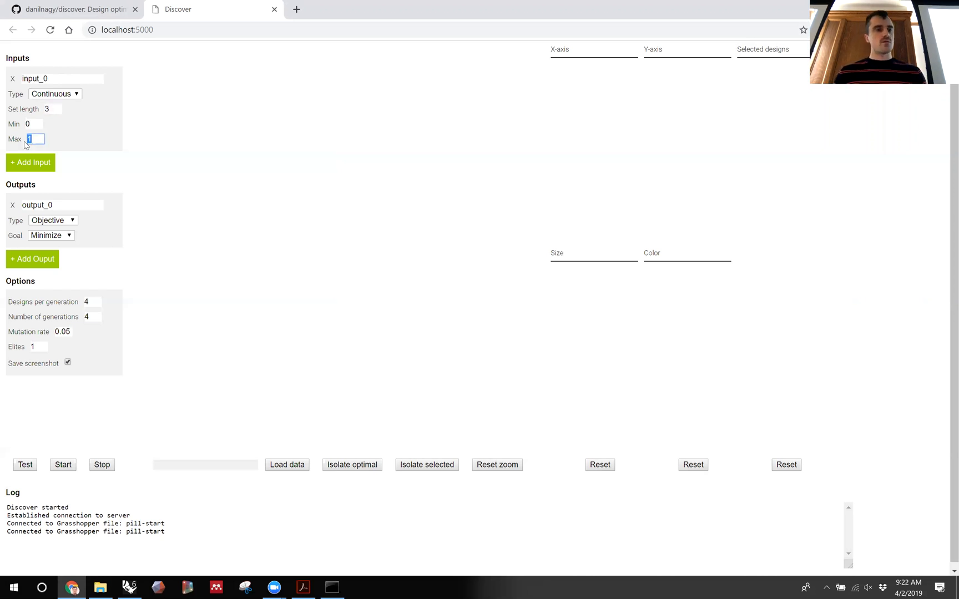
{"action": "type", "text": "5"}
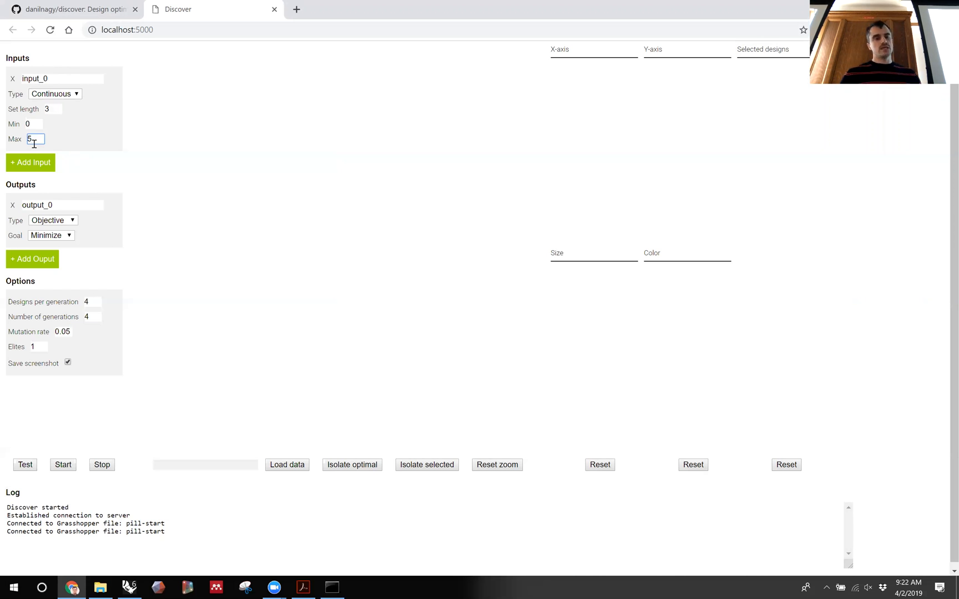
- Switch to Grasshopper and check the Gene List's count, minimum and maximum in its editor without changing those settings
{"action": "left_click", "coordinate": [129, 587]}
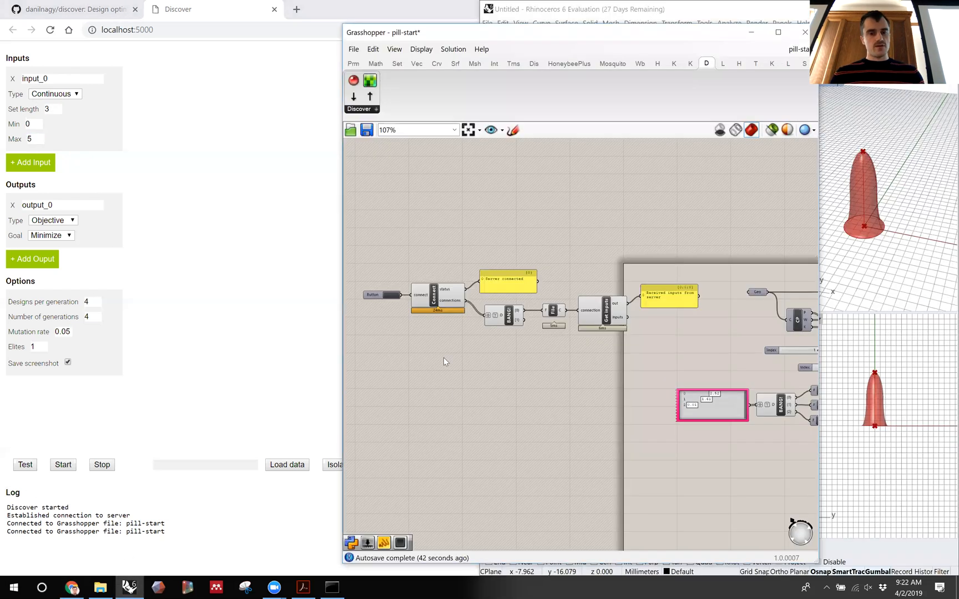
{"action": "scroll", "coordinate": [699, 426], "scroll_direction": "up", "scroll_amount": 5}
{"action": "left_click_drag", "start_coordinate": [469, 370], "coordinate": [510, 402]}
{"action": "double_click", "coordinate": [509, 402]}
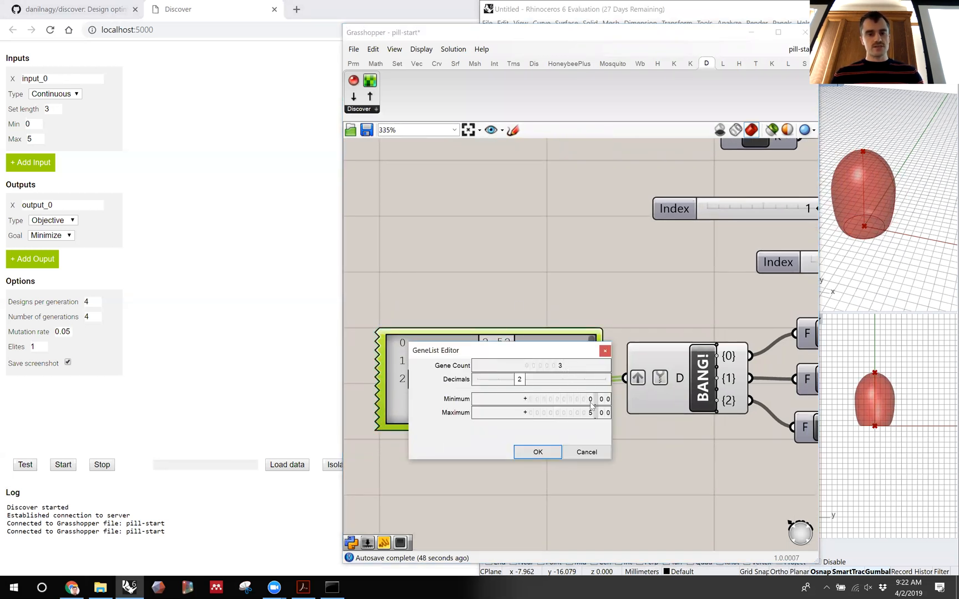
{"action": "left_click", "coordinate": [586, 451]}
- Generate test inputs from the Discover page twice, snapping the browser window to the left half of the screen in between
{"action": "left_click", "coordinate": [125, 431]}
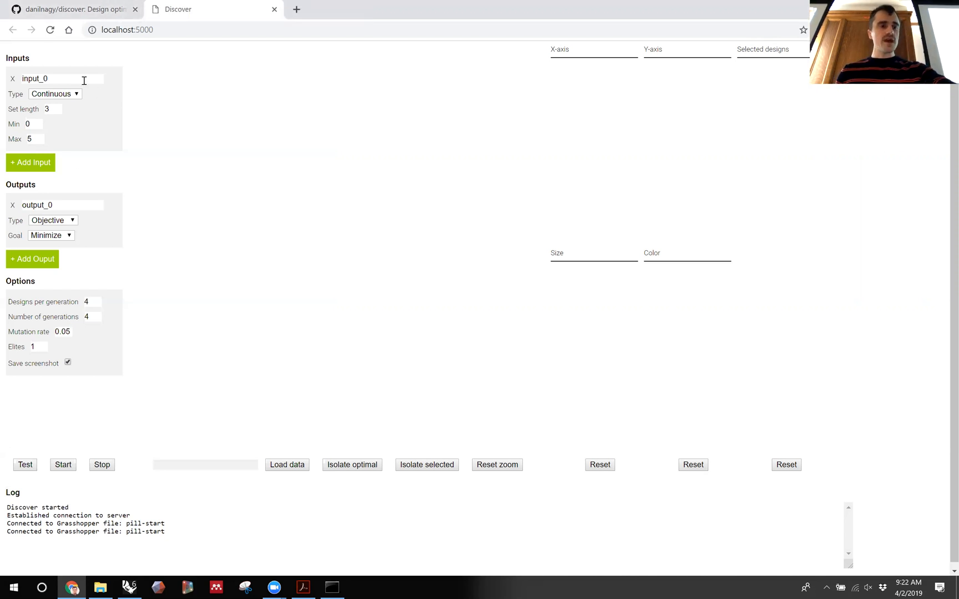
{"action": "left_click", "coordinate": [26, 465]}
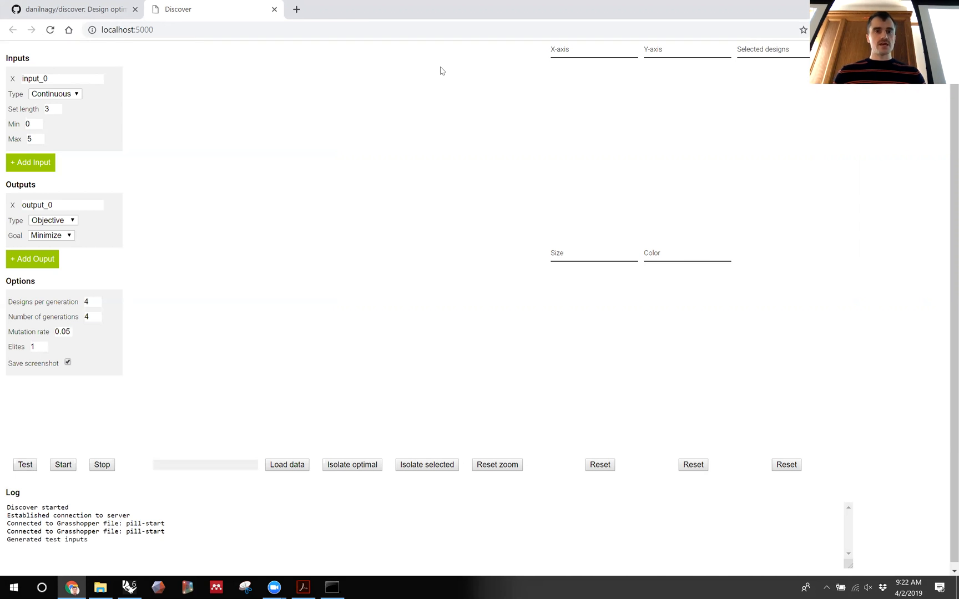
{"action": "key", "text": "super+Left"}
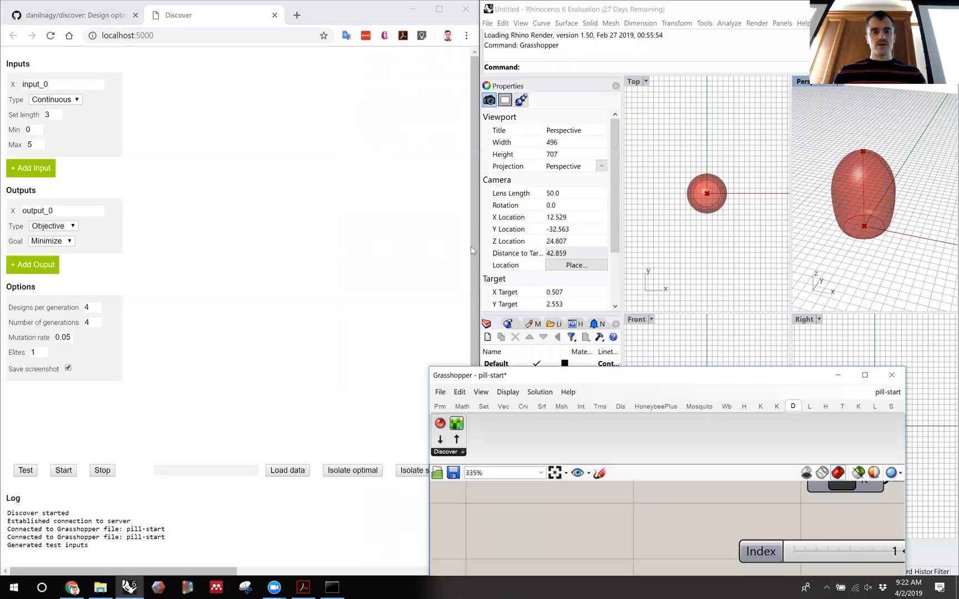
{"action": "left_click", "coordinate": [256, 362]}
{"action": "left_click", "coordinate": [27, 475]}
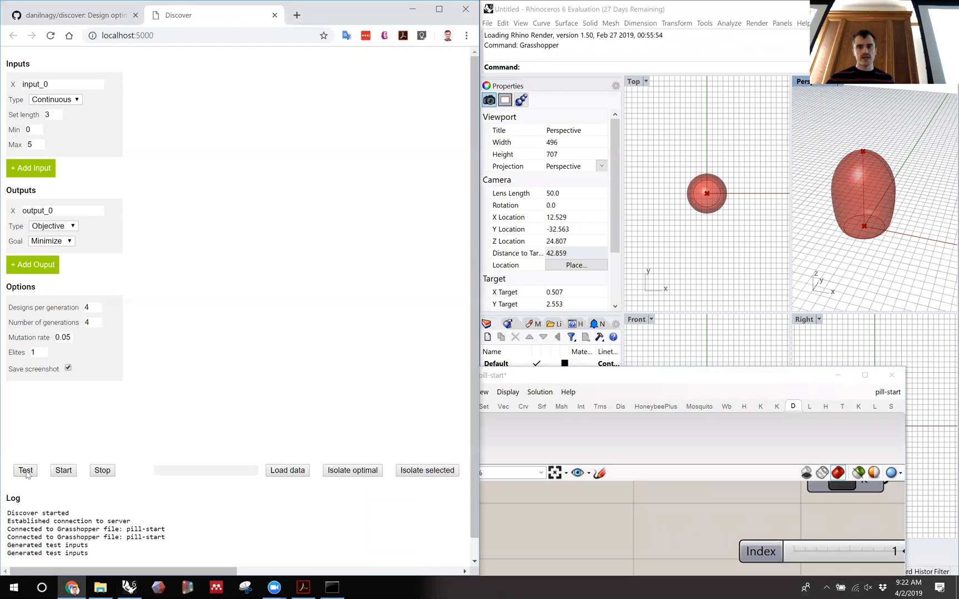
- Move the Grasshopper window higher beside the browser and examine the inputs output of the Get inputs component
{"action": "left_click_drag", "start_coordinate": [521, 376], "coordinate": [551, 159]}
{"action": "scroll", "coordinate": [637, 415], "scroll_direction": "down", "scroll_amount": 4}
{"action": "right_click_drag", "start_coordinate": [597, 336], "coordinate": [745, 465]}
{"action": "scroll", "coordinate": [557, 468], "scroll_direction": "up", "scroll_amount": 2}
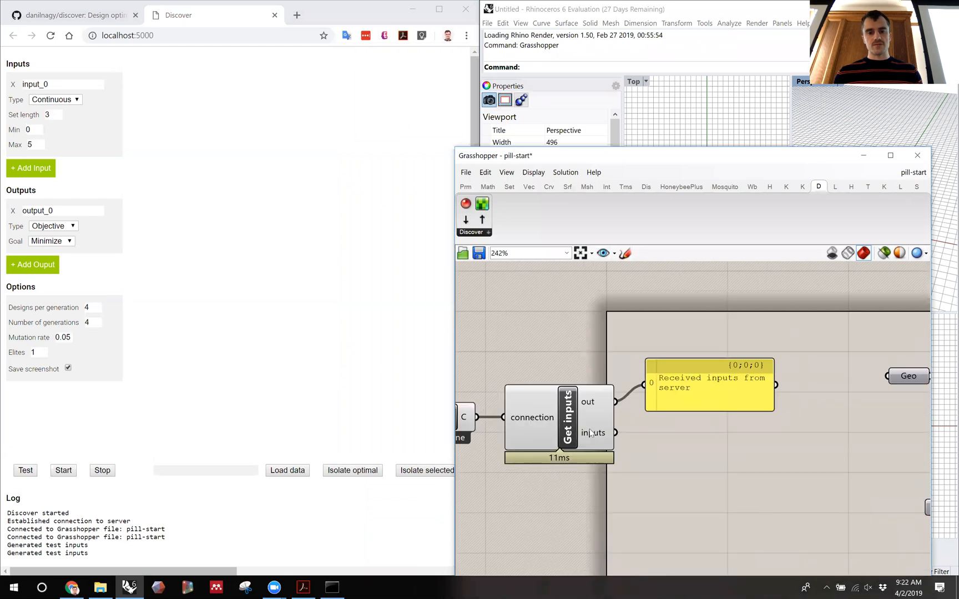
{"action": "mouse_move", "coordinate": [591, 436]}
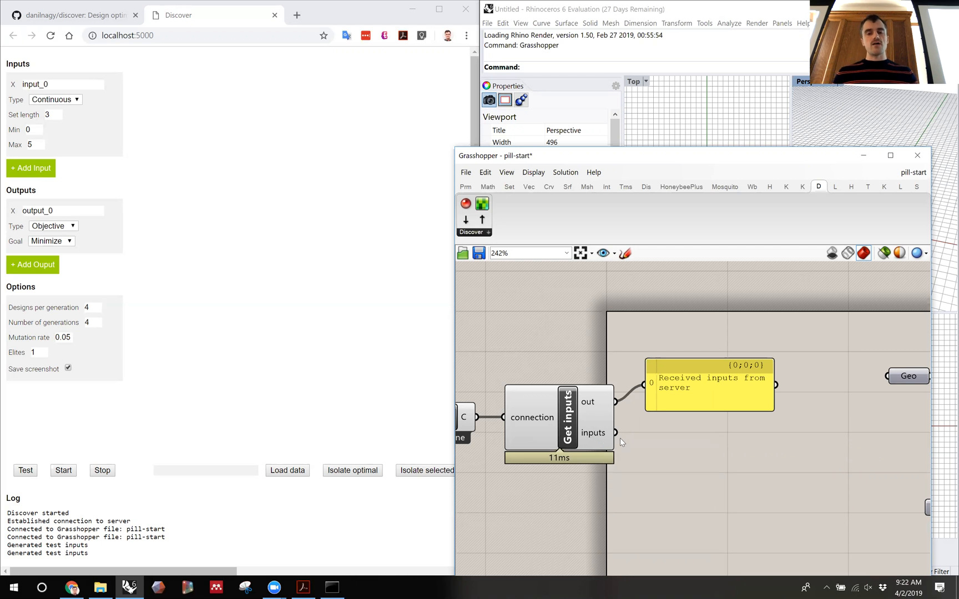
- Add a Python script component below the panel that is wired to Get inputs
{"action": "right_click_drag", "start_coordinate": [619, 438], "coordinate": [593, 417]}
{"action": "double_click", "coordinate": [739, 454]}
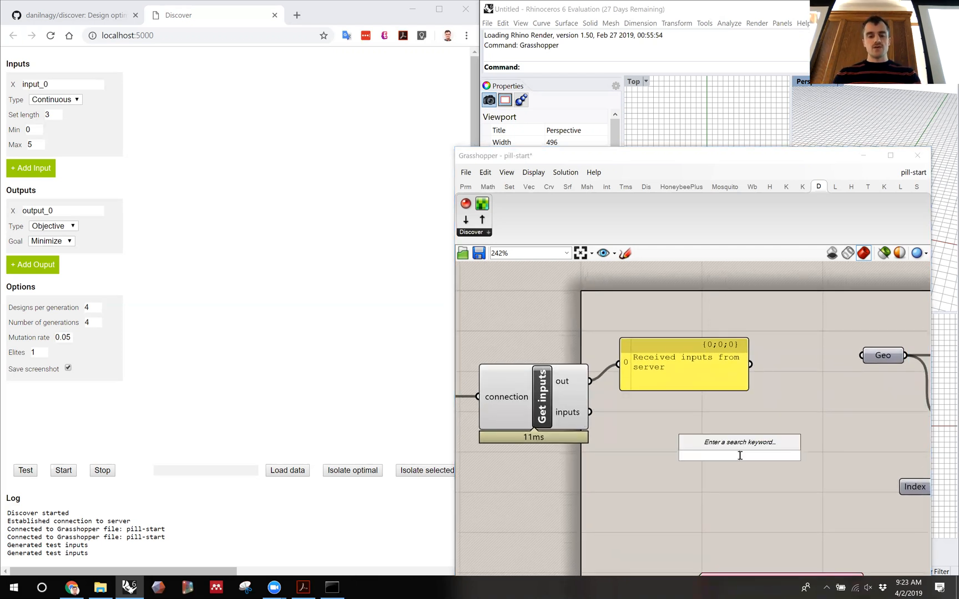
{"action": "type", "text": "pyth"}
{"action": "key", "text": "Return"}
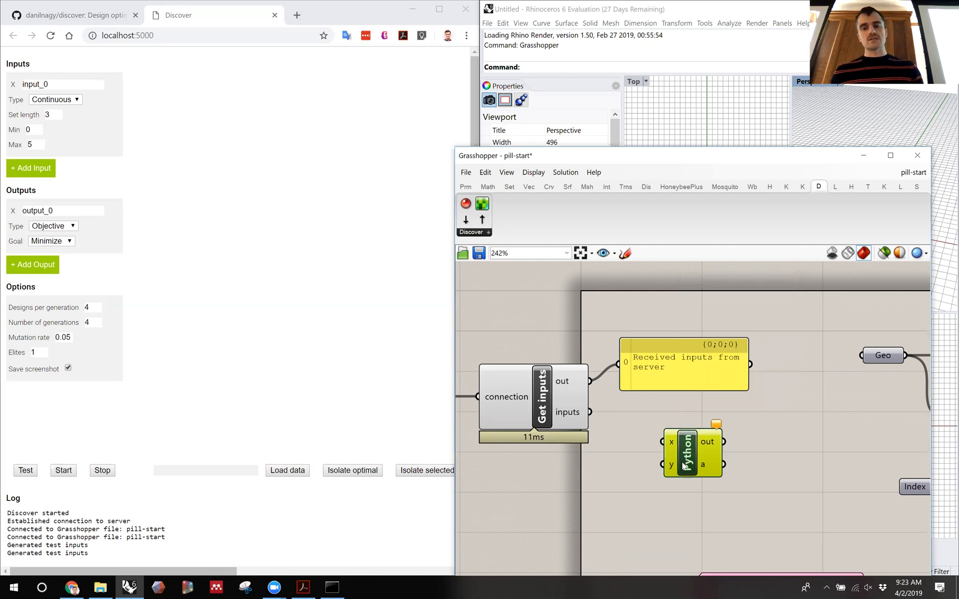
- Remove the Python component's y input and wire the inputs output of Get inputs into x
{"action": "scroll", "coordinate": [668, 463], "scroll_direction": "up", "scroll_amount": 3}
{"action": "scroll", "coordinate": [686, 454], "scroll_direction": "down", "scroll_amount": 2}
{"action": "left_click_drag", "start_coordinate": [672, 453], "coordinate": [646, 459]}
{"action": "left_click", "coordinate": [629, 394]}
{"action": "scroll", "coordinate": [630, 396], "scroll_direction": "down", "scroll_amount": 1}
{"action": "left_click_drag", "start_coordinate": [578, 399], "coordinate": [656, 460]}
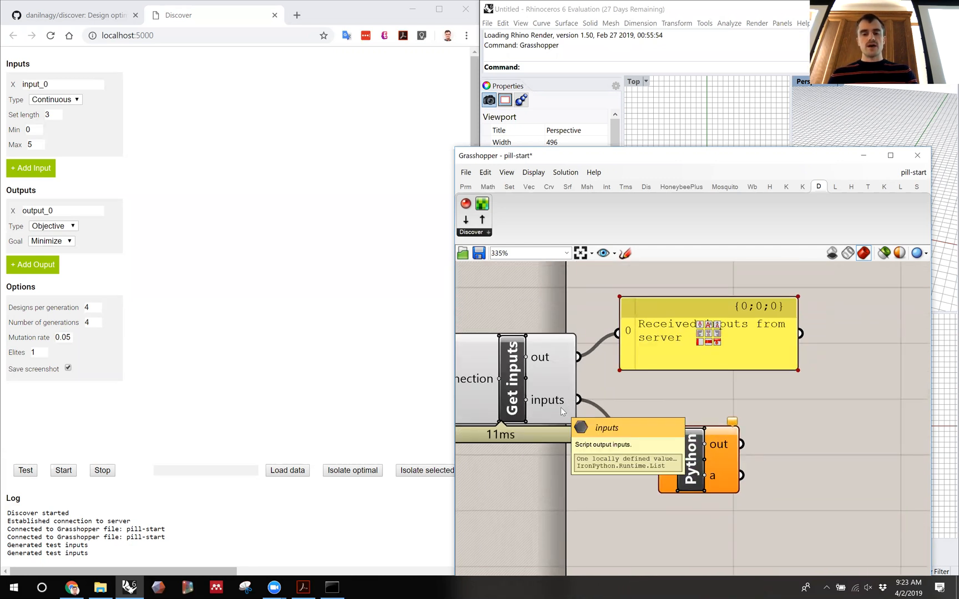
- Open the Python component's script and replace all of the default code with "a = x"
{"action": "left_click", "coordinate": [689, 457]}
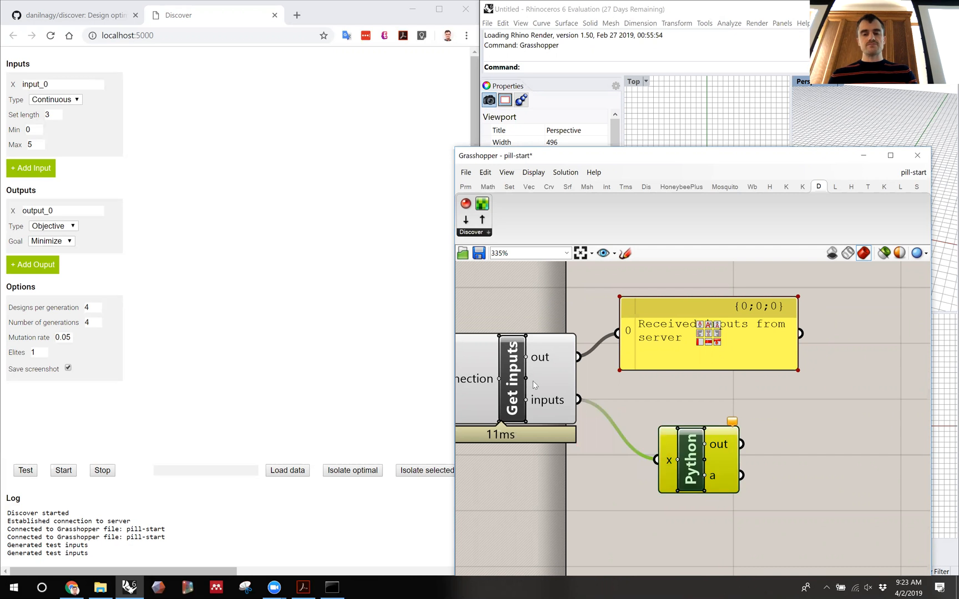
{"action": "left_click_drag", "start_coordinate": [332, 270], "coordinate": [78, 132]}
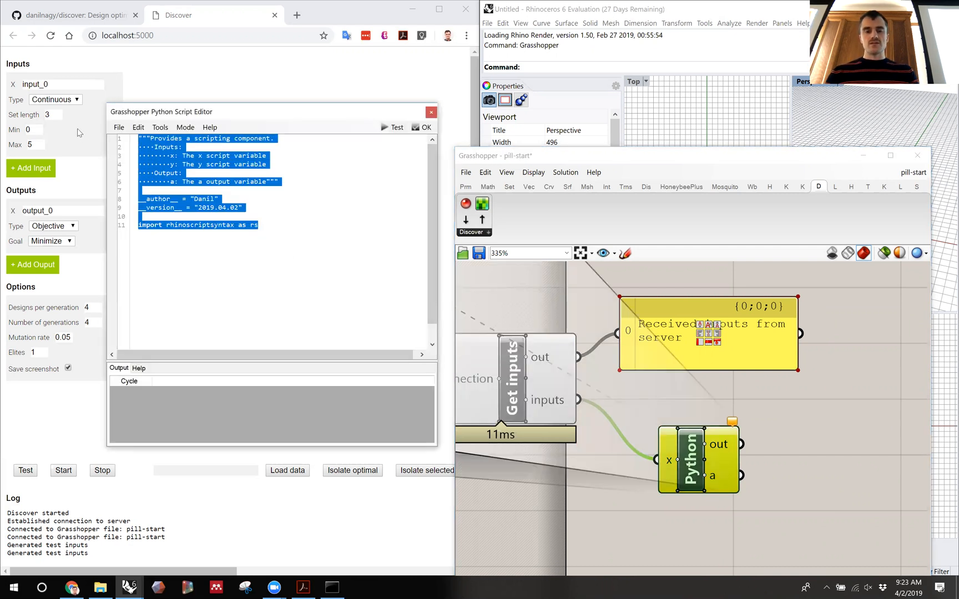
{"action": "key", "text": "Delete"}
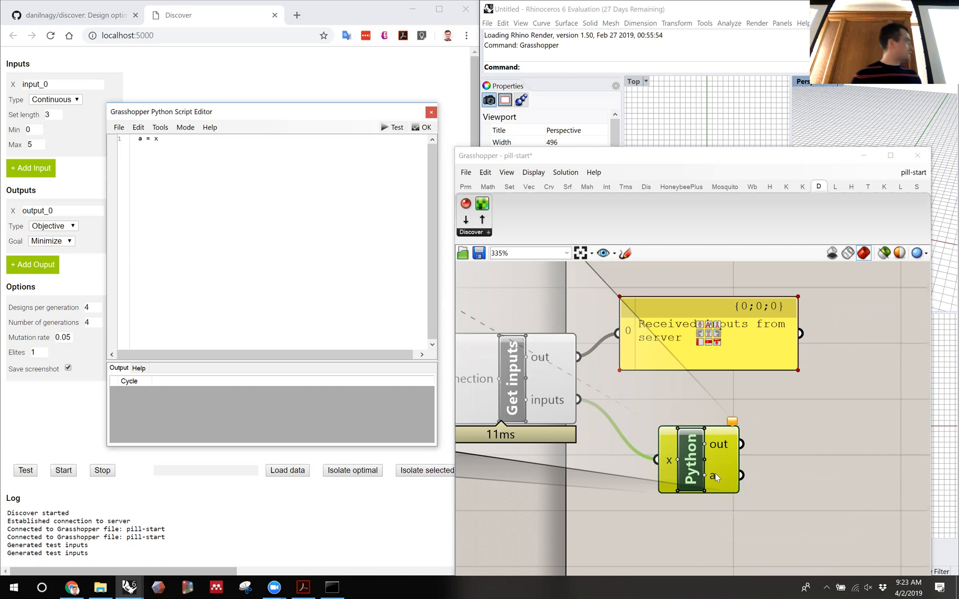
{"action": "mouse_move", "coordinate": [716, 477]}
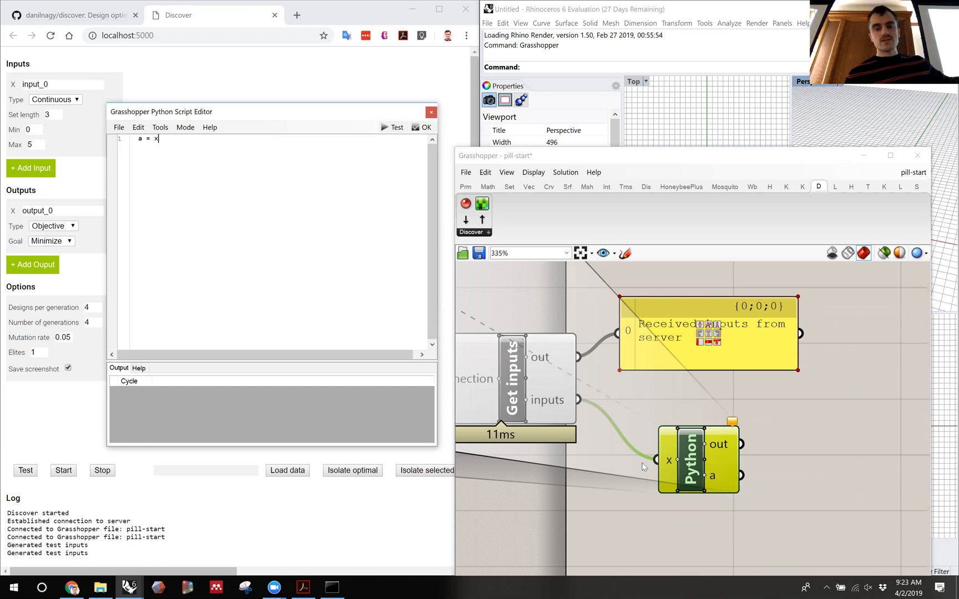
{"action": "mouse_move", "coordinate": [666, 460]}
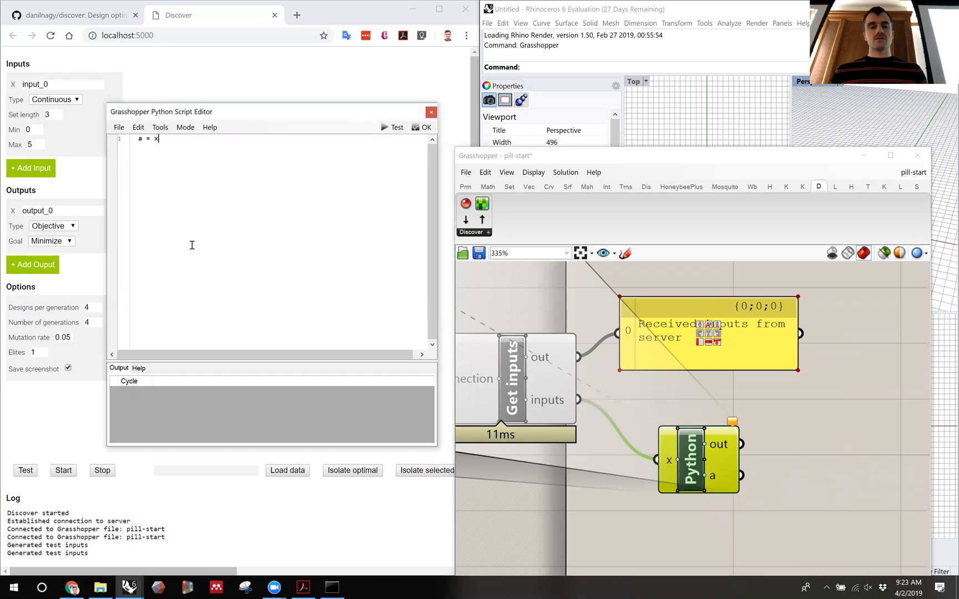
- Test-run the Python script, close its editor and examine the component's output a
{"action": "left_click", "coordinate": [393, 128]}
{"action": "right_click_drag", "start_coordinate": [772, 482], "coordinate": [704, 455]}
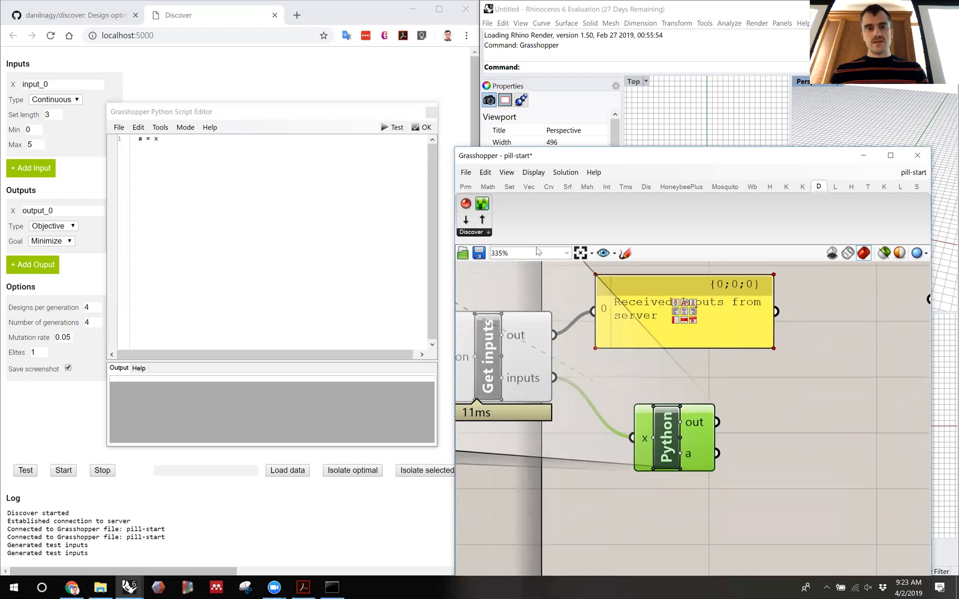
{"action": "left_click", "coordinate": [431, 113]}
{"action": "right_click_drag", "start_coordinate": [759, 486], "coordinate": [723, 431]}
{"action": "left_click", "coordinate": [723, 431]}
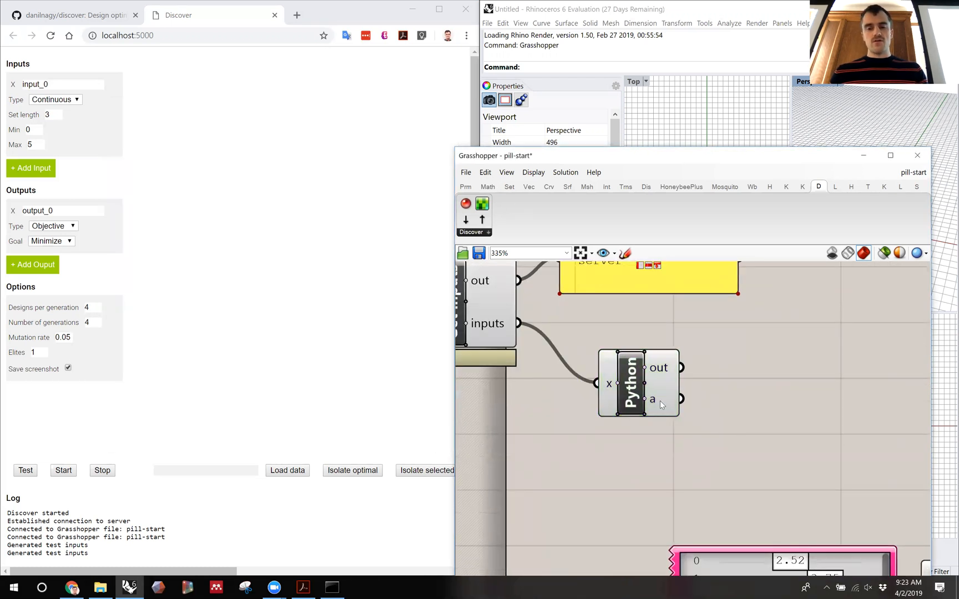
{"action": "mouse_move", "coordinate": [653, 406]}
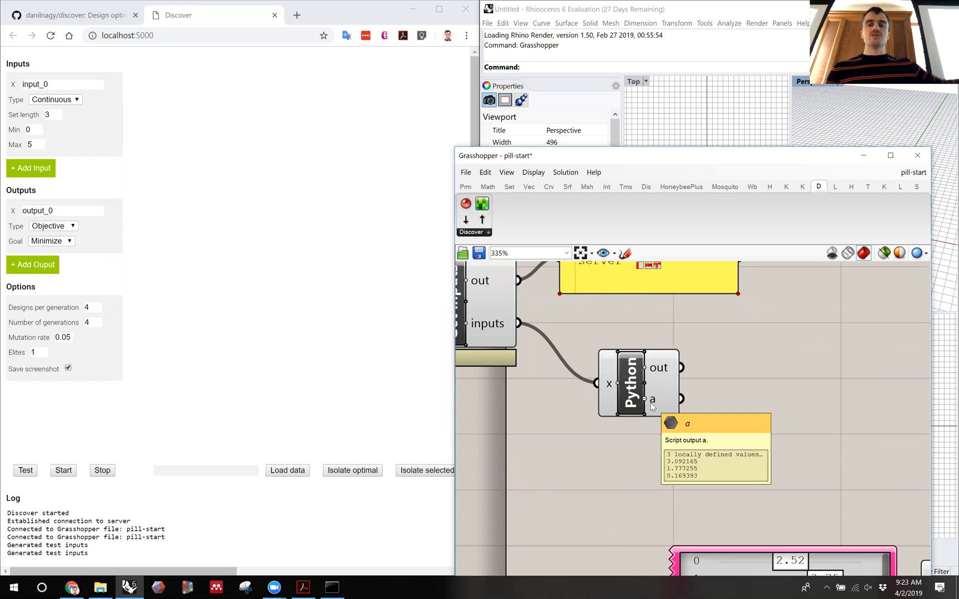
- Move the Python component up directly beneath the panel, closer to Get inputs
{"action": "left_click", "coordinate": [637, 388]}
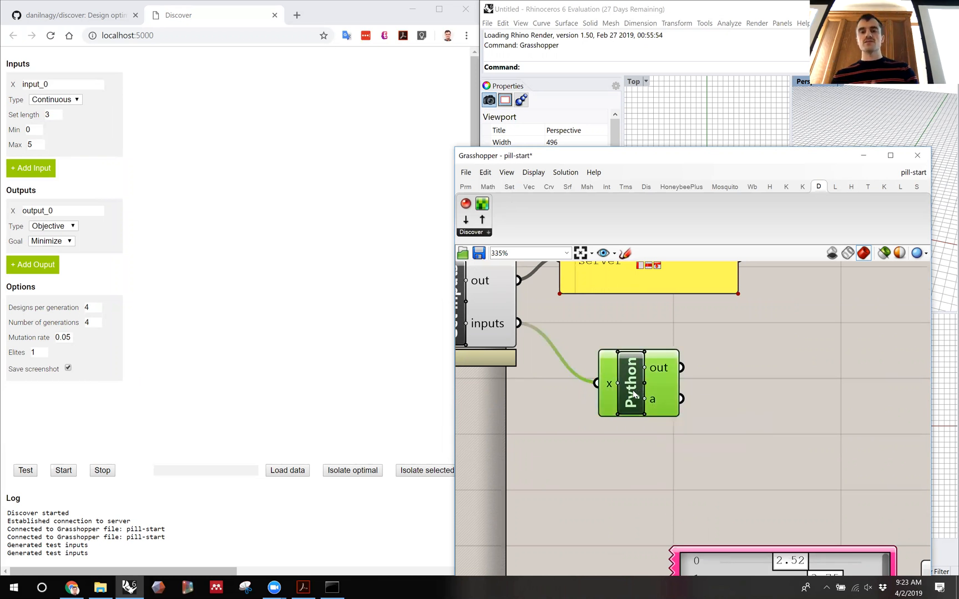
{"action": "right_click_drag", "start_coordinate": [591, 380], "coordinate": [784, 456]}
{"action": "right_click_drag", "start_coordinate": [701, 434], "coordinate": [579, 417]}
{"action": "left_click_drag", "start_coordinate": [703, 452], "coordinate": [662, 425]}
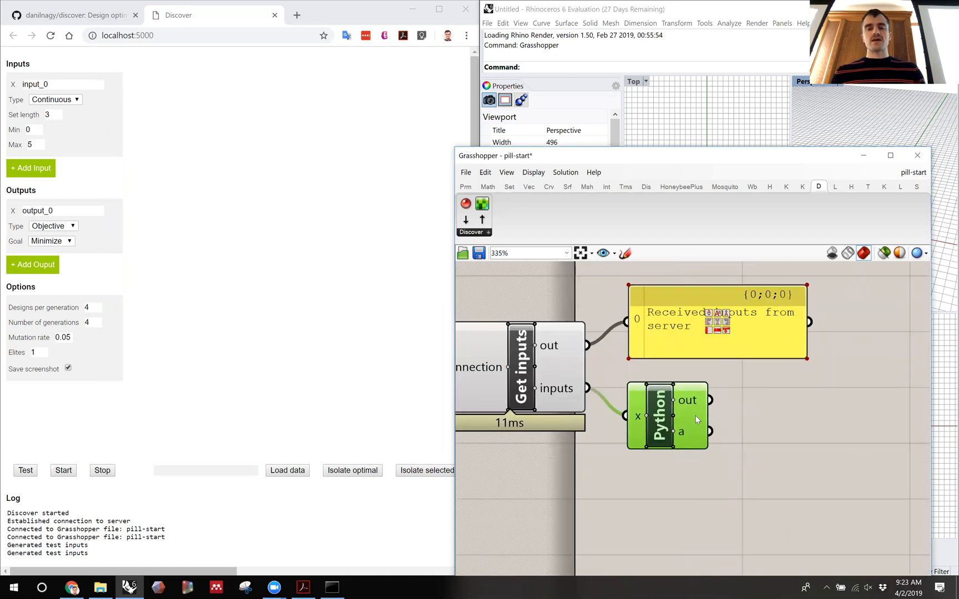
{"action": "left_click", "coordinate": [768, 411]}
{"action": "right_click_drag", "start_coordinate": [535, 390], "coordinate": [574, 391]}
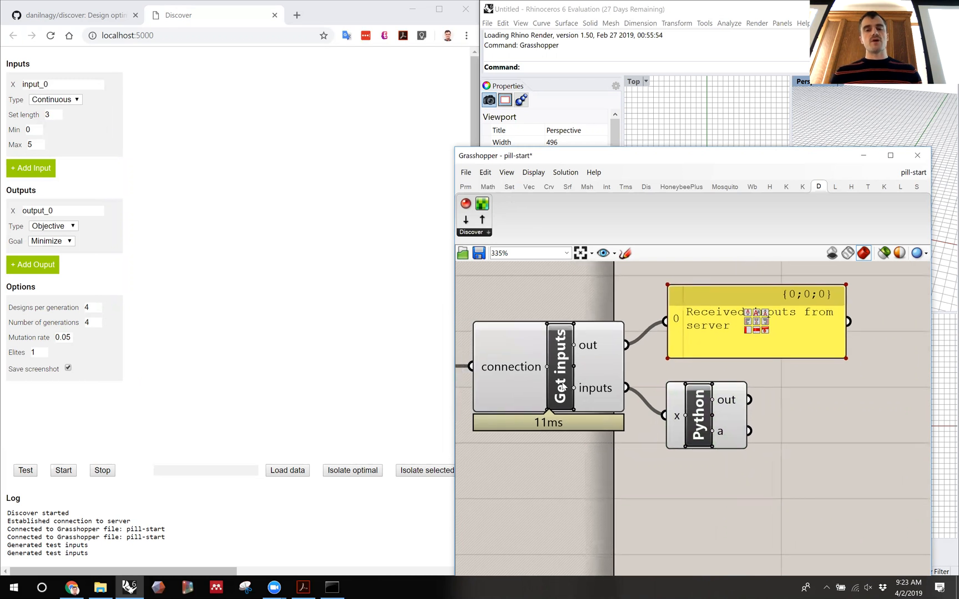
- Compare the values on the Python component's output a with the data entering the BANG! component
{"action": "mouse_move", "coordinate": [610, 390]}
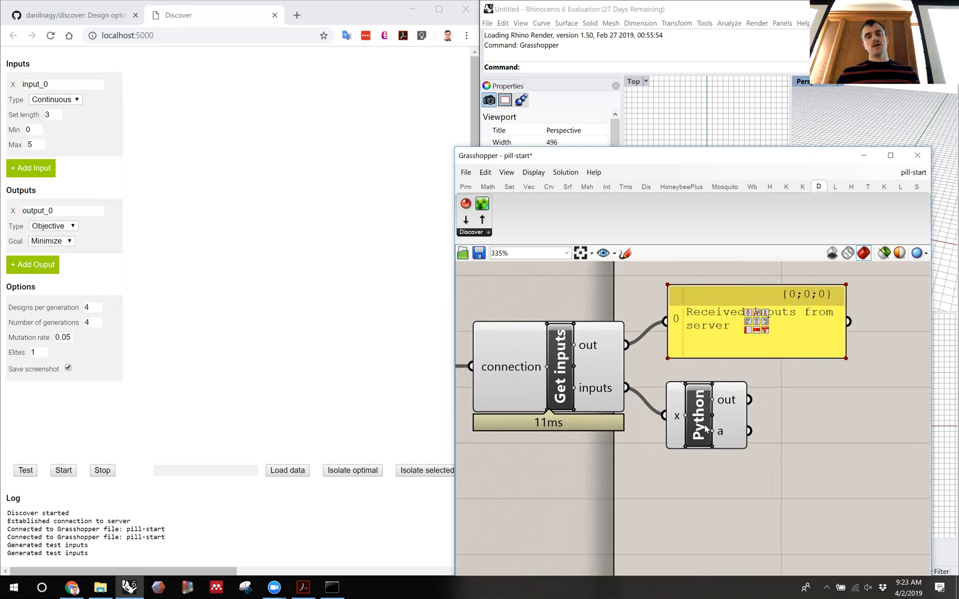
{"action": "mouse_move", "coordinate": [724, 434]}
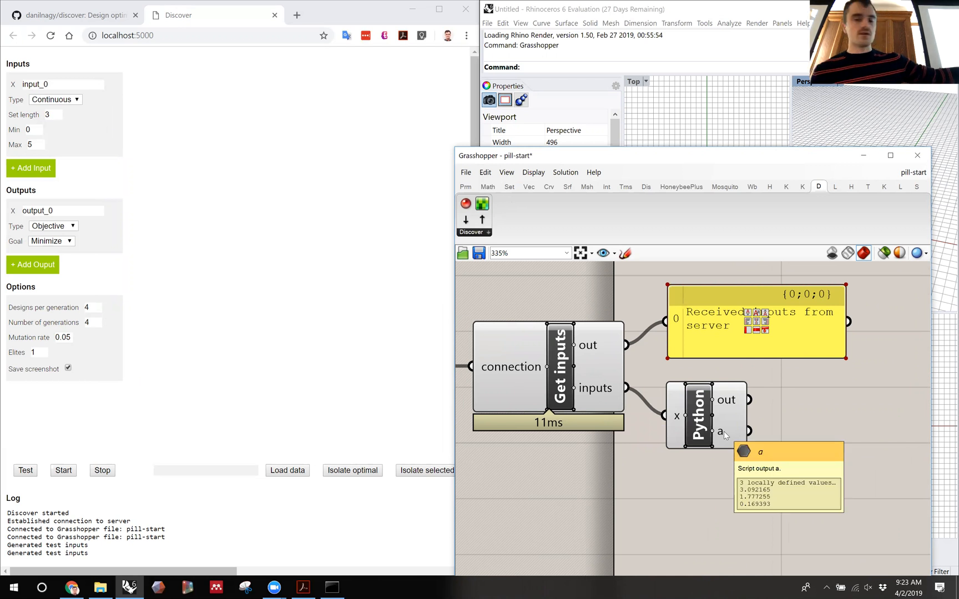
{"action": "scroll", "coordinate": [724, 432], "scroll_direction": "down", "scroll_amount": 5}
{"action": "right_click_drag", "start_coordinate": [724, 433], "coordinate": [655, 380]}
{"action": "scroll", "coordinate": [734, 415], "scroll_direction": "up", "scroll_amount": 3}
{"action": "right_click_drag", "start_coordinate": [734, 415], "coordinate": [718, 440]}
{"action": "scroll", "coordinate": [676, 383], "scroll_direction": "down", "scroll_amount": 1}
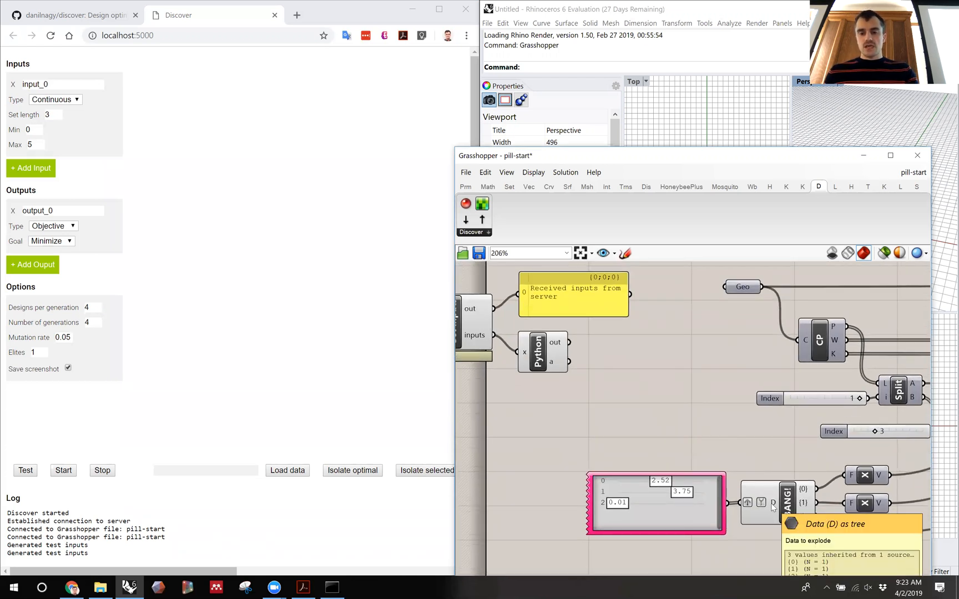
{"action": "mouse_move", "coordinate": [561, 367]}
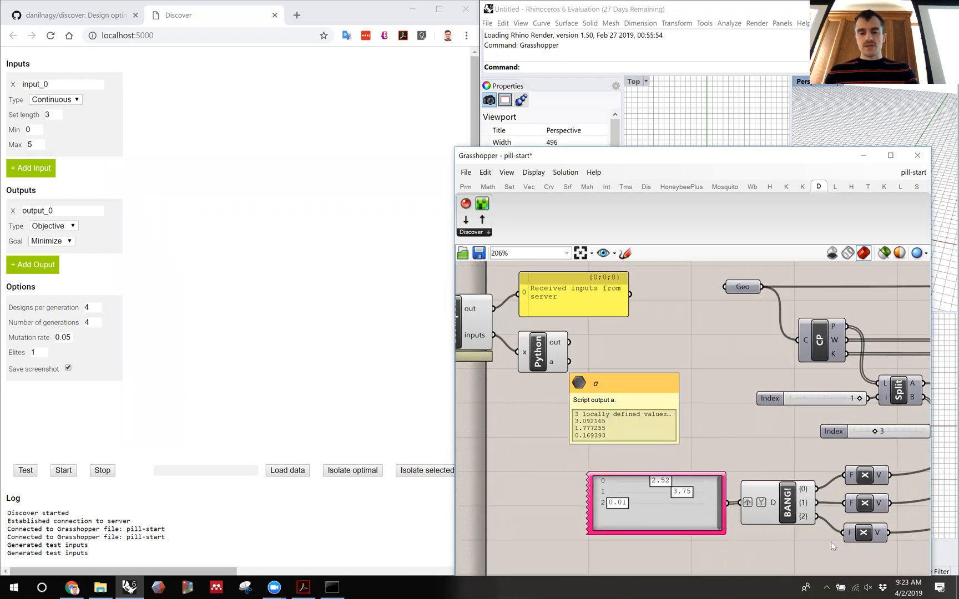
{"action": "mouse_move", "coordinate": [772, 503]}
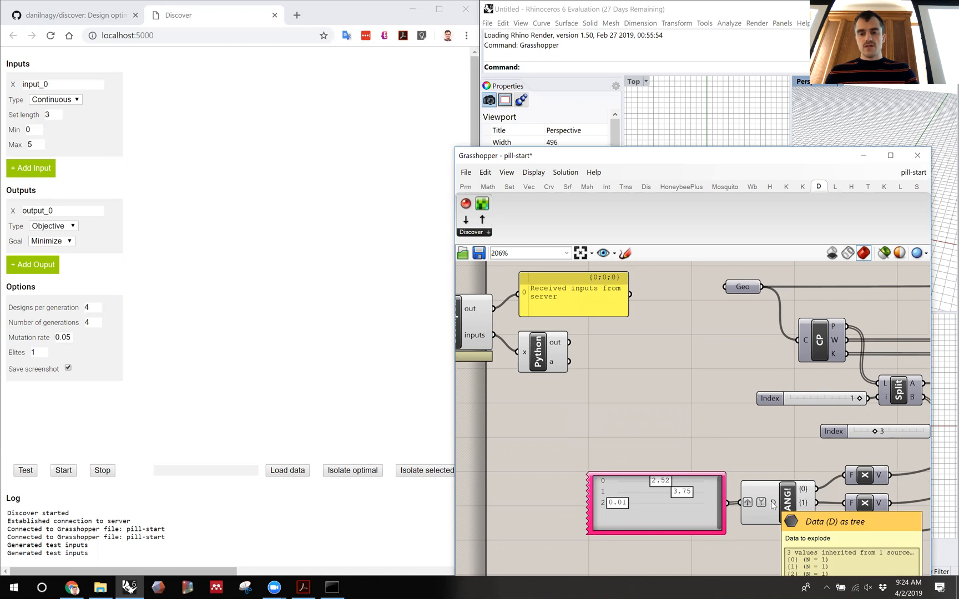
{"action": "right_click_drag", "start_coordinate": [771, 503], "coordinate": [722, 407]}
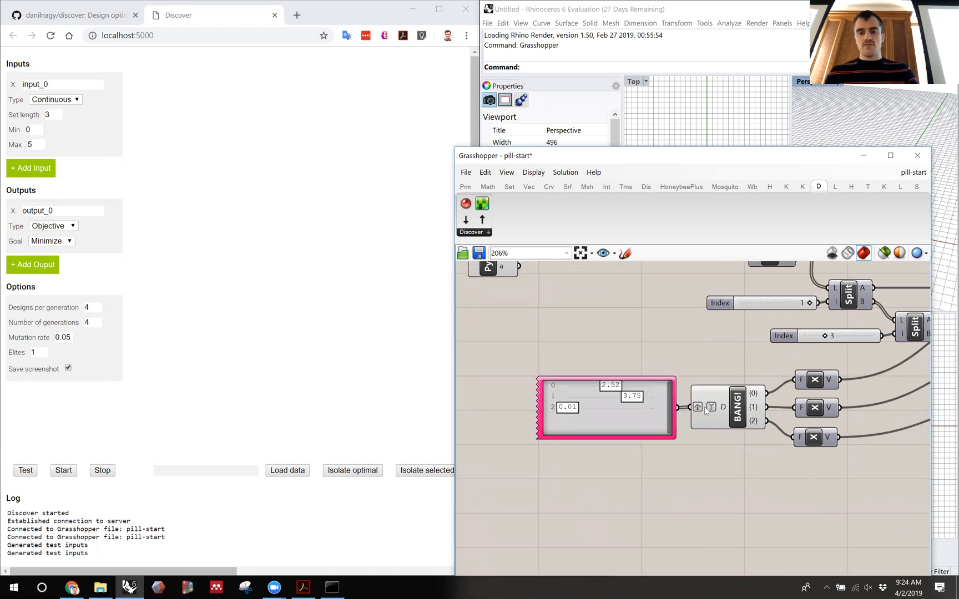
{"action": "mouse_move", "coordinate": [706, 410]}
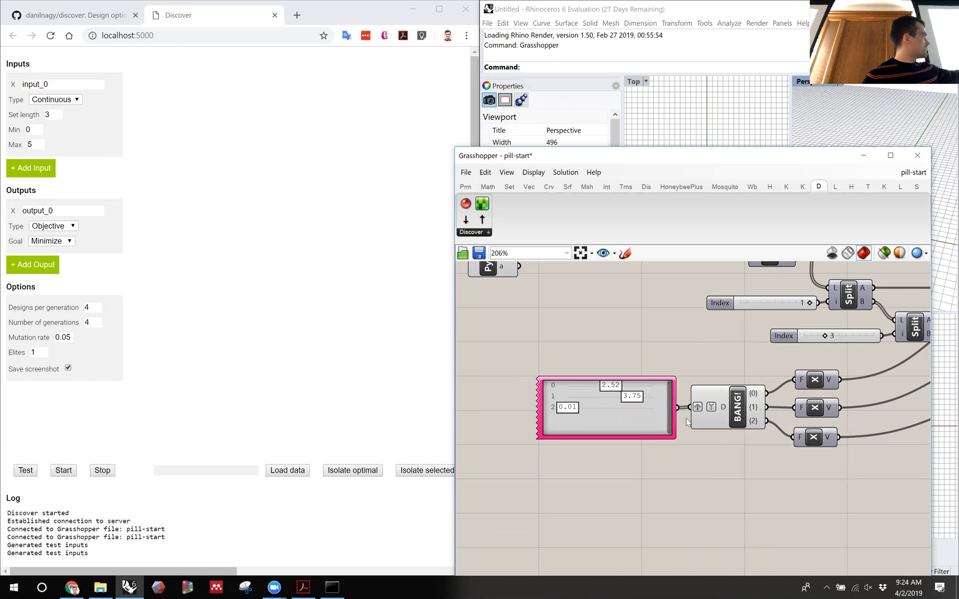
- Add a panel below the BANG! component and wire the gene pool's output into it
{"action": "double_click", "coordinate": [715, 455]}
{"action": "type", "text": "panel"}
{"action": "key", "text": "Return"}
{"action": "left_click_drag", "start_coordinate": [678, 408], "coordinate": [660, 493]}
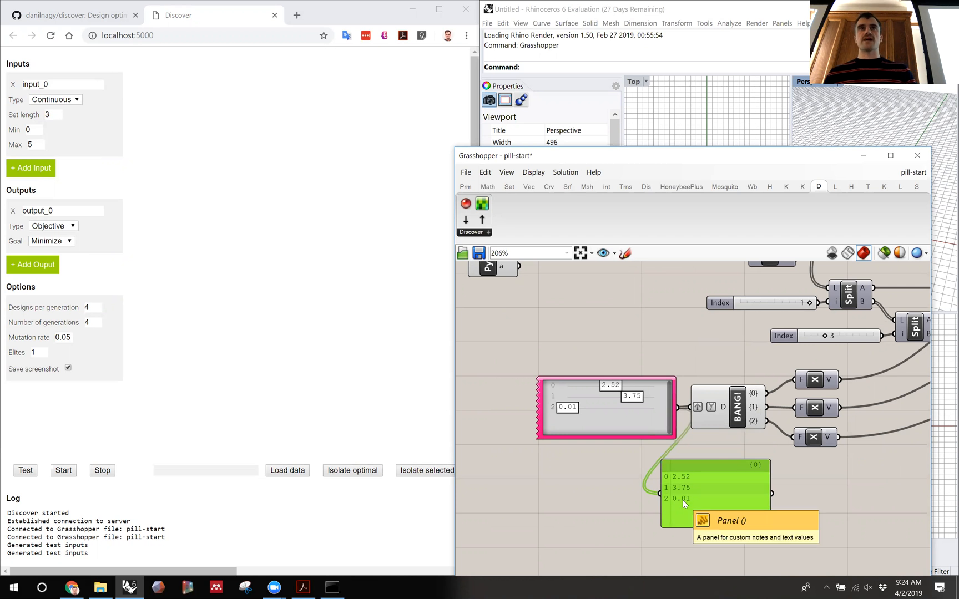
- Move the gene pool away from the BANG! component and wire the Python output a into BANG!'s D input
{"action": "scroll", "coordinate": [682, 499], "scroll_direction": "down", "scroll_amount": 2}
{"action": "right_click_drag", "start_coordinate": [713, 396], "coordinate": [725, 431]}
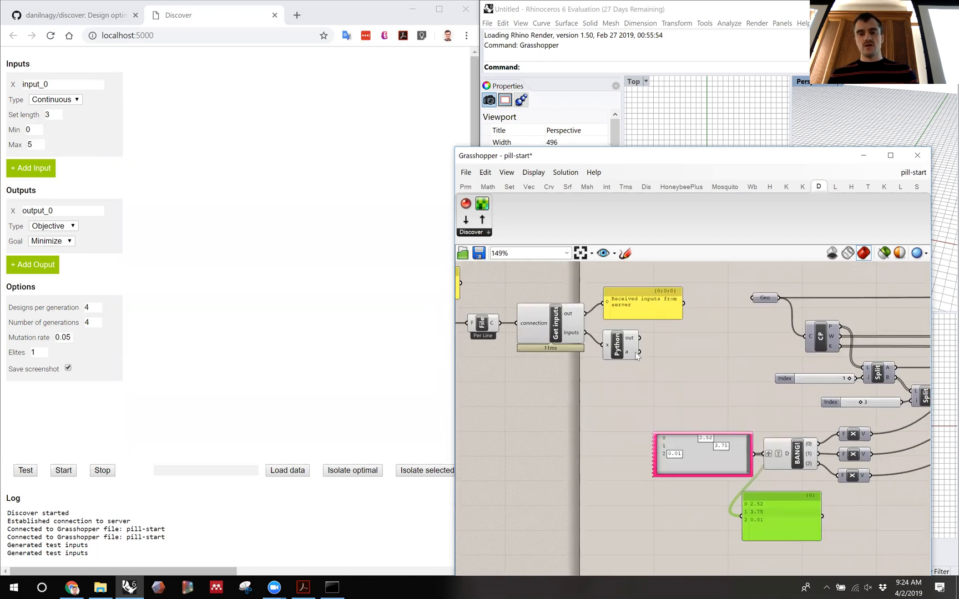
{"action": "left_click_drag", "start_coordinate": [698, 461], "coordinate": [652, 476]}
{"action": "left_click_drag", "start_coordinate": [640, 352], "coordinate": [764, 454]}
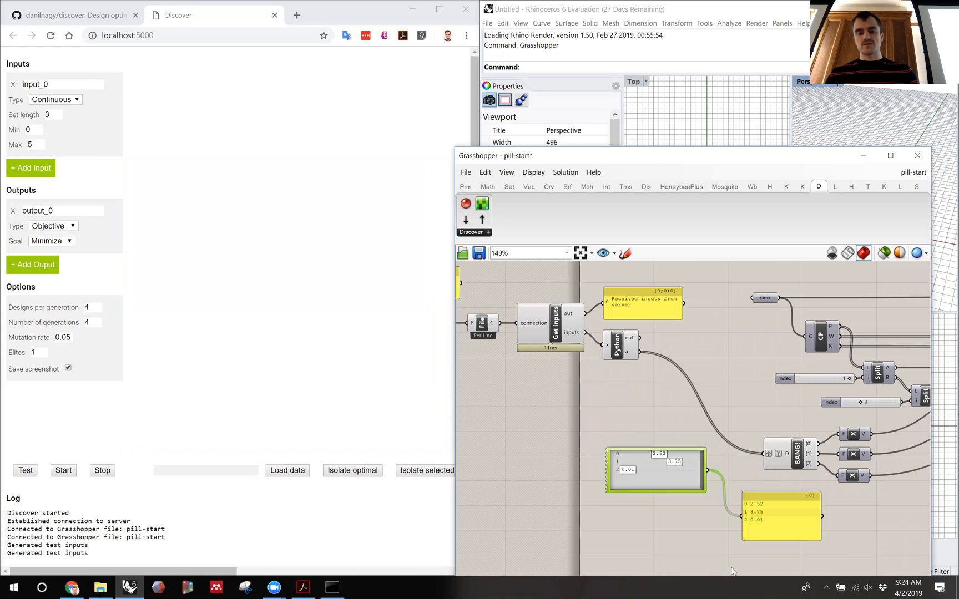
- Delete the panel that shows the gene pool's values
{"action": "right_click_drag", "start_coordinate": [720, 388], "coordinate": [644, 433]}
{"action": "scroll", "coordinate": [622, 390], "scroll_direction": "down", "scroll_amount": 2}
{"action": "scroll", "coordinate": [646, 432], "scroll_direction": "up", "scroll_amount": 3}
{"action": "right_click_drag", "start_coordinate": [702, 407], "coordinate": [741, 407]}
{"action": "scroll", "coordinate": [733, 408], "scroll_direction": "down", "scroll_amount": 5}
{"action": "scroll", "coordinate": [710, 413], "scroll_direction": "down", "scroll_amount": 3}
{"action": "left_click_drag", "start_coordinate": [716, 416], "coordinate": [534, 362]}
{"action": "left_click_drag", "start_coordinate": [709, 387], "coordinate": [723, 409]}
{"action": "left_click", "coordinate": [754, 490]}
{"action": "scroll", "coordinate": [755, 493], "scroll_direction": "up", "scroll_amount": 5}
{"action": "left_click", "coordinate": [739, 410]}
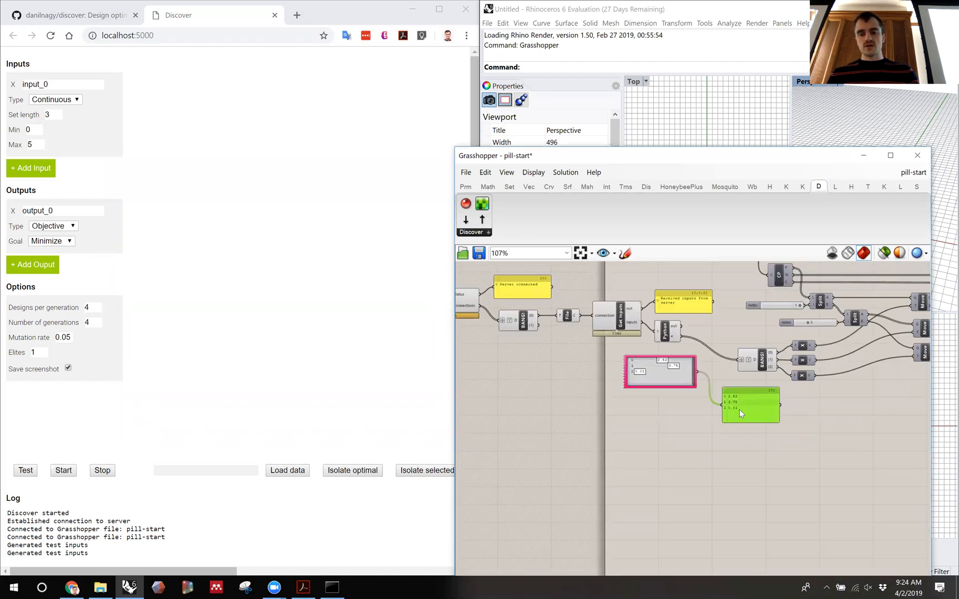
{"action": "key", "text": "Delete"}
- Rewire the gene pool into BANG!'s D input and move the Grasshopper window clear of the Rhino viewports
{"action": "left_click", "coordinate": [661, 386]}
{"action": "left_click_drag", "start_coordinate": [661, 388], "coordinate": [741, 383]}
{"action": "scroll", "coordinate": [713, 351], "scroll_direction": "up", "scroll_amount": 4}
{"action": "left_click_drag", "start_coordinate": [666, 154], "coordinate": [302, 108]}
- Randomize the gene pool by 100% three times to vary the pill geometry
{"action": "right_click", "coordinate": [247, 372]}
{"action": "left_click", "coordinate": [289, 461]}
{"action": "right_click", "coordinate": [244, 382]}
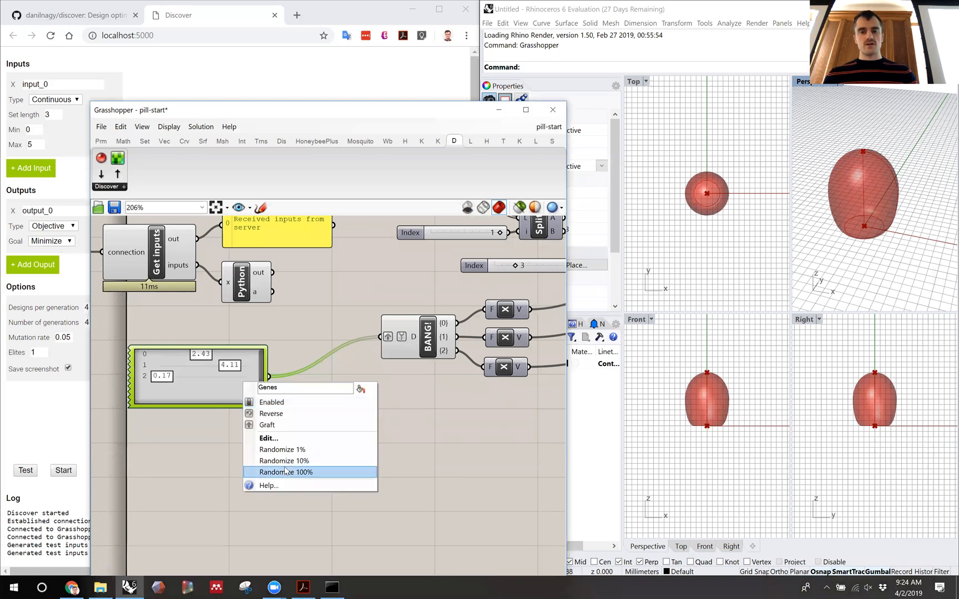
{"action": "left_click", "coordinate": [285, 472]}
{"action": "right_click", "coordinate": [232, 381]}
{"action": "left_click", "coordinate": [288, 470]}
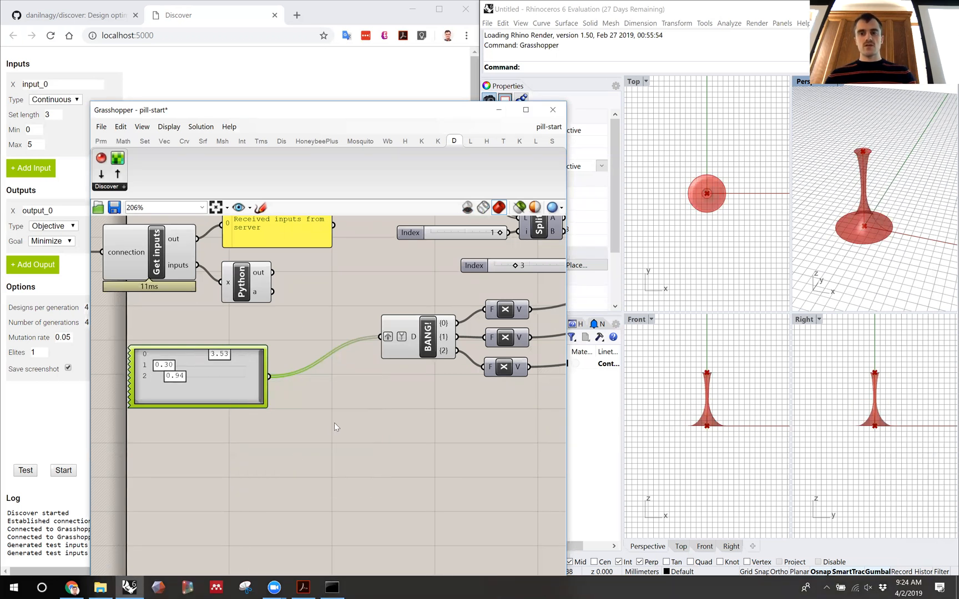
- Wire the Python output a back into BANG!'s D input and move the Grasshopper window down to uncover the Discover page
{"action": "left_click_drag", "start_coordinate": [300, 328], "coordinate": [408, 373]}
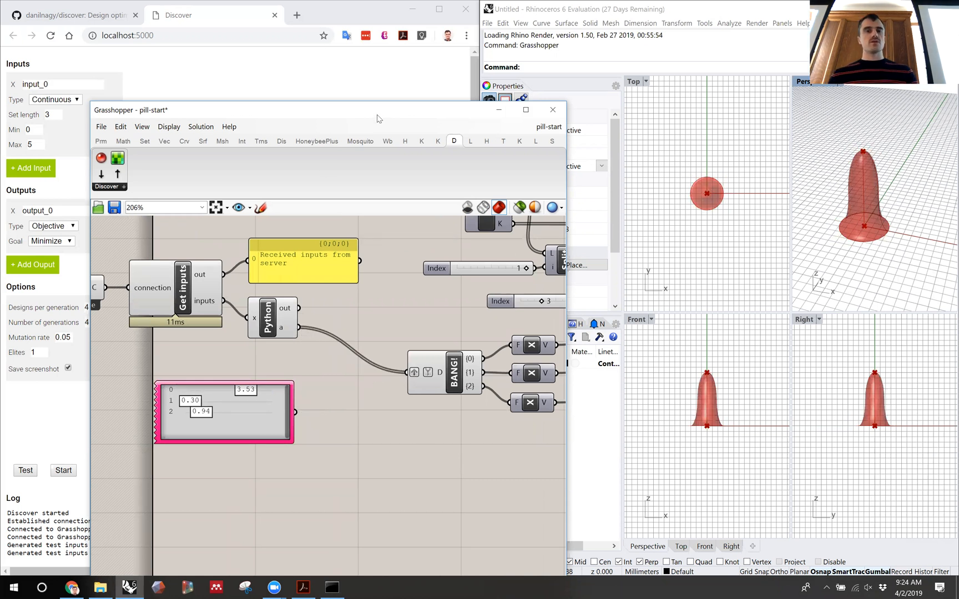
{"action": "left_click_drag", "start_coordinate": [377, 120], "coordinate": [750, 410]}
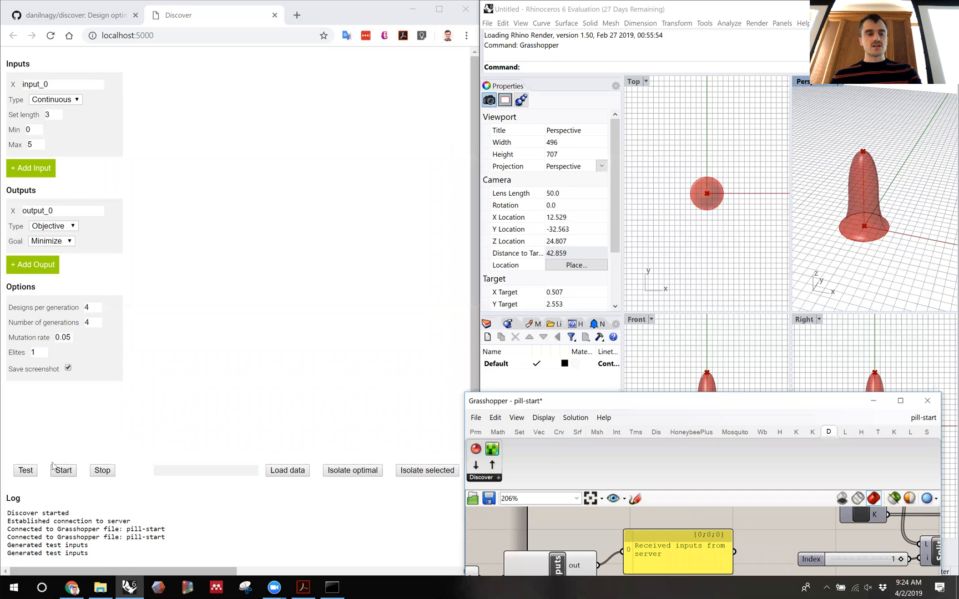
- Generate test inputs repeatedly in Discover to drive the pill geometry with new values
{"action": "left_click", "coordinate": [25, 472]}
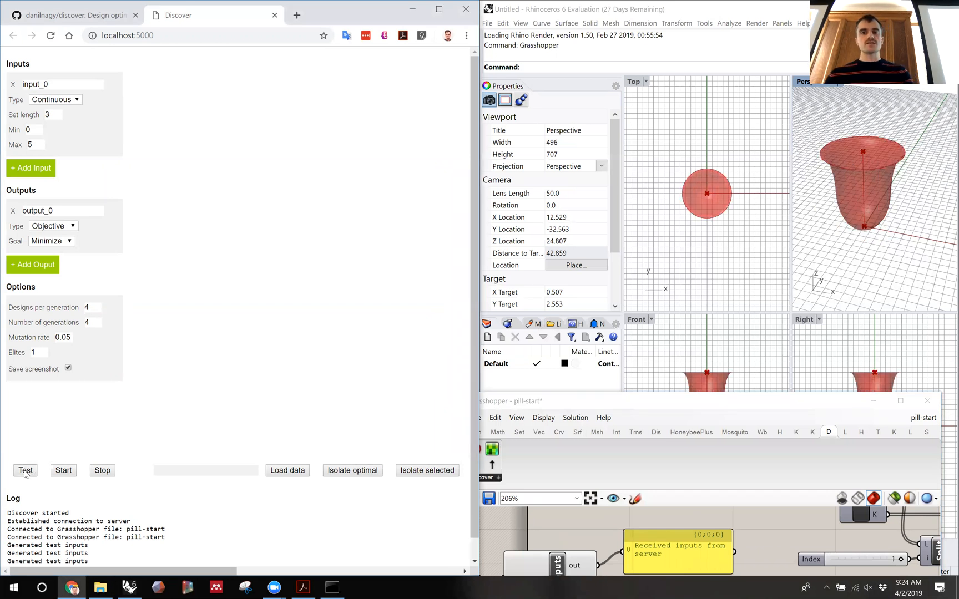
{"action": "left_click", "coordinate": [25, 473]}
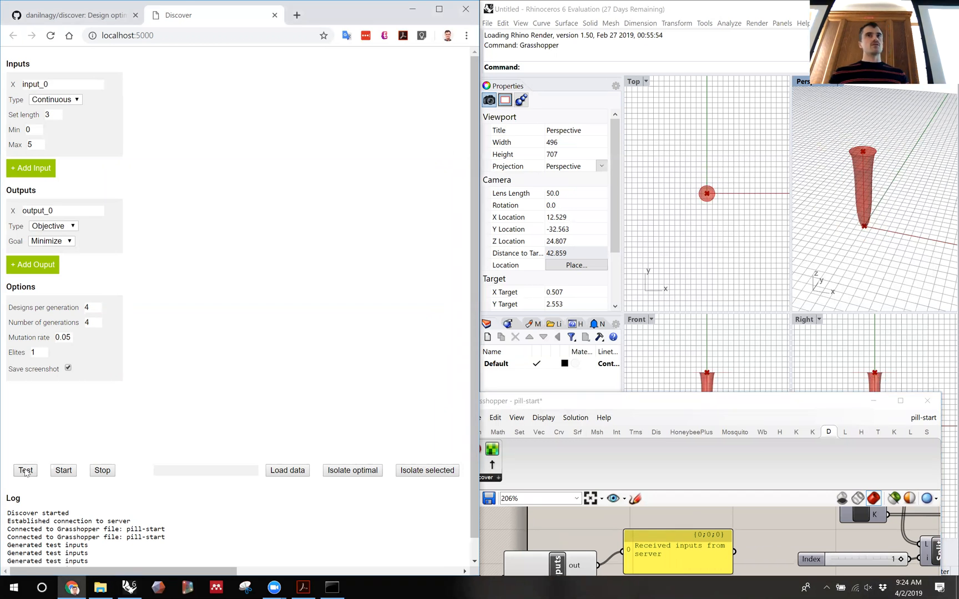
{"action": "left_click", "coordinate": [25, 471]}
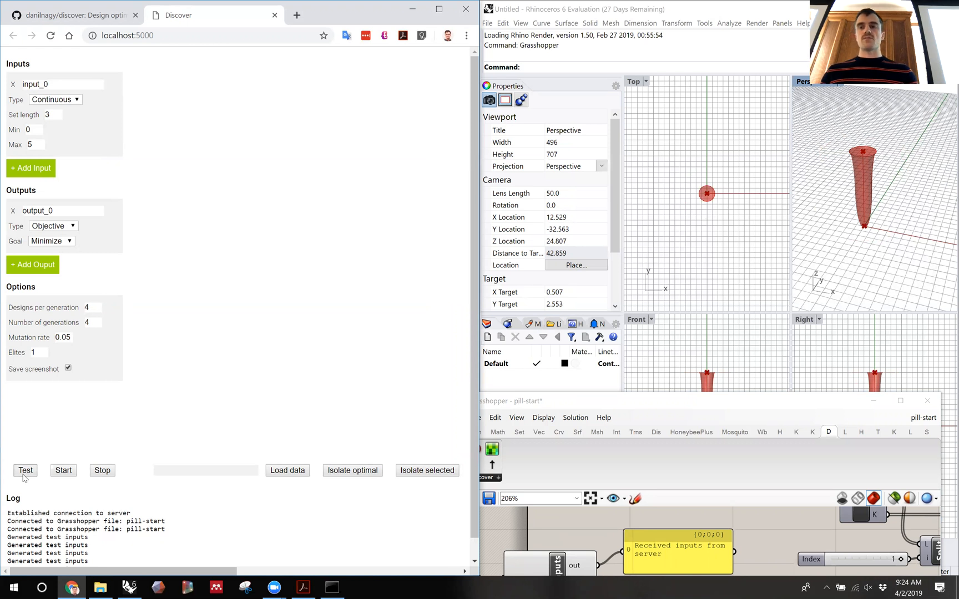
{"action": "left_click", "coordinate": [24, 475]}
{"action": "left_click", "coordinate": [23, 475]}
{"action": "left_click", "coordinate": [23, 475]}
{"action": "left_click", "coordinate": [24, 475]}
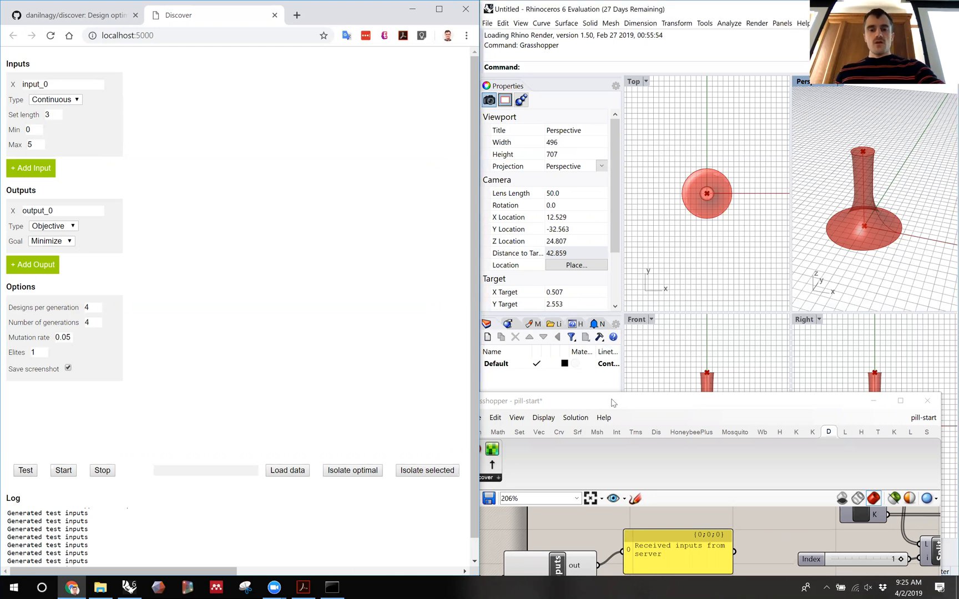
- Bring the Grasshopper window back up and delete the disconnected gene pool
{"action": "left_click_drag", "start_coordinate": [613, 401], "coordinate": [519, 147]}
{"action": "scroll", "coordinate": [603, 415], "scroll_direction": "down", "scroll_amount": 5}
{"action": "scroll", "coordinate": [471, 392], "scroll_direction": "up", "scroll_amount": 3}
{"action": "right_click_drag", "start_coordinate": [471, 393], "coordinate": [641, 395]}
{"action": "scroll", "coordinate": [637, 411], "scroll_direction": "up", "scroll_amount": 4}
{"action": "left_click_drag", "start_coordinate": [644, 409], "coordinate": [477, 471]}
{"action": "scroll", "coordinate": [641, 383], "scroll_direction": "down", "scroll_amount": 1}
{"action": "scroll", "coordinate": [640, 390], "scroll_direction": "down", "scroll_amount": 9}
{"action": "scroll", "coordinate": [640, 391], "scroll_direction": "up", "scroll_amount": 5}
- Add Discover's Send Outputs component after the A/B division component, leaving a gap between them
{"action": "right_click_drag", "start_coordinate": [676, 393], "coordinate": [426, 470]}
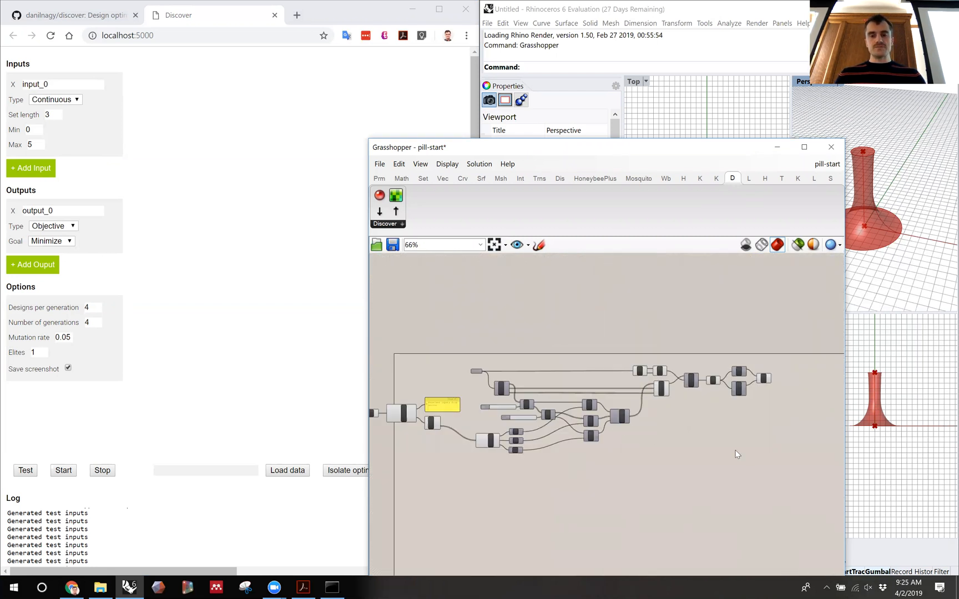
{"action": "right_click_drag", "start_coordinate": [738, 453], "coordinate": [670, 460]}
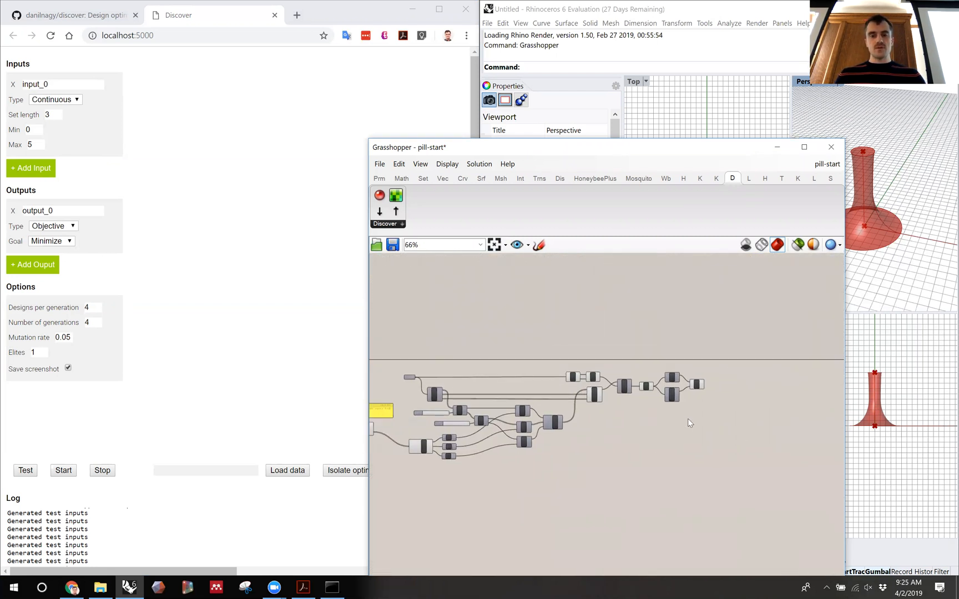
{"action": "left_click", "coordinate": [396, 215]}
{"action": "scroll", "coordinate": [679, 370], "scroll_direction": "up", "scroll_amount": 6}
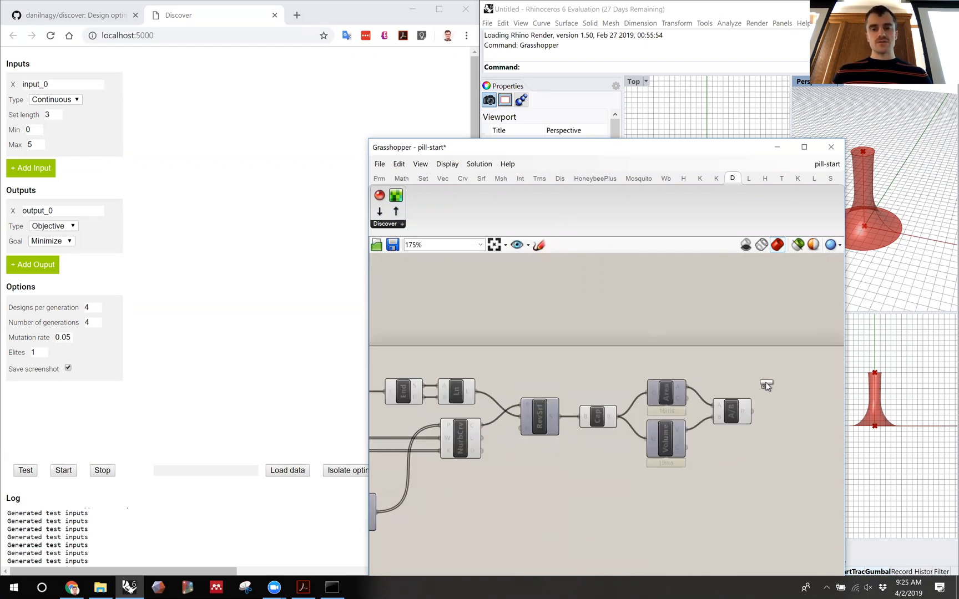
{"action": "left_click", "coordinate": [808, 399]}
{"action": "right_click_drag", "start_coordinate": [806, 404], "coordinate": [587, 406]}
{"action": "left_click_drag", "start_coordinate": [586, 404], "coordinate": [675, 415]}
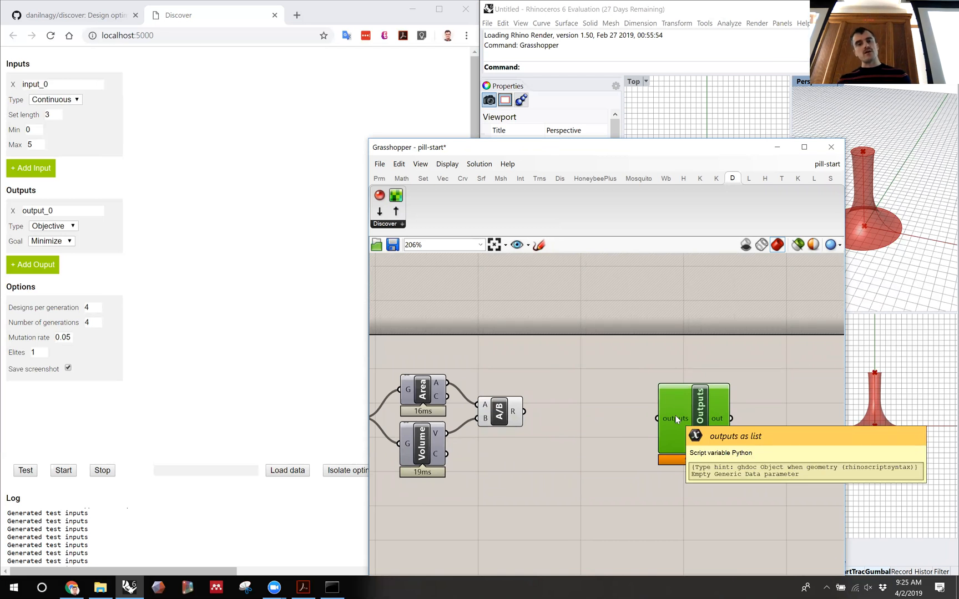
{"action": "left_click_drag", "start_coordinate": [702, 417], "coordinate": [695, 411]}
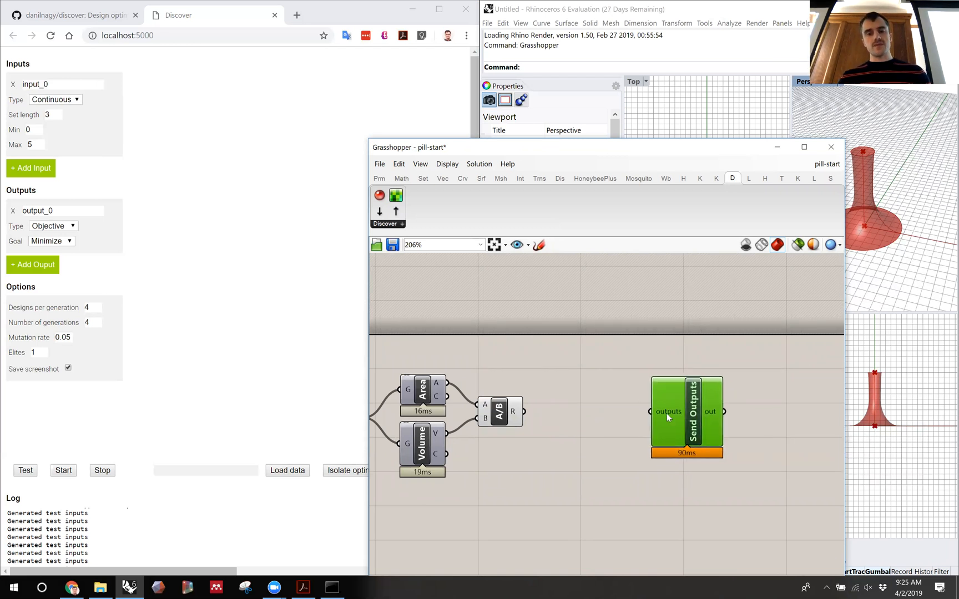
- Add a Merge component between the A/B component and Send Outputs
{"action": "double_click", "coordinate": [576, 435]}
{"action": "type", "text": "merge"}
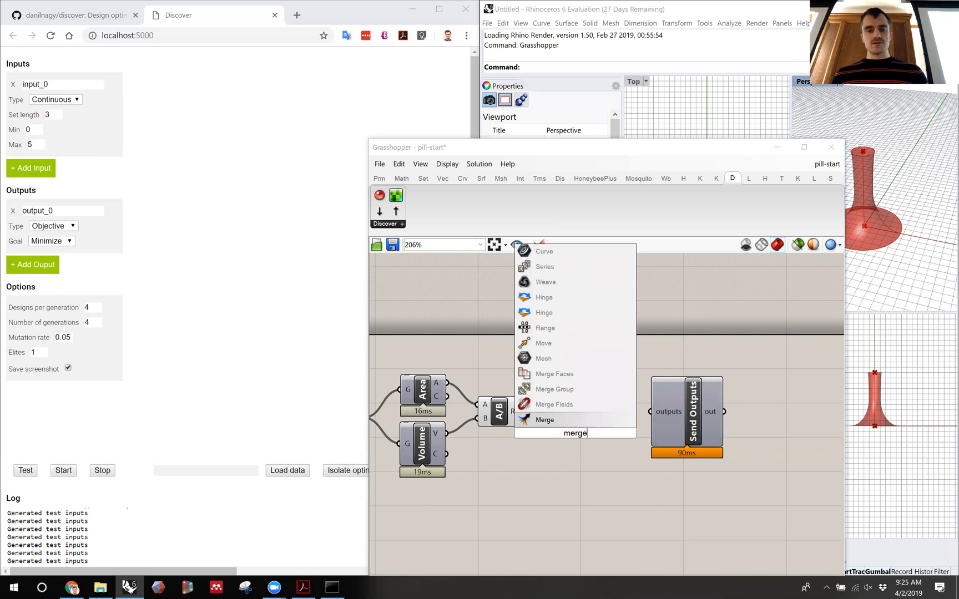
{"action": "key", "text": "Return"}
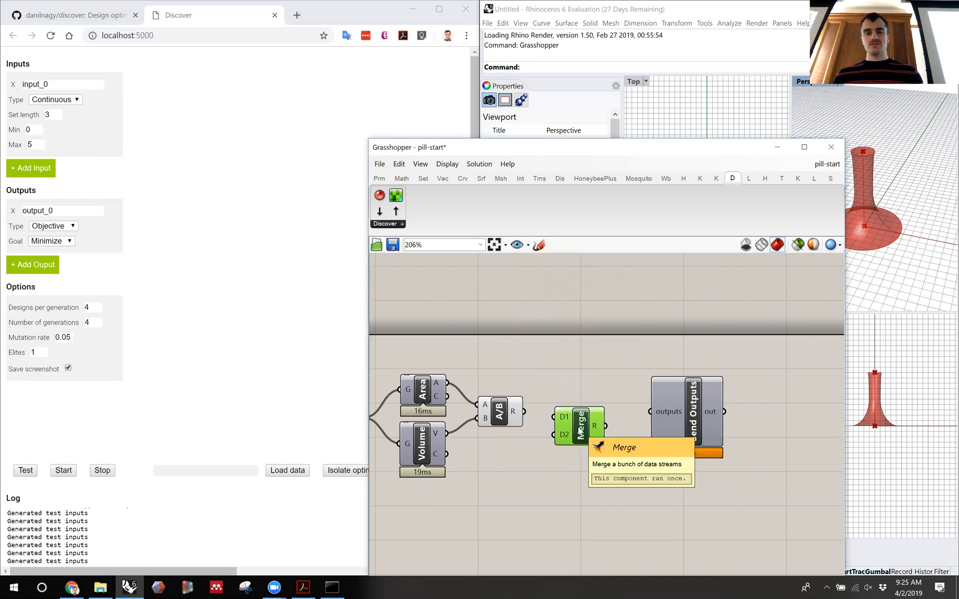
{"action": "right_click", "coordinate": [564, 412]}
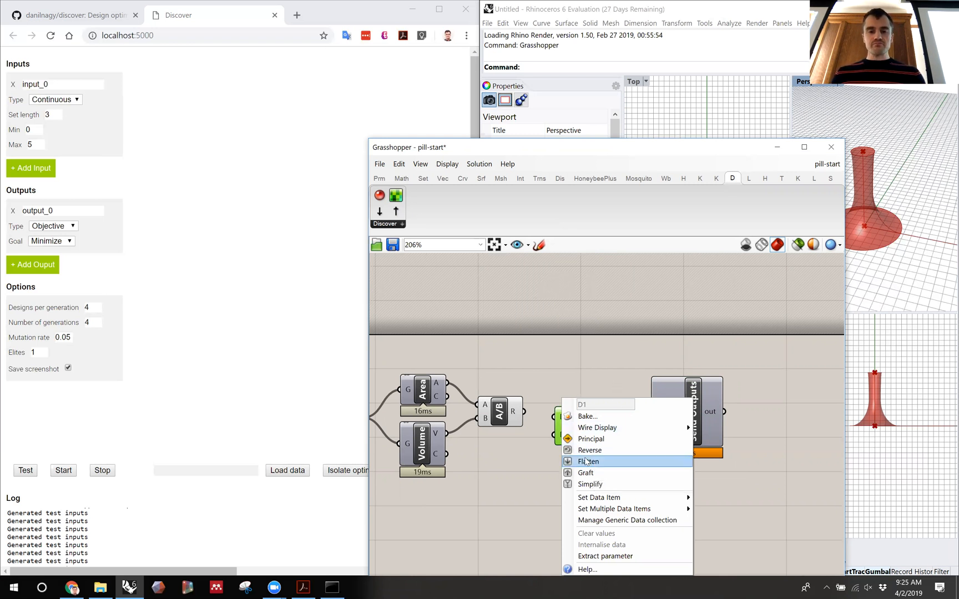
{"action": "left_click", "coordinate": [548, 383]}
- Wire A/B's result R and the Volume component's C output into Merge's D1 input, and move Merge slightly lower
{"action": "right_click_drag", "start_coordinate": [544, 405], "coordinate": [568, 401]}
{"action": "left_click_drag", "start_coordinate": [549, 407], "coordinate": [578, 412]}
{"action": "left_click_drag", "start_coordinate": [470, 450], "coordinate": [578, 414]}
{"action": "right_click_drag", "start_coordinate": [549, 469], "coordinate": [535, 465]}
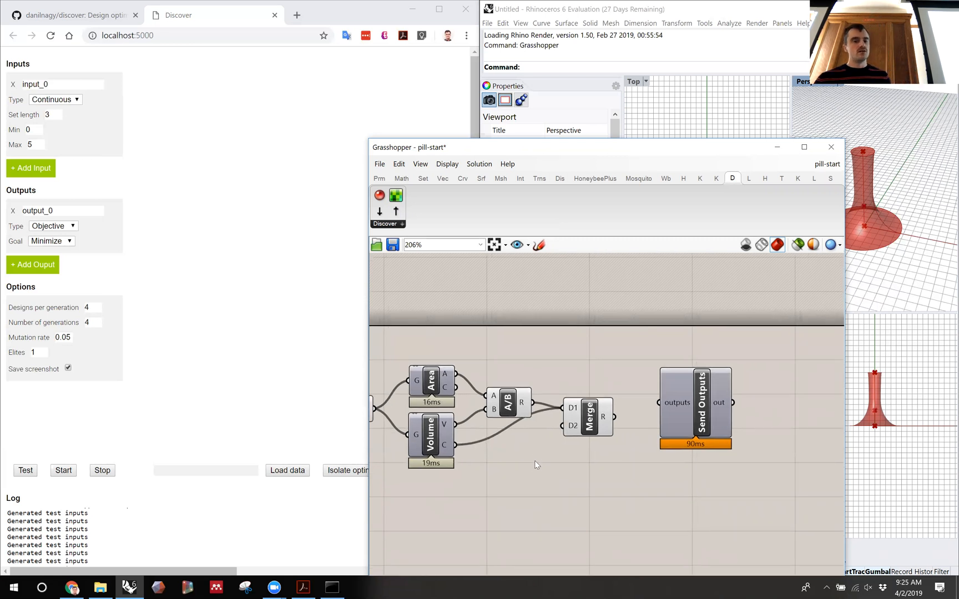
{"action": "left_click_drag", "start_coordinate": [598, 438], "coordinate": [599, 442]}
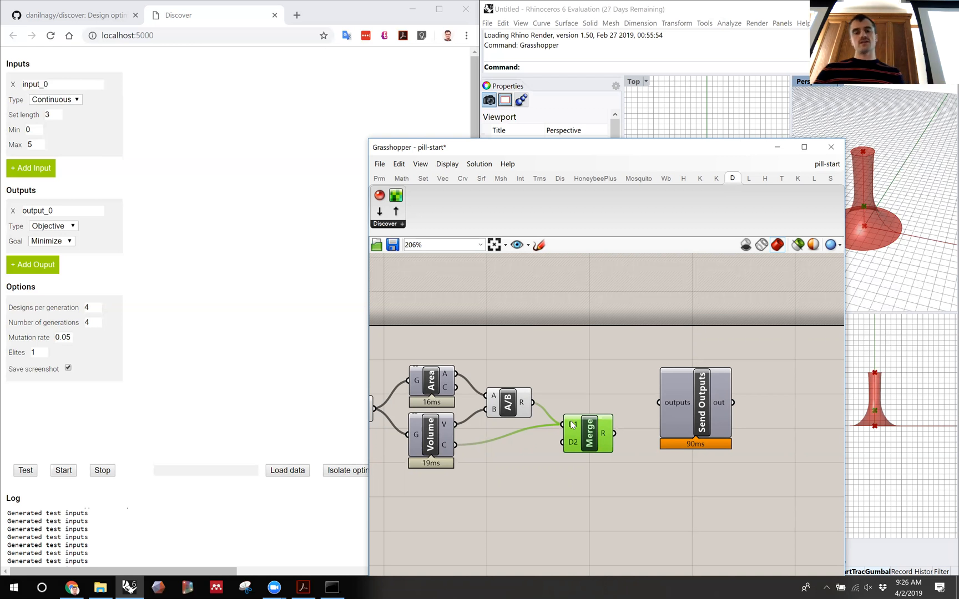
- Rewire the Volume component's C output from Merge's D1 input to its D2 input
{"action": "left_click", "coordinate": [548, 448]}
{"action": "key", "text": "ctrl+z"}
{"action": "left_click_drag", "start_coordinate": [455, 444], "coordinate": [600, 441]}
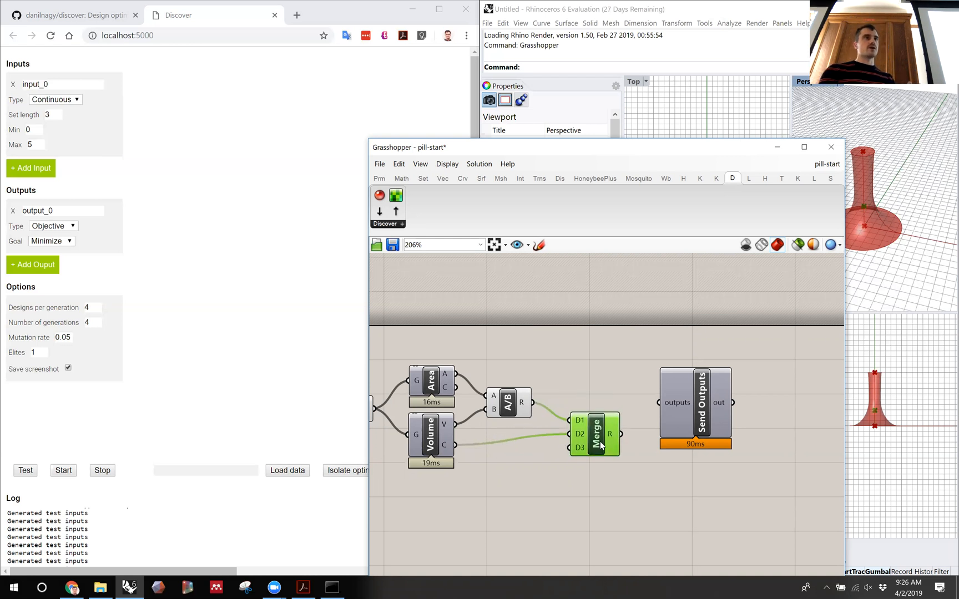
- Remove Merge's D2 input and flatten its D1 input
{"action": "scroll", "coordinate": [596, 441], "scroll_direction": "up", "scroll_amount": 5}
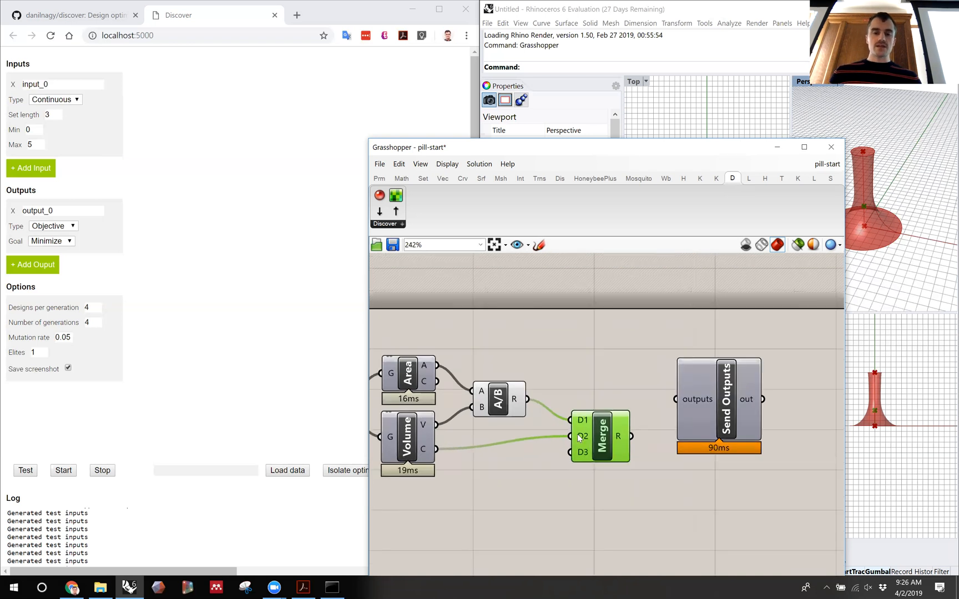
{"action": "left_click", "coordinate": [596, 438]}
{"action": "scroll", "coordinate": [596, 439], "scroll_direction": "up", "scroll_amount": 2}
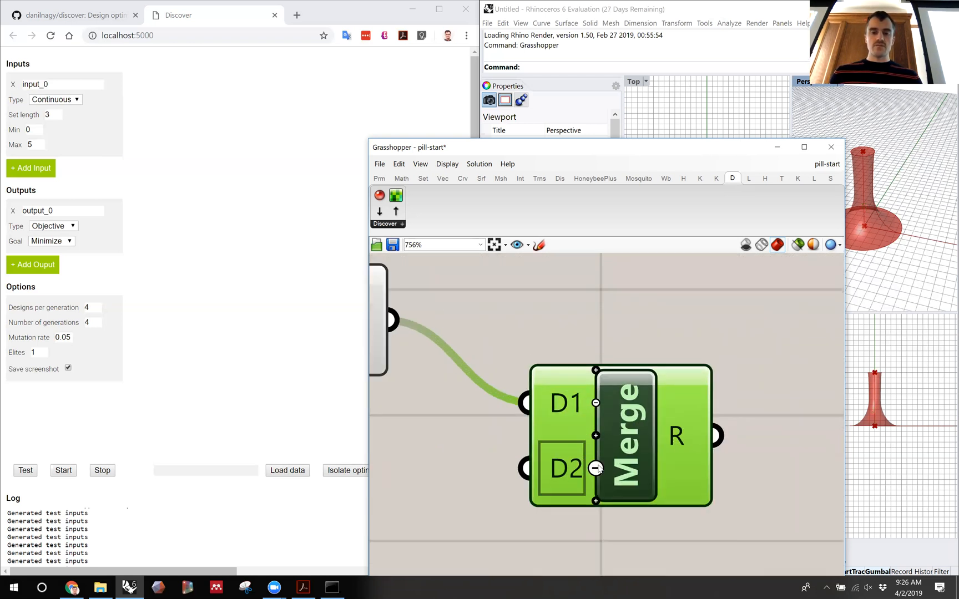
{"action": "left_click", "coordinate": [595, 469]}
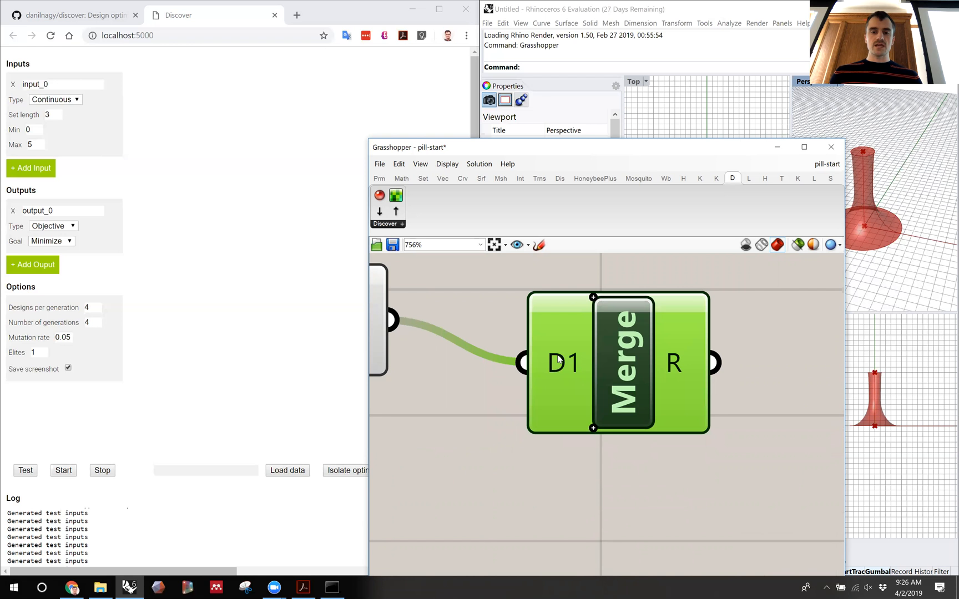
{"action": "right_click", "coordinate": [558, 358]}
{"action": "left_click", "coordinate": [584, 432]}
{"action": "scroll", "coordinate": [602, 410], "scroll_direction": "down", "scroll_amount": 5}
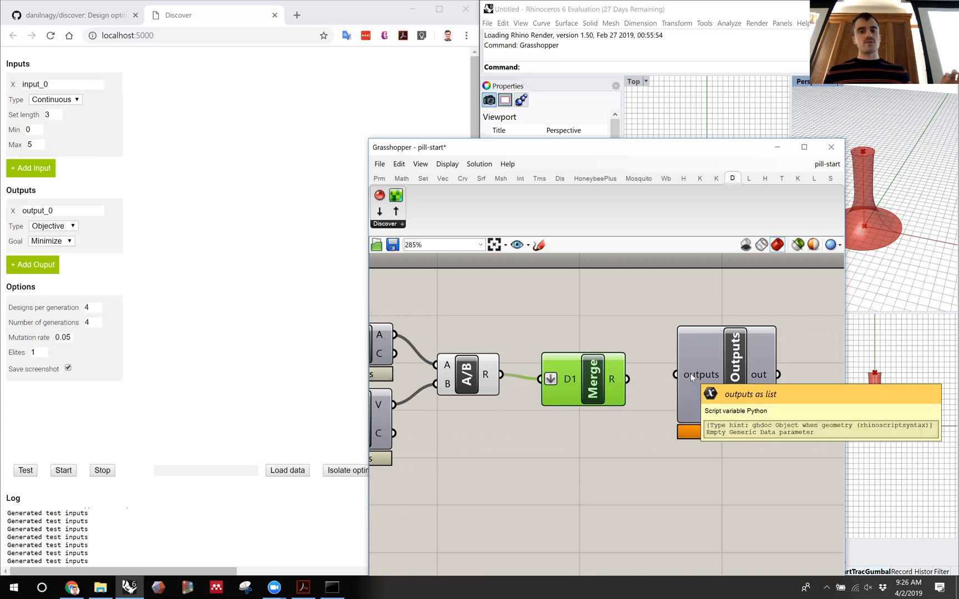
- Add a flattened D2 input to Merge and wire the Volume component's C output into it
{"action": "scroll", "coordinate": [594, 417], "scroll_direction": "up", "scroll_amount": 5}
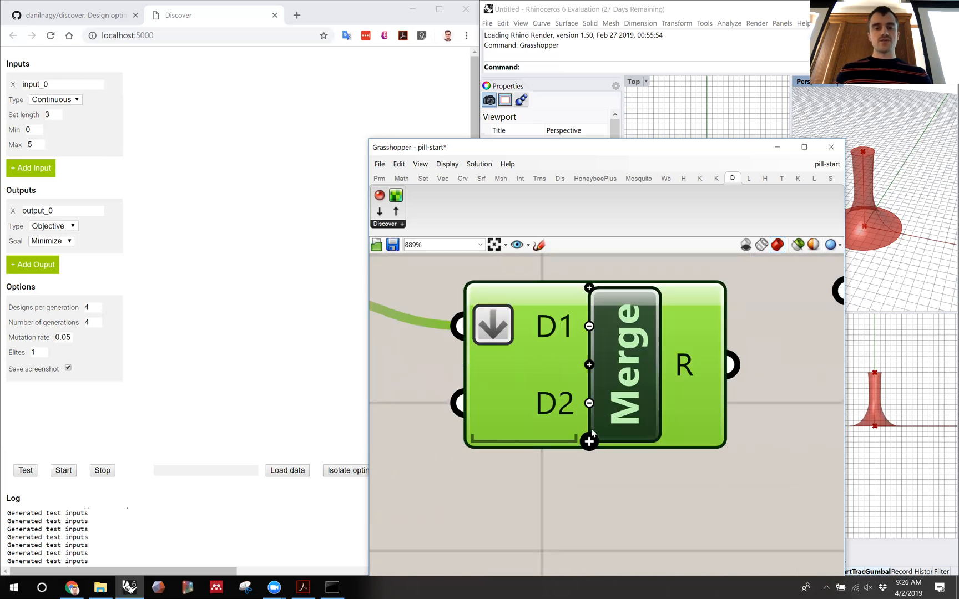
{"action": "scroll", "coordinate": [593, 433], "scroll_direction": "down", "scroll_amount": 5}
{"action": "right_click", "coordinate": [573, 417]}
{"action": "left_click", "coordinate": [602, 460]}
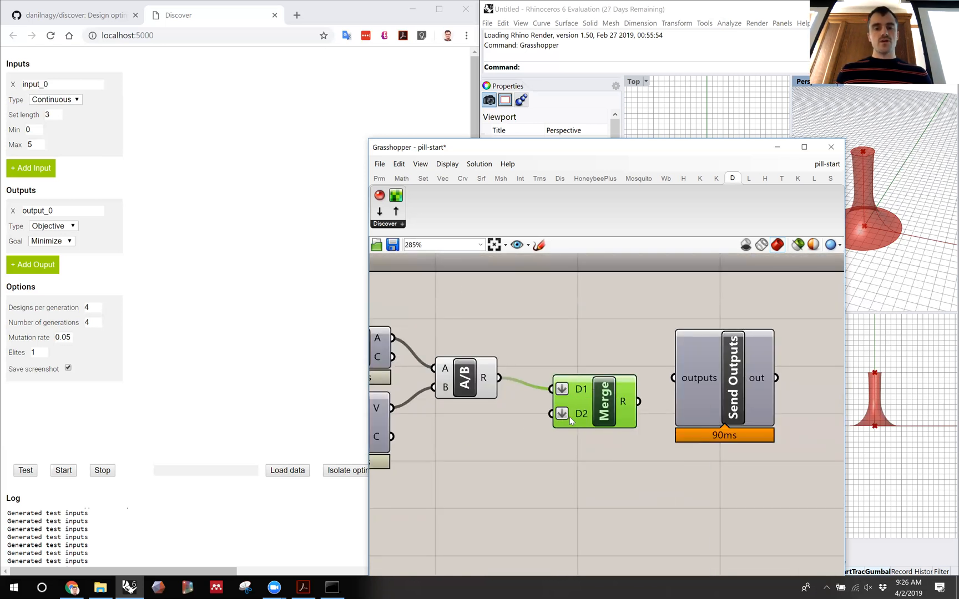
{"action": "right_click", "coordinate": [581, 415]}
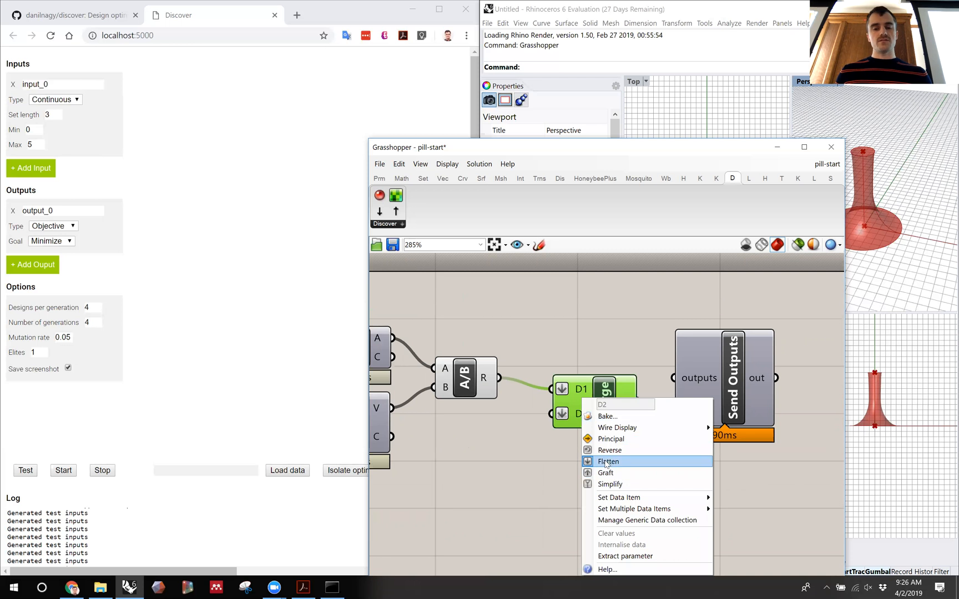
{"action": "left_click", "coordinate": [552, 448]}
{"action": "right_click_drag", "start_coordinate": [576, 436], "coordinate": [620, 422]}
{"action": "left_click_drag", "start_coordinate": [445, 427], "coordinate": [599, 419]}
{"action": "scroll", "coordinate": [613, 397], "scroll_direction": "up", "scroll_amount": 3}
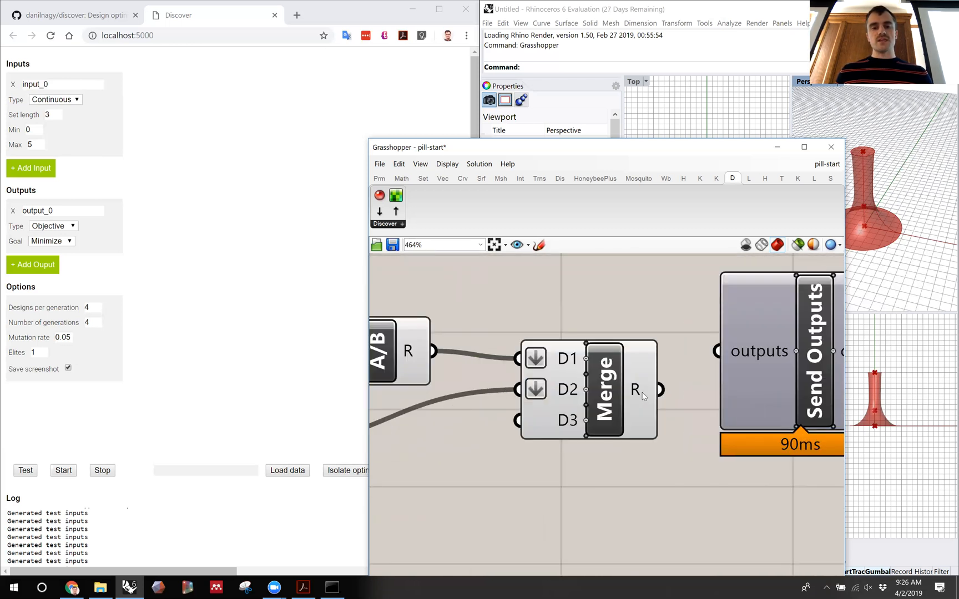
{"action": "mouse_move", "coordinate": [644, 395]}
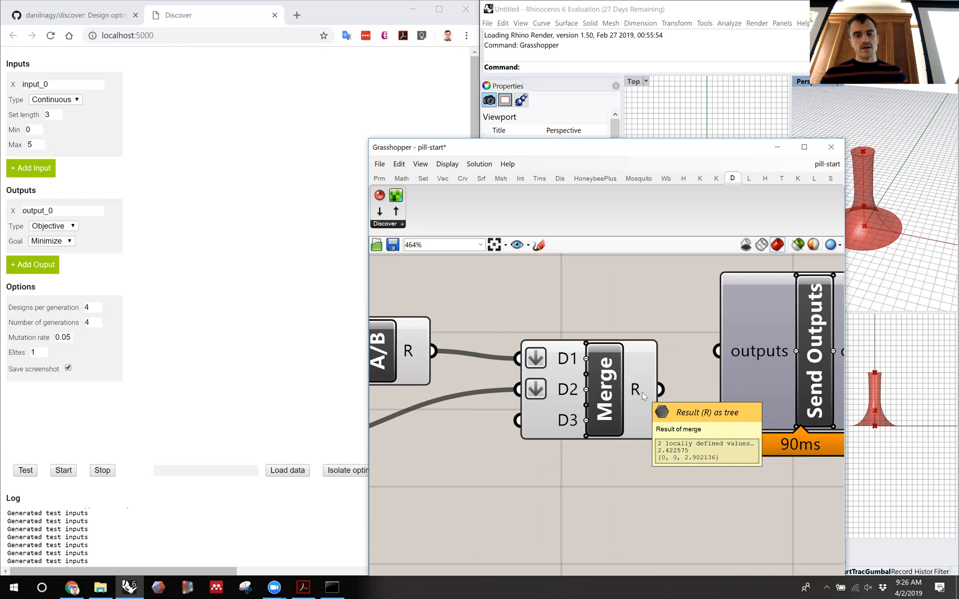
- Remove Merge's extra inputs so only D1 remains, and line Merge up with the A/B component
{"action": "scroll", "coordinate": [644, 395], "scroll_direction": "down", "scroll_amount": 2}
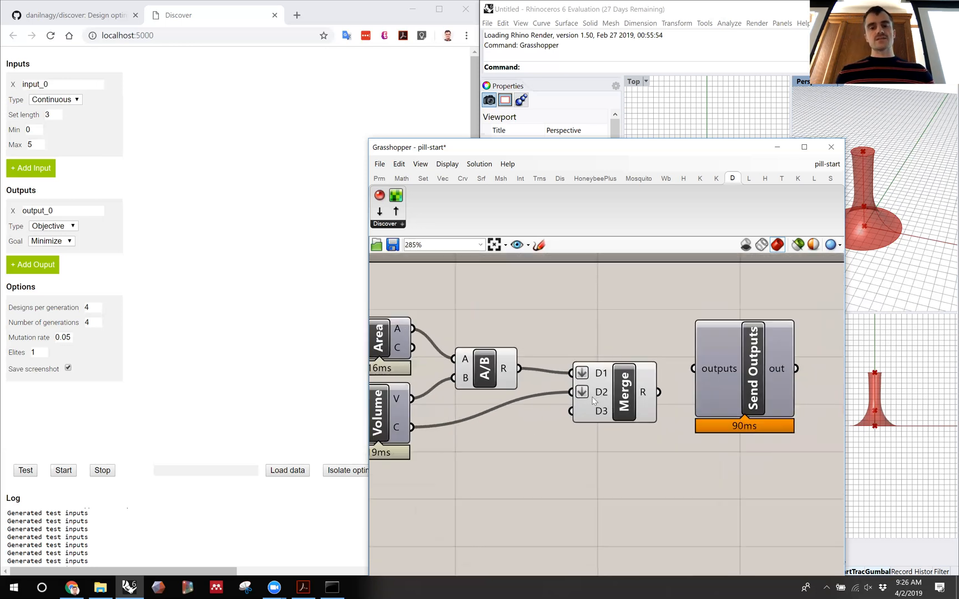
{"action": "scroll", "coordinate": [594, 391], "scroll_direction": "up", "scroll_amount": 4}
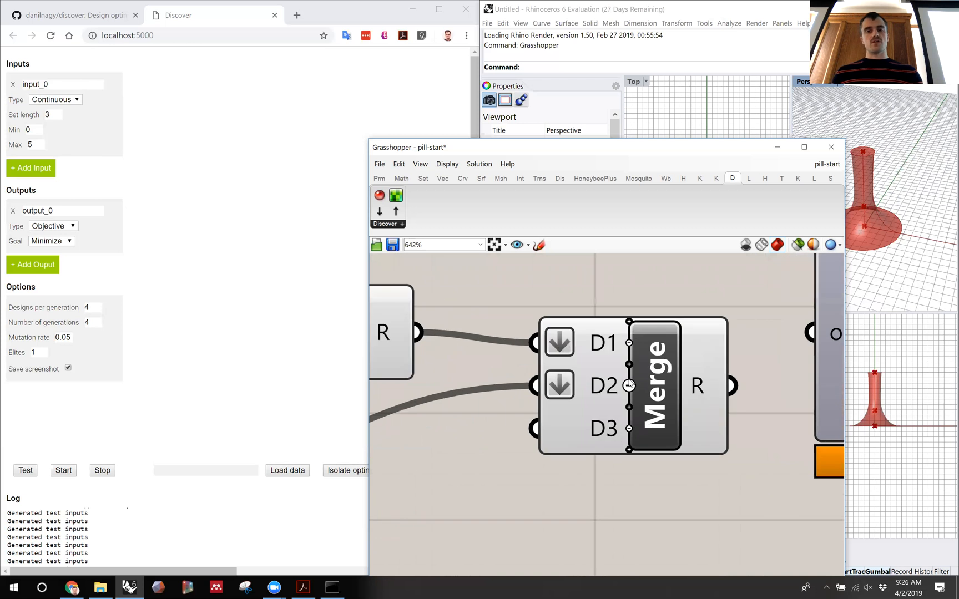
{"action": "left_click", "coordinate": [630, 387]}
{"action": "left_click", "coordinate": [631, 413]}
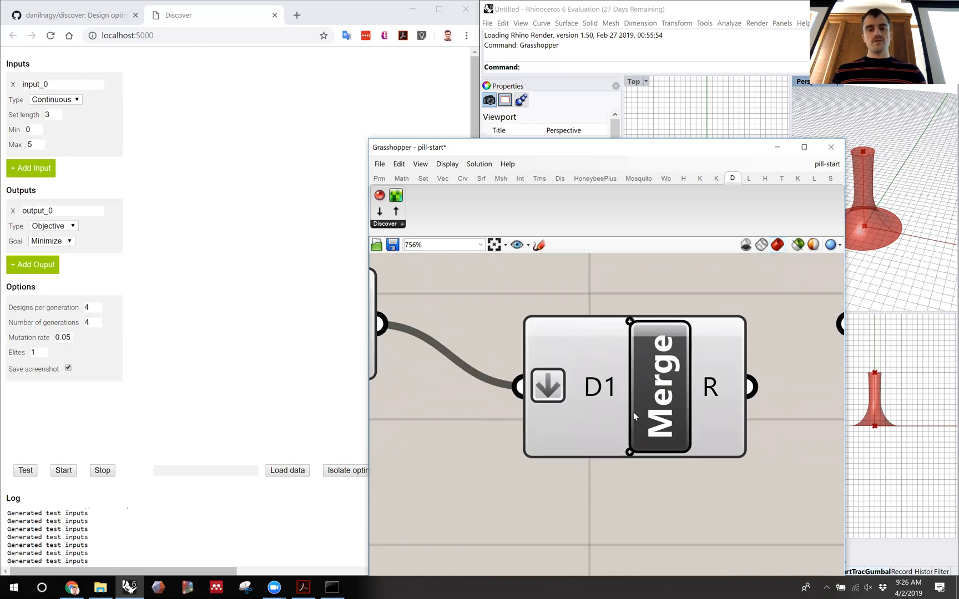
{"action": "scroll", "coordinate": [651, 413], "scroll_direction": "down", "scroll_amount": 4}
{"action": "left_click_drag", "start_coordinate": [651, 413], "coordinate": [639, 375]}
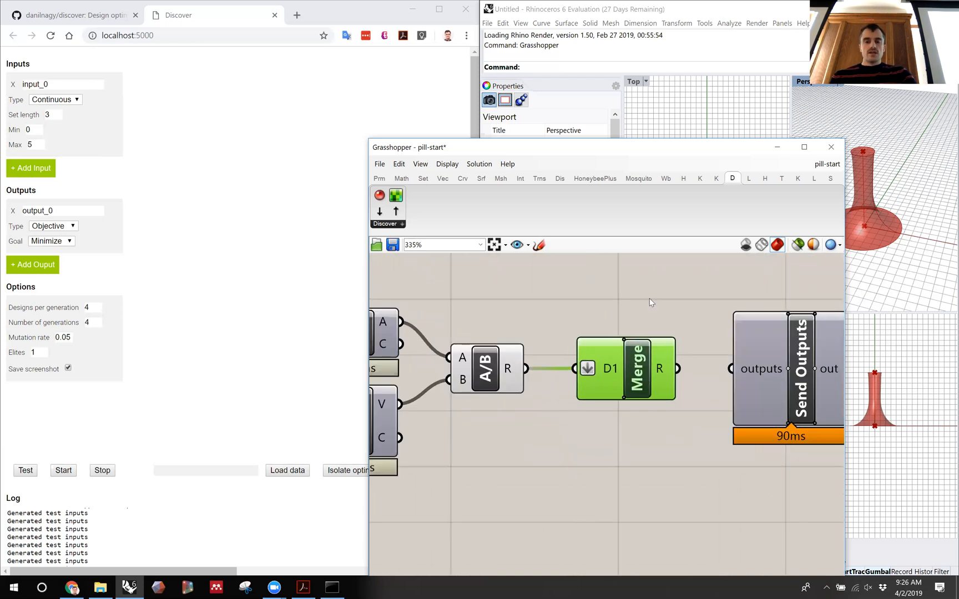
{"action": "left_click", "coordinate": [650, 298]}
{"action": "right_click_drag", "start_coordinate": [640, 349], "coordinate": [597, 376]}
{"action": "scroll", "coordinate": [596, 376], "scroll_direction": "down", "scroll_amount": 2}
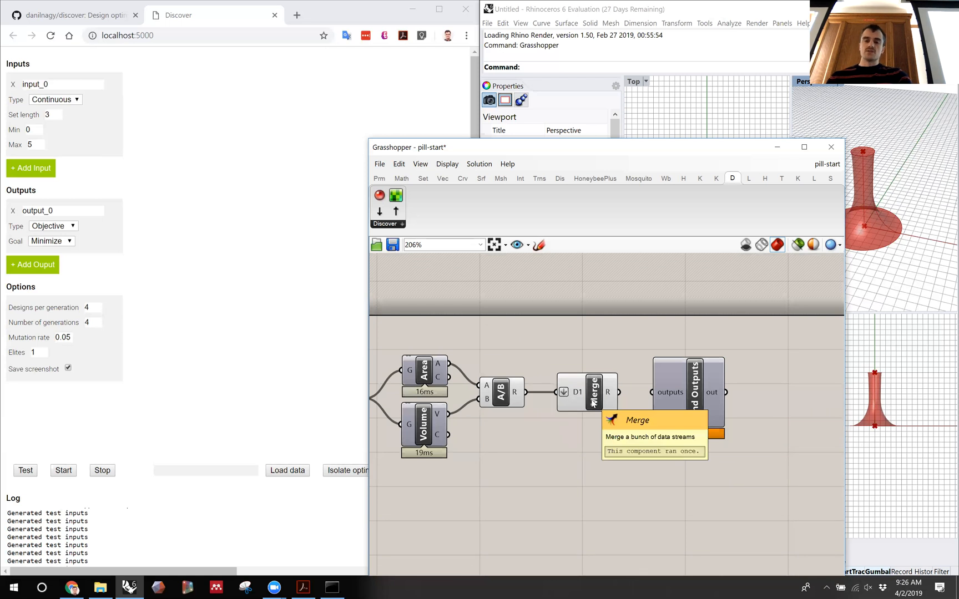
- Wire Merge's result R into the outputs input of the Send Outputs component
{"action": "scroll", "coordinate": [482, 415], "scroll_direction": "up", "scroll_amount": 2}
{"action": "left_click", "coordinate": [530, 377]}
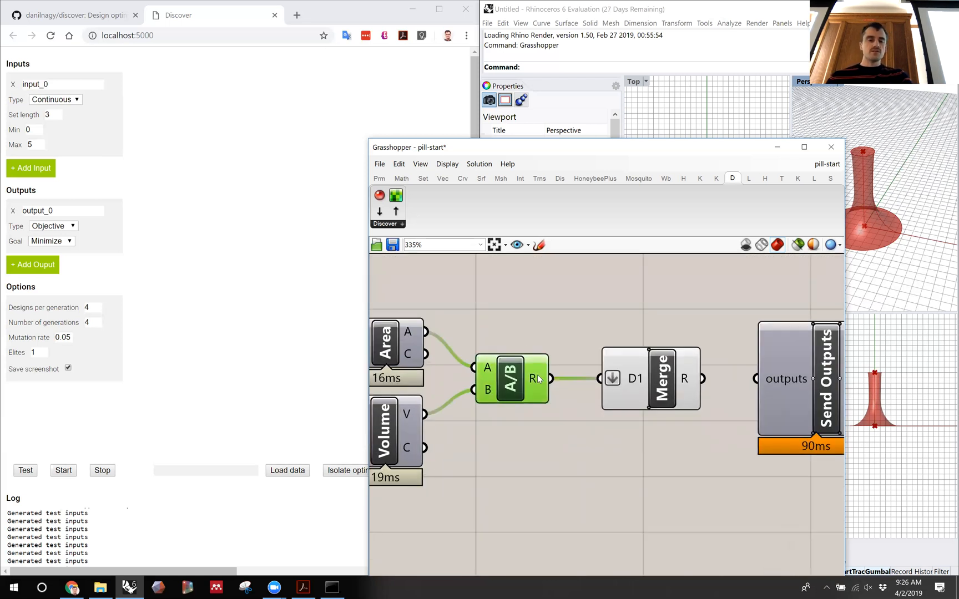
{"action": "mouse_move", "coordinate": [537, 377]}
{"action": "right_click_drag", "start_coordinate": [647, 386], "coordinate": [615, 391]}
{"action": "left_click_drag", "start_coordinate": [670, 383], "coordinate": [723, 384]}
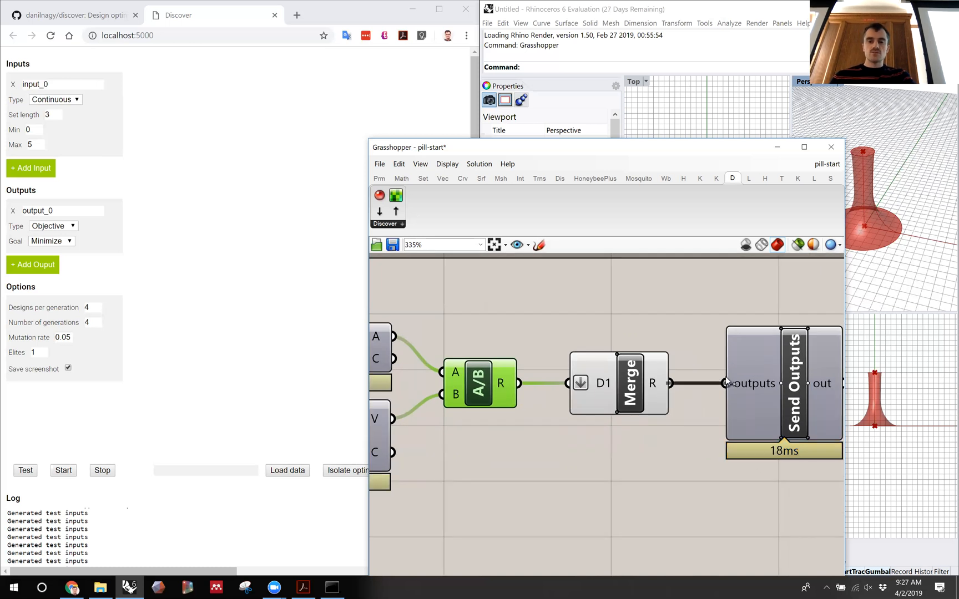
{"action": "scroll", "coordinate": [643, 337], "scroll_direction": "down", "scroll_amount": 2}
{"action": "left_click", "coordinate": [644, 336]}
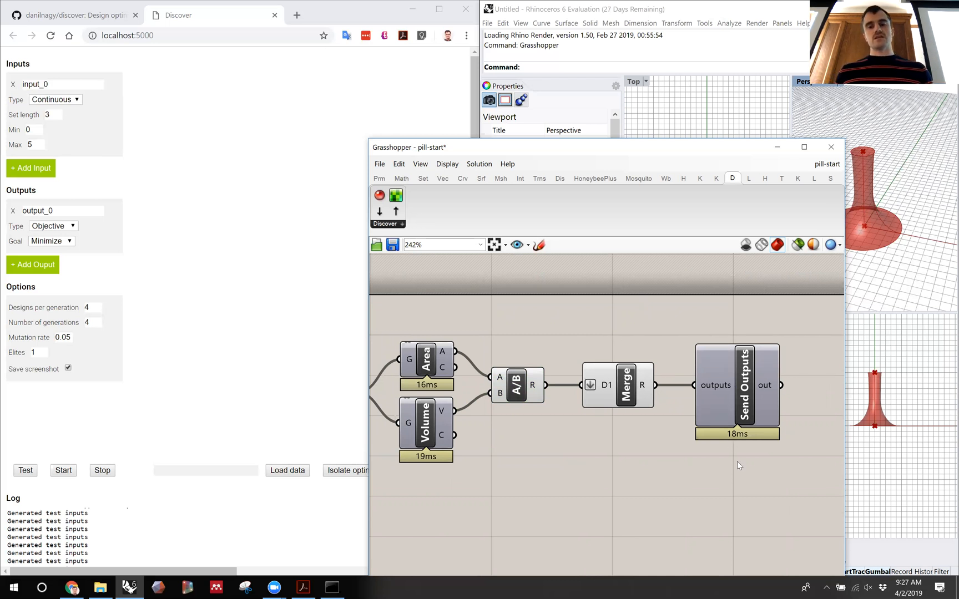
- Add a panel after Send Outputs, wire the out output into it, and reduce the panel's height
{"action": "scroll", "coordinate": [587, 477], "scroll_direction": "down", "scroll_amount": 2}
{"action": "scroll", "coordinate": [689, 406], "scroll_direction": "up", "scroll_amount": 2}
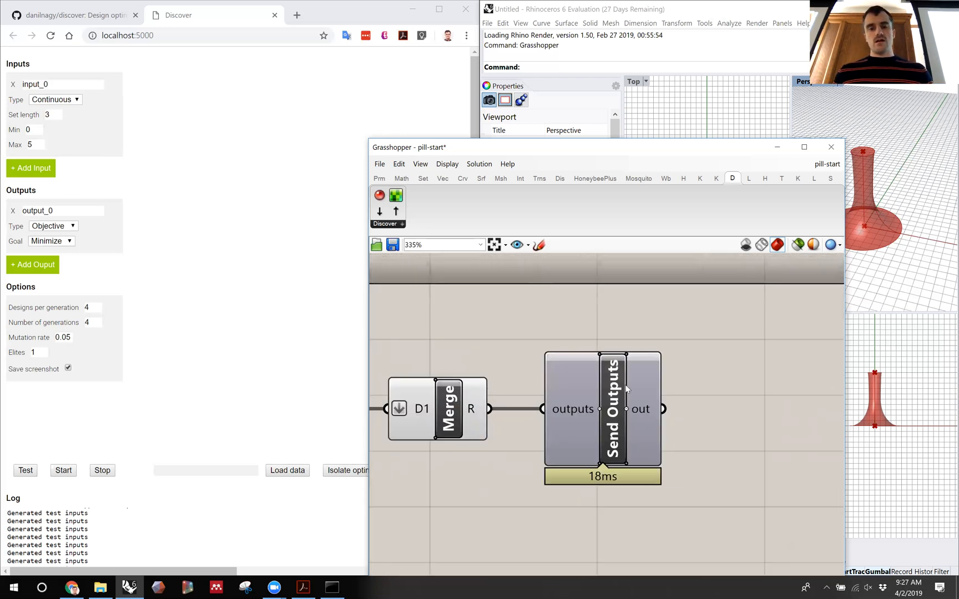
{"action": "scroll", "coordinate": [737, 408], "scroll_direction": "down", "scroll_amount": 2}
{"action": "double_click", "coordinate": [683, 383]}
{"action": "type", "text": "//"}
{"action": "key", "text": "Return"}
{"action": "left_click_drag", "start_coordinate": [687, 383], "coordinate": [683, 405]}
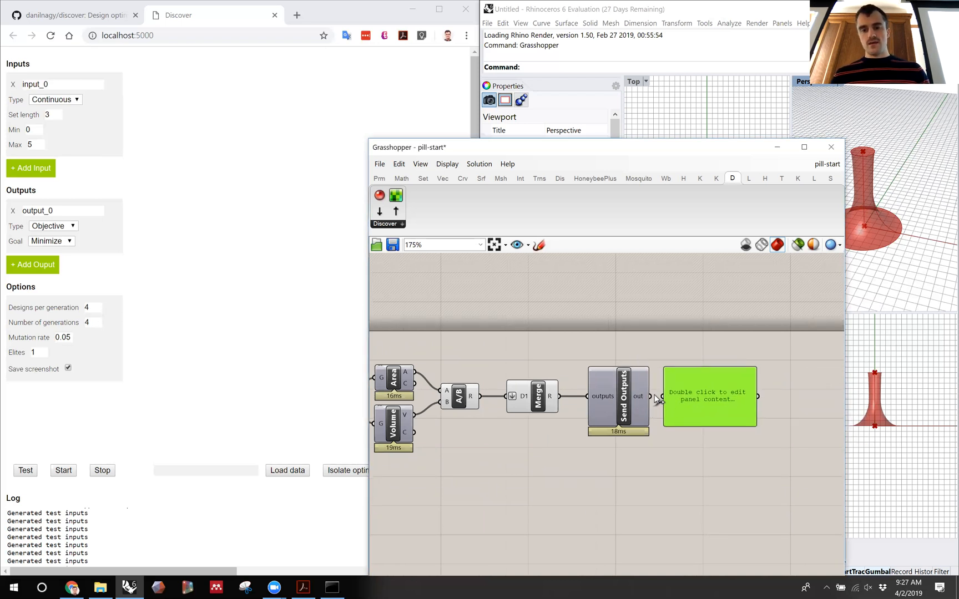
{"action": "left_click_drag", "start_coordinate": [731, 366], "coordinate": [727, 394]}
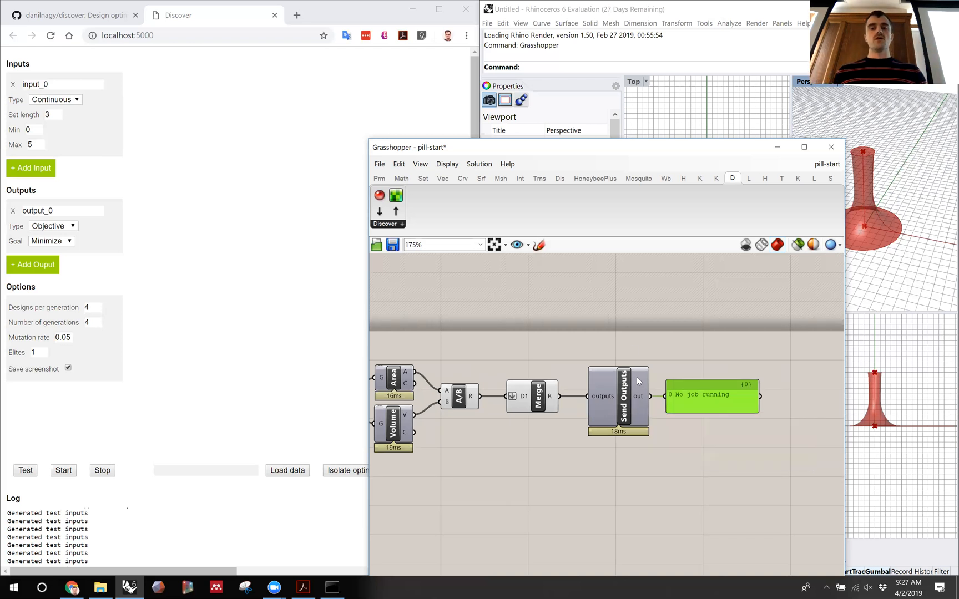
- Examine the whole definition's data flow, from the server connection and Get Inputs through to Send Outputs and its panel
{"action": "scroll", "coordinate": [666, 421], "scroll_direction": "down", "scroll_amount": 4}
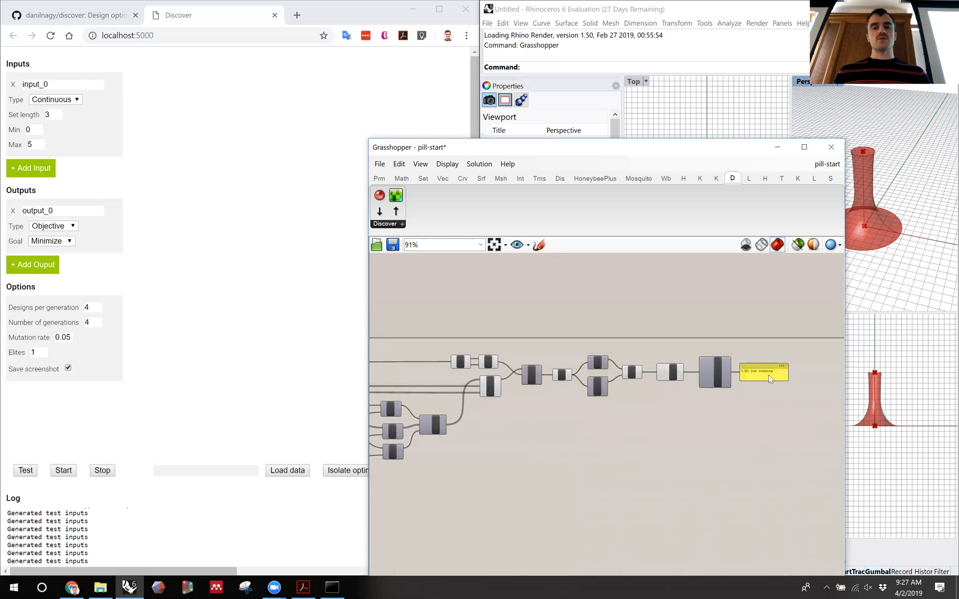
{"action": "scroll", "coordinate": [768, 378], "scroll_direction": "up", "scroll_amount": 5}
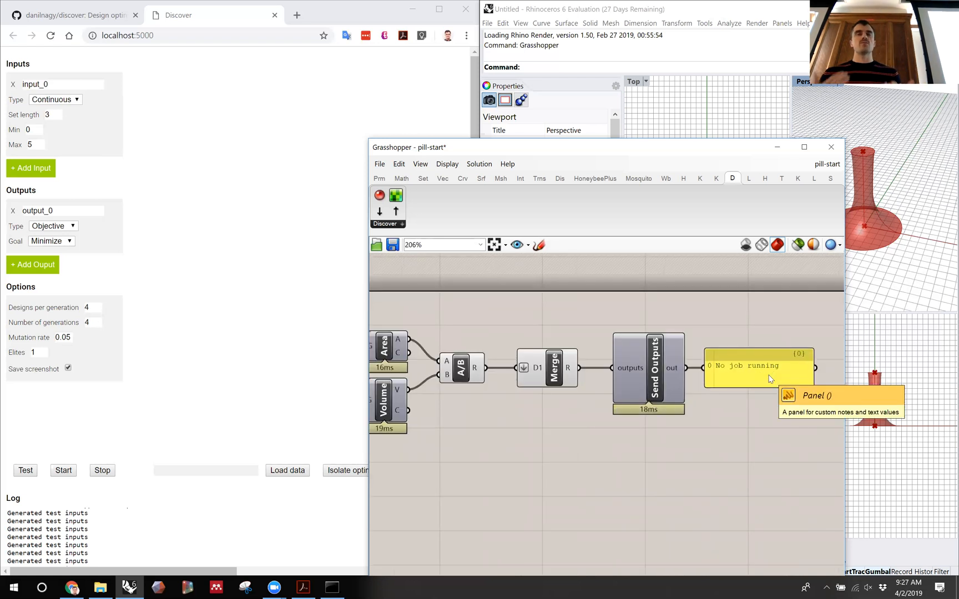
{"action": "scroll", "coordinate": [768, 377], "scroll_direction": "down", "scroll_amount": 4}
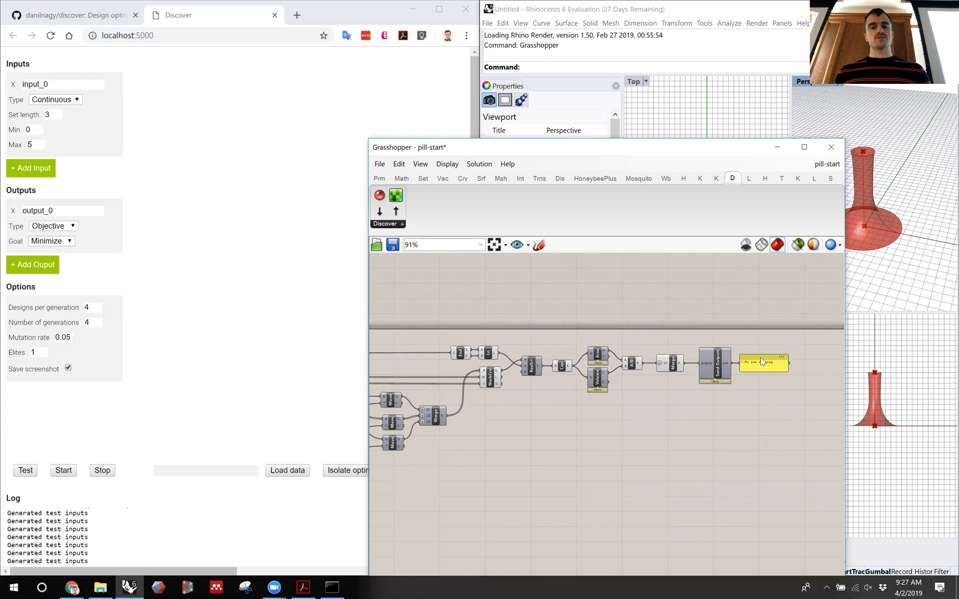
{"action": "scroll", "coordinate": [760, 361], "scroll_direction": "up", "scroll_amount": 4}
{"action": "left_click", "coordinate": [681, 368]}
{"action": "scroll", "coordinate": [680, 368], "scroll_direction": "down", "scroll_amount": 6}
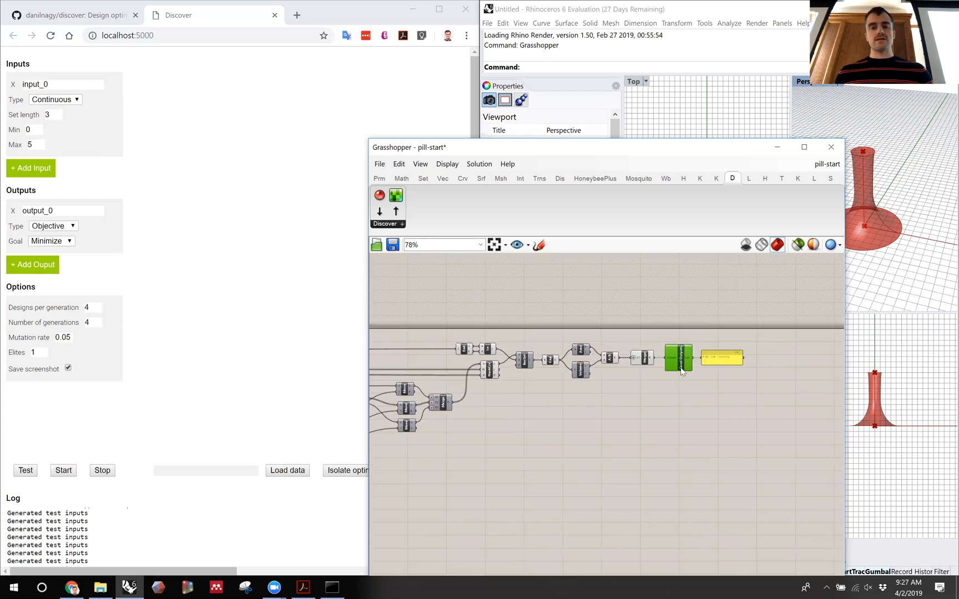
{"action": "scroll", "coordinate": [476, 396], "scroll_direction": "down", "scroll_amount": 2}
{"action": "right_click_drag", "start_coordinate": [476, 396], "coordinate": [515, 403]}
{"action": "left_click_drag", "start_coordinate": [519, 415], "coordinate": [406, 356]}
{"action": "right_click_drag", "start_coordinate": [588, 363], "coordinate": [581, 362]}
{"action": "left_click", "coordinate": [580, 362]}
{"action": "scroll", "coordinate": [716, 366], "scroll_direction": "up", "scroll_amount": 3}
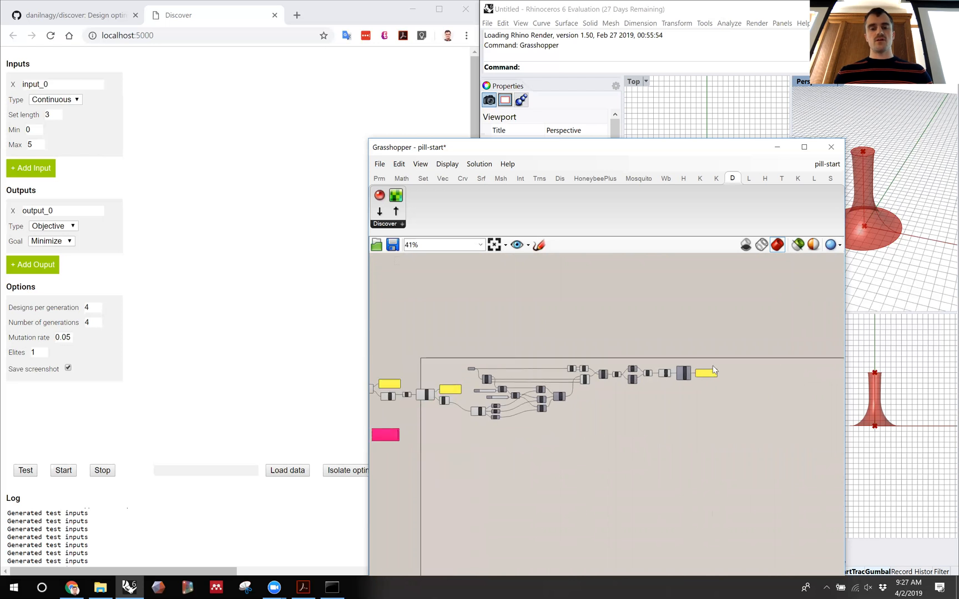
{"action": "right_click_drag", "start_coordinate": [770, 387], "coordinate": [798, 374]}
{"action": "mouse_move", "coordinate": [773, 409]}
{"action": "left_mouse_down"}
{"action": "mouse_move", "coordinate": [680, 334]}
{"action": "mouse_move", "coordinate": [684, 322]}
{"action": "left_mouse_up"}
{"action": "left_click", "coordinate": [685, 321]}
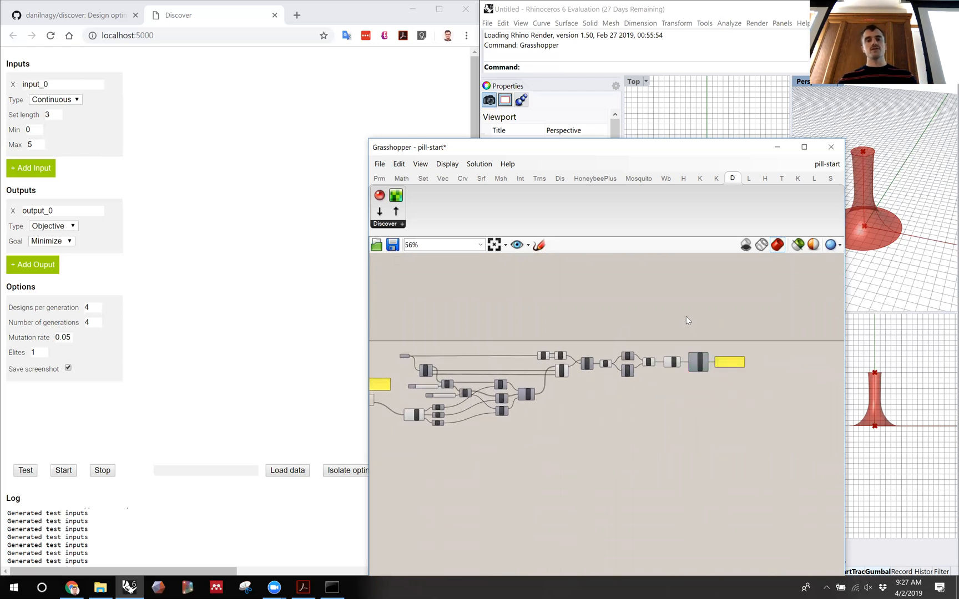
{"action": "right_click_drag", "start_coordinate": [569, 342], "coordinate": [737, 336]}
{"action": "right_click_drag", "start_coordinate": [573, 362], "coordinate": [638, 355]}
{"action": "scroll", "coordinate": [637, 412], "scroll_direction": "up", "scroll_amount": 5}
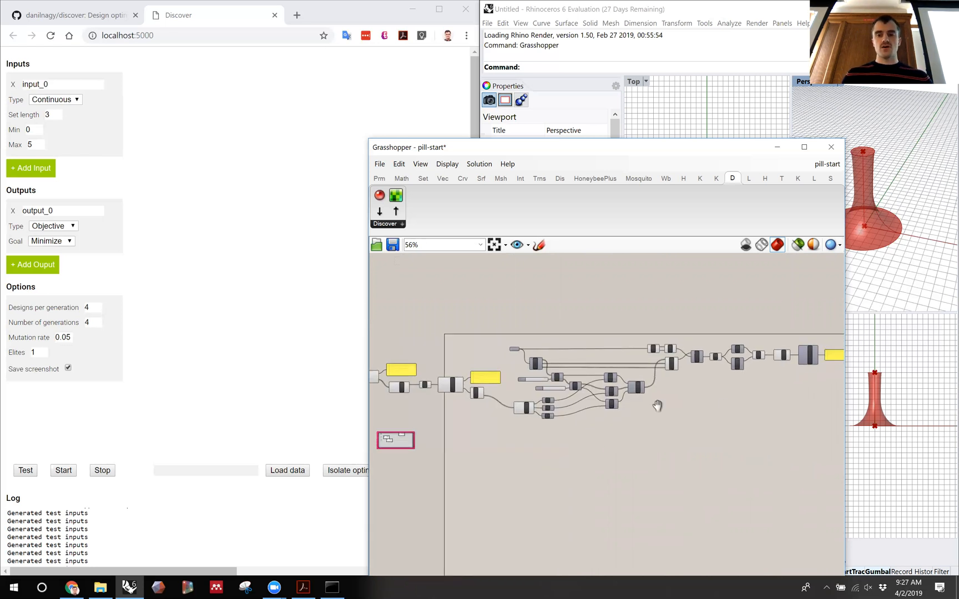
{"action": "scroll", "coordinate": [589, 401], "scroll_direction": "down", "scroll_amount": 5}
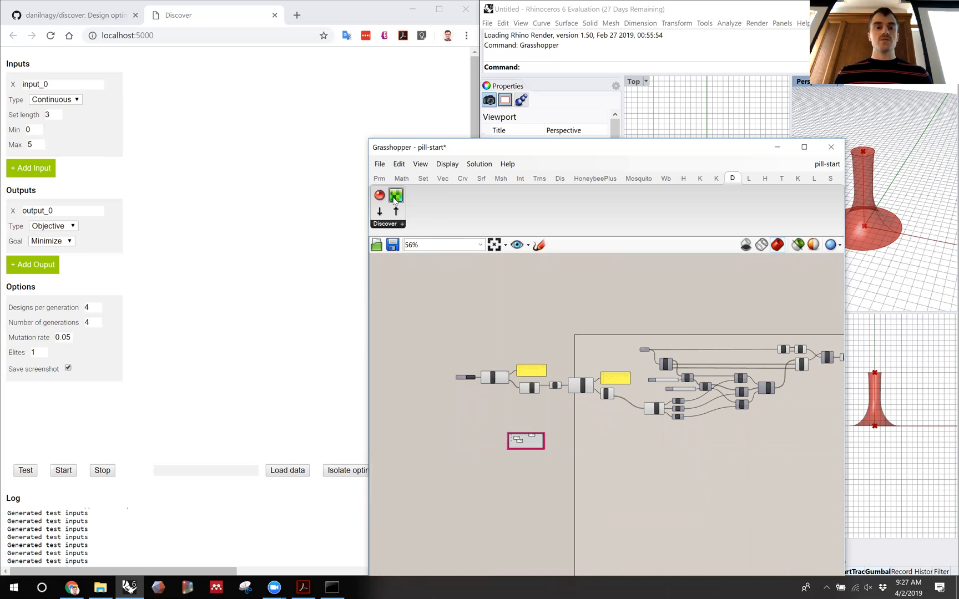
- Add Discover's Screenshot component to the canvas directly below Get Inputs
{"action": "left_click_drag", "start_coordinate": [396, 197], "coordinate": [486, 318]}
{"action": "scroll", "coordinate": [527, 353], "scroll_direction": "up", "scroll_amount": 7}
{"action": "left_click", "coordinate": [666, 508]}
{"action": "right_click_drag", "start_coordinate": [675, 521], "coordinate": [604, 397]}
{"action": "left_click_drag", "start_coordinate": [604, 400], "coordinate": [608, 406]}
{"action": "left_click", "coordinate": [563, 332]}
{"action": "right_click_drag", "start_coordinate": [554, 326], "coordinate": [591, 341]}
- Duplicate the File component below the original and wire BANG!'s {1} output into the copy's F input
{"action": "left_click", "coordinate": [554, 308]}
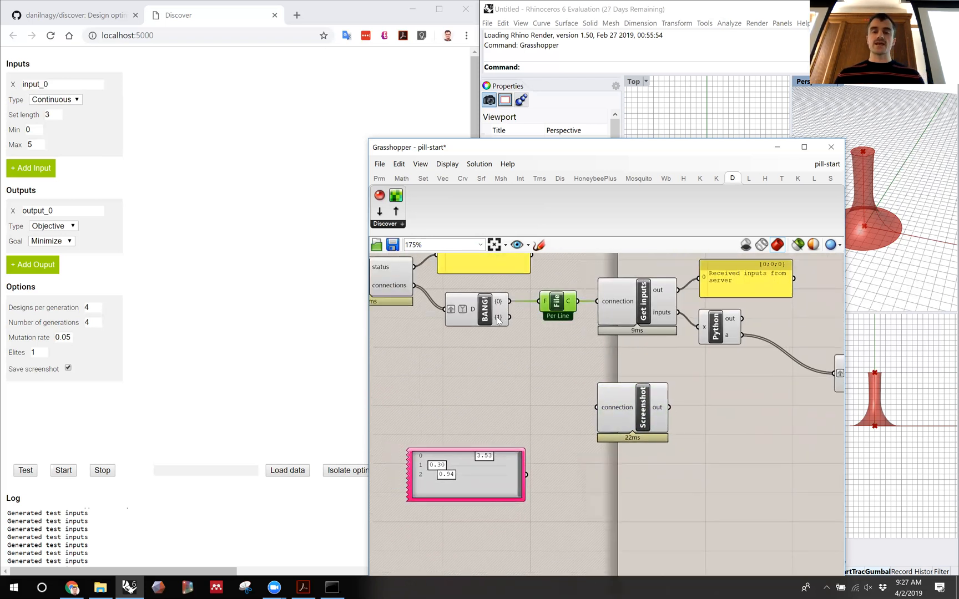
{"action": "mouse_move", "coordinate": [497, 321]}
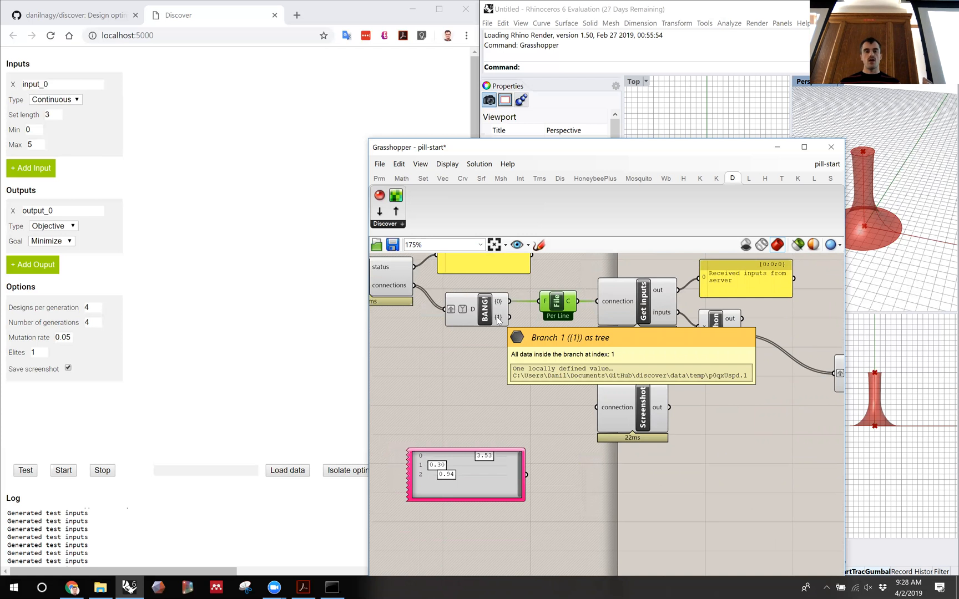
{"action": "left_click_drag", "start_coordinate": [556, 310], "coordinate": [563, 358], "text": "alt"}
{"action": "left_click_drag", "start_coordinate": [510, 317], "coordinate": [553, 380]}
- Wire the copied File component's C output into Screenshot's connection input and align the two components
{"action": "left_click_drag", "start_coordinate": [614, 410], "coordinate": [618, 397]}
{"action": "left_click_drag", "start_coordinate": [558, 375], "coordinate": [559, 397]}
{"action": "left_click", "coordinate": [637, 395], "text": "shift"}
{"action": "left_click_drag", "start_coordinate": [636, 395], "coordinate": [630, 395]}
{"action": "left_click", "coordinate": [554, 439]}
{"action": "left_click_drag", "start_coordinate": [553, 397], "coordinate": [563, 398]}
{"action": "left_click", "coordinate": [559, 433]}
- Inspect BANG!'s {1} branch data and the error on the copied File component
{"action": "mouse_move", "coordinate": [500, 318]}
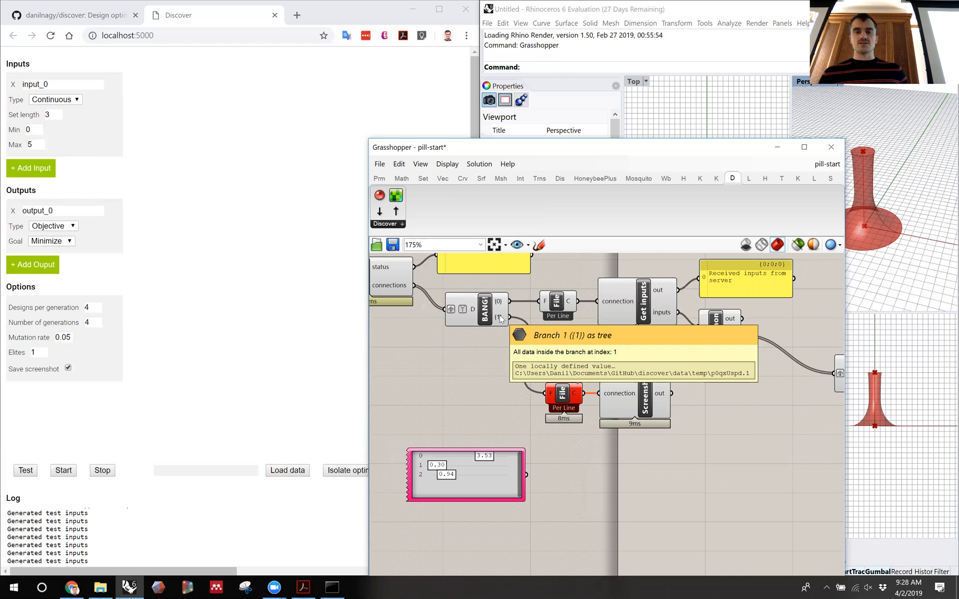
{"action": "right_click_drag", "start_coordinate": [674, 372], "coordinate": [666, 375]}
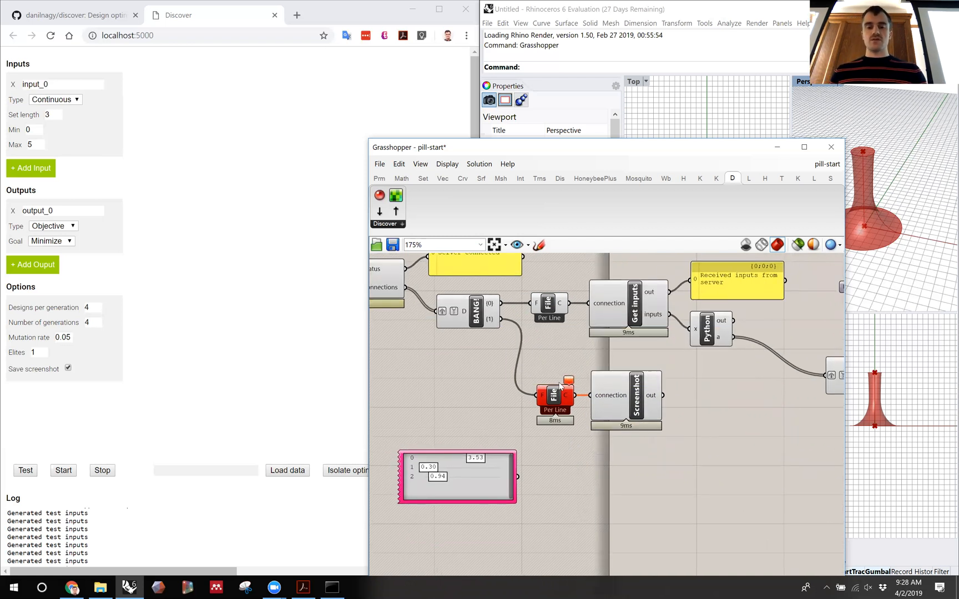
{"action": "mouse_move", "coordinate": [570, 383]}
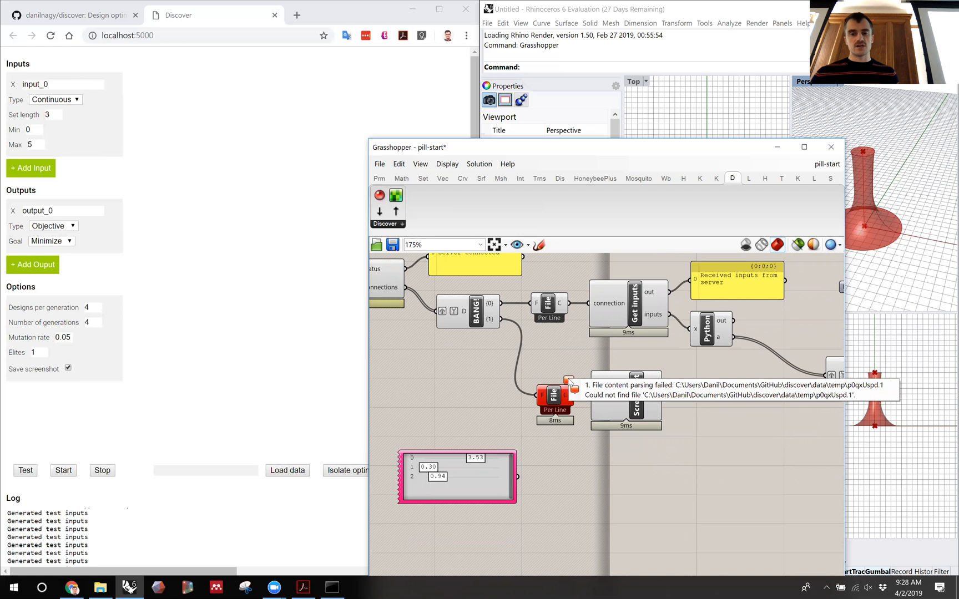
{"action": "right_click_drag", "start_coordinate": [724, 316], "coordinate": [716, 320]}
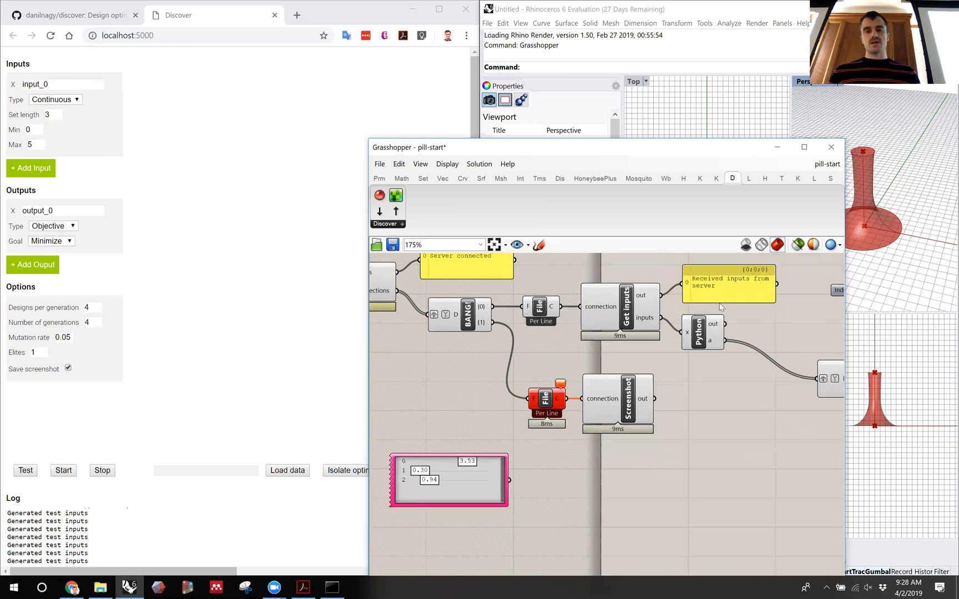
- Copy the Get Inputs message panel beside Screenshot, wire Screenshot's out into it, and line up the Screenshot group under Get Inputs
{"action": "left_click", "coordinate": [720, 294]}
{"action": "left_click_drag", "start_coordinate": [719, 293], "coordinate": [716, 412], "text": "alt"}
{"action": "left_click_drag", "start_coordinate": [655, 399], "coordinate": [696, 403]}
{"action": "left_click", "coordinate": [687, 443]}
{"action": "left_click_drag", "start_coordinate": [707, 450], "coordinate": [551, 377]}
{"action": "left_click_drag", "start_coordinate": [557, 402], "coordinate": [578, 424]}
{"action": "left_click", "coordinate": [670, 476]}
{"action": "left_click_drag", "start_coordinate": [712, 459], "coordinate": [544, 389]}
{"action": "left_click_drag", "start_coordinate": [555, 403], "coordinate": [559, 405]}
{"action": "left_click", "coordinate": [660, 484]}
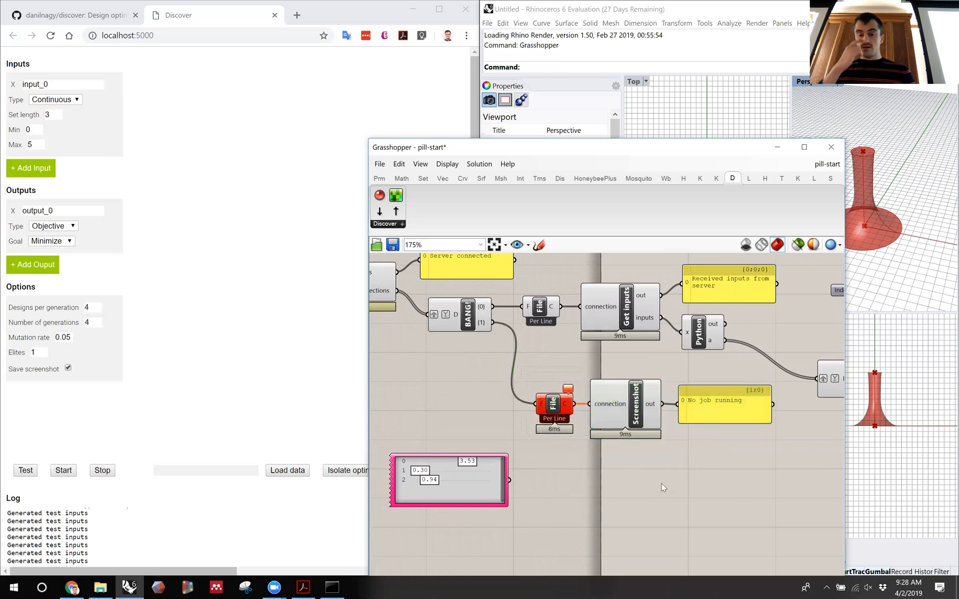
- Examine the rest of the definition, from the received inputs through the geometry components towards the outputs
{"action": "right_click_drag", "start_coordinate": [737, 400], "coordinate": [617, 421]}
{"action": "scroll", "coordinate": [676, 407], "scroll_direction": "down", "scroll_amount": 3}
{"action": "scroll", "coordinate": [617, 420], "scroll_direction": "up", "scroll_amount": 2}
{"action": "left_click_drag", "start_coordinate": [641, 447], "coordinate": [473, 401]}
{"action": "scroll", "coordinate": [477, 406], "scroll_direction": "down", "scroll_amount": 3}
{"action": "right_click_drag", "start_coordinate": [535, 417], "coordinate": [479, 422]}
{"action": "scroll", "coordinate": [480, 422], "scroll_direction": "down", "scroll_amount": 2}
{"action": "left_click_drag", "start_coordinate": [485, 445], "coordinate": [408, 405]}
{"action": "right_click_drag", "start_coordinate": [600, 466], "coordinate": [536, 482]}
{"action": "right_click_drag", "start_coordinate": [723, 400], "coordinate": [638, 407]}
{"action": "left_click_drag", "start_coordinate": [774, 404], "coordinate": [684, 333]}
{"action": "right_click_drag", "start_coordinate": [608, 328], "coordinate": [769, 310]}
{"action": "scroll", "coordinate": [455, 406], "scroll_direction": "up", "scroll_amount": 4}
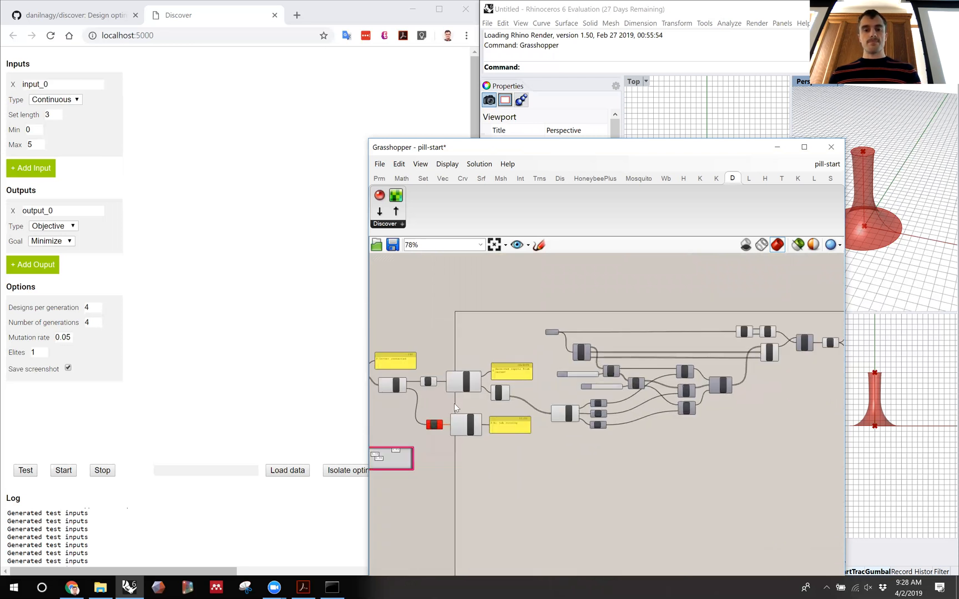
- Shift the lower File component, Screenshot and its panel slightly further down from Get Inputs
{"action": "right_click_drag", "start_coordinate": [455, 405], "coordinate": [533, 394]}
{"action": "left_click_drag", "start_coordinate": [625, 481], "coordinate": [490, 411]}
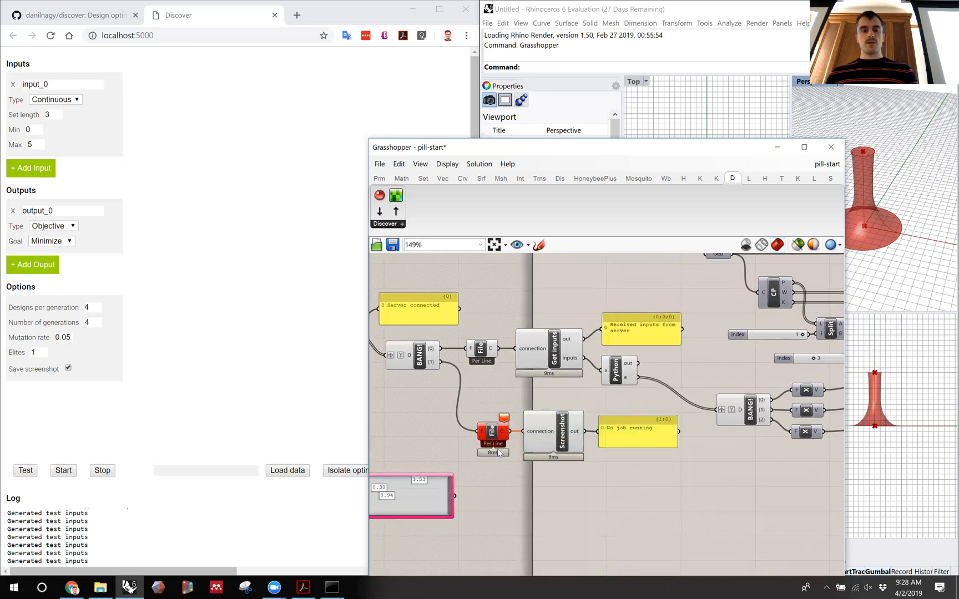
{"action": "left_click_drag", "start_coordinate": [554, 446], "coordinate": [557, 458]}
{"action": "left_click", "coordinate": [568, 484]}
{"action": "right_click_drag", "start_coordinate": [626, 410], "coordinate": [631, 416]}
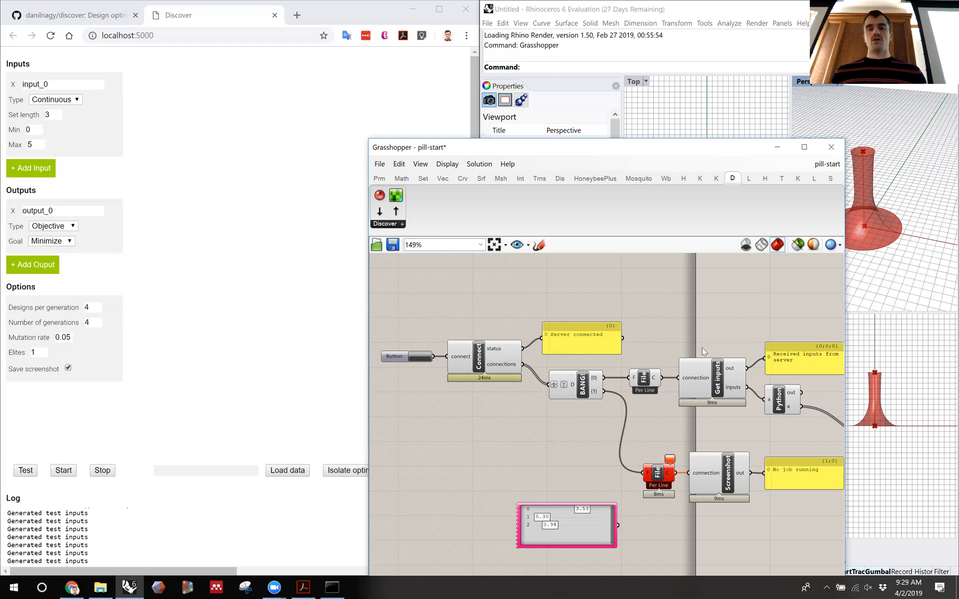
- Move the Button, Connect, status panel and BANG! group down and away from Get Inputs to widen the spacing
{"action": "right_click_drag", "start_coordinate": [633, 350], "coordinate": [616, 361]}
{"action": "left_click_drag", "start_coordinate": [551, 450], "coordinate": [387, 296]}
{"action": "left_click_drag", "start_coordinate": [570, 357], "coordinate": [528, 400]}
- Move the whole definition across the canvas so all its components sit inside the canvas origin lines
{"action": "scroll", "coordinate": [551, 345], "scroll_direction": "down", "scroll_amount": 8}
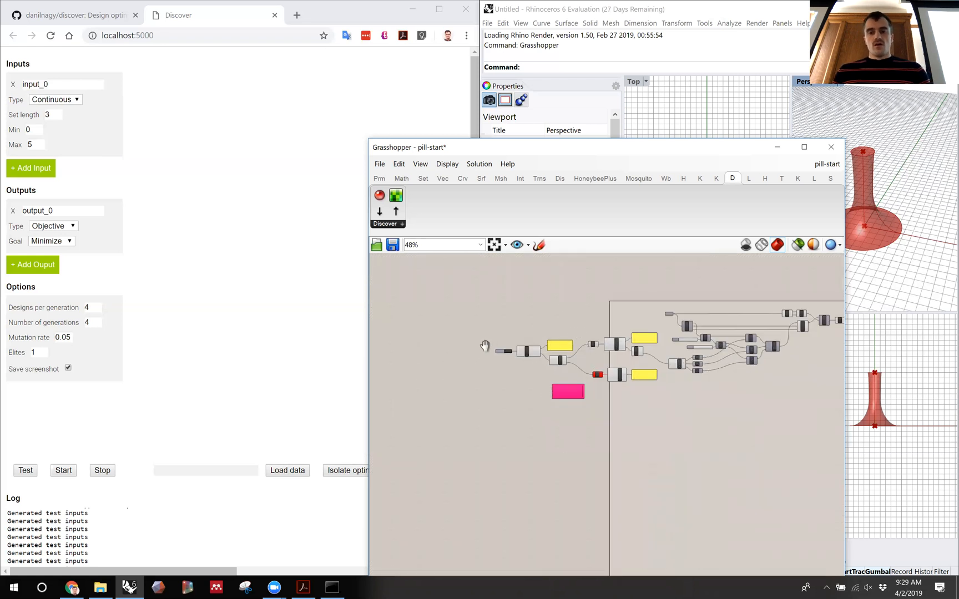
{"action": "left_click_drag", "start_coordinate": [421, 309], "coordinate": [700, 401]}
{"action": "left_click_drag", "start_coordinate": [503, 368], "coordinate": [567, 371]}
{"action": "left_click", "coordinate": [522, 282]}
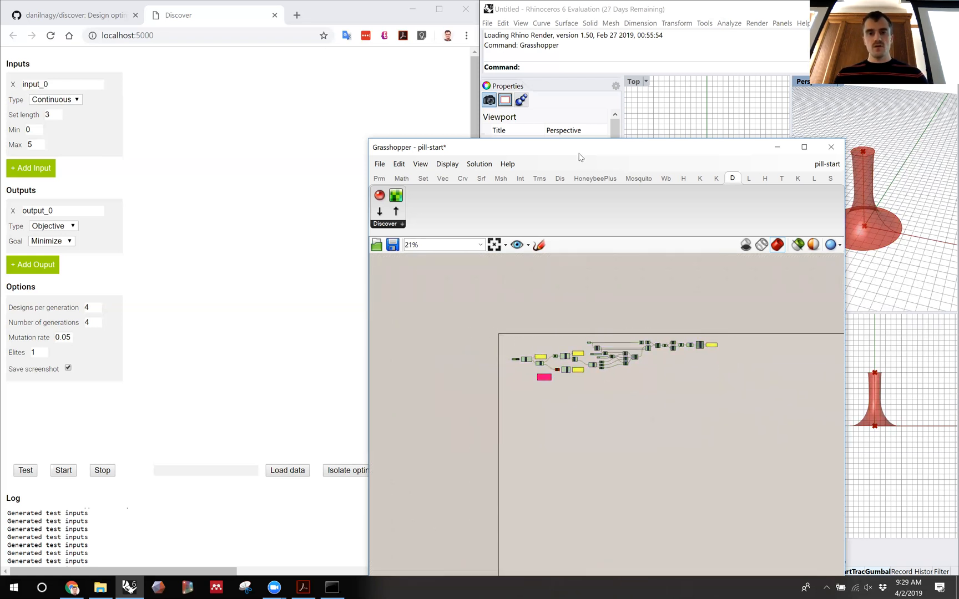
- Move the Grasshopper window clear of the Discover page and rename output_0 as "sa to volume"
{"action": "left_click_drag", "start_coordinate": [576, 152], "coordinate": [653, 417]}
{"action": "left_click", "coordinate": [64, 395]}
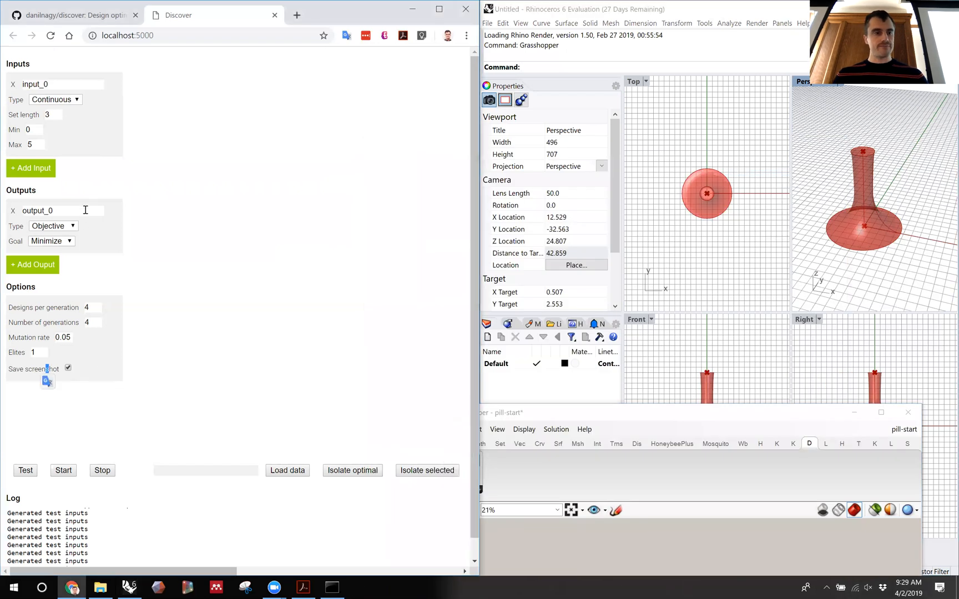
{"action": "left_click", "coordinate": [63, 211]}
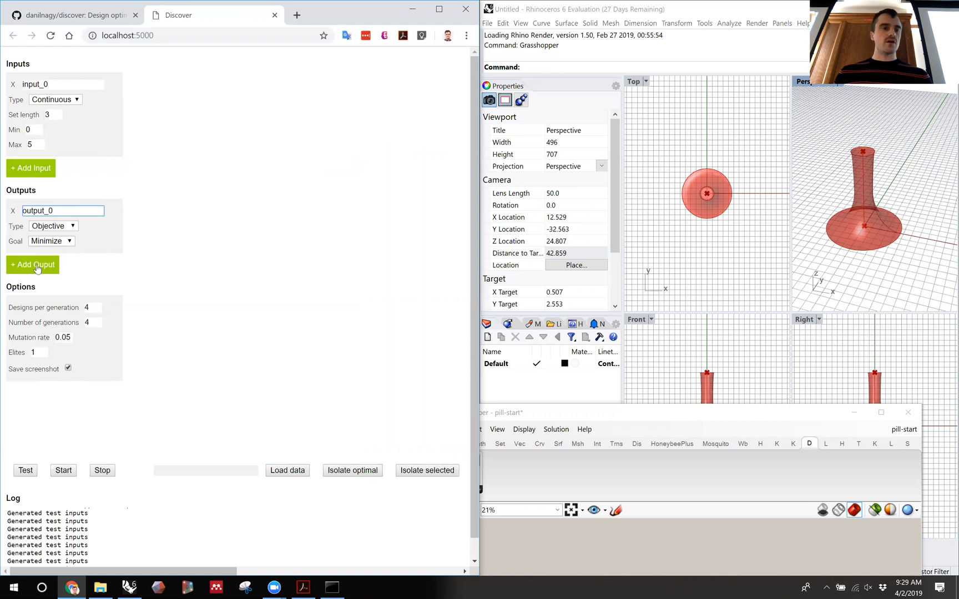
{"action": "left_click", "coordinate": [89, 258]}
{"action": "double_click", "coordinate": [23, 211]}
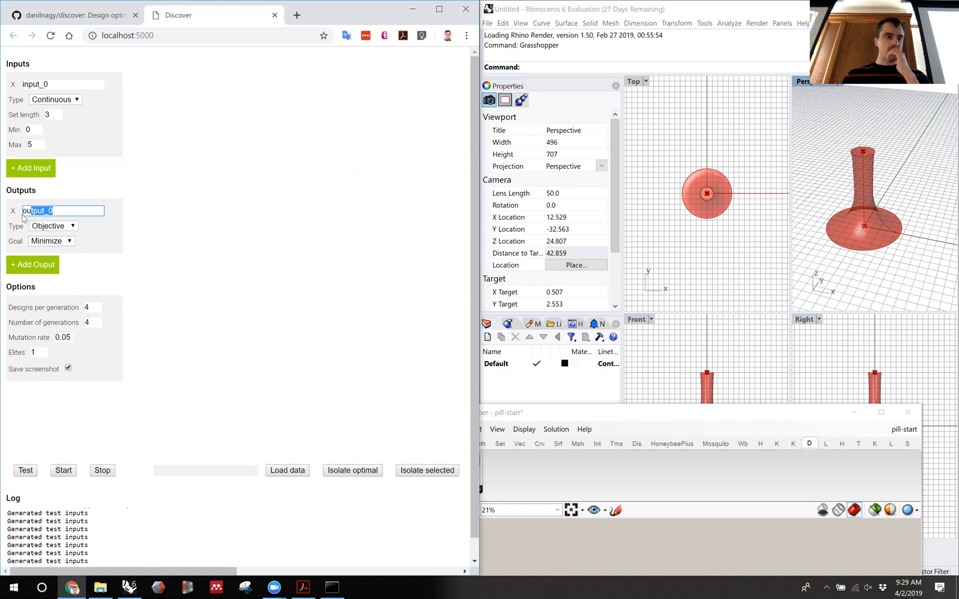
{"action": "type", "text": "sa"}
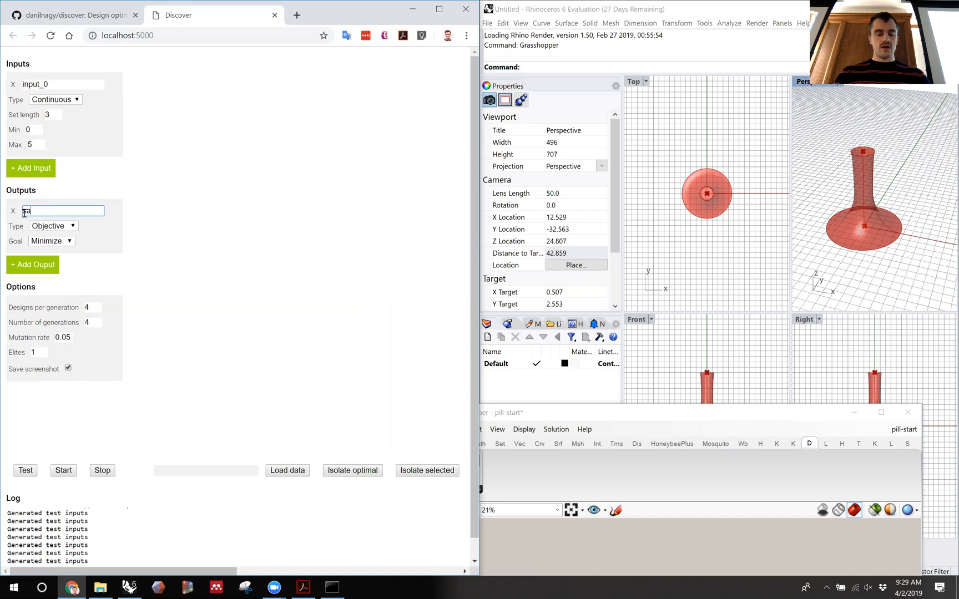
{"action": "type", "text": " to volume"}
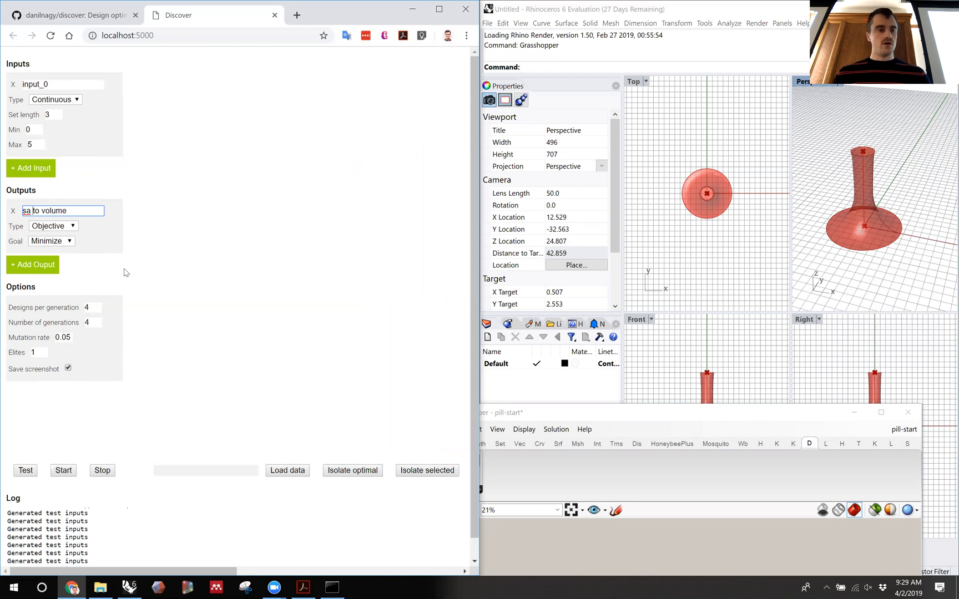
{"action": "left_click", "coordinate": [73, 259]}
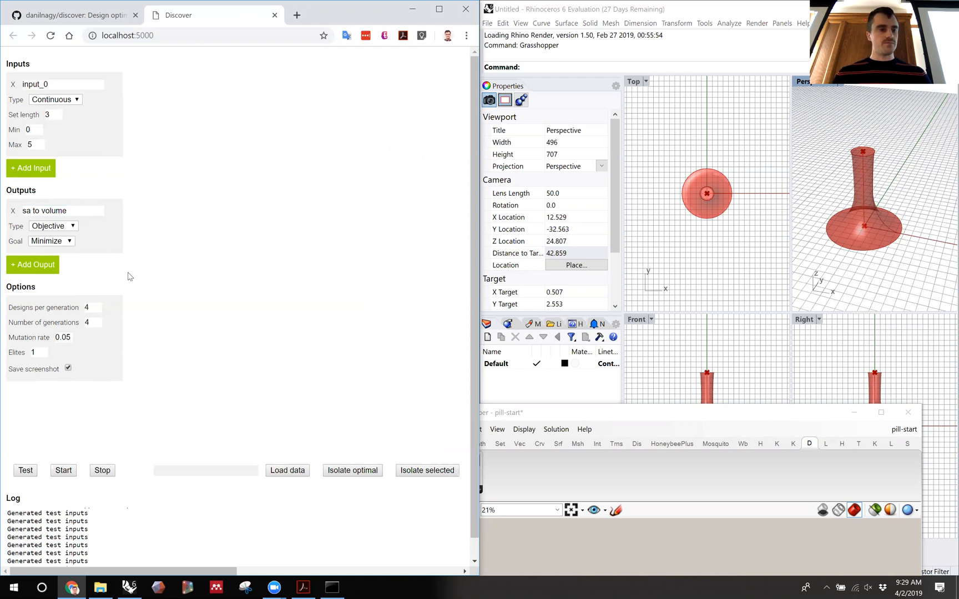
- Check the designs per generation, number of generations, mutation rate and elites options, and start the optimization
{"action": "left_click", "coordinate": [98, 323]}
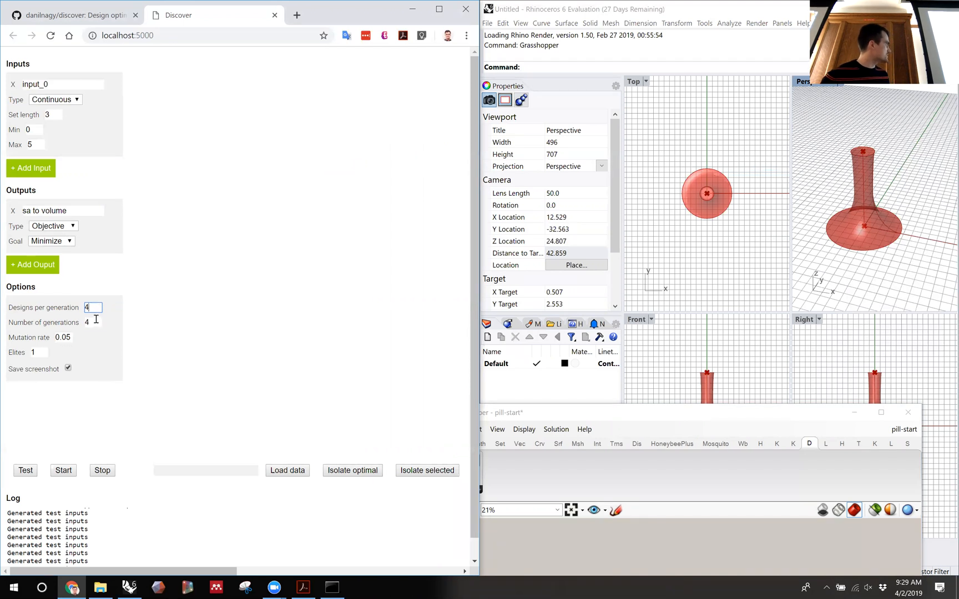
{"action": "left_click", "coordinate": [99, 307]}
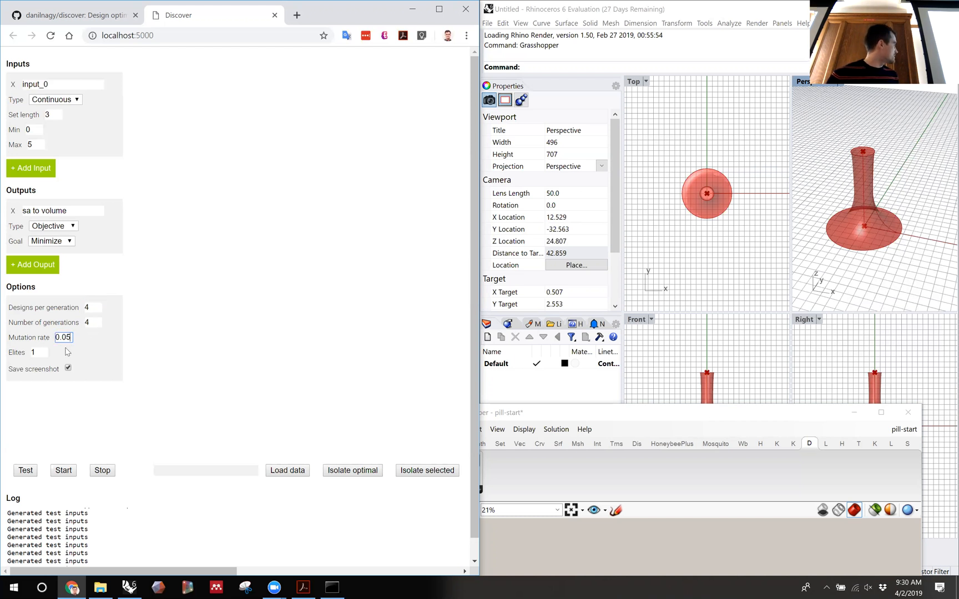
{"action": "left_click", "coordinate": [37, 354]}
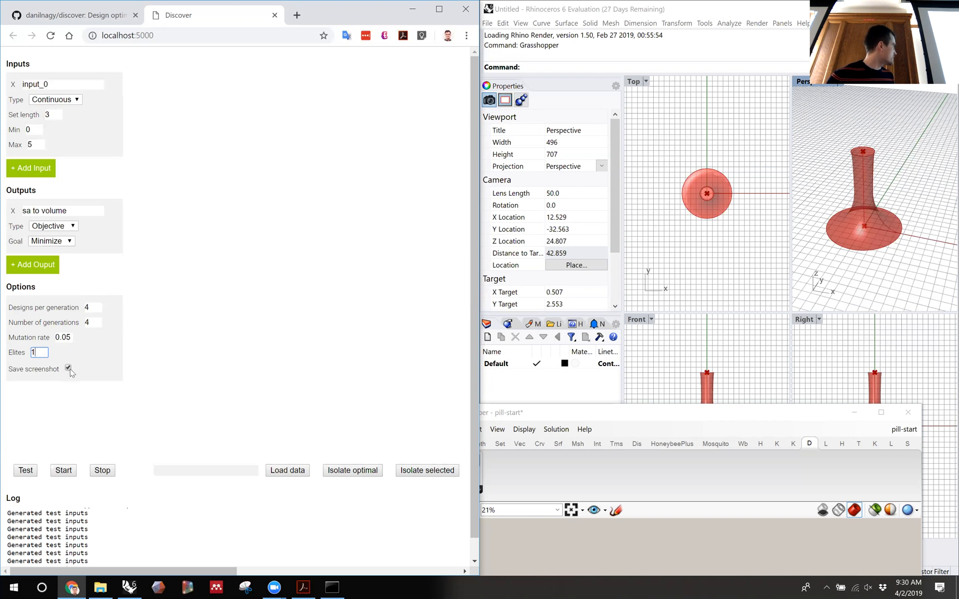
{"action": "left_click", "coordinate": [60, 470]}
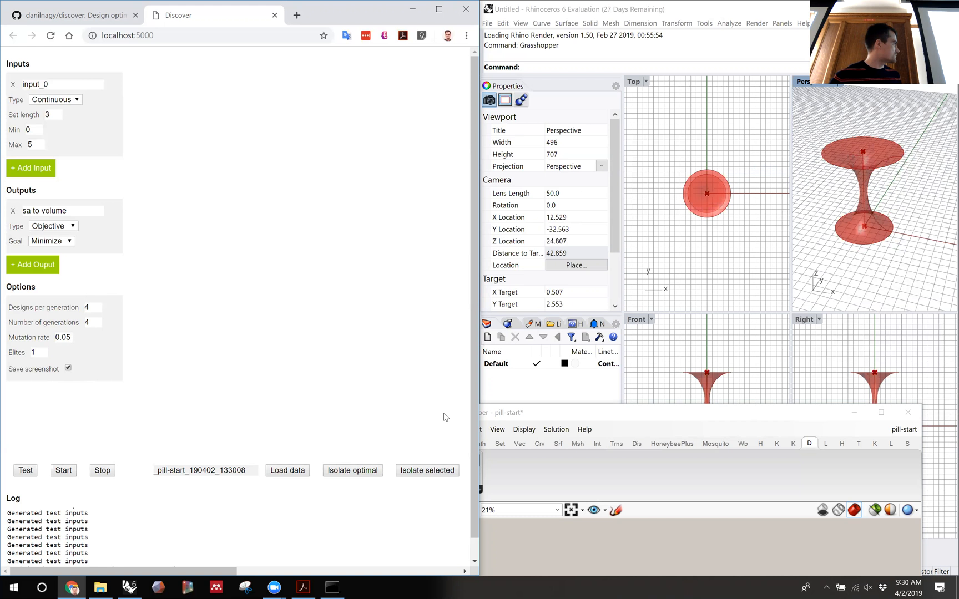
- Move the floating Discover viewport off the browser page, then orbit and zoom its view closer to the pill shape
{"action": "left_click", "coordinate": [504, 420]}
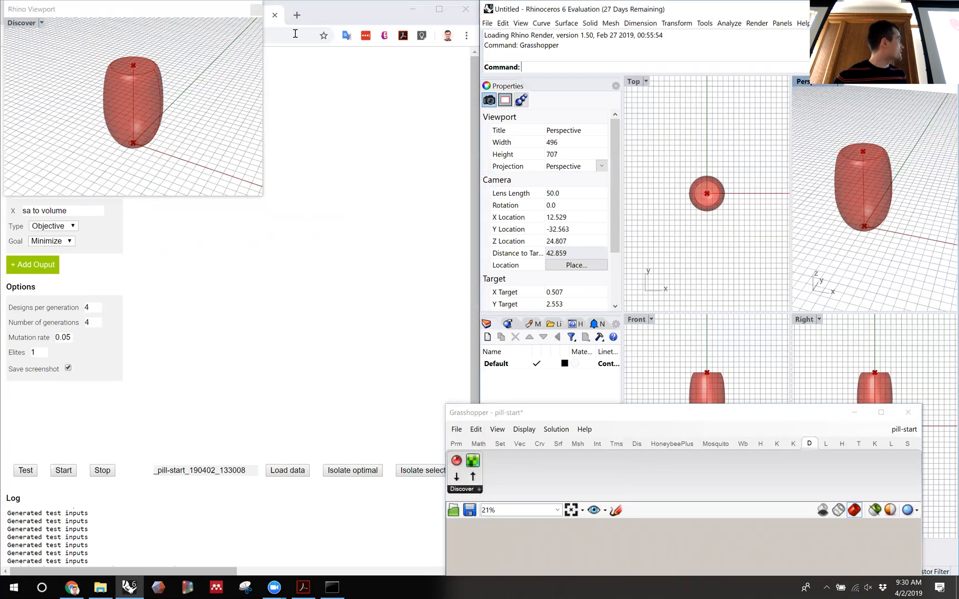
{"action": "left_click", "coordinate": [208, 8]}
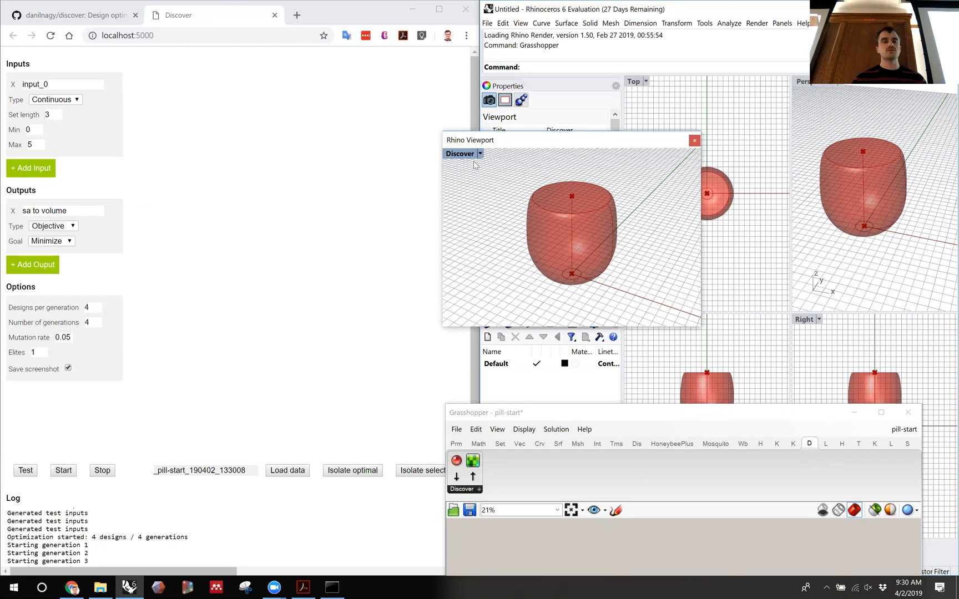
{"action": "left_click_drag", "start_coordinate": [543, 143], "coordinate": [561, 139]}
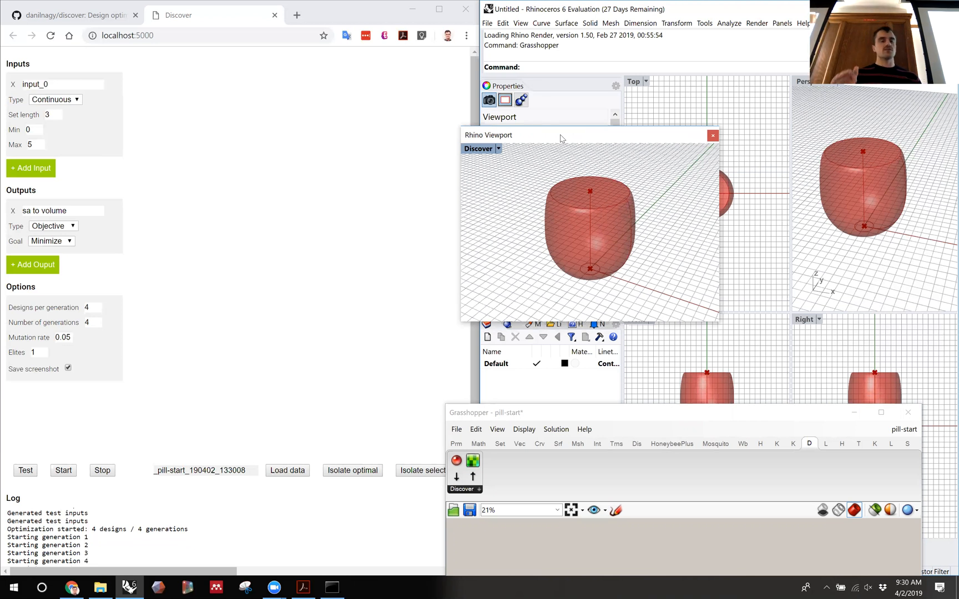
{"action": "right_click_drag", "start_coordinate": [627, 160], "coordinate": [632, 248]}
{"action": "scroll", "coordinate": [616, 238], "scroll_direction": "up", "scroll_amount": 2}
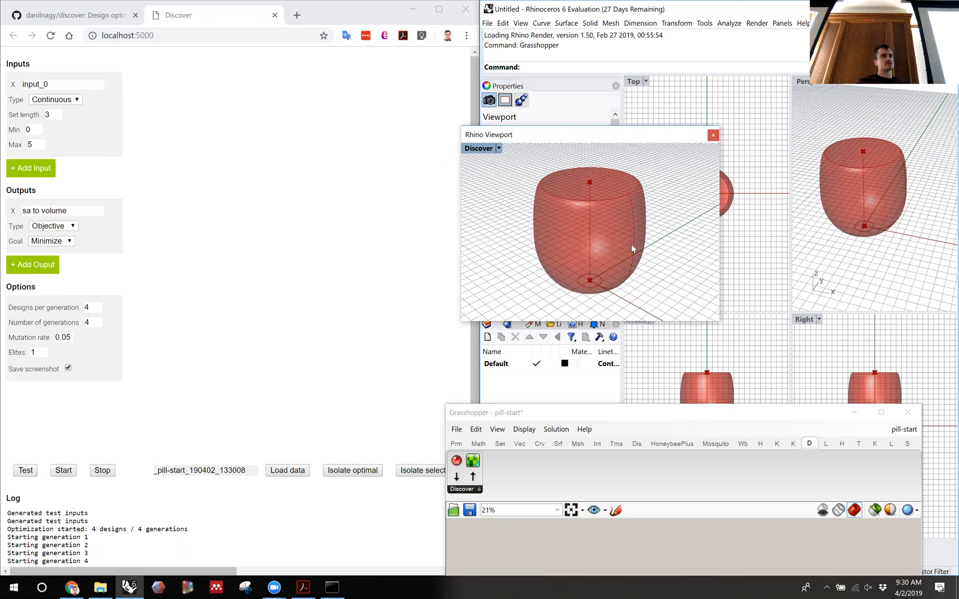
- Load the data of the finished run _pill-start_190402_133008 in Discover and maximize the browser window
{"action": "left_click", "coordinate": [133, 445]}
{"action": "scroll", "coordinate": [122, 537], "scroll_direction": "down", "scroll_amount": 1}
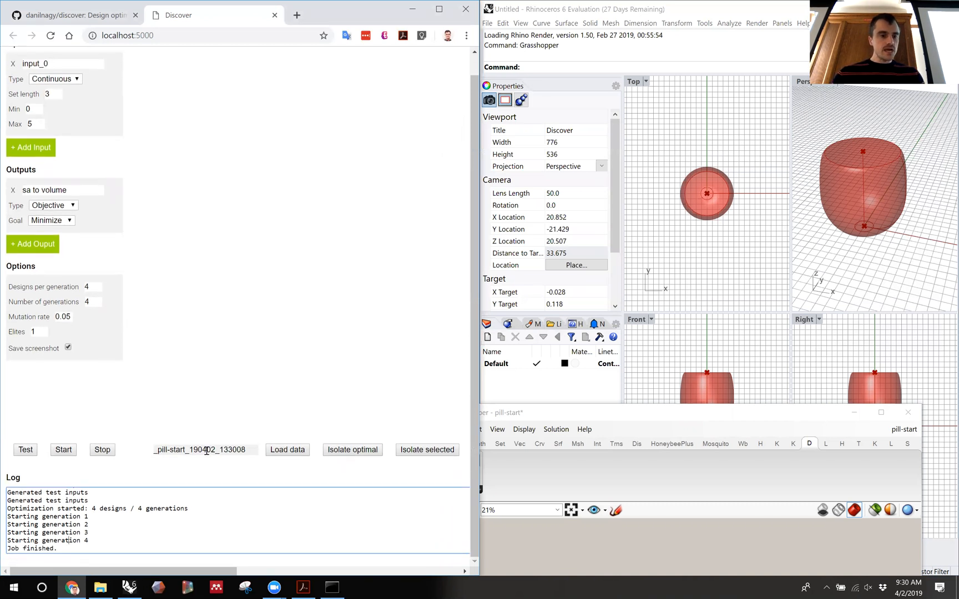
{"action": "left_click_drag", "start_coordinate": [256, 450], "coordinate": [146, 455]}
{"action": "left_click_drag", "start_coordinate": [257, 452], "coordinate": [140, 461]}
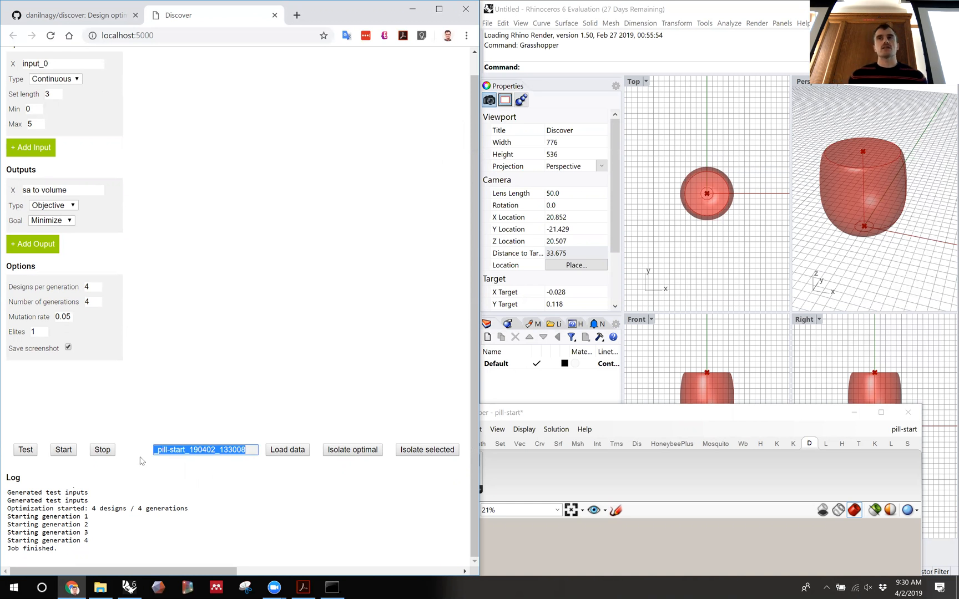
{"action": "left_click", "coordinate": [287, 451]}
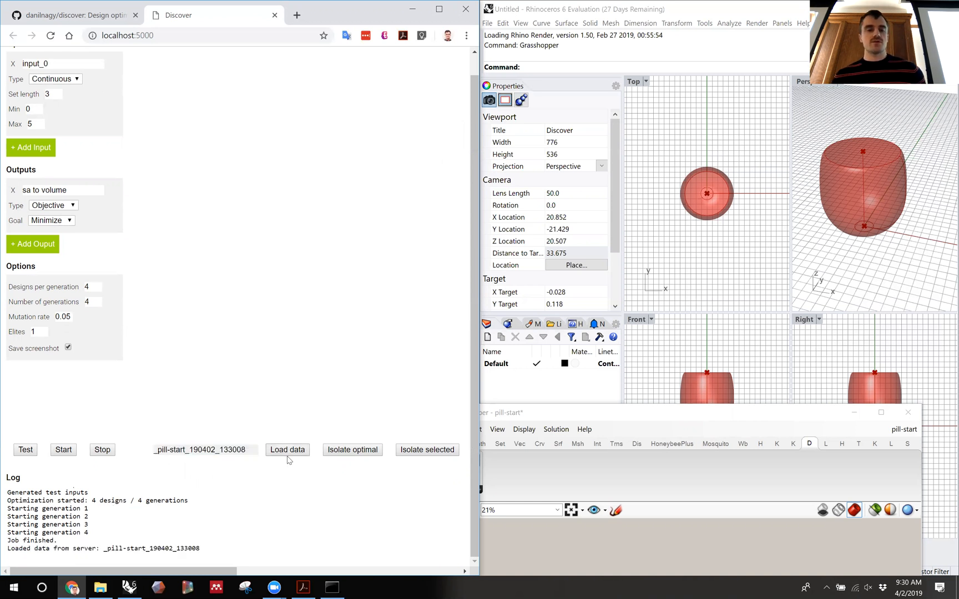
{"action": "left_click", "coordinate": [438, 9]}
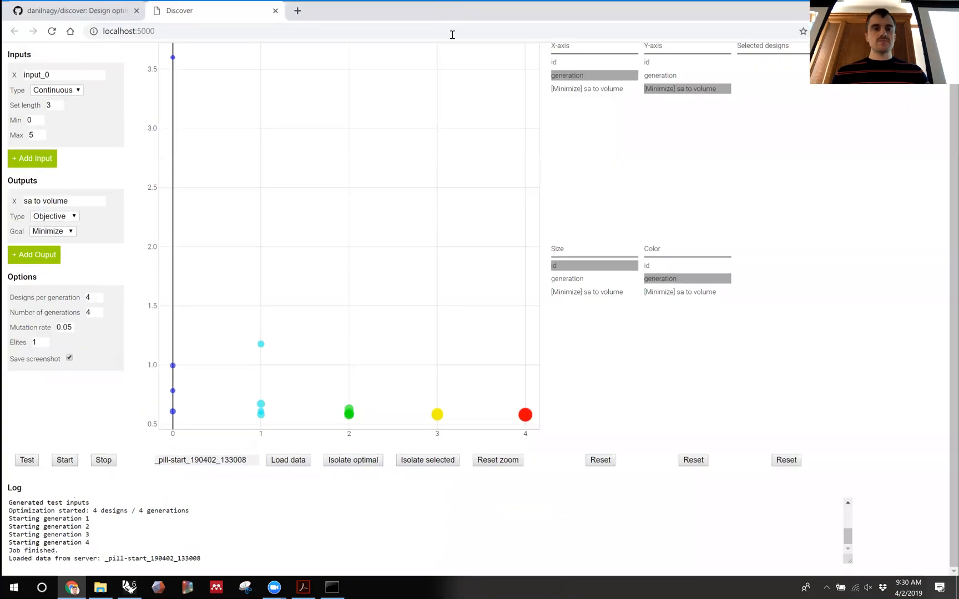
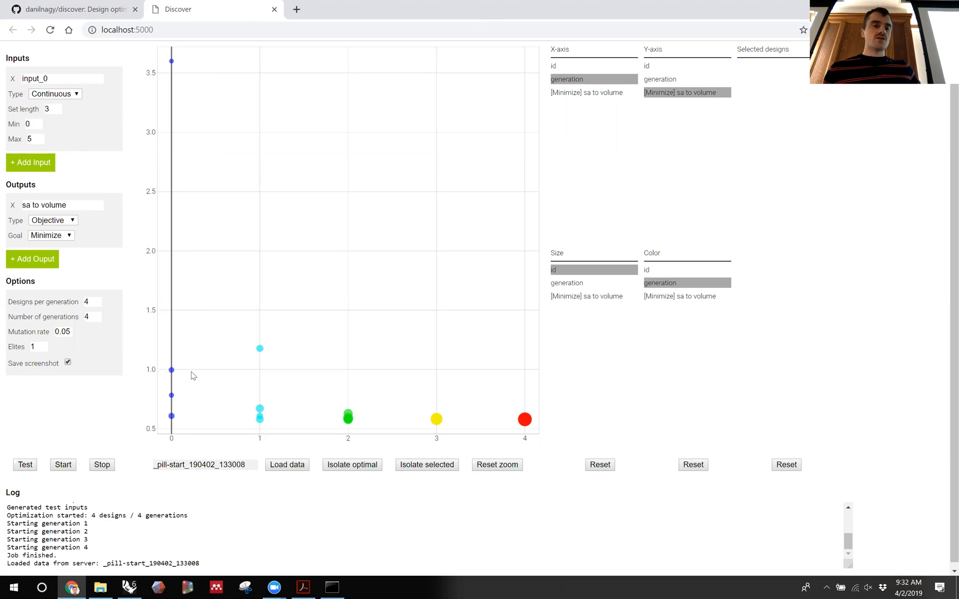
- Examine the sa to volume scores per generation in the scatter plot, shifting and rescaling the vertical axis
{"action": "mouse_move", "coordinate": [172, 62]}
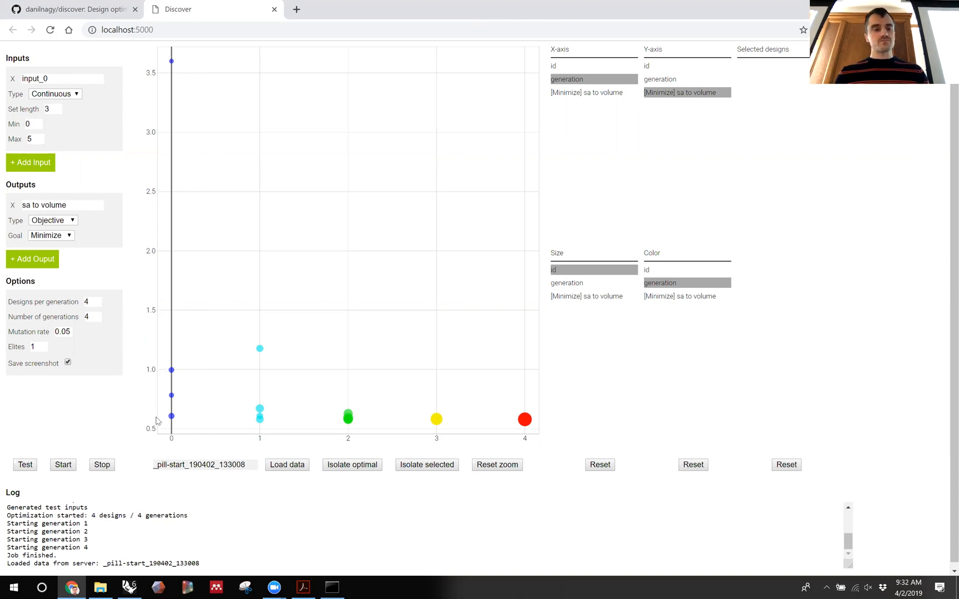
{"action": "left_click_drag", "start_coordinate": [370, 292], "coordinate": [362, 325]}
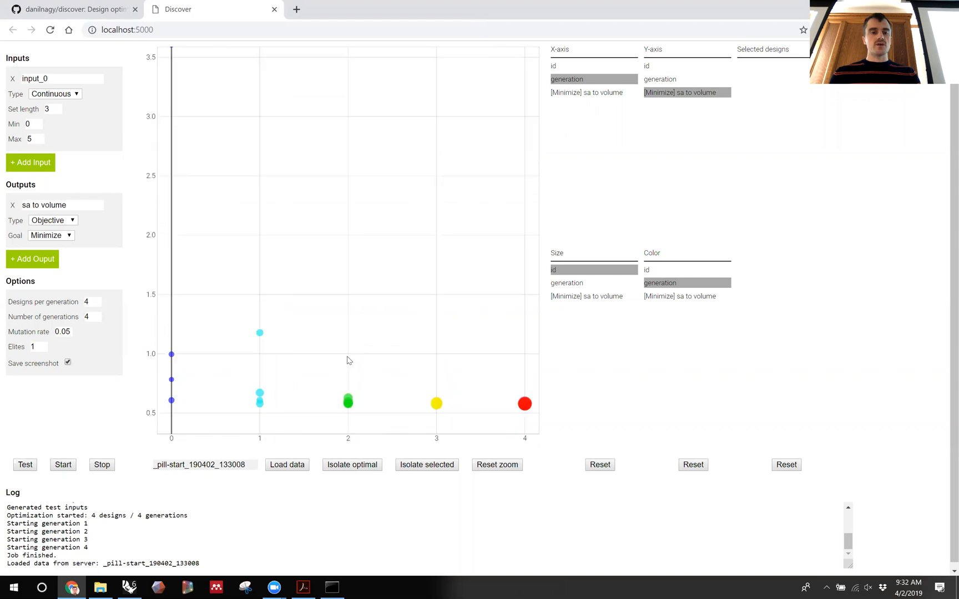
{"action": "scroll", "coordinate": [151, 410], "scroll_direction": "up", "scroll_amount": 3}
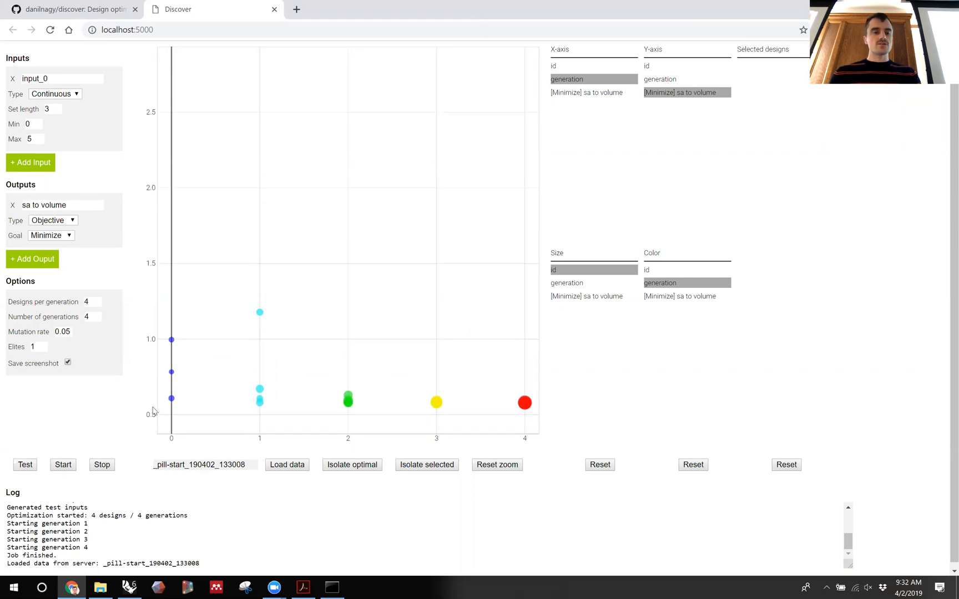
{"action": "scroll", "coordinate": [151, 410], "scroll_direction": "down", "scroll_amount": 3}
{"action": "scroll", "coordinate": [149, 405], "scroll_direction": "up", "scroll_amount": 2}
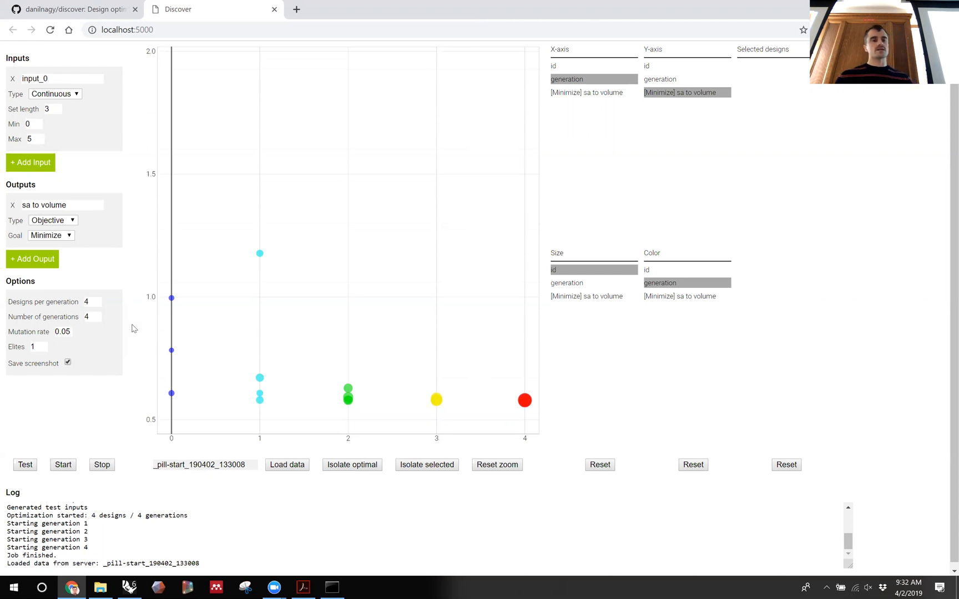
{"action": "mouse_move", "coordinate": [149, 302]}
{"action": "left_mouse_down"}
{"action": "mouse_move", "coordinate": [144, 266]}
{"action": "mouse_move", "coordinate": [145, 304]}
{"action": "mouse_move", "coordinate": [155, 222]}
{"action": "mouse_move", "coordinate": [160, 298]}
{"action": "left_mouse_up"}
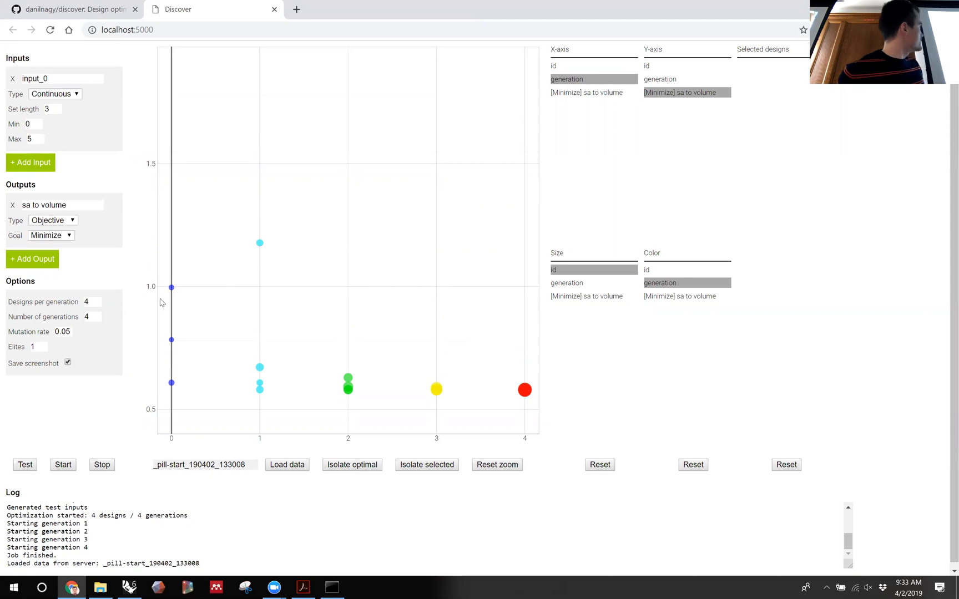
{"action": "left_click_drag", "start_coordinate": [160, 299], "coordinate": [147, 317]}
{"action": "middle_click_drag", "start_coordinate": [147, 317], "coordinate": [147, 307]}
- Inspect the lowest sa to volume scores up close, try rescaling the generation axis, and reset the plot's zoom
{"action": "scroll", "coordinate": [154, 410], "scroll_direction": "up", "scroll_amount": 10}
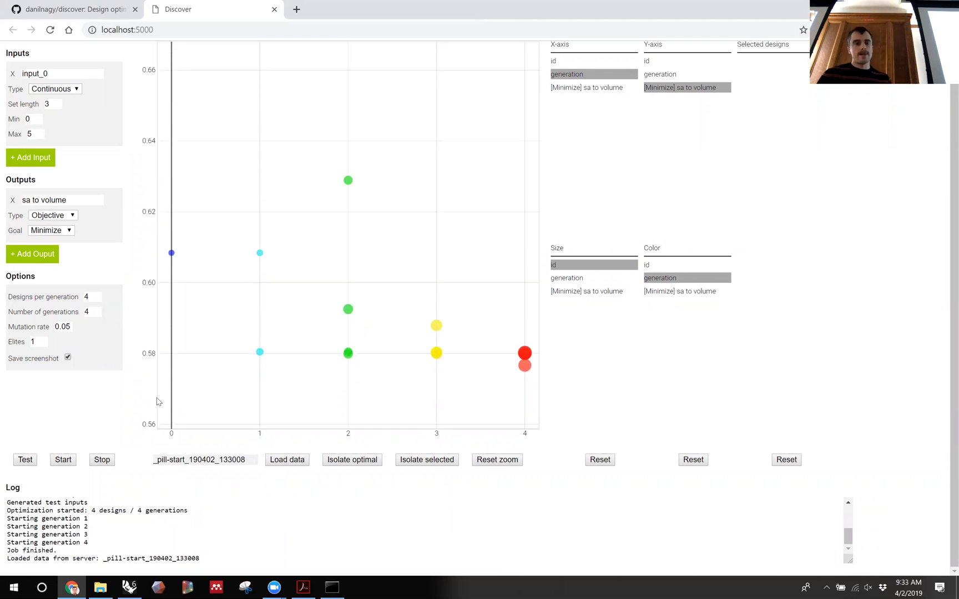
{"action": "scroll", "coordinate": [194, 439], "scroll_direction": "down", "scroll_amount": 1}
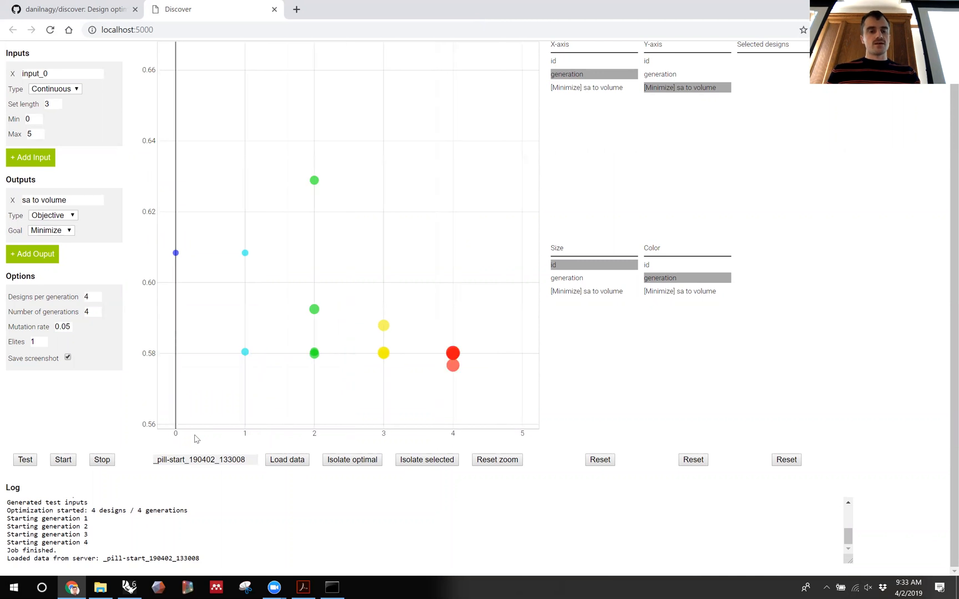
{"action": "scroll", "coordinate": [198, 439], "scroll_direction": "up", "scroll_amount": 1}
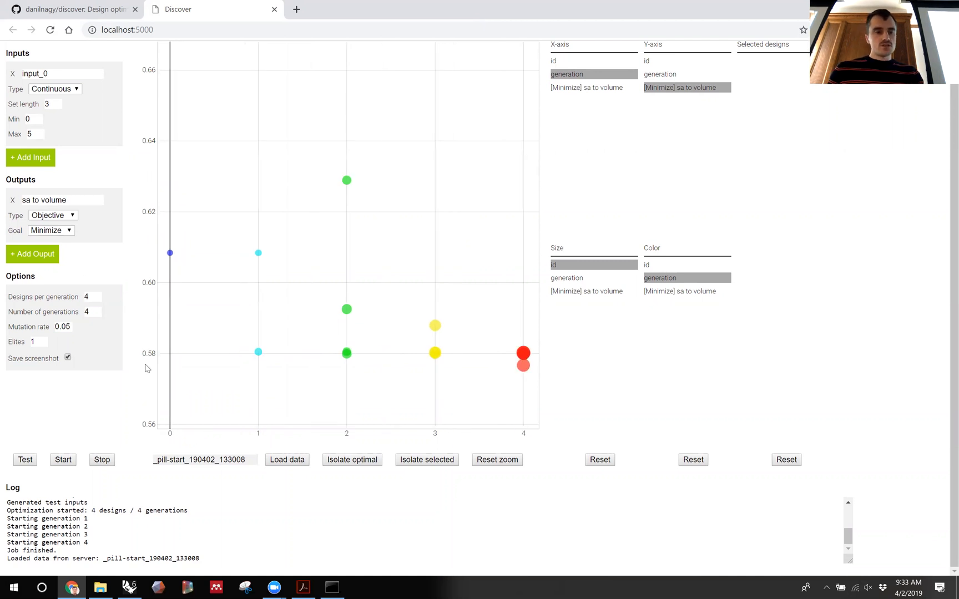
{"action": "scroll", "coordinate": [156, 369], "scroll_direction": "down", "scroll_amount": 2}
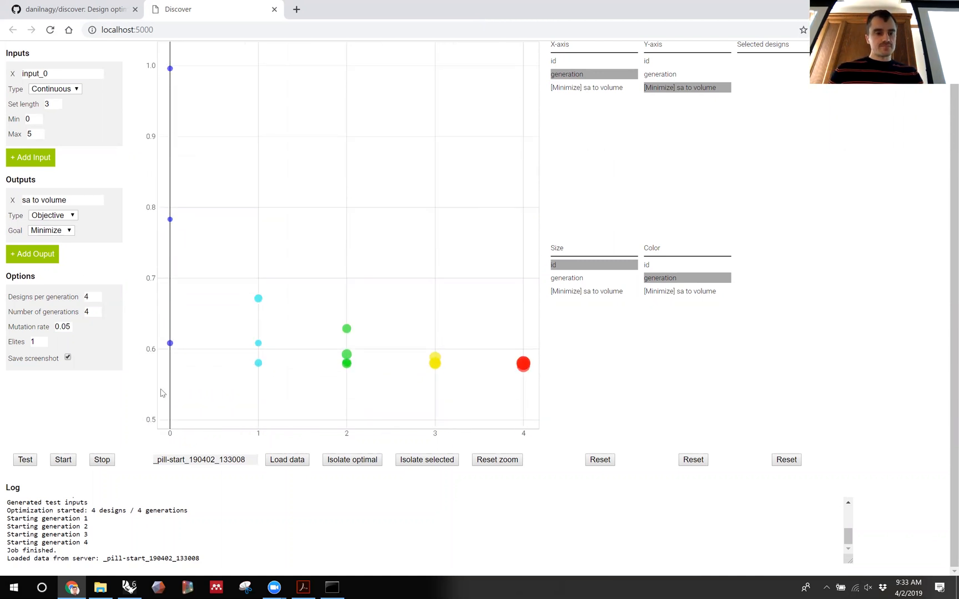
{"action": "scroll", "coordinate": [157, 364], "scroll_direction": "down", "scroll_amount": 2}
{"action": "left_click", "coordinate": [480, 461]}
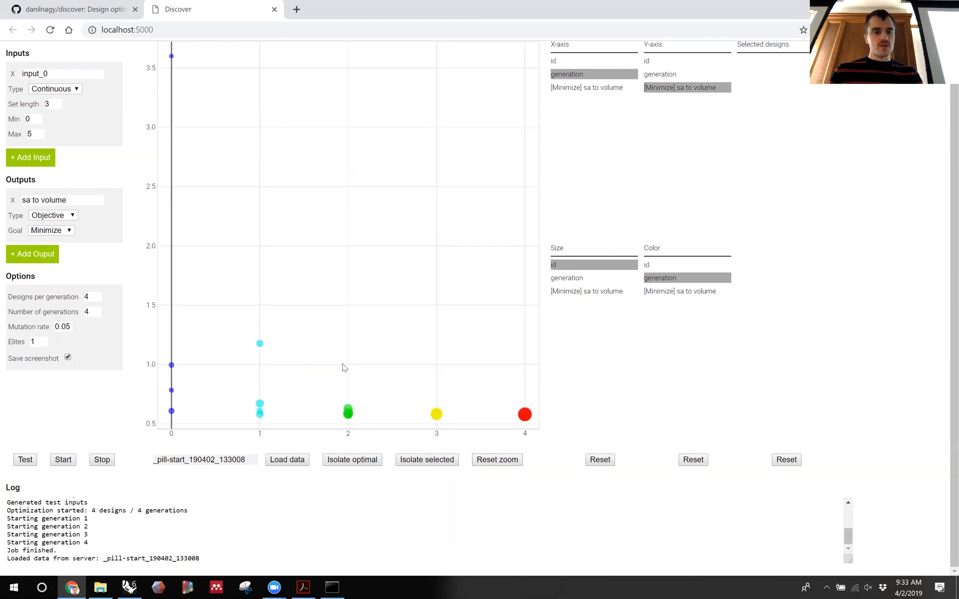
- Inspect the lowest sa to volume scores up close and preview the best-scoring designs of generations 0 and 1
{"action": "scroll", "coordinate": [150, 423], "scroll_direction": "up", "scroll_amount": 3}
{"action": "scroll", "coordinate": [148, 425], "scroll_direction": "up", "scroll_amount": 4}
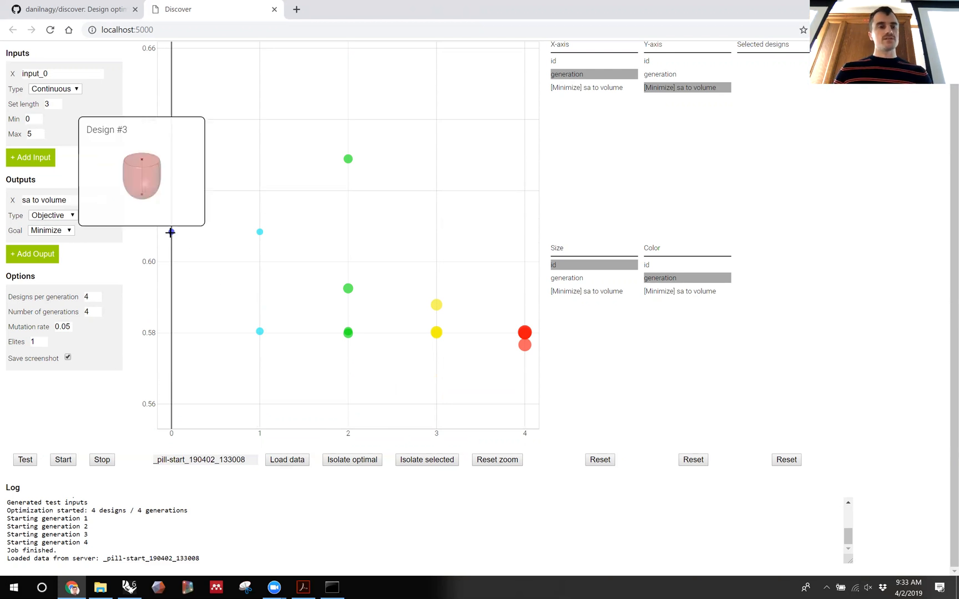
{"action": "mouse_move", "coordinate": [260, 331]}
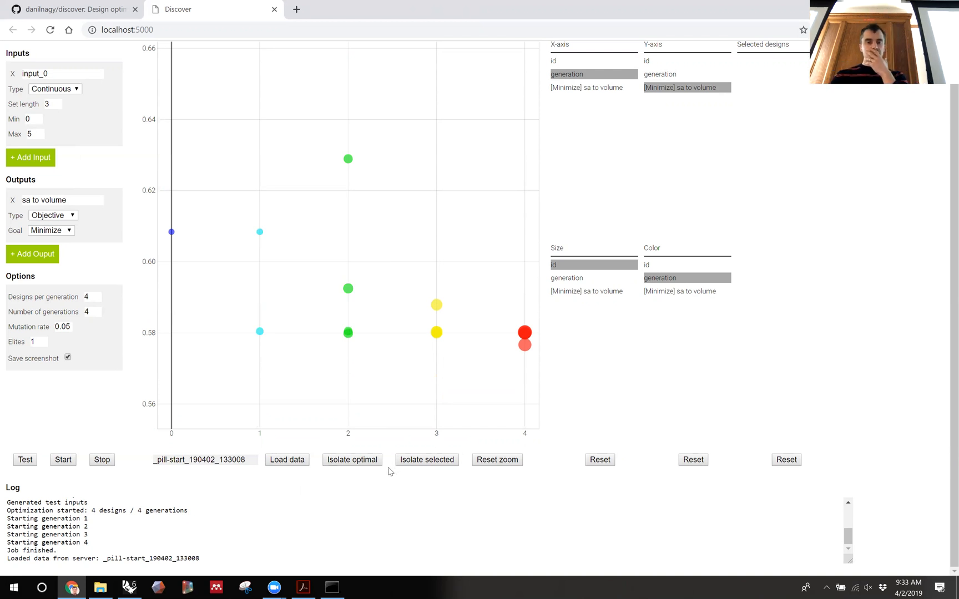
{"action": "left_click_drag", "start_coordinate": [375, 398], "coordinate": [373, 407]}
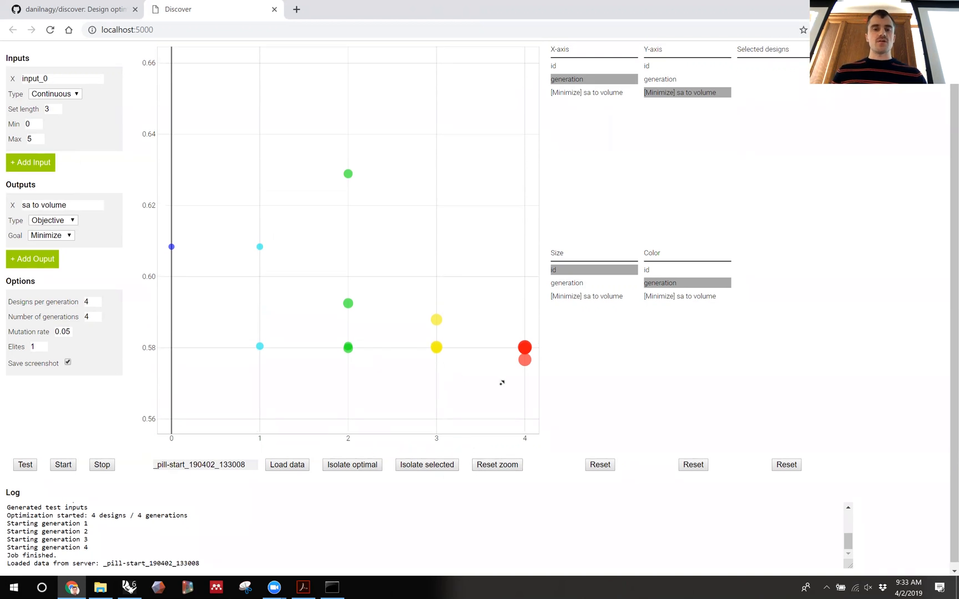
{"action": "scroll", "coordinate": [557, 442], "scroll_direction": "up", "scroll_amount": 1}
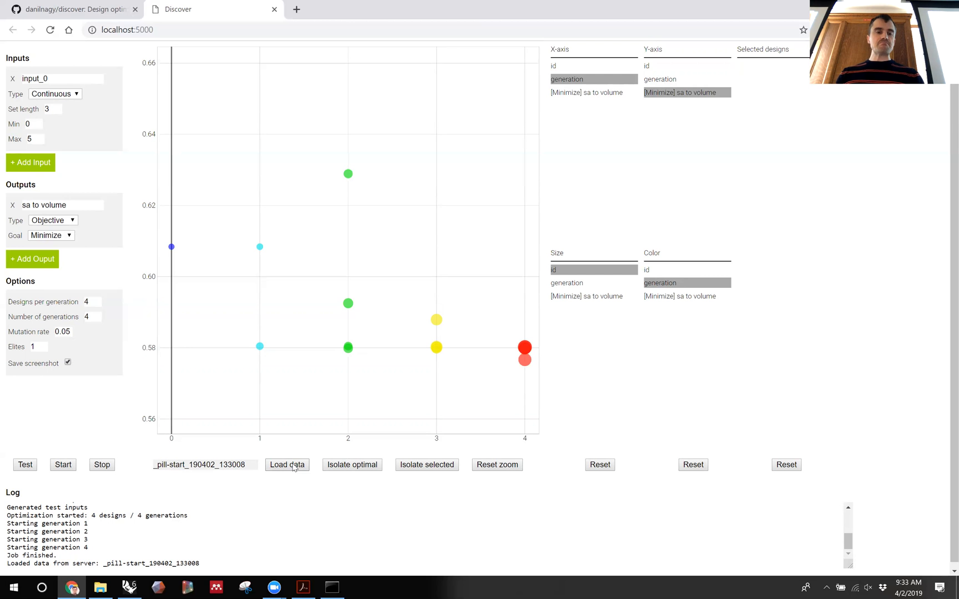
- Isolate the optimal designs in the scatter plot, inspect the remaining point, and bring all designs back into the plot
{"action": "left_click", "coordinate": [364, 468]}
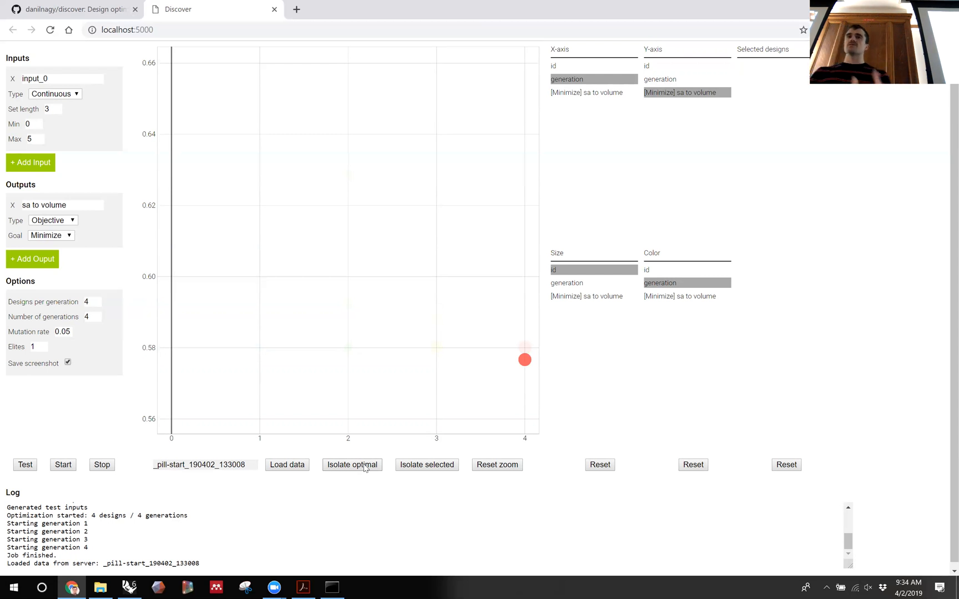
{"action": "mouse_move", "coordinate": [523, 358]}
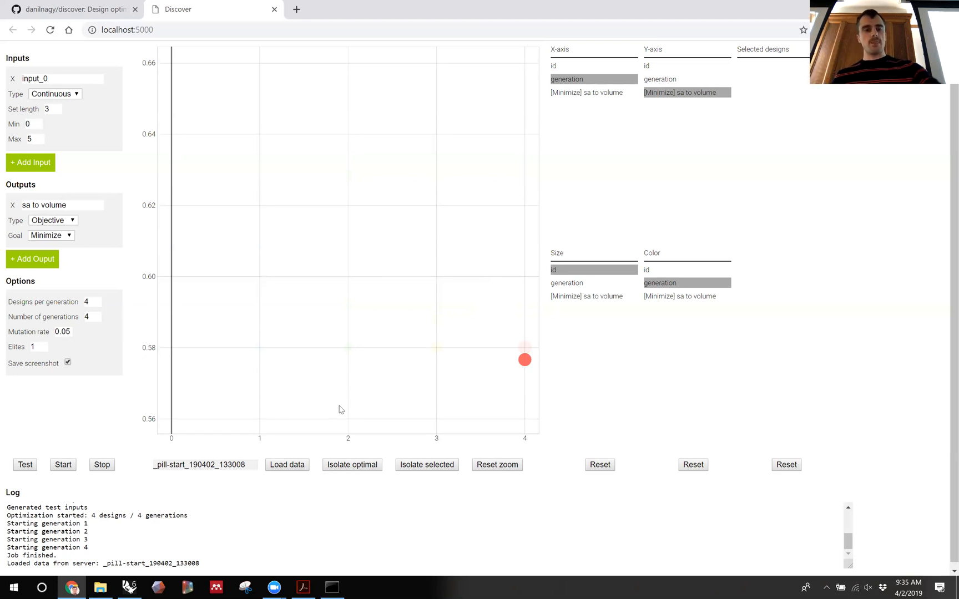
{"action": "left_click", "coordinate": [366, 468]}
{"action": "left_click", "coordinate": [350, 464]}
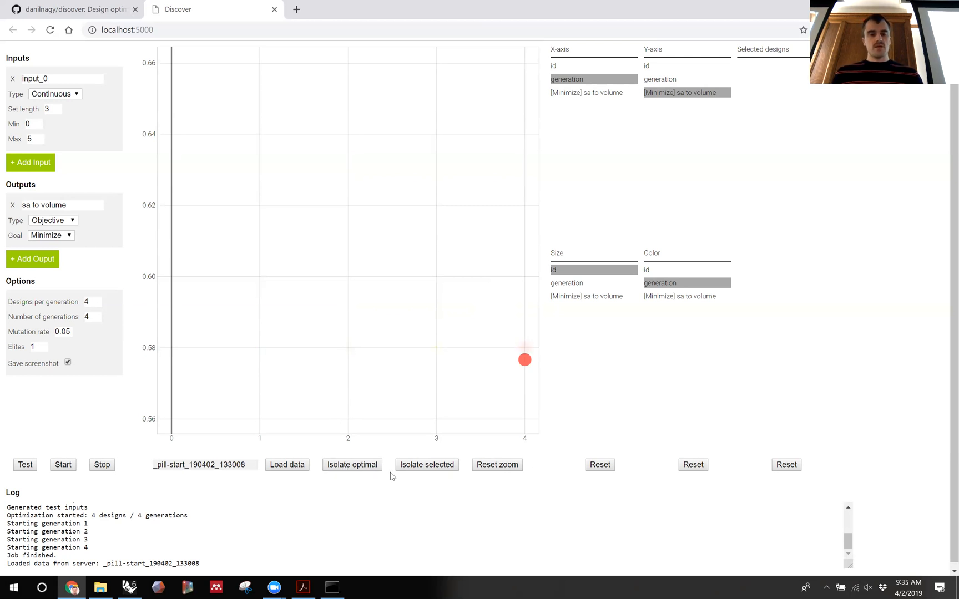
{"action": "left_click", "coordinate": [366, 472]}
{"action": "left_click", "coordinate": [427, 468]}
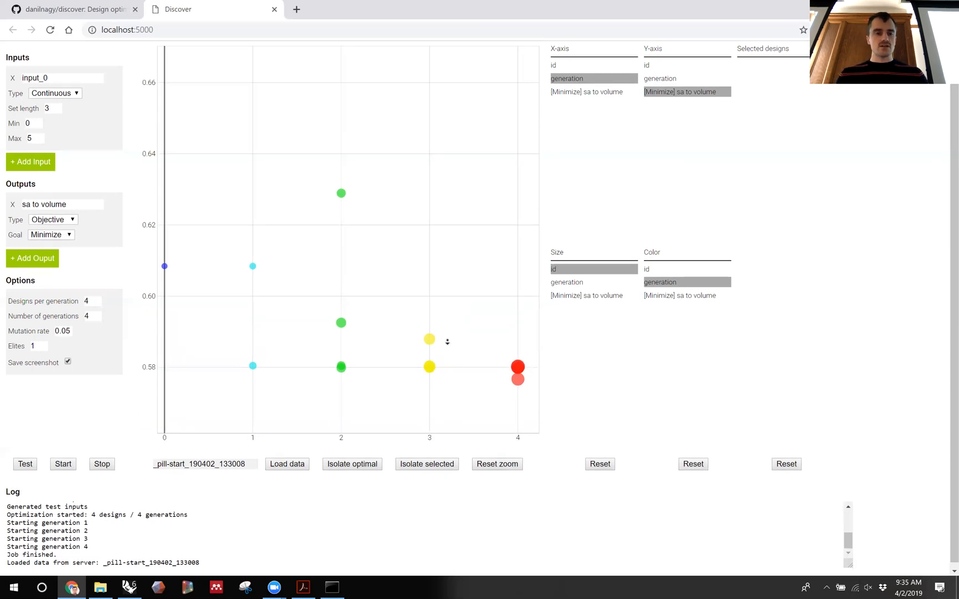
- Add designs #11, #14, #4 and #17 from the scatter plot to the selected designs
{"action": "mouse_move", "coordinate": [343, 378]}
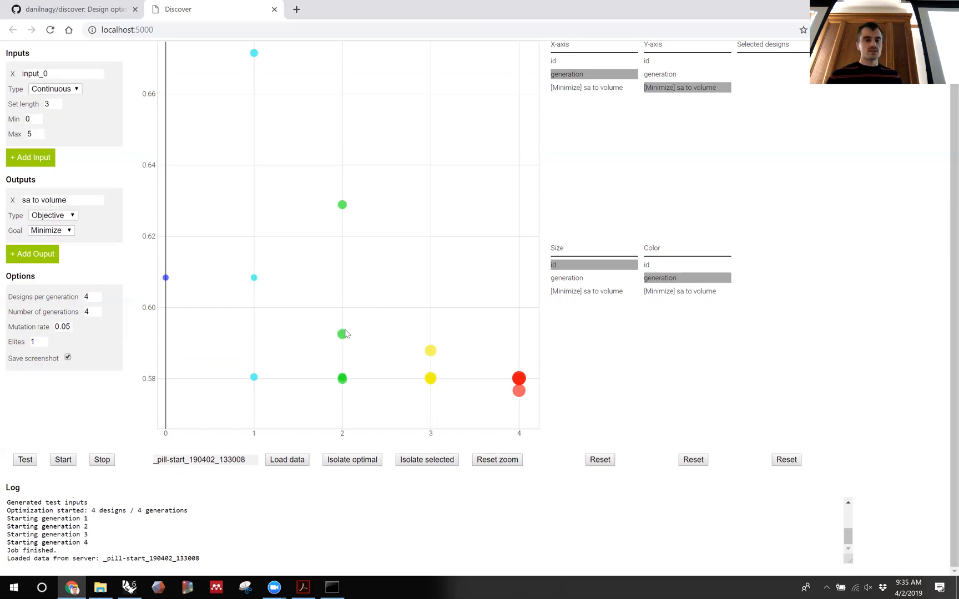
{"action": "mouse_move", "coordinate": [344, 331]}
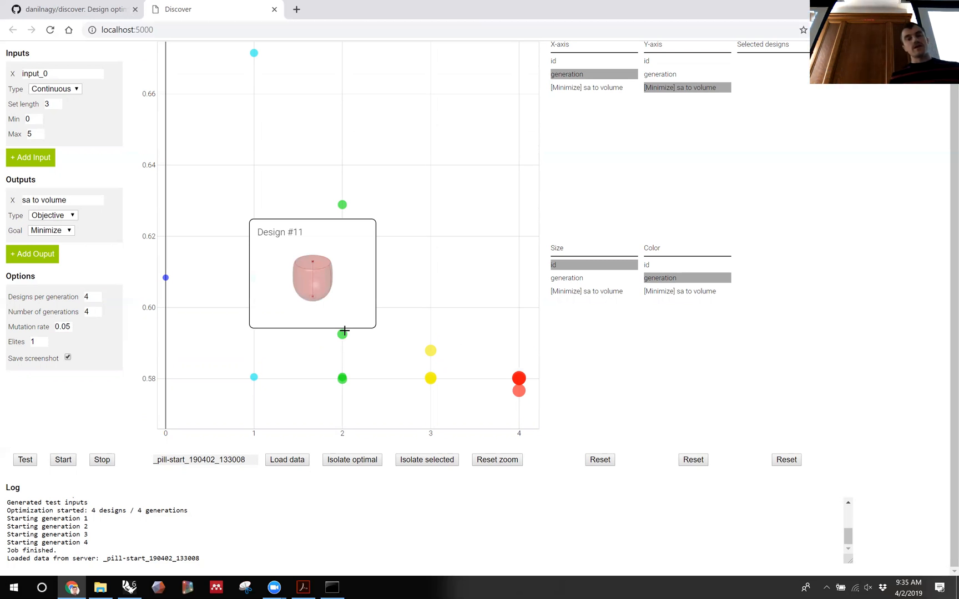
{"action": "left_click", "coordinate": [343, 334]}
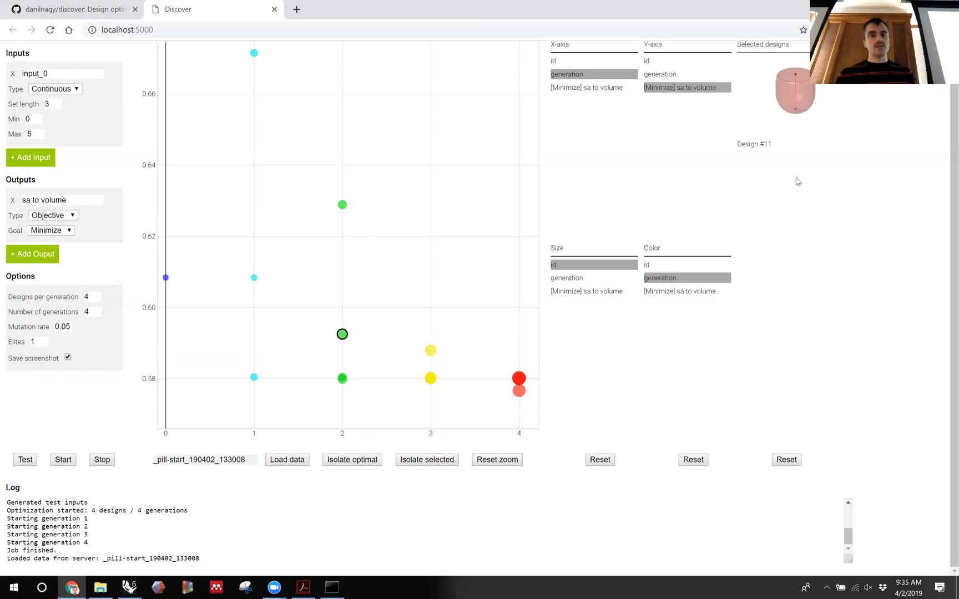
{"action": "scroll", "coordinate": [854, 186], "scroll_direction": "up", "scroll_amount": 1}
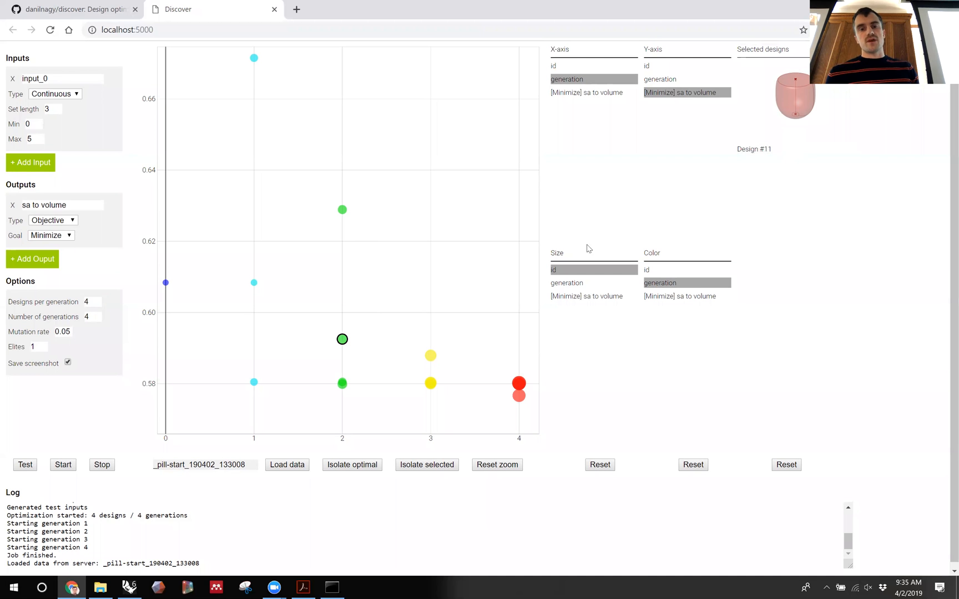
{"action": "left_click", "coordinate": [430, 356]}
{"action": "left_click", "coordinate": [254, 283]}
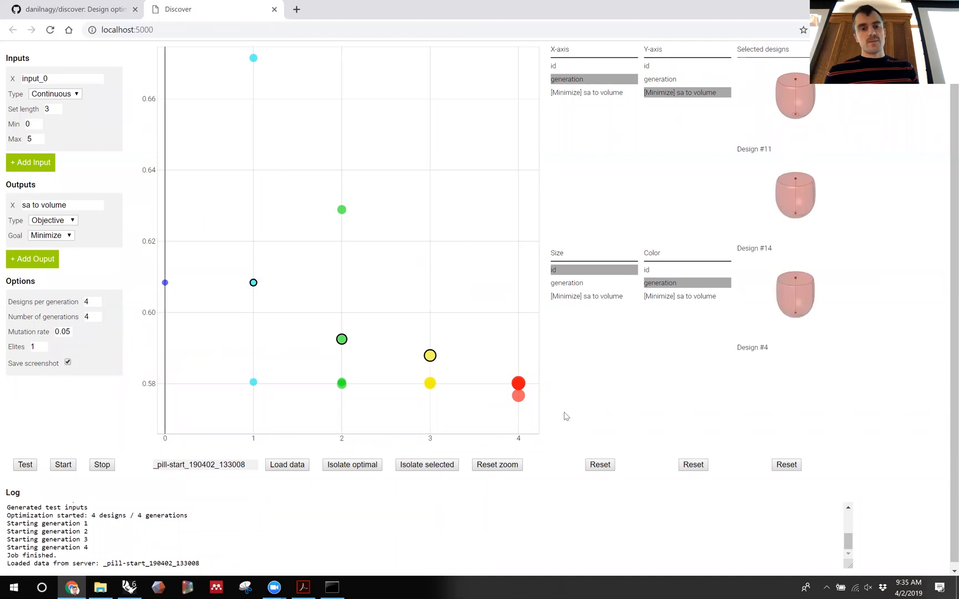
{"action": "left_click", "coordinate": [518, 396]}
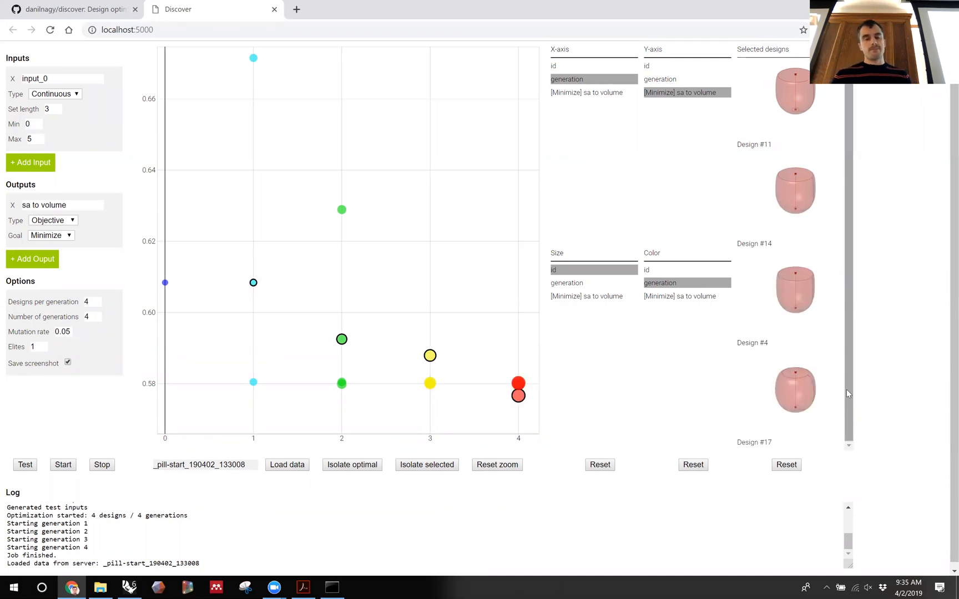
{"action": "double_click", "coordinate": [440, 10]}
{"action": "left_click_drag", "start_coordinate": [104, 320], "coordinate": [69, 322]}
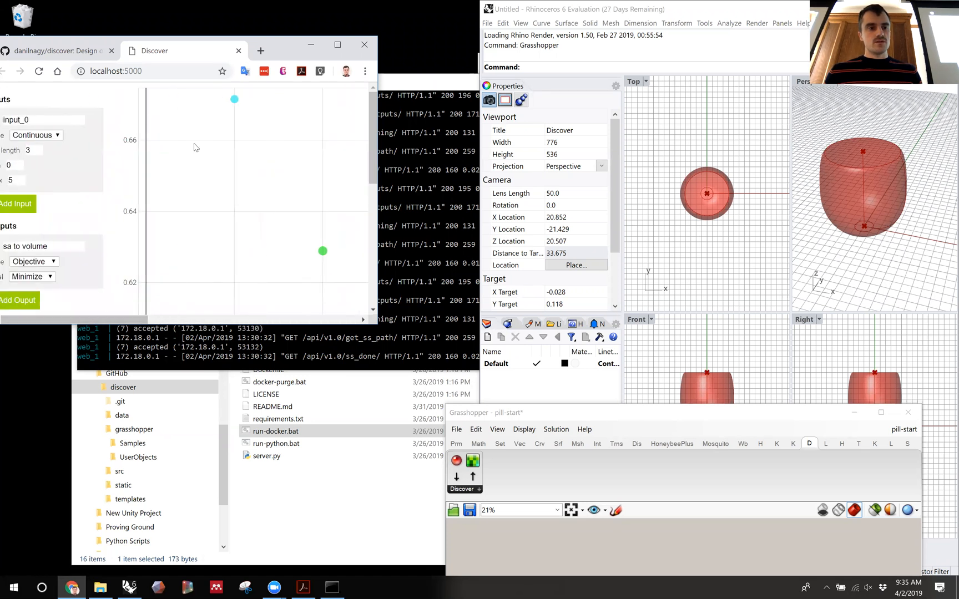
{"action": "left_click", "coordinate": [338, 46]}
- Reset the plot's zoom and add the generation 0 design with the highest sa to volume score to the selected designs
{"action": "left_click", "coordinate": [497, 465]}
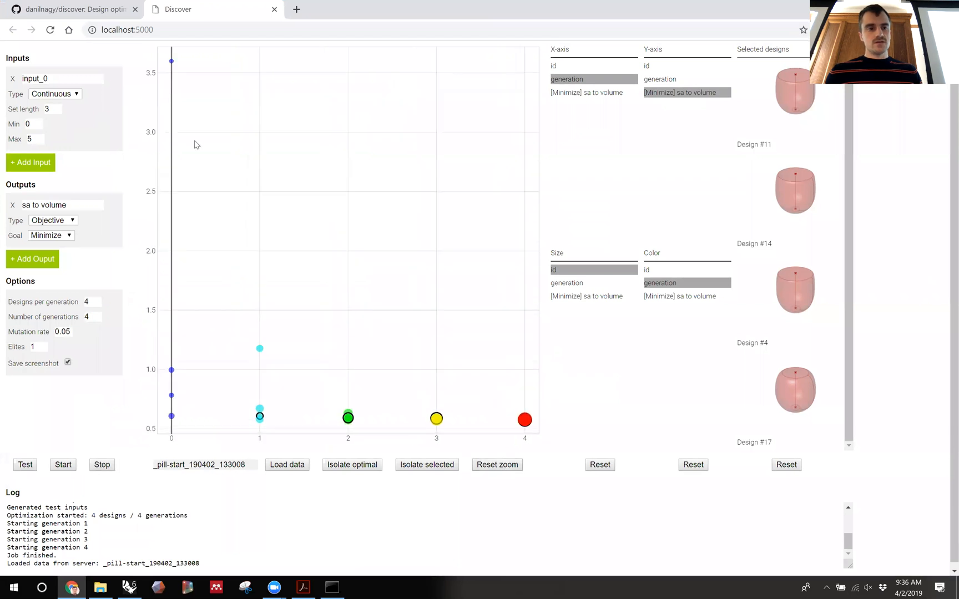
{"action": "left_click", "coordinate": [171, 61]}
{"action": "scroll", "coordinate": [797, 335], "scroll_direction": "down", "scroll_amount": 2}
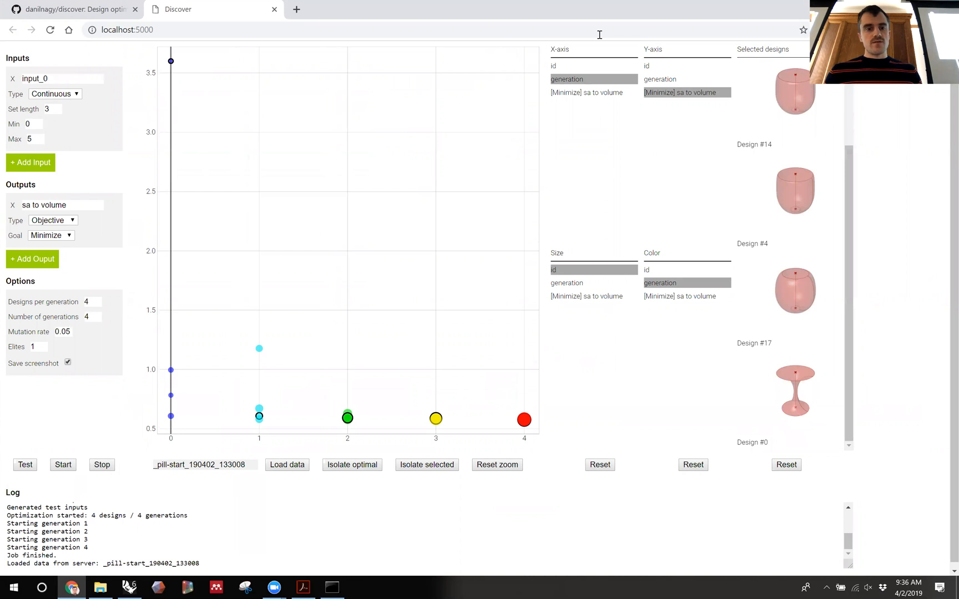
- Dock the browser beside Rhino and load Design #0 from the selected designs into the Rhino model
{"action": "left_click_drag", "start_coordinate": [318, 7], "coordinate": [1, 26]}
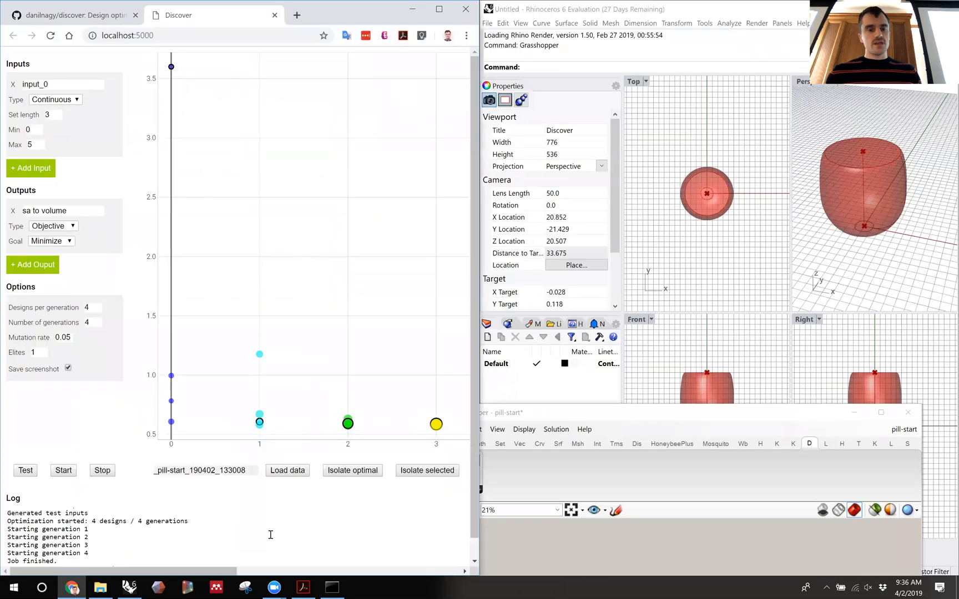
{"action": "left_click_drag", "start_coordinate": [190, 570], "coordinate": [495, 575]}
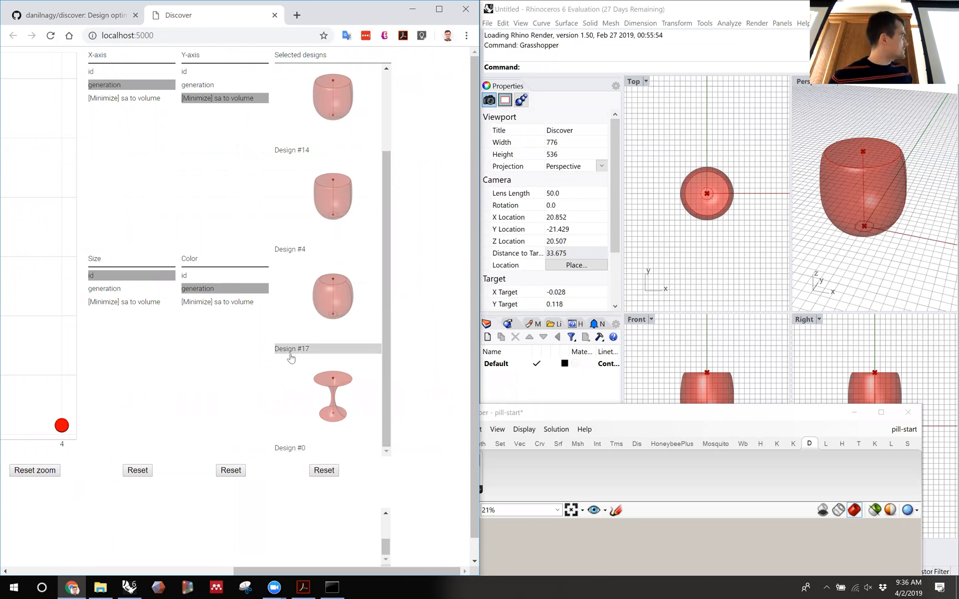
{"action": "left_click", "coordinate": [292, 449]}
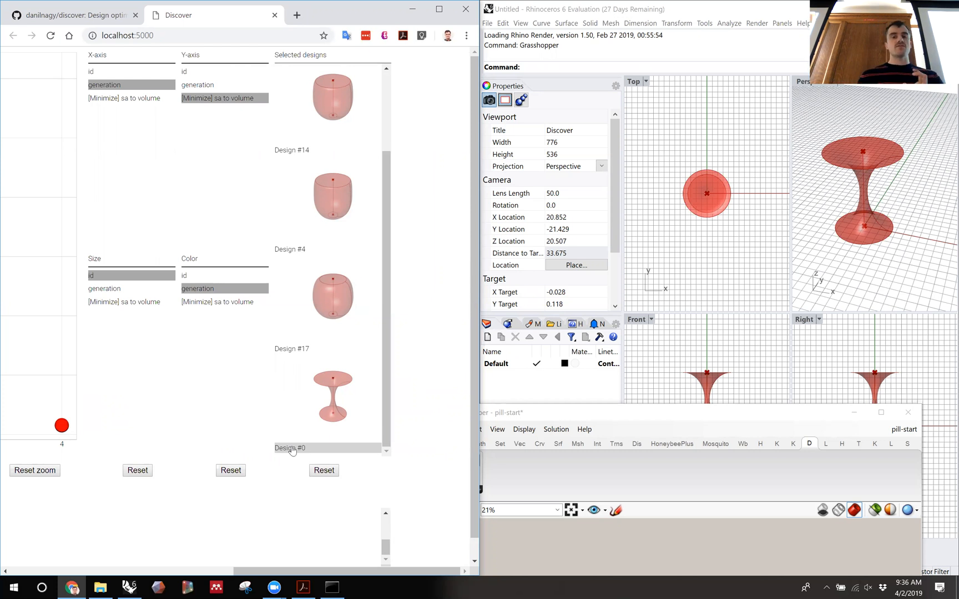
- Bring the Grasshopper window forward and move it slightly higher over the Rhino viewports
{"action": "left_click_drag", "start_coordinate": [597, 417], "coordinate": [606, 393]}
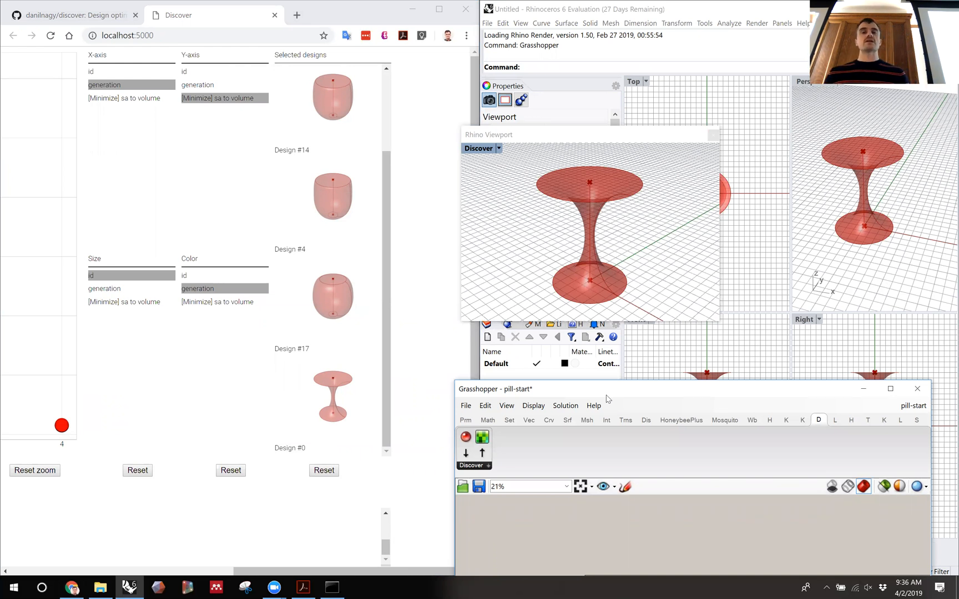
{"action": "left_click_drag", "start_coordinate": [649, 393], "coordinate": [632, 389]}
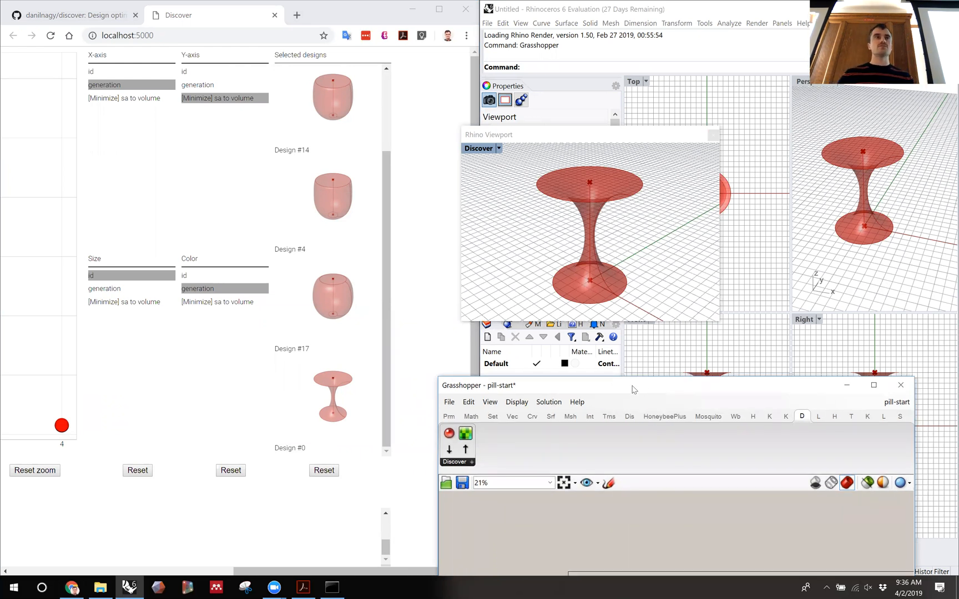
- Reinstate design #17 and design #14 in Rhino from the selected designs, and maximize the browser window
{"action": "left_click", "coordinate": [384, 383]}
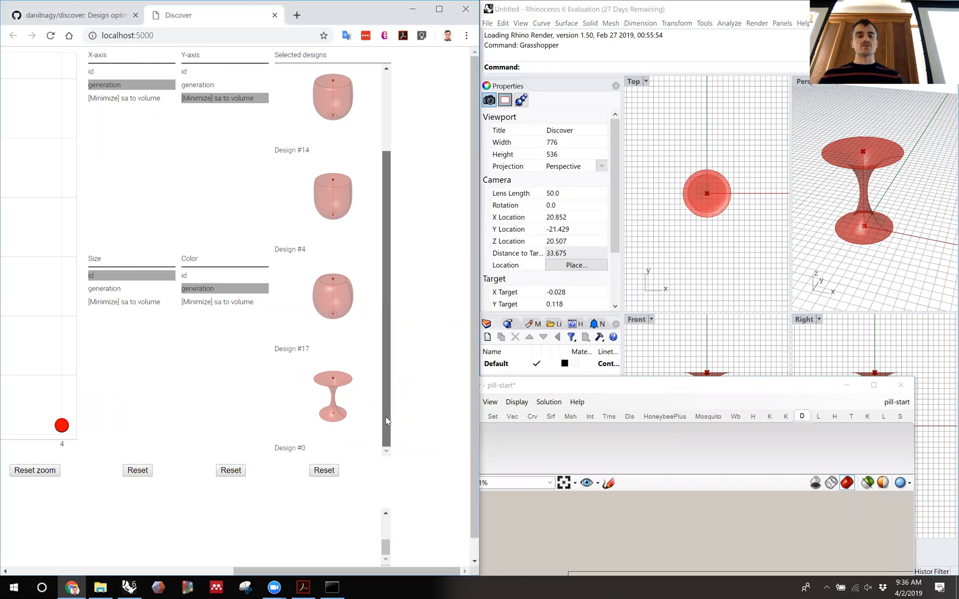
{"action": "left_click", "coordinate": [295, 349]}
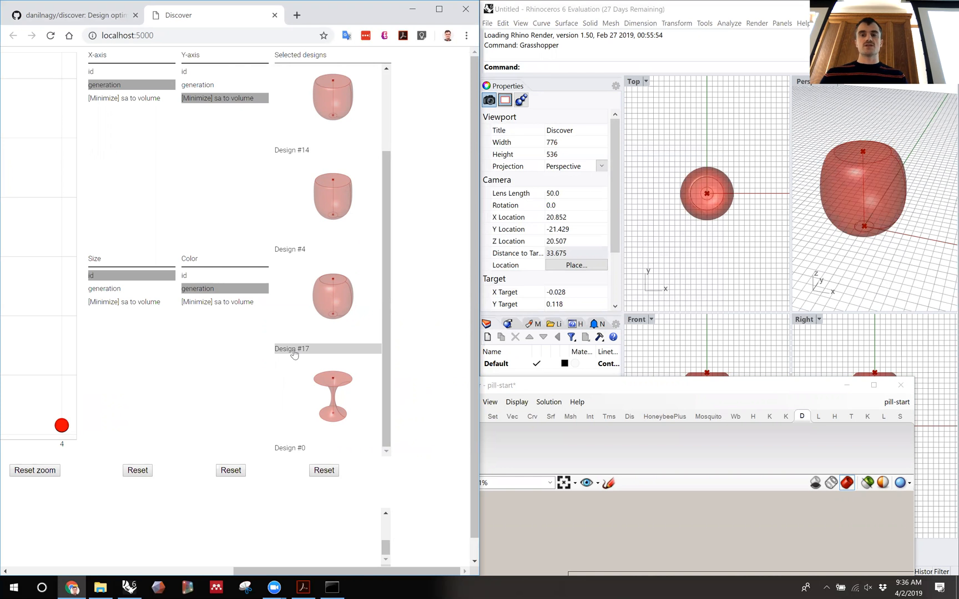
{"action": "left_click", "coordinate": [288, 150]}
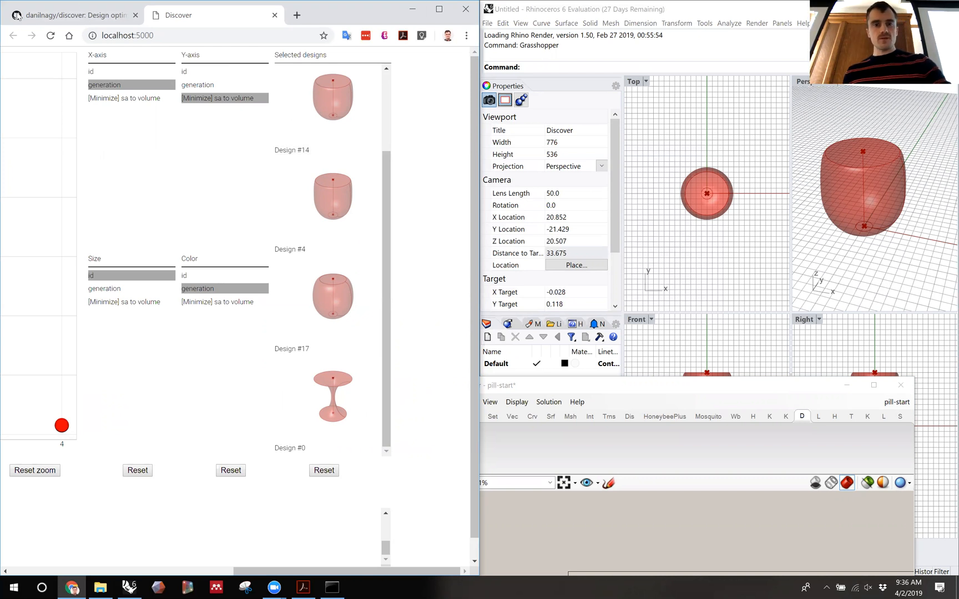
{"action": "left_click", "coordinate": [439, 9]}
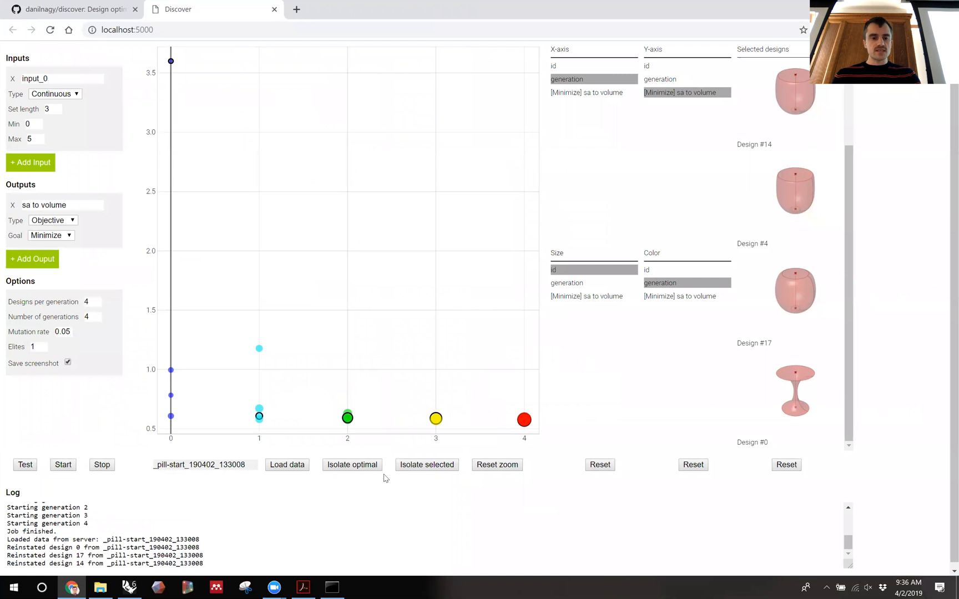
- Isolate the selected designs and the optimal designs in the scatter plot, and restore the full plot
{"action": "left_click", "coordinate": [425, 469]}
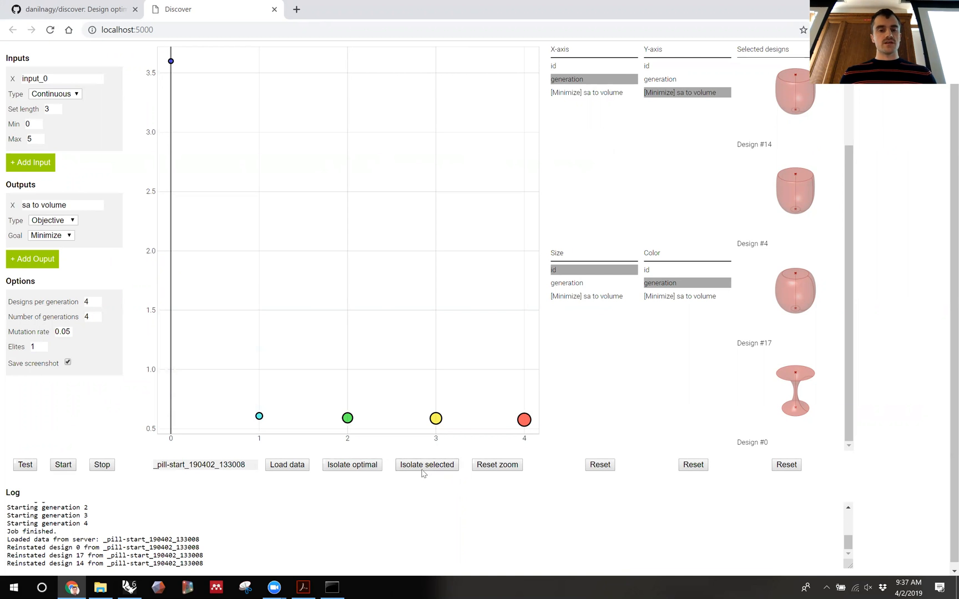
{"action": "left_click", "coordinate": [371, 469]}
{"action": "left_click", "coordinate": [371, 469]}
{"action": "left_click", "coordinate": [375, 467]}
{"action": "left_click", "coordinate": [375, 468]}
{"action": "left_click", "coordinate": [457, 470]}
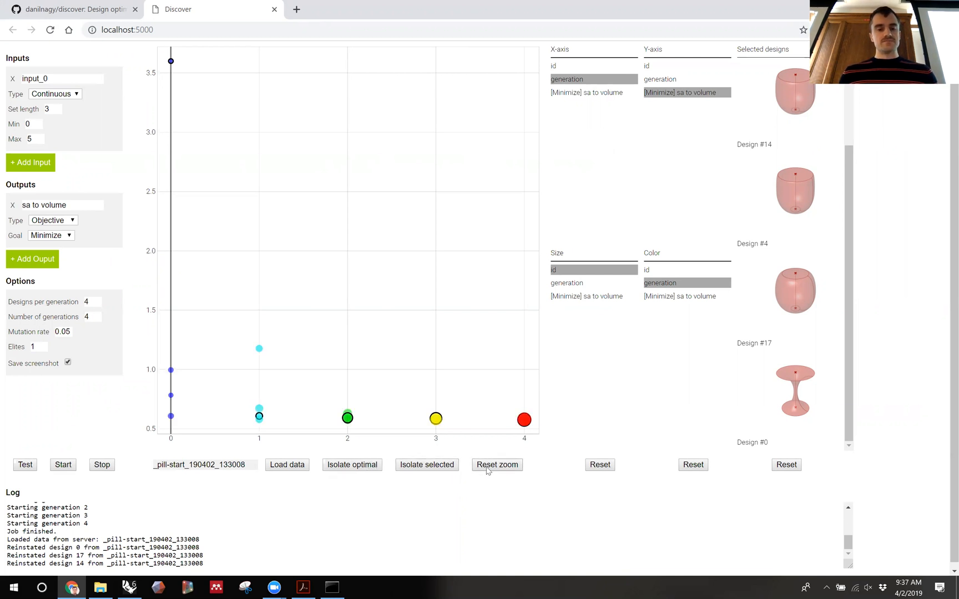
- Deselect the outlined generation 2 design in the plot and toggle the selection of the generation 3 design
{"action": "left_click", "coordinate": [349, 420]}
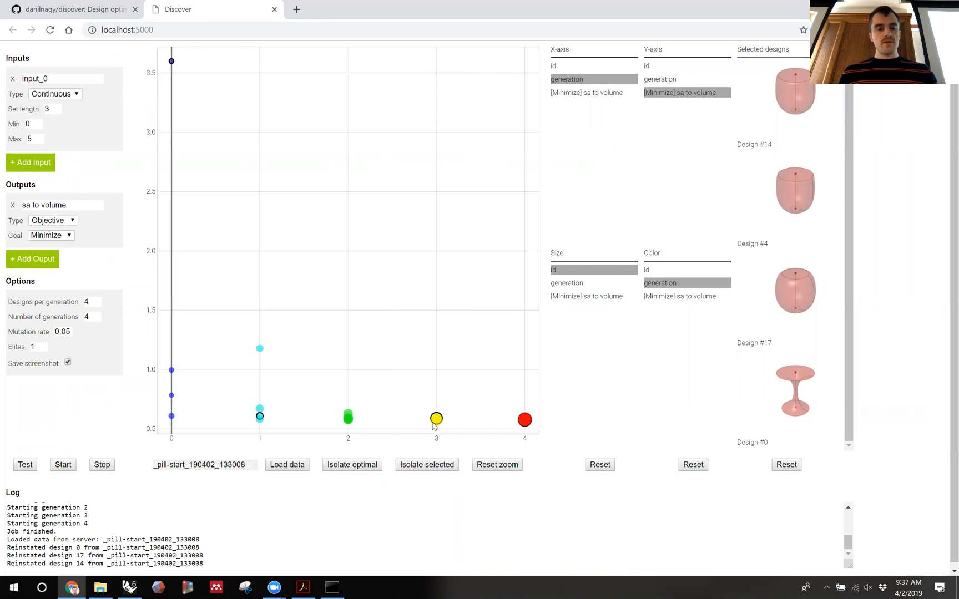
{"action": "left_click", "coordinate": [436, 421]}
{"action": "left_click", "coordinate": [437, 419]}
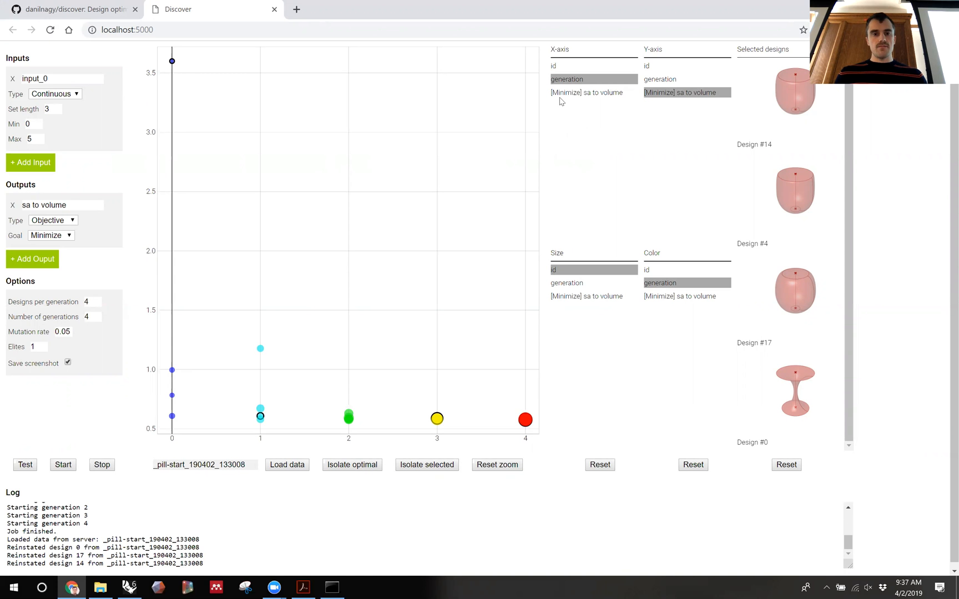
- Compare the scatter plot with its X-axis set to id and set to generation
{"action": "left_click", "coordinate": [566, 67]}
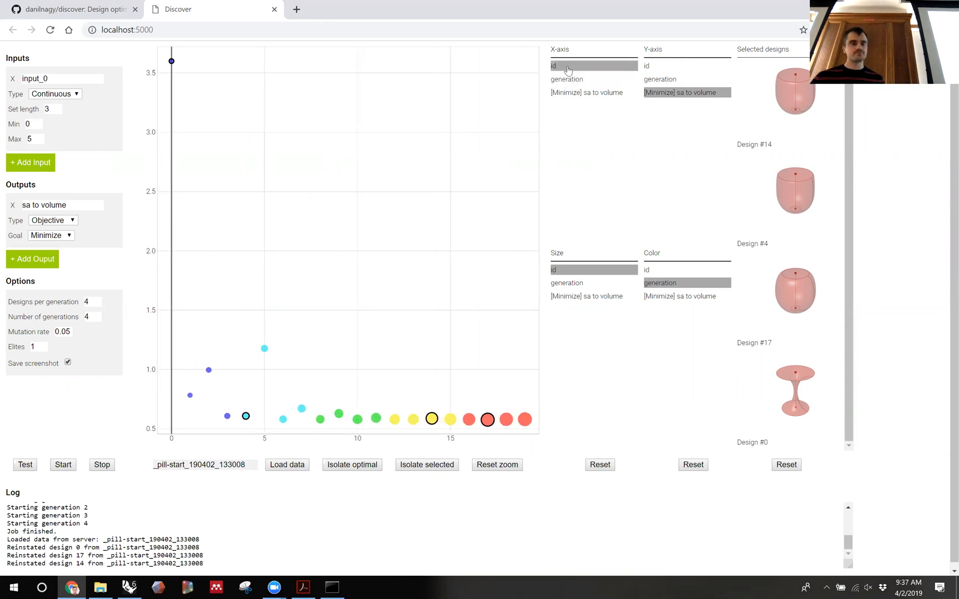
{"action": "left_click", "coordinate": [566, 79]}
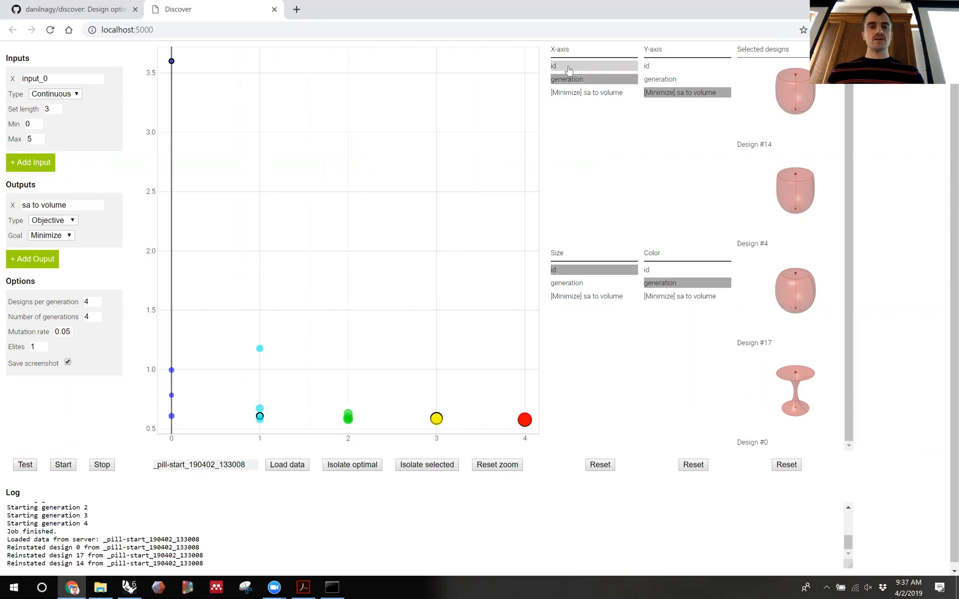
{"action": "left_click", "coordinate": [568, 67]}
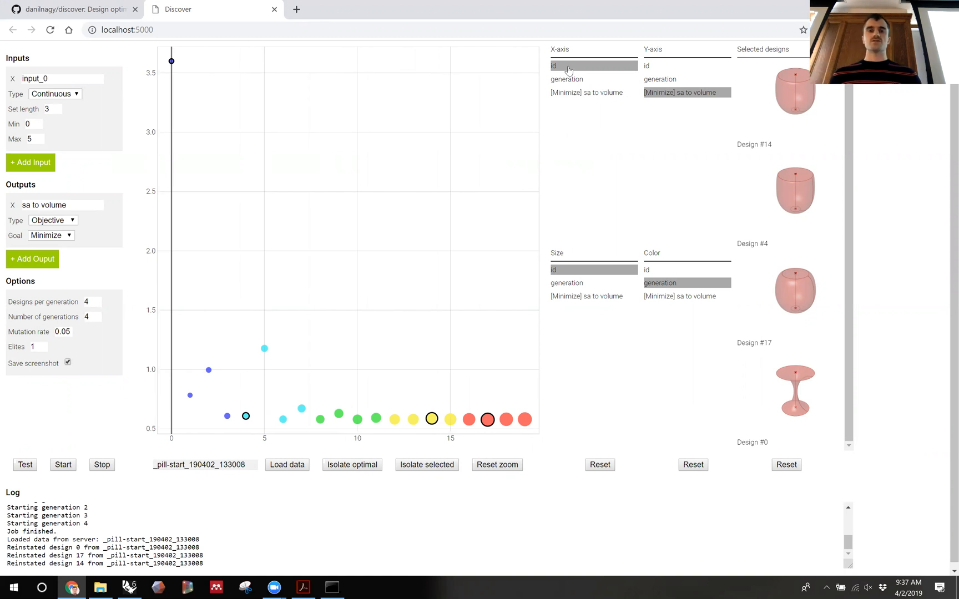
{"action": "left_click", "coordinate": [571, 81]}
{"action": "left_click", "coordinate": [572, 69]}
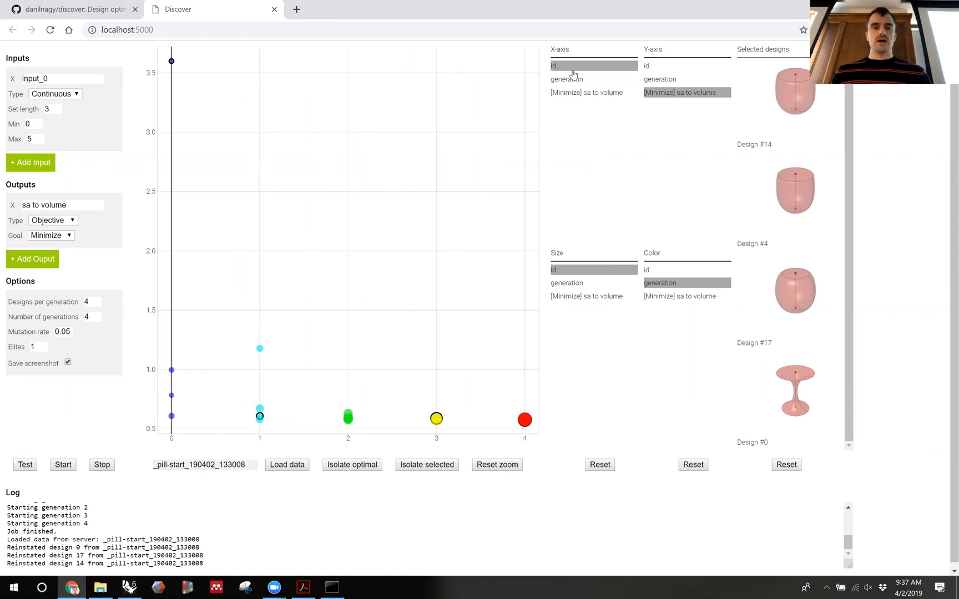
{"action": "left_click", "coordinate": [572, 81]}
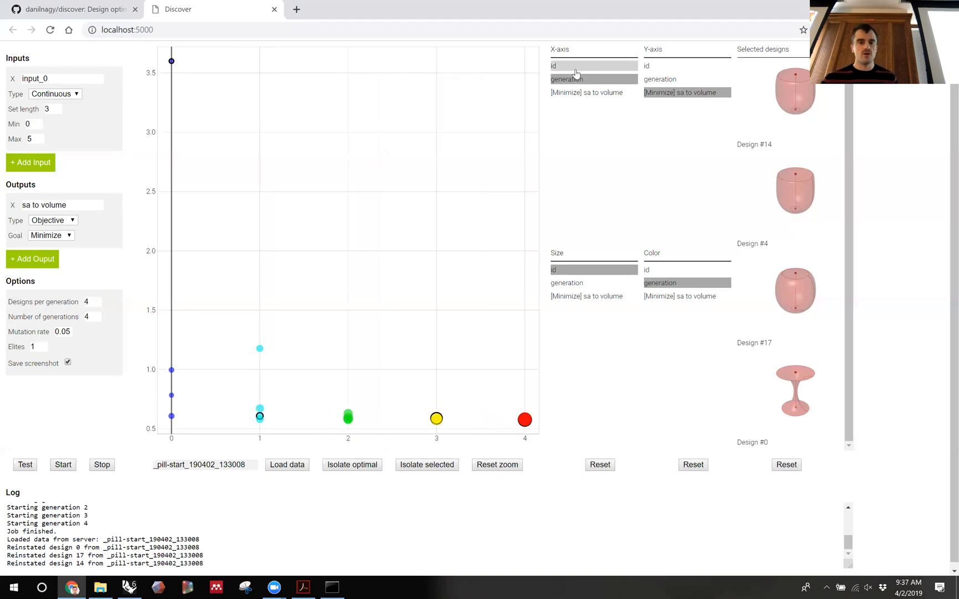
{"action": "left_click", "coordinate": [575, 66]}
{"action": "left_click", "coordinate": [577, 79]}
{"action": "left_click", "coordinate": [576, 67]}
{"action": "left_click", "coordinate": [580, 79]}
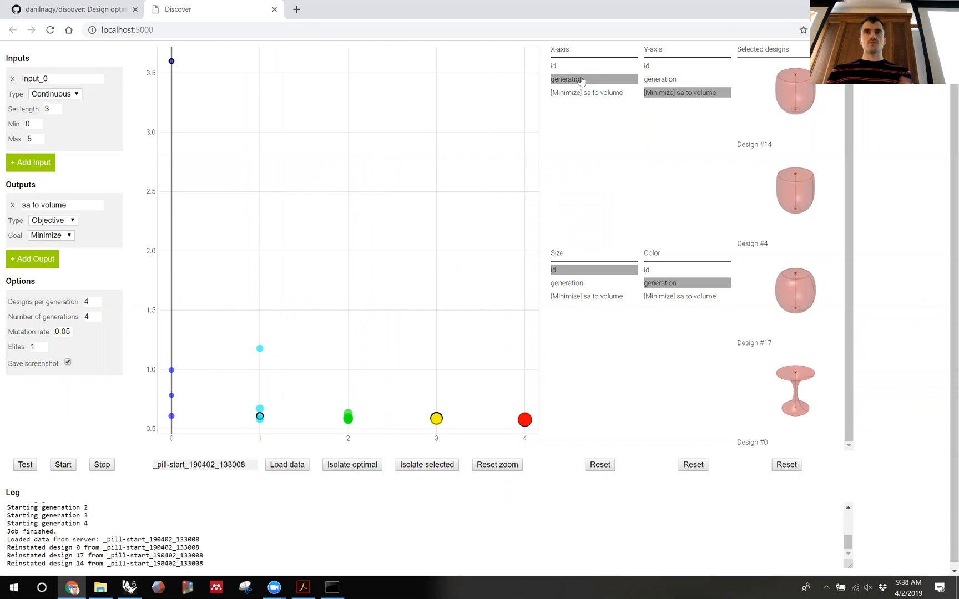
- Plot the designs by id on the X-axis and examine the lowest sa to volume values up close
{"action": "left_click", "coordinate": [584, 68]}
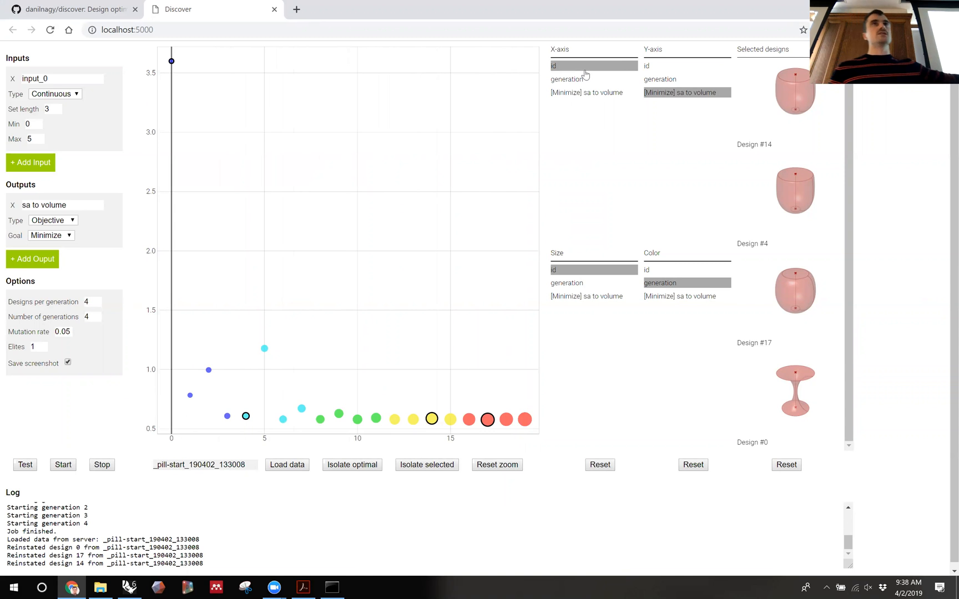
{"action": "scroll", "coordinate": [148, 419], "scroll_direction": "up", "scroll_amount": 5}
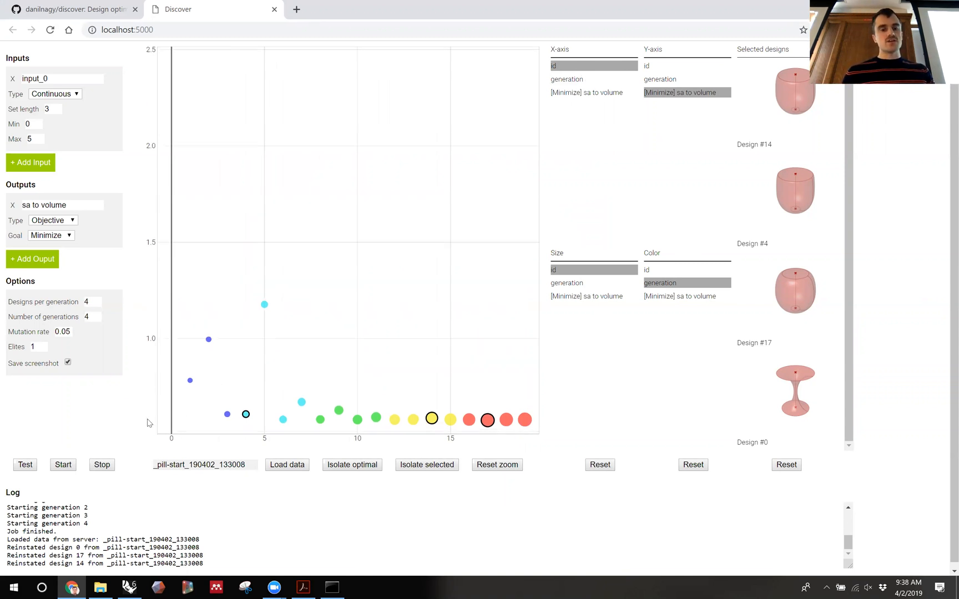
{"action": "scroll", "coordinate": [149, 430], "scroll_direction": "up", "scroll_amount": 3}
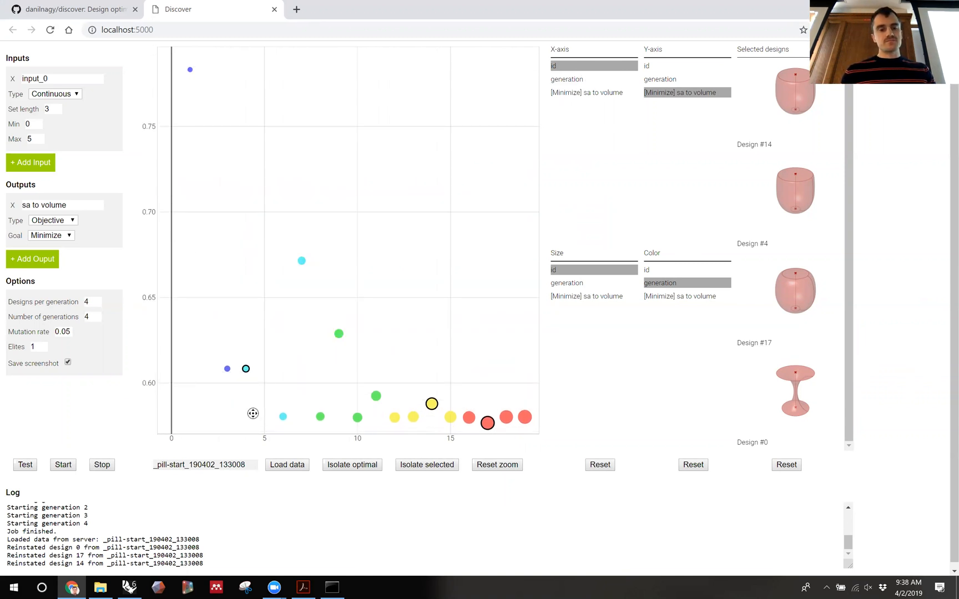
{"action": "left_click_drag", "start_coordinate": [253, 410], "coordinate": [253, 400]}
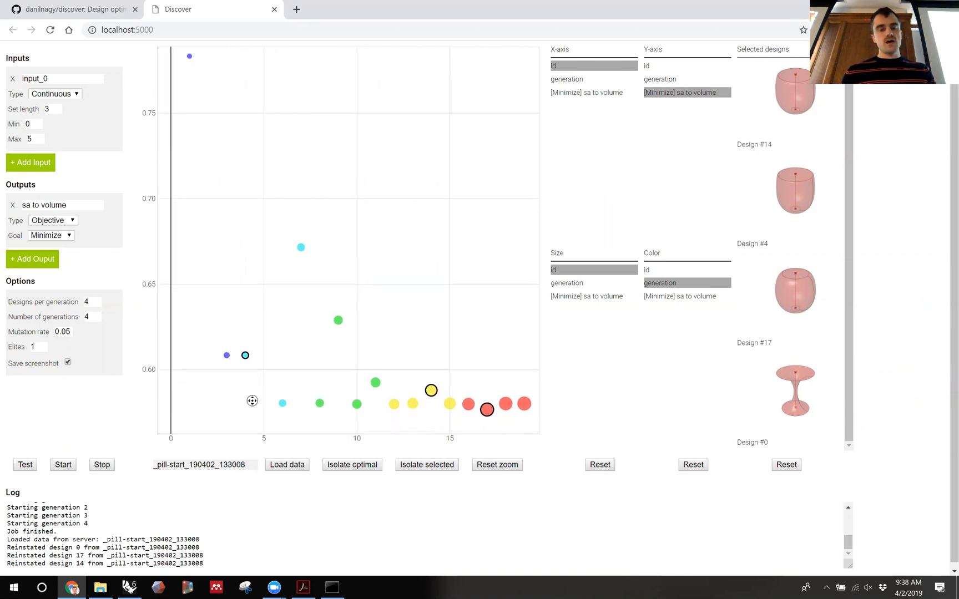
- Plot the designs by generation, examine the lowest sa to volume values, and compare with the id plot
{"action": "left_click", "coordinate": [571, 79]}
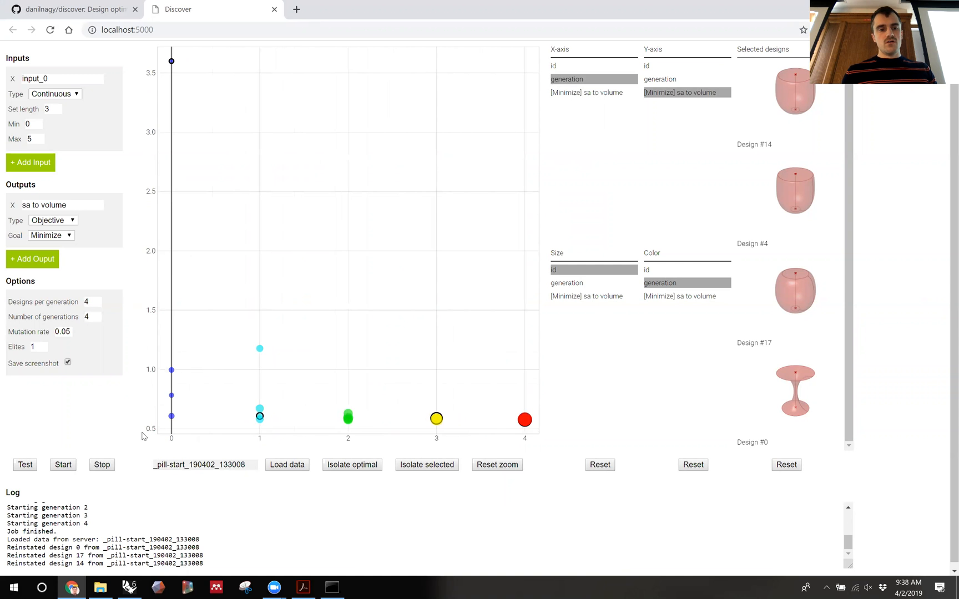
{"action": "scroll", "coordinate": [154, 429], "scroll_direction": "up", "scroll_amount": 3}
{"action": "scroll", "coordinate": [154, 428], "scroll_direction": "up", "scroll_amount": 2}
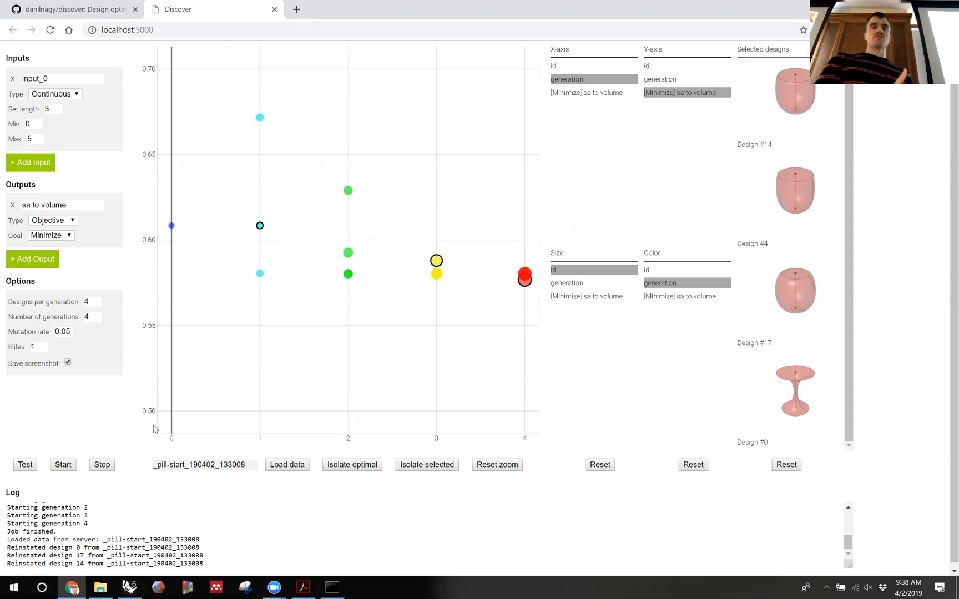
{"action": "left_click", "coordinate": [554, 66]}
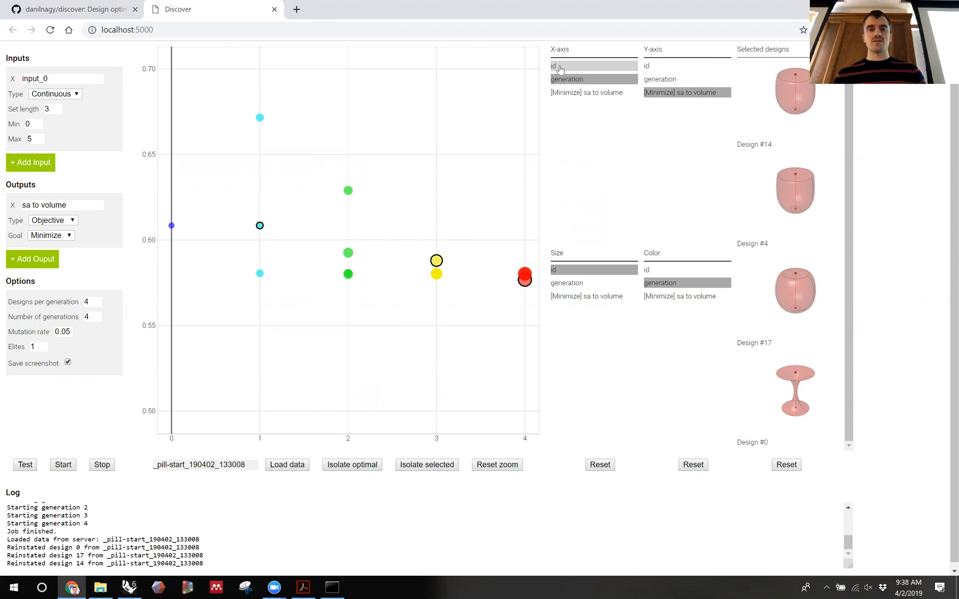
{"action": "mouse_move", "coordinate": [418, 419]}
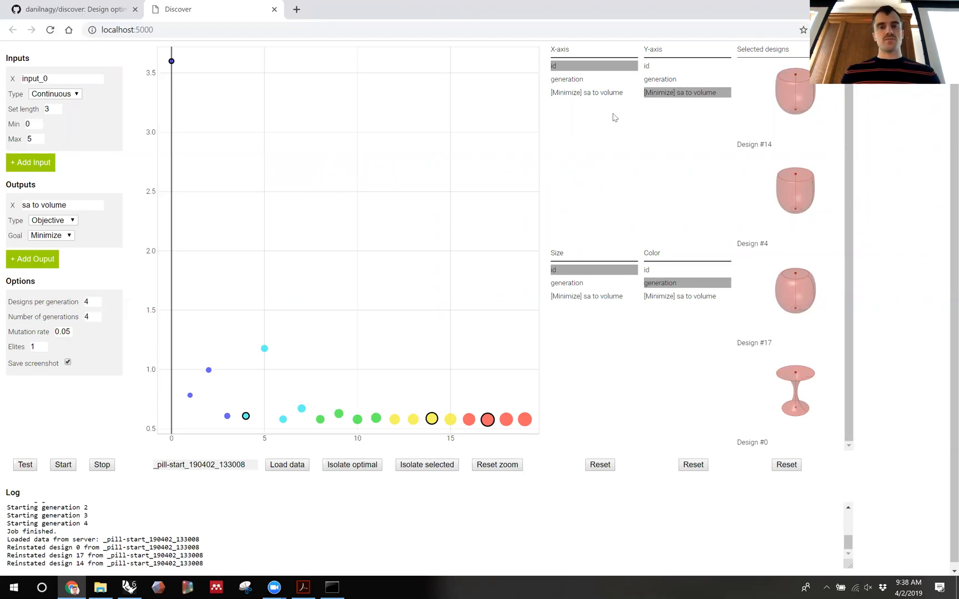
{"action": "left_click", "coordinate": [583, 81]}
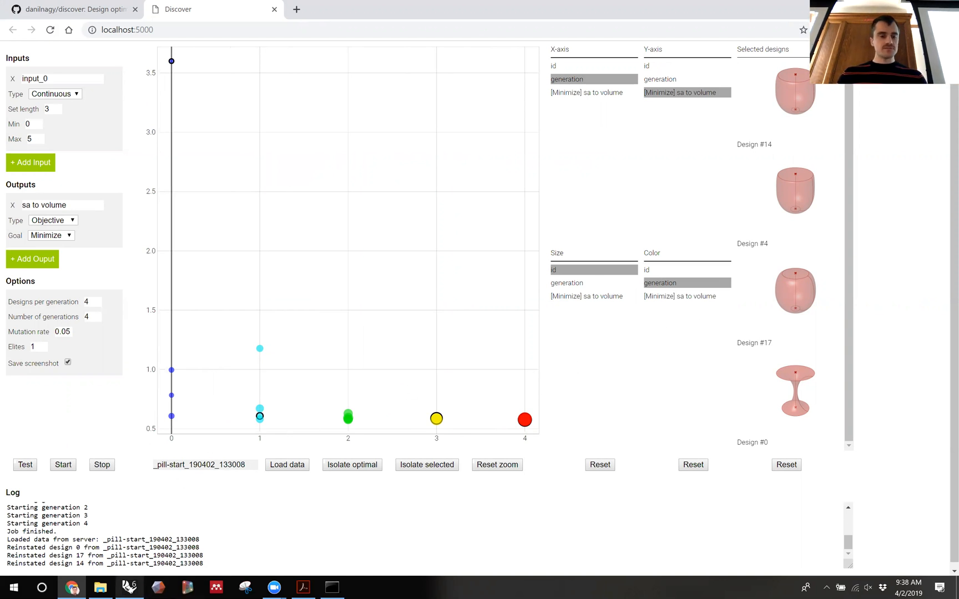
- Switch to Rhino and move the Grasshopper window up so its whole canvas fits on screen
{"action": "left_click", "coordinate": [130, 587]}
{"action": "left_click", "coordinate": [554, 387]}
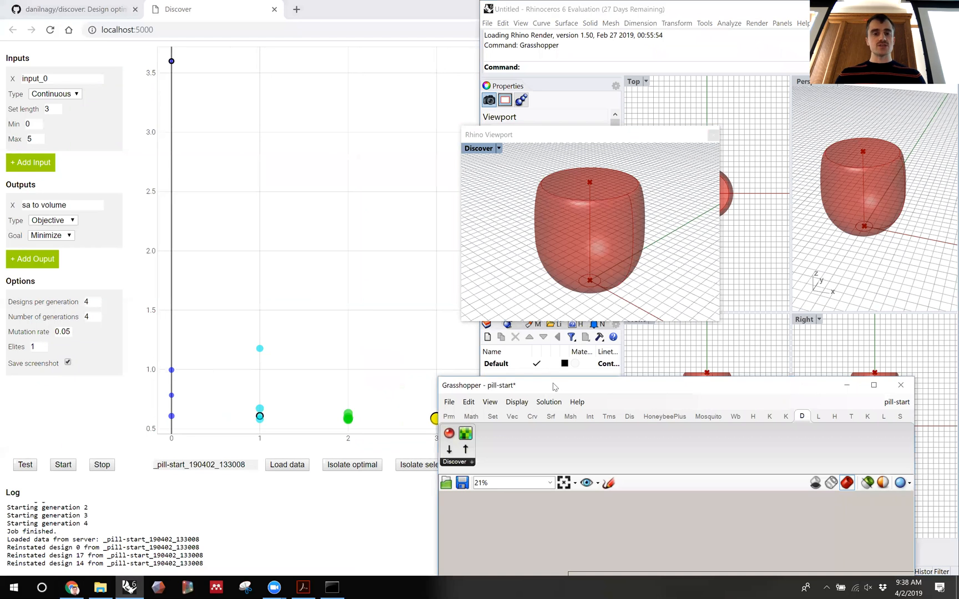
{"action": "left_click_drag", "start_coordinate": [554, 387], "coordinate": [509, 36]}
- Return to the browser and reload the Discover page to start a new setup
{"action": "left_click", "coordinate": [65, 398]}
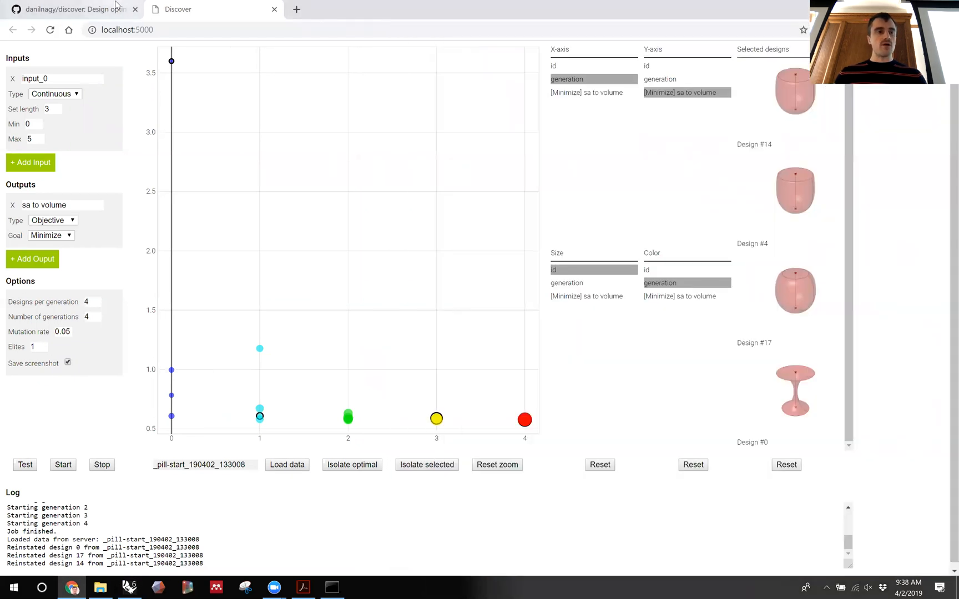
{"action": "left_click", "coordinate": [52, 32]}
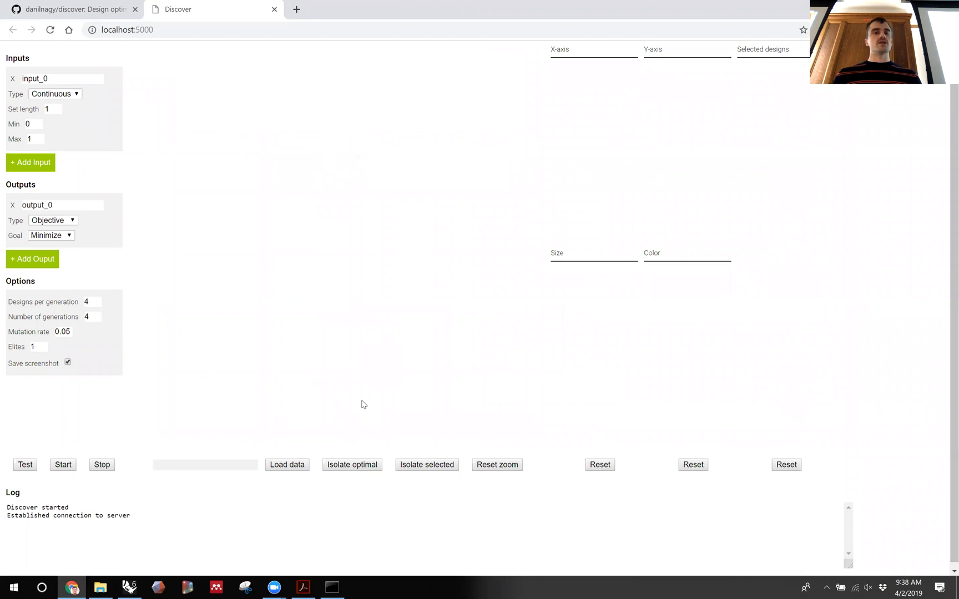
{"action": "left_click", "coordinate": [50, 29]}
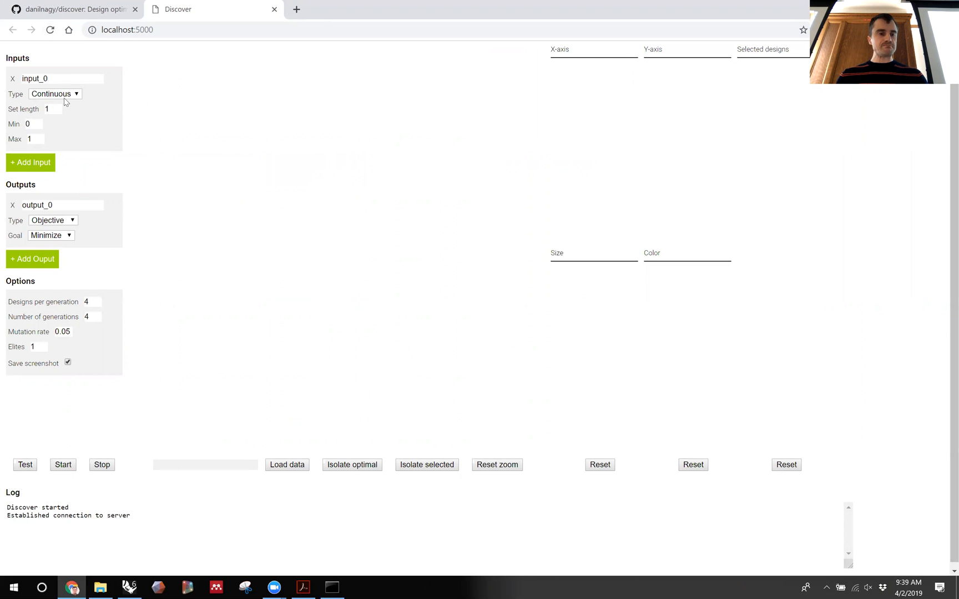
- Set the length of input_0 to 3 and its maximum to 5, and add a second output
{"action": "left_click_drag", "start_coordinate": [56, 109], "coordinate": [23, 146]}
{"action": "type", "text": "3"}
{"action": "type", "text": "5"}
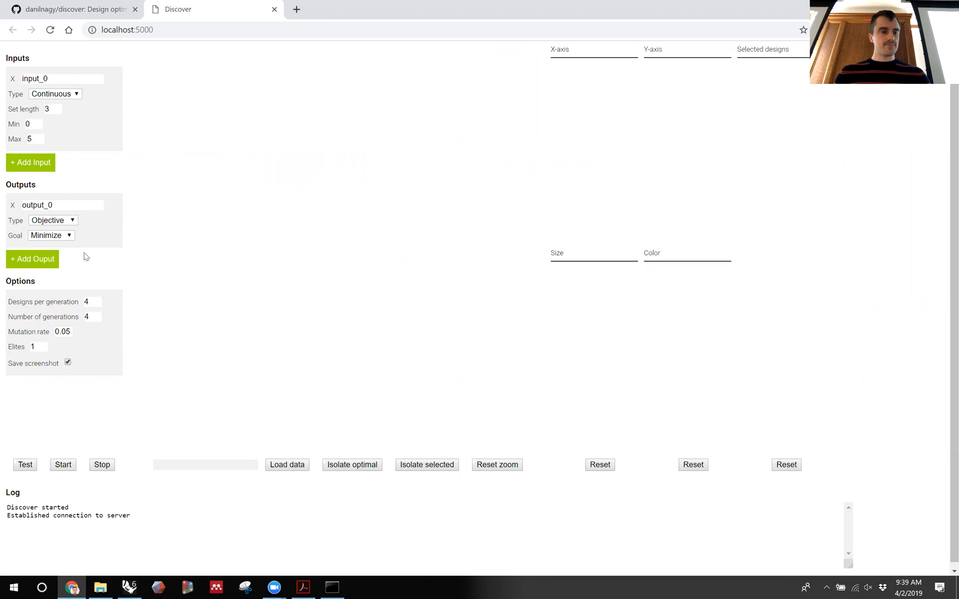
{"action": "left_click", "coordinate": [50, 267]}
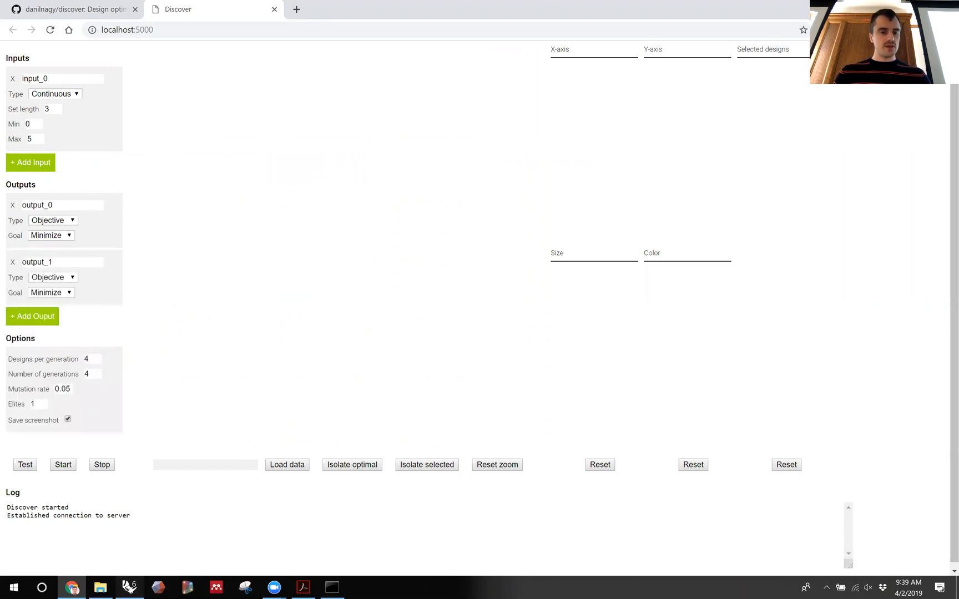
- Switch to Grasshopper and move the floating Discover viewport clear of the component canvas
{"action": "left_click", "coordinate": [129, 587]}
{"action": "left_click_drag", "start_coordinate": [659, 141], "coordinate": [386, 324]}
{"action": "scroll", "coordinate": [602, 248], "scroll_direction": "up", "scroll_amount": 10}
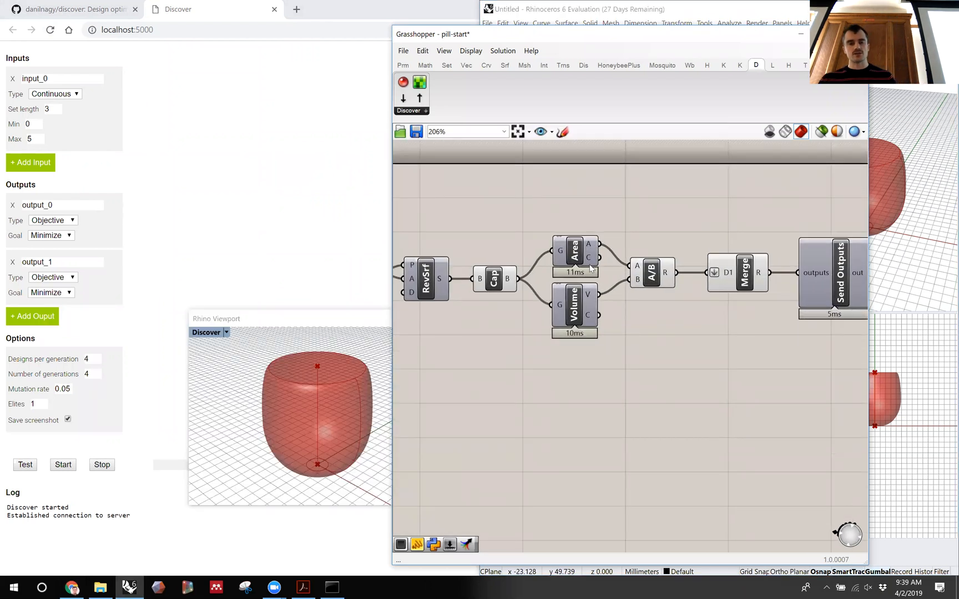
- Add a D2 input to the Merge component and set it to Flatten
{"action": "left_click", "coordinate": [740, 280]}
{"action": "scroll", "coordinate": [735, 289], "scroll_direction": "up", "scroll_amount": 5}
{"action": "left_click", "coordinate": [724, 311]}
{"action": "scroll", "coordinate": [721, 297], "scroll_direction": "down", "scroll_amount": 4}
{"action": "right_click", "coordinate": [711, 295]}
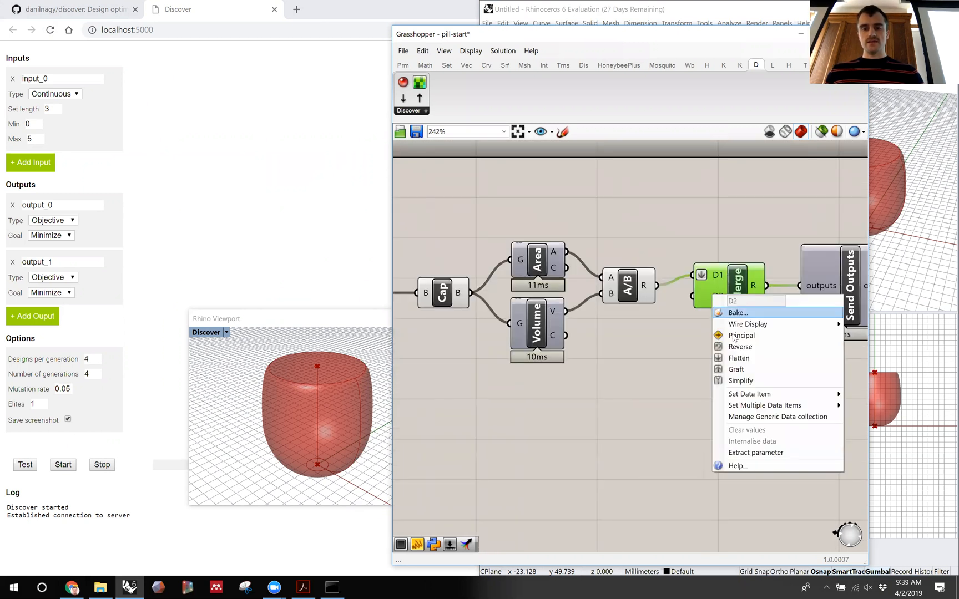
{"action": "left_click", "coordinate": [743, 358]}
{"action": "left_click_drag", "start_coordinate": [738, 297], "coordinate": [733, 307]}
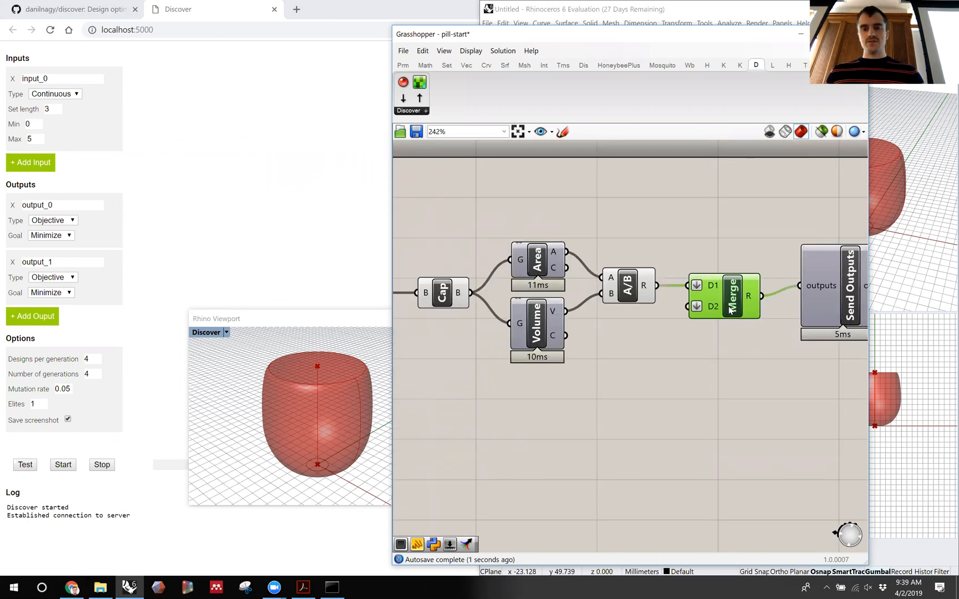
- Delete the A/B division component and connect the Area component's A output to the Merge component's D1 input
{"action": "left_click", "coordinate": [618, 291]}
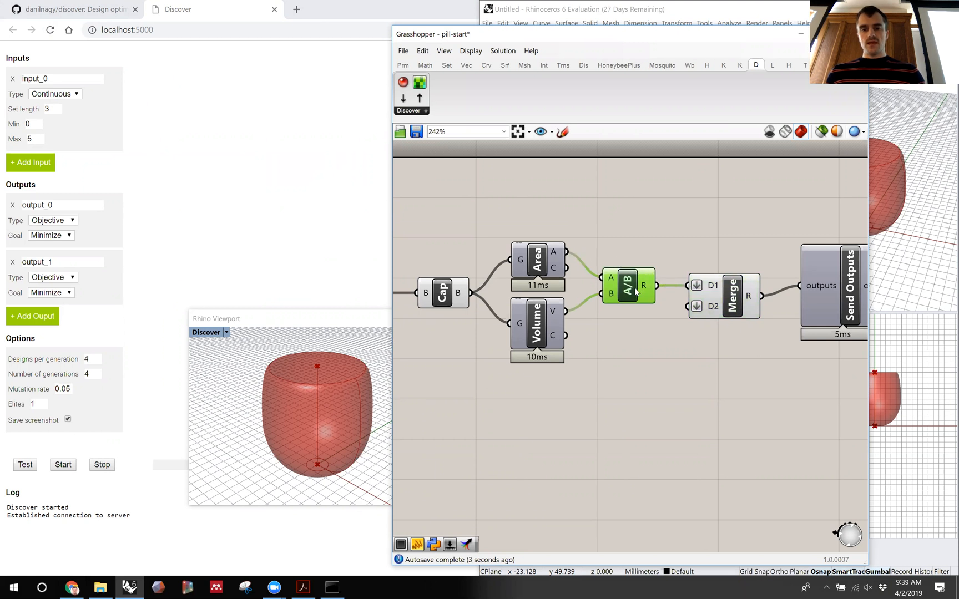
{"action": "key", "text": "Delete"}
{"action": "left_click_drag", "start_coordinate": [624, 276], "coordinate": [688, 285]}
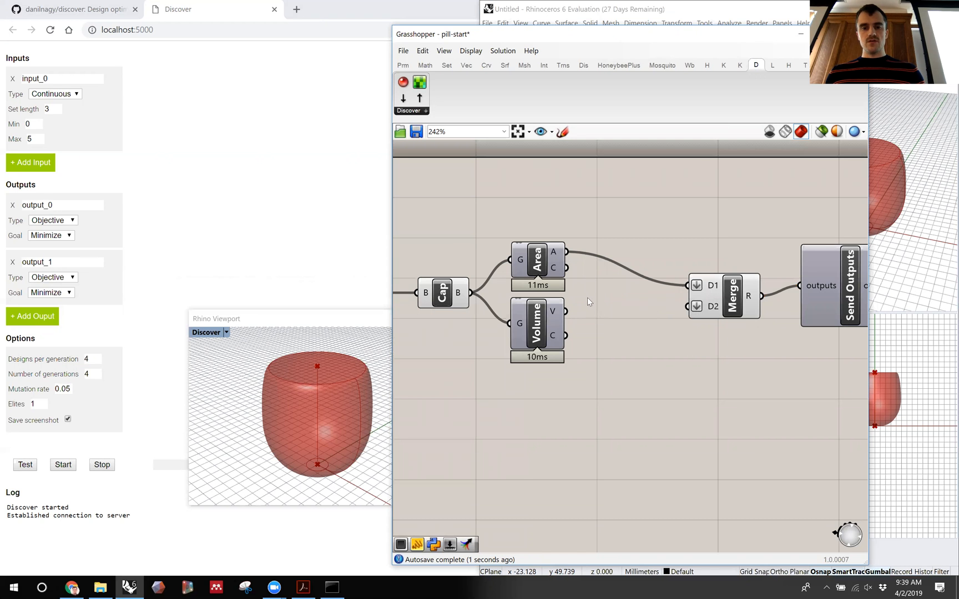
- Connect the Volume component's V output to Merge input D2, and move Send Outputs closer to Merge
{"action": "left_click_drag", "start_coordinate": [565, 312], "coordinate": [650, 312]}
{"action": "left_click_drag", "start_coordinate": [818, 301], "coordinate": [762, 305]}
{"action": "scroll", "coordinate": [623, 326], "scroll_direction": "up", "scroll_amount": 1}
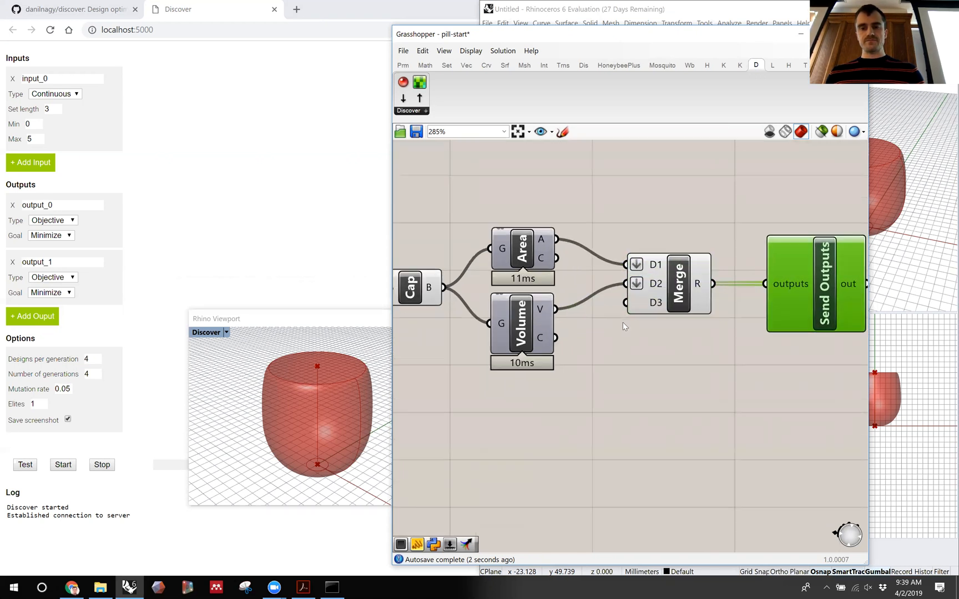
{"action": "scroll", "coordinate": [624, 322], "scroll_direction": "up", "scroll_amount": 6}
{"action": "left_click", "coordinate": [714, 282]}
{"action": "scroll", "coordinate": [712, 305], "scroll_direction": "down", "scroll_amount": 10}
{"action": "left_click", "coordinate": [704, 335]}
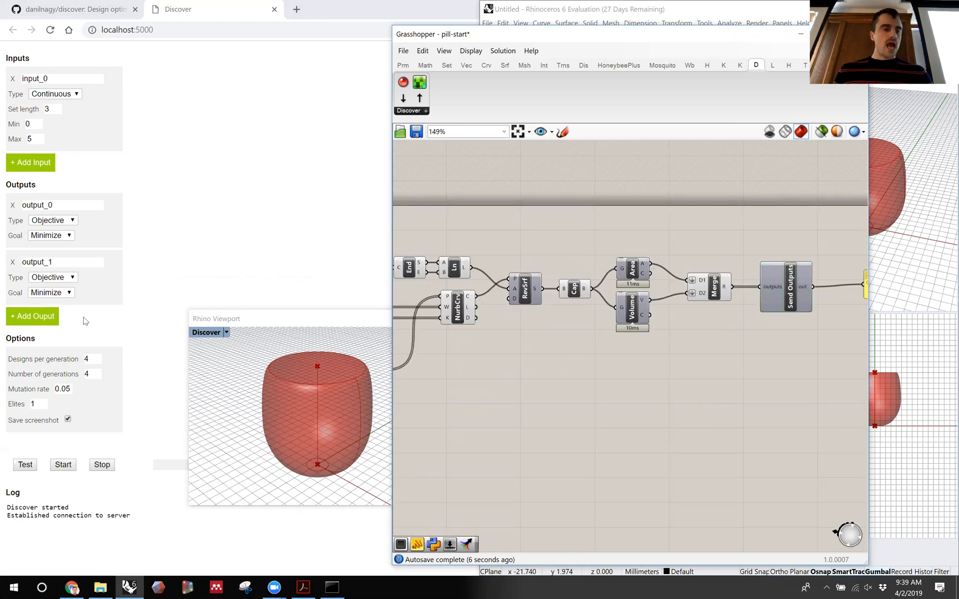
{"action": "left_click", "coordinate": [98, 181]}
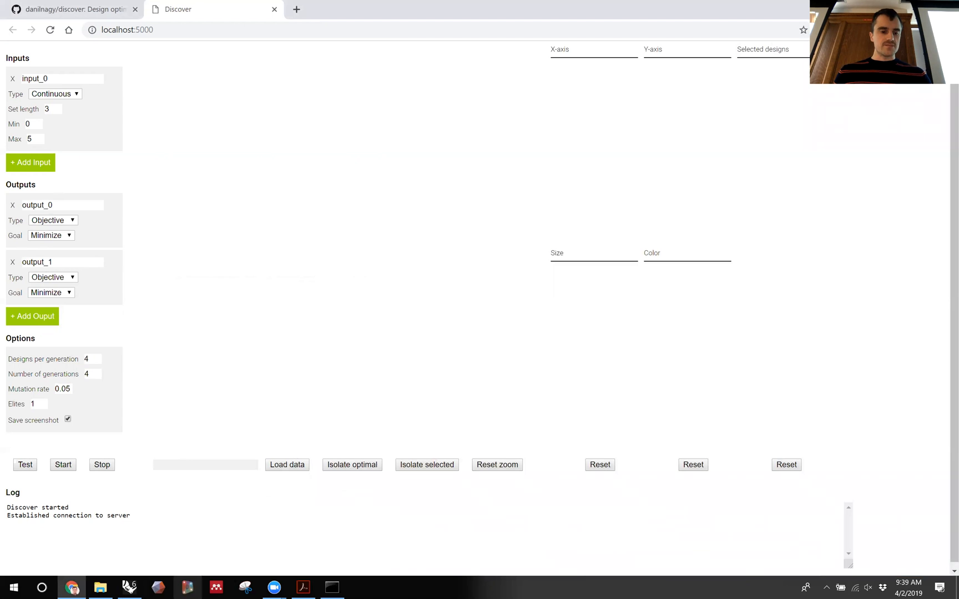
{"action": "left_click", "coordinate": [129, 587]}
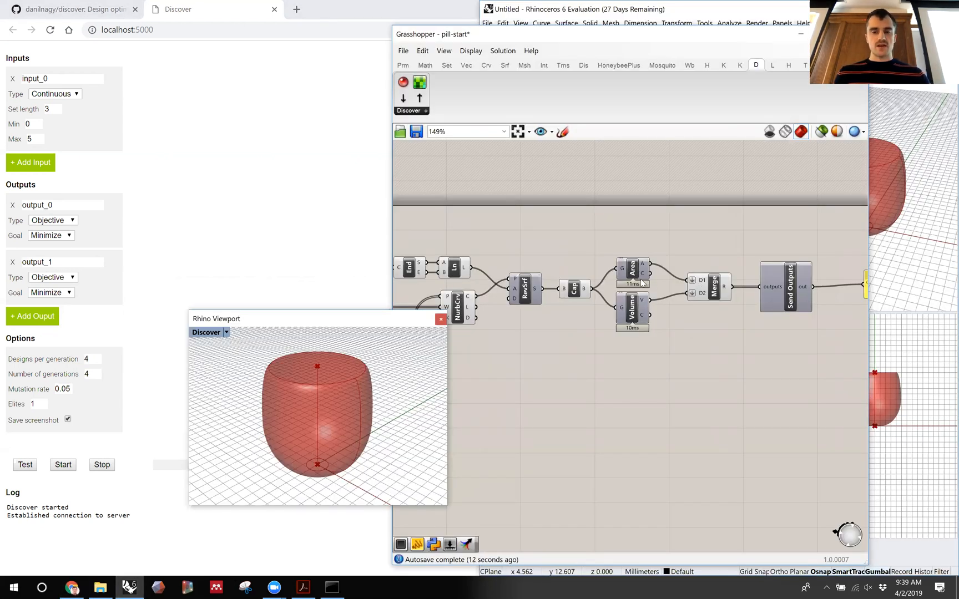
- On the Discover page, rename the two outputs as sa and valume, and set valume's goal to Maximize
{"action": "left_click_drag", "start_coordinate": [61, 207], "coordinate": [17, 205]}
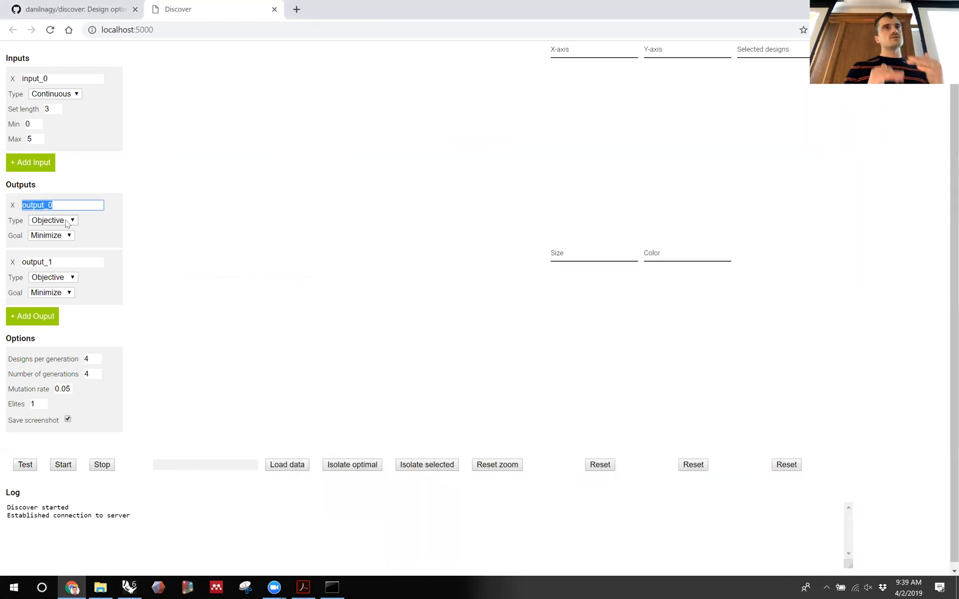
{"action": "type", "text": "sa"}
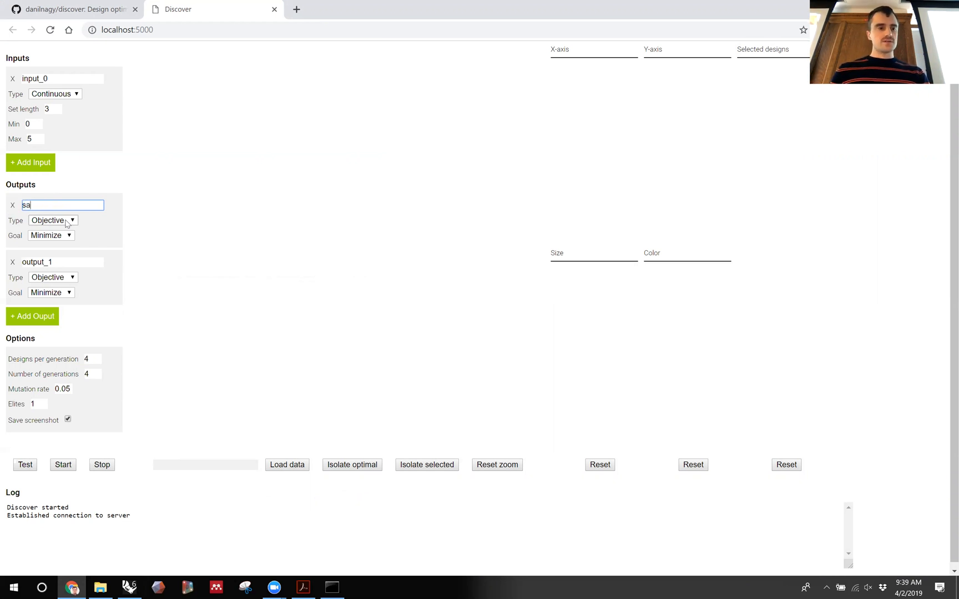
{"action": "double_click", "coordinate": [24, 263]}
{"action": "type", "text": "valume"}
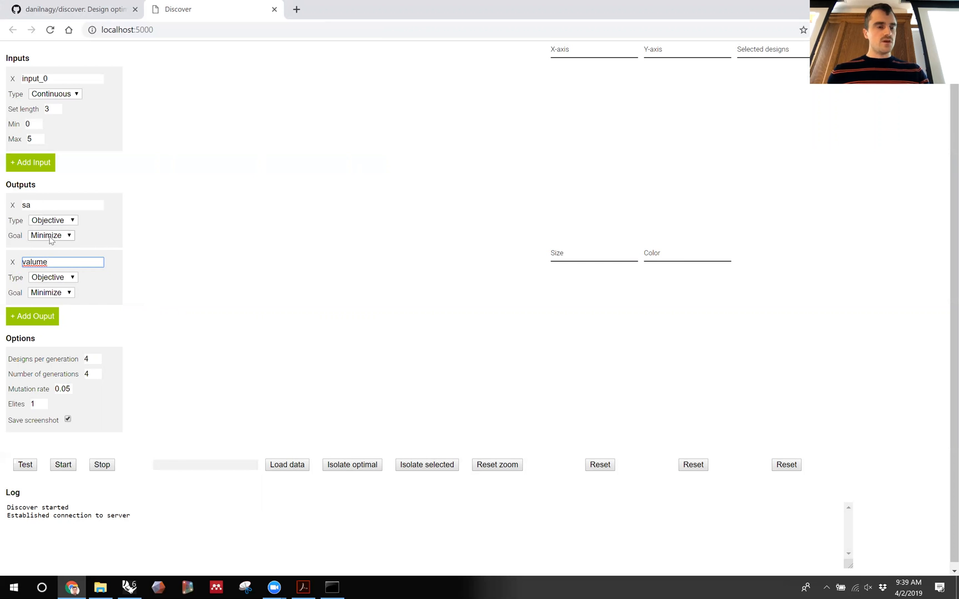
{"action": "left_click", "coordinate": [59, 293]}
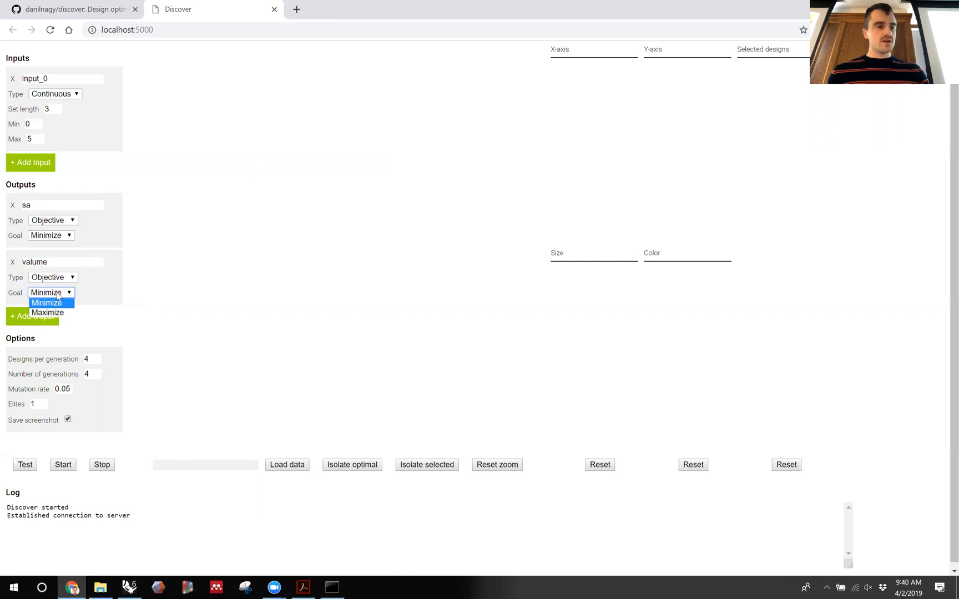
{"action": "left_click", "coordinate": [60, 314]}
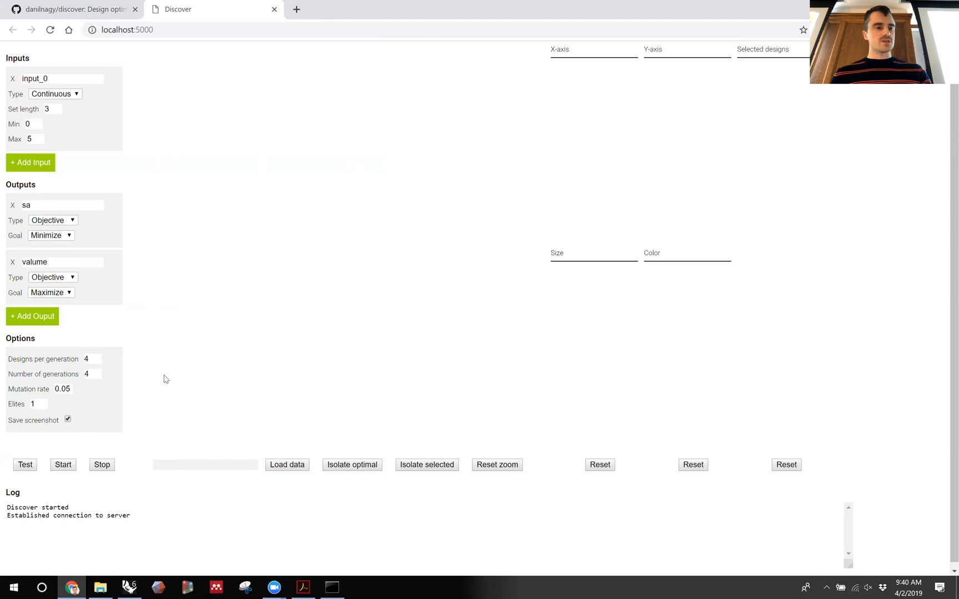
- Start the two-objective optimization and move the floating Discover viewport over the Grasshopper window while following the generation log
{"action": "left_click", "coordinate": [63, 465]}
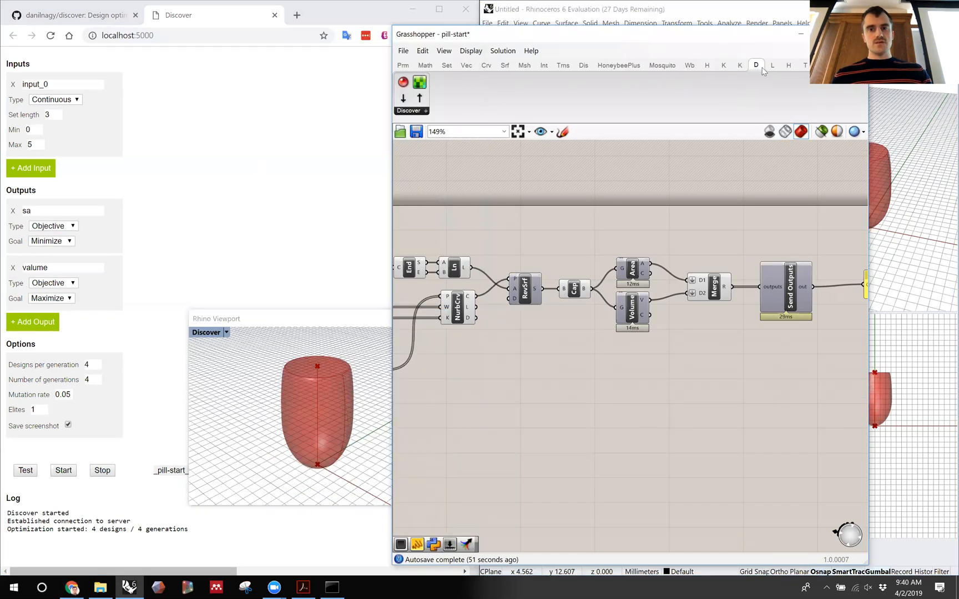
{"action": "left_click_drag", "start_coordinate": [349, 318], "coordinate": [677, 49]}
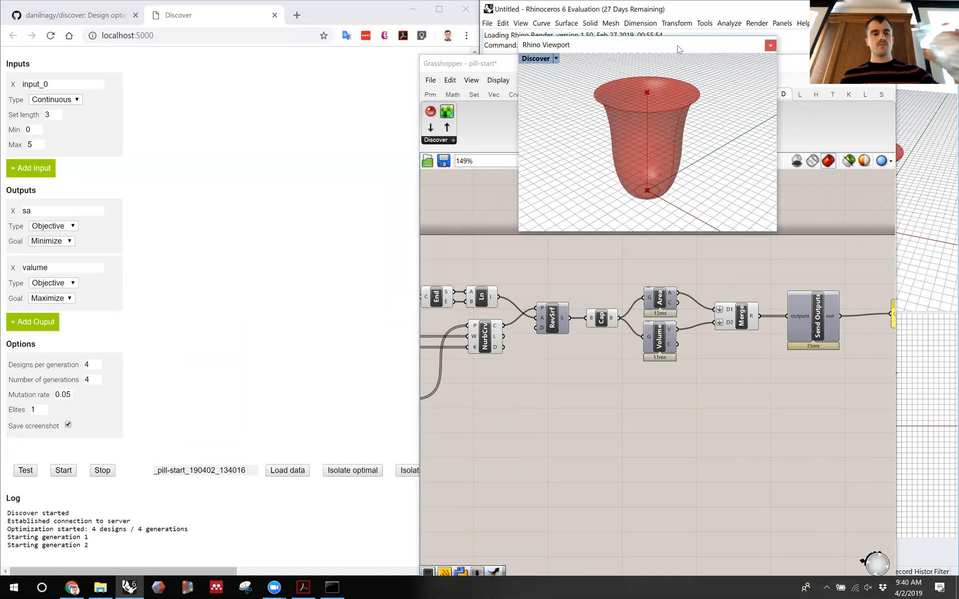
{"action": "left_click", "coordinate": [100, 544]}
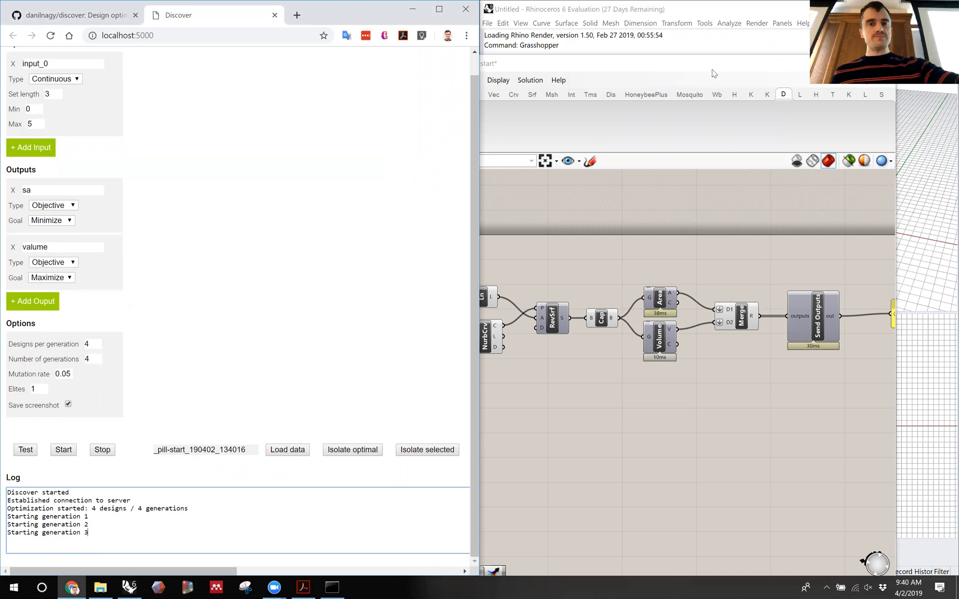
{"action": "left_click", "coordinate": [625, 74]}
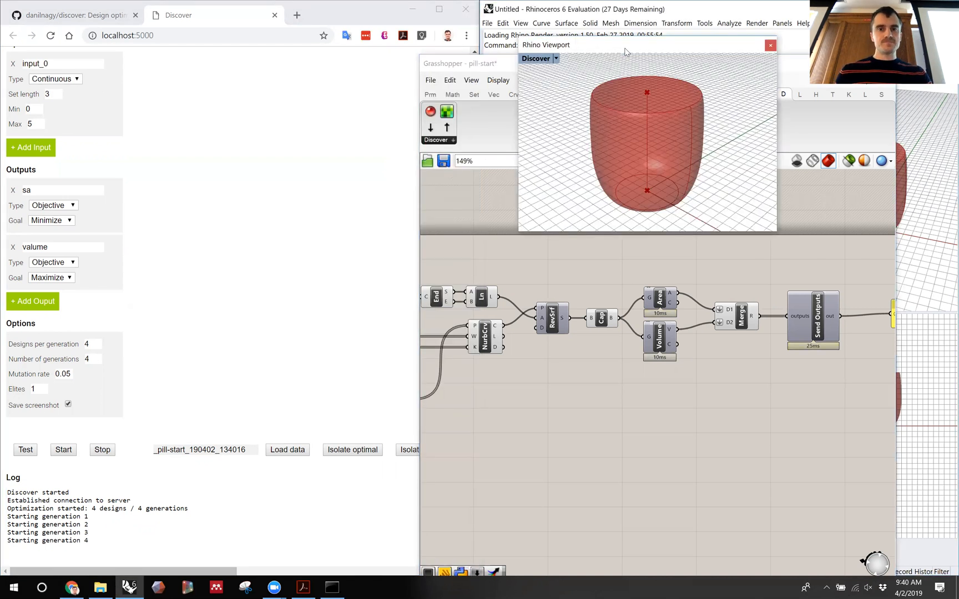
{"action": "left_click", "coordinate": [133, 442]}
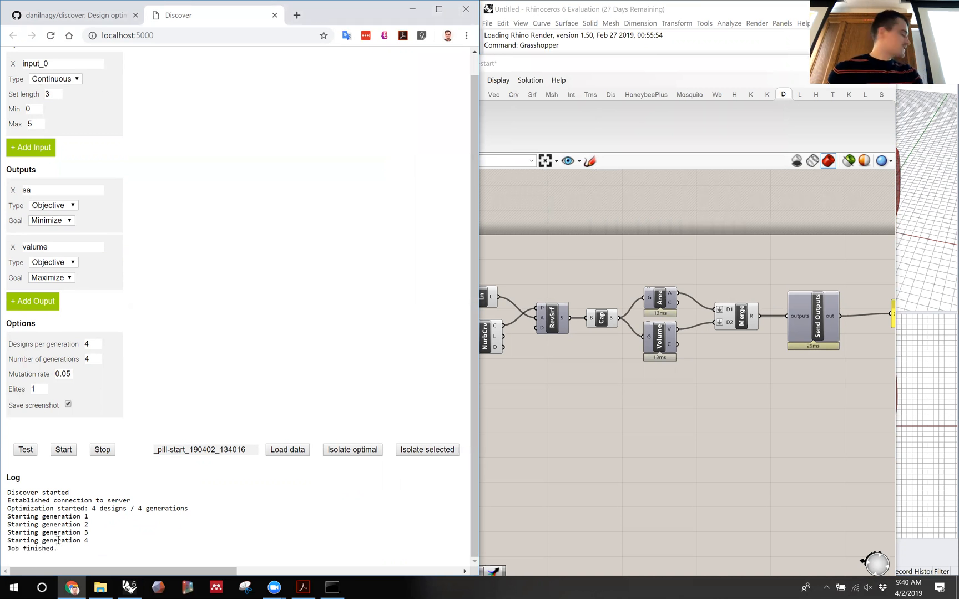
- Load the finished run's data into the scatter plot and maximize the browser window
{"action": "left_click", "coordinate": [282, 454]}
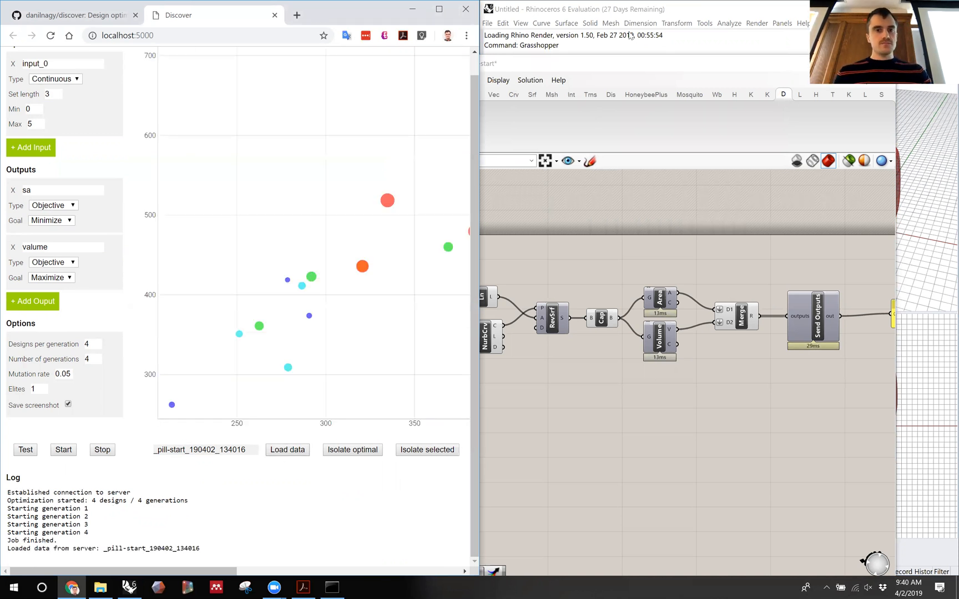
{"action": "left_click_drag", "start_coordinate": [359, 8], "coordinate": [247, 27]}
{"action": "double_click", "coordinate": [247, 27]}
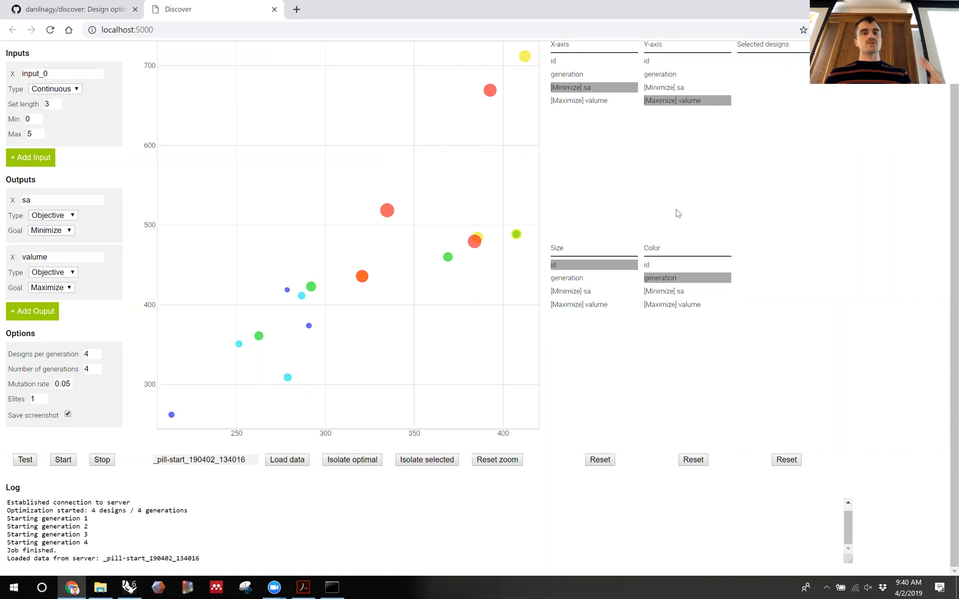
- Isolate the optimal designs in the sa versus valume scatter plot
{"action": "right_click", "coordinate": [362, 462]}
{"action": "left_click", "coordinate": [351, 466]}
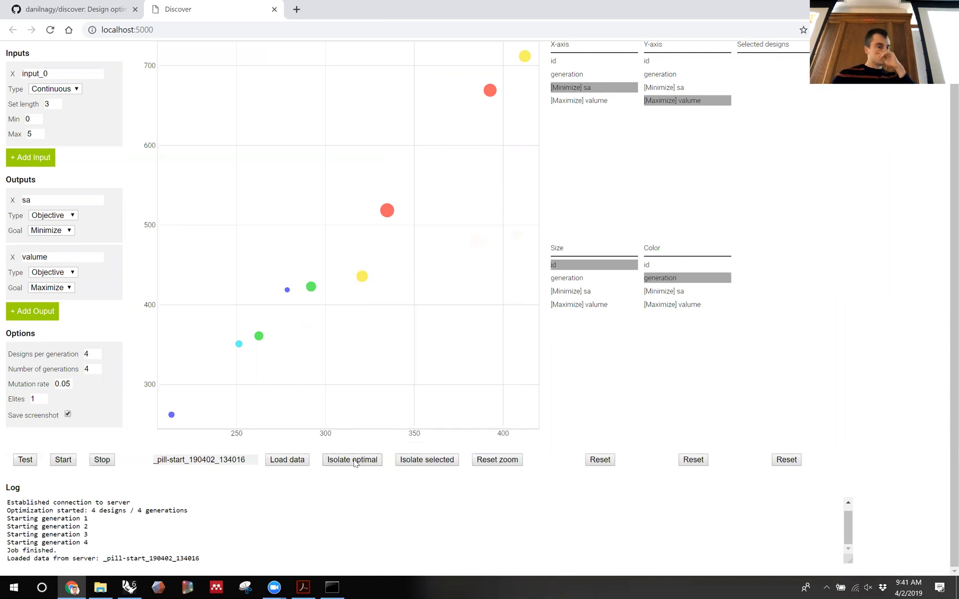
{"action": "left_click", "coordinate": [354, 460]}
{"action": "left_click", "coordinate": [354, 460]}
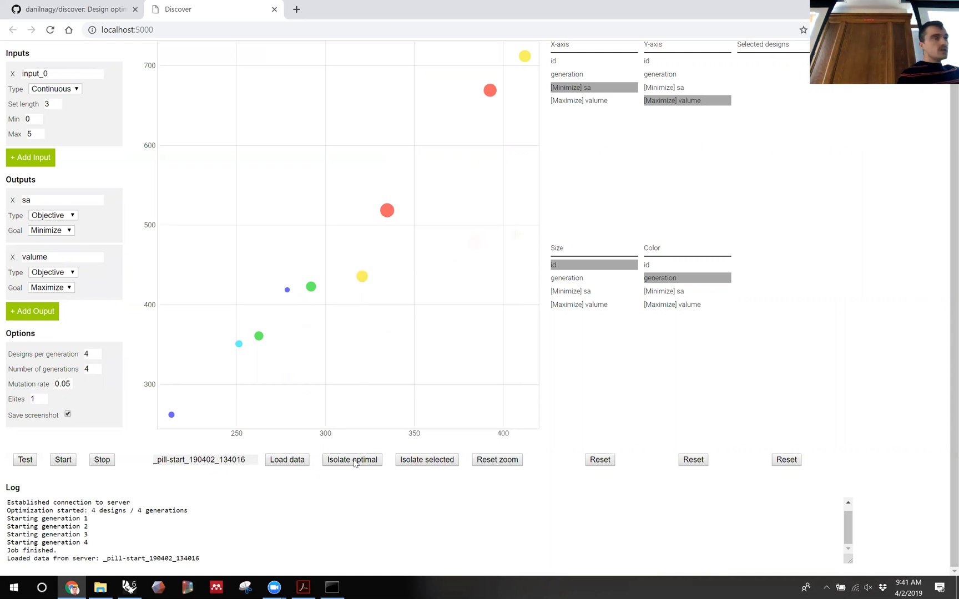
- Reload the run's data and toggle between all designs and only the optimal ones, ending with the optimal designs isolated
{"action": "left_click", "coordinate": [284, 460]}
{"action": "left_click", "coordinate": [286, 460]}
{"action": "left_click", "coordinate": [339, 466]}
{"action": "left_click", "coordinate": [340, 466]}
{"action": "left_click", "coordinate": [342, 467]}
{"action": "left_click", "coordinate": [343, 466]}
{"action": "left_click", "coordinate": [345, 467]}
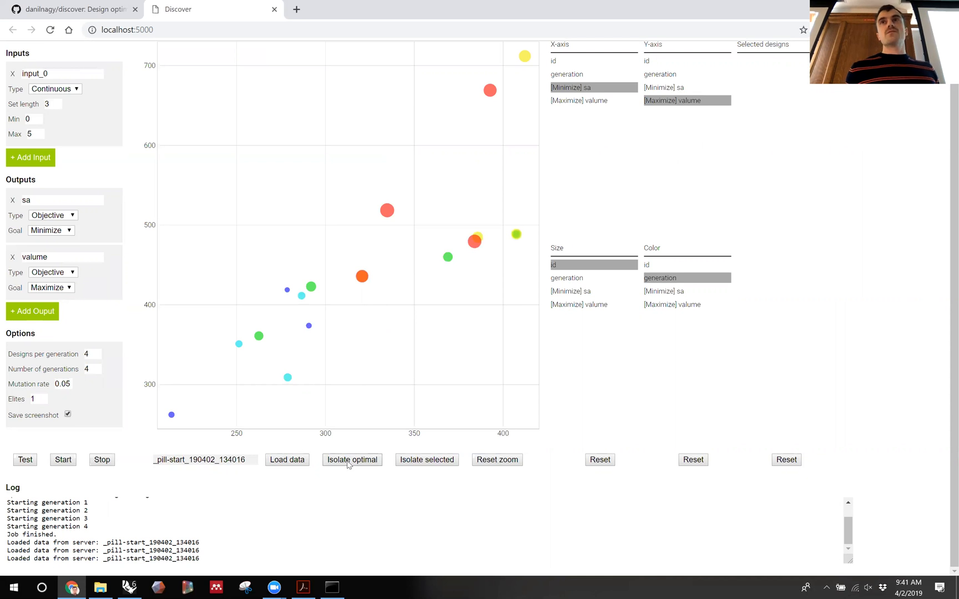
{"action": "left_click", "coordinate": [349, 465]}
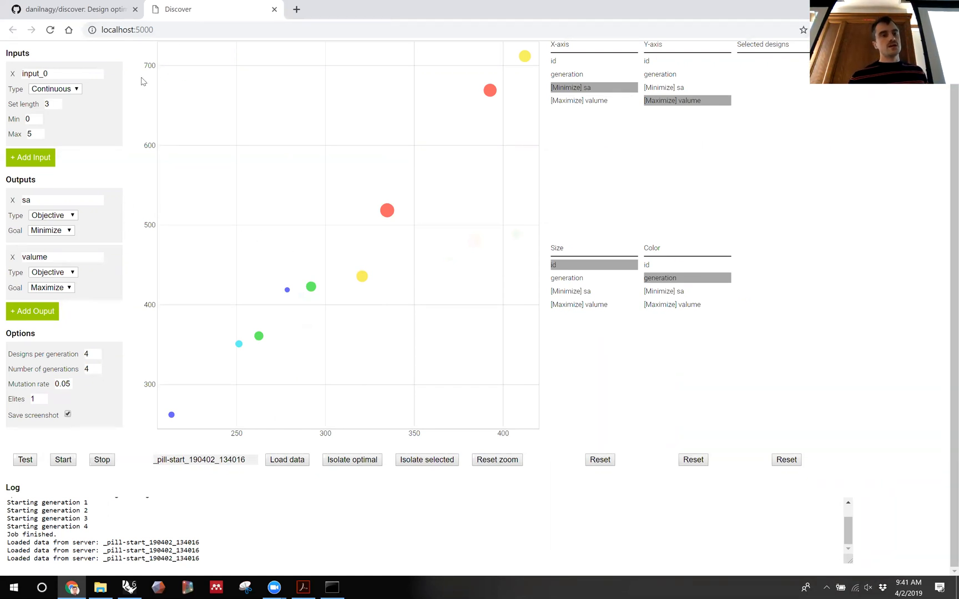
- Preview designs #19 and #16 among the optimal designs in the plot, and show all designs again
{"action": "scroll", "coordinate": [142, 81], "scroll_direction": "up", "scroll_amount": 3}
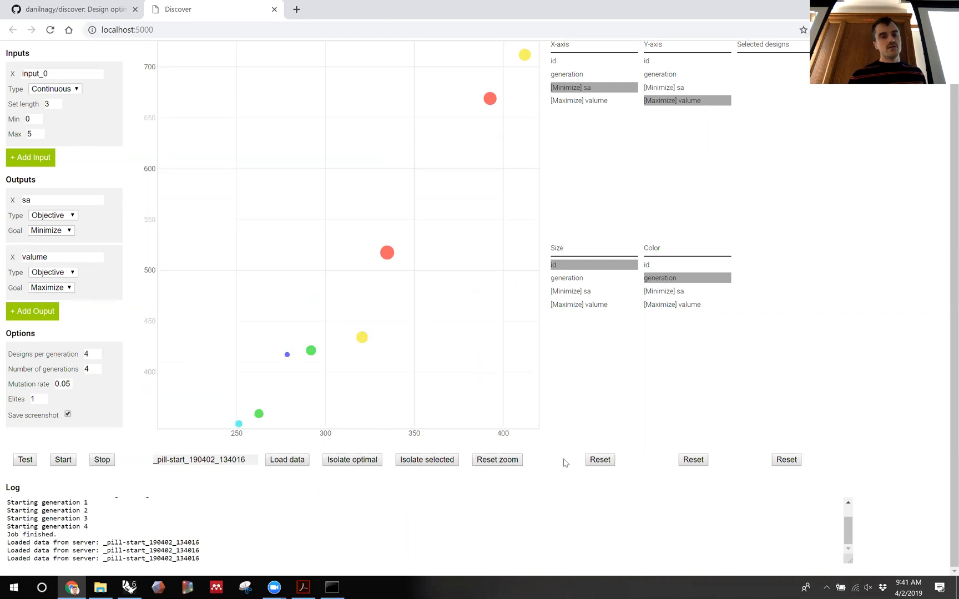
{"action": "scroll", "coordinate": [564, 463], "scroll_direction": "up", "scroll_amount": 1}
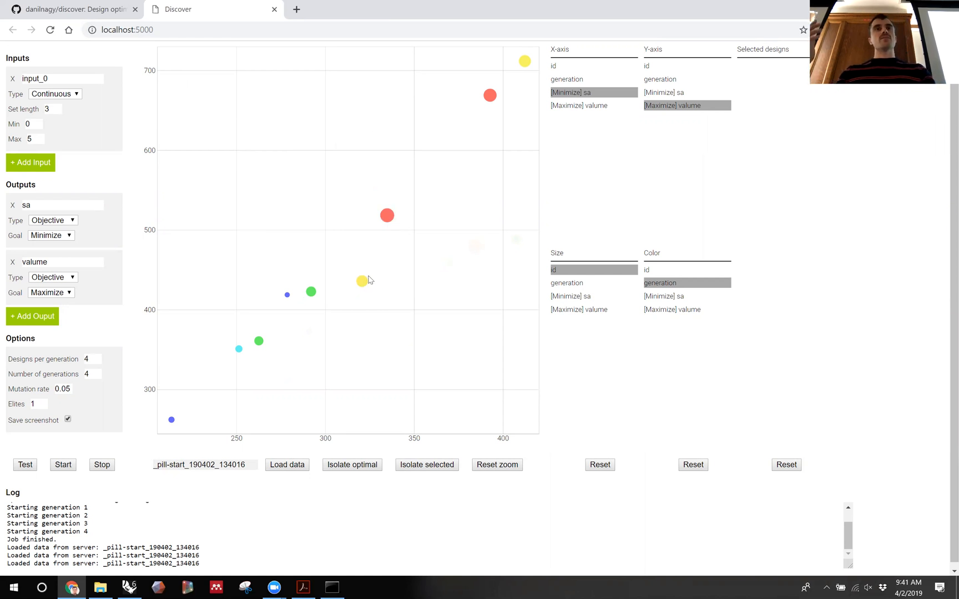
{"action": "mouse_move", "coordinate": [387, 215]}
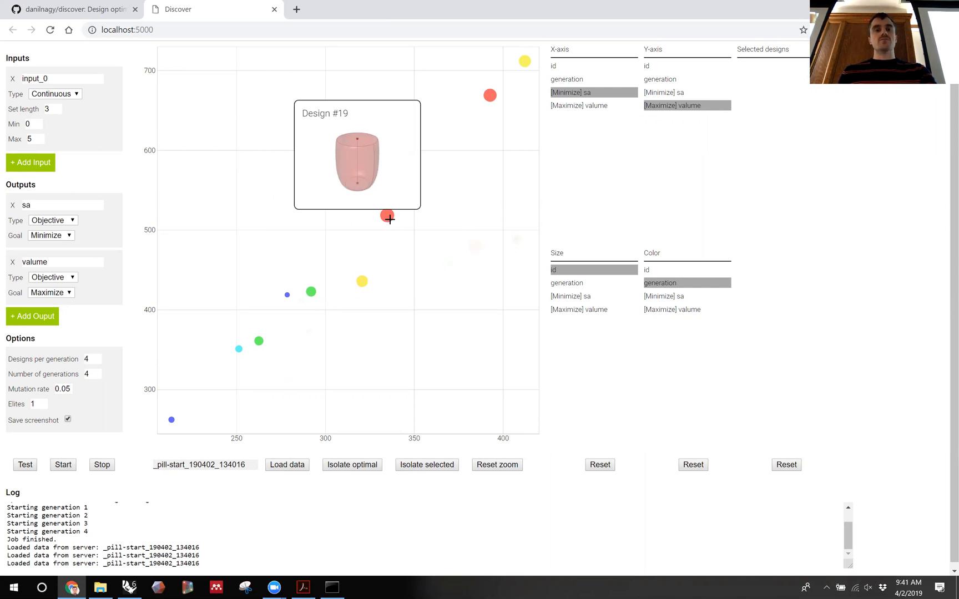
{"action": "mouse_move", "coordinate": [364, 281]}
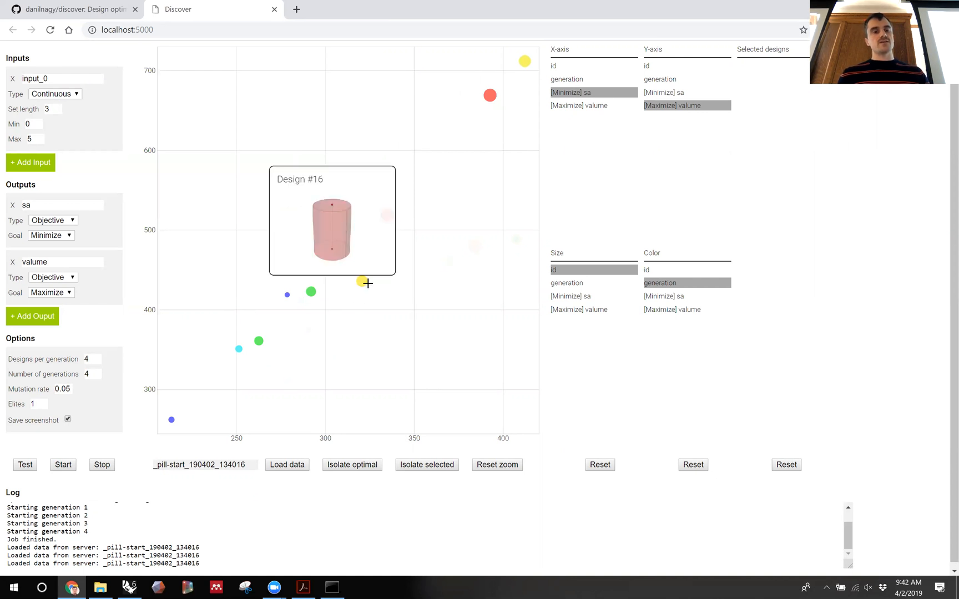
{"action": "left_click", "coordinate": [342, 465]}
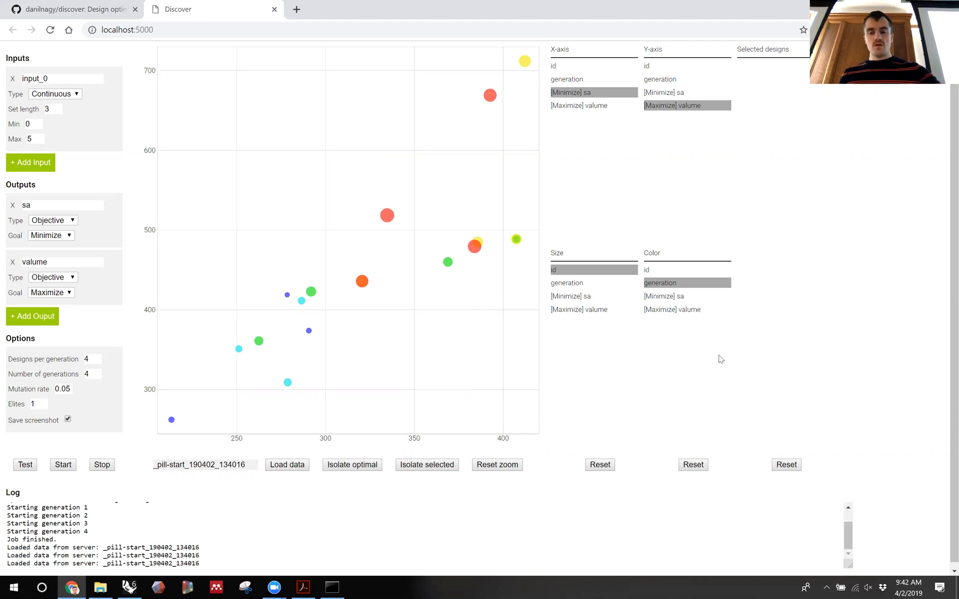
- Switch to Grasshopper and move its window down from the top of the Rhino window
{"action": "left_click", "coordinate": [129, 587]}
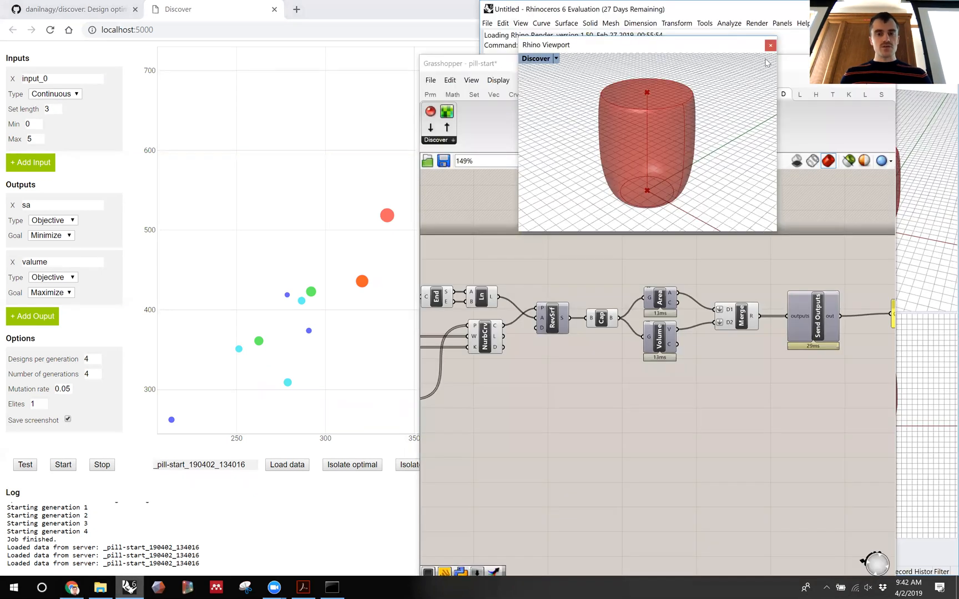
{"action": "left_click_drag", "start_coordinate": [482, 66], "coordinate": [450, 121]}
{"action": "left_click", "coordinate": [398, 137]}
{"action": "left_click", "coordinate": [475, 123]}
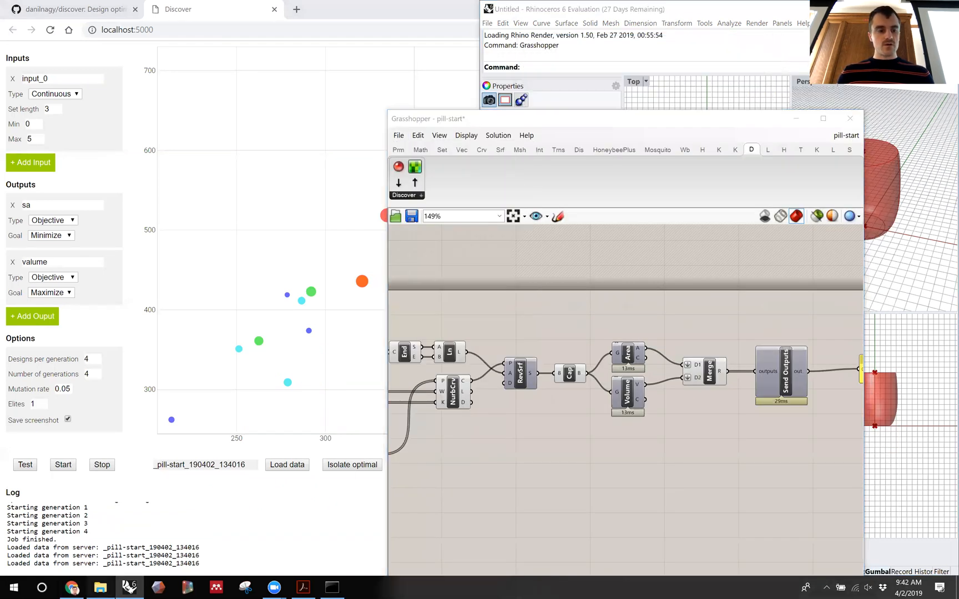
- Open the sample definition grid.gh from the discover\grasshopper\Samples folder in Grasshopper and minimize the file browser
{"action": "left_click", "coordinate": [100, 587]}
{"action": "left_click", "coordinate": [284, 299]}
{"action": "double_click", "coordinate": [284, 299]}
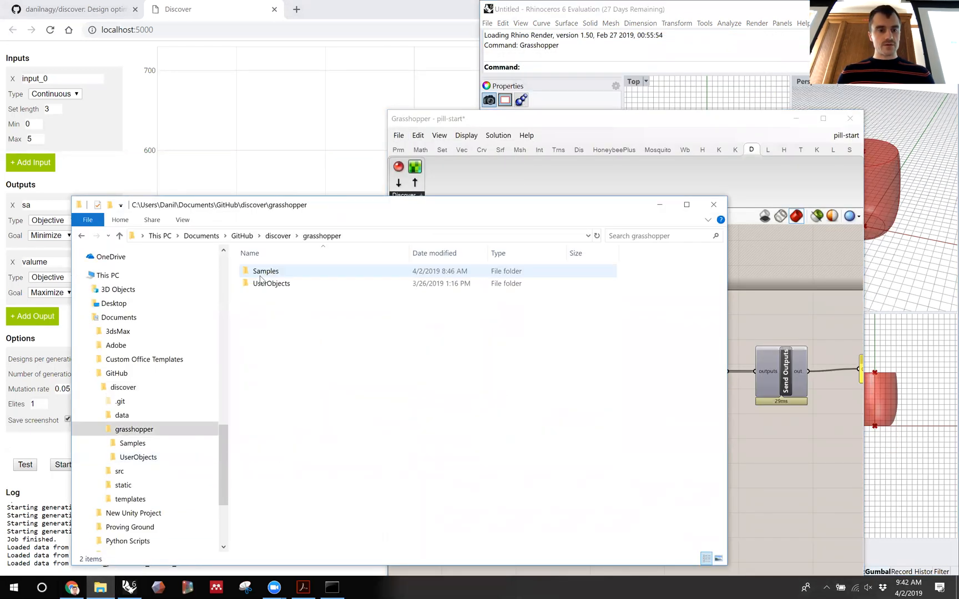
{"action": "double_click", "coordinate": [261, 279]}
{"action": "left_click_drag", "start_coordinate": [271, 308], "coordinate": [753, 456]}
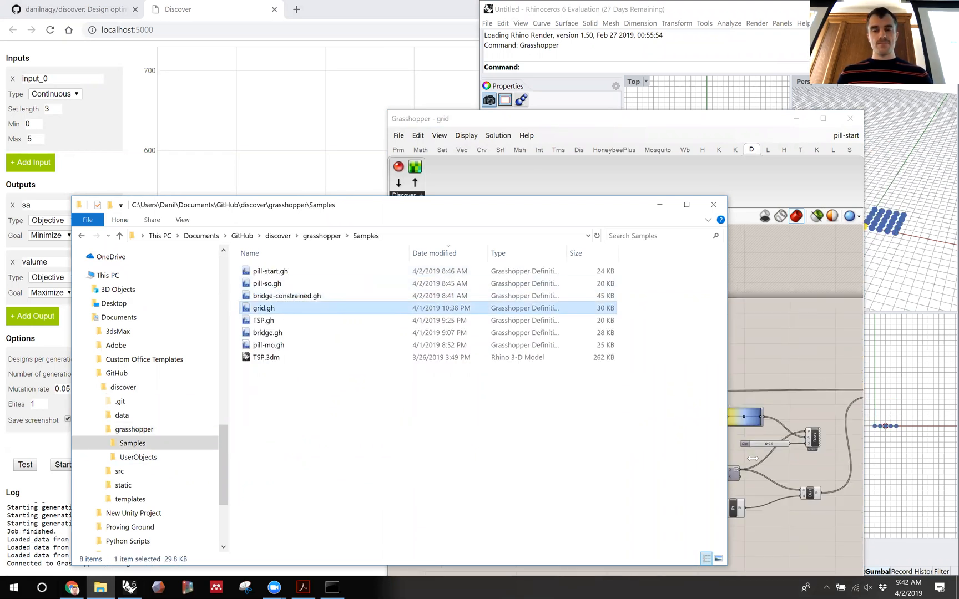
{"action": "left_click", "coordinate": [659, 205]}
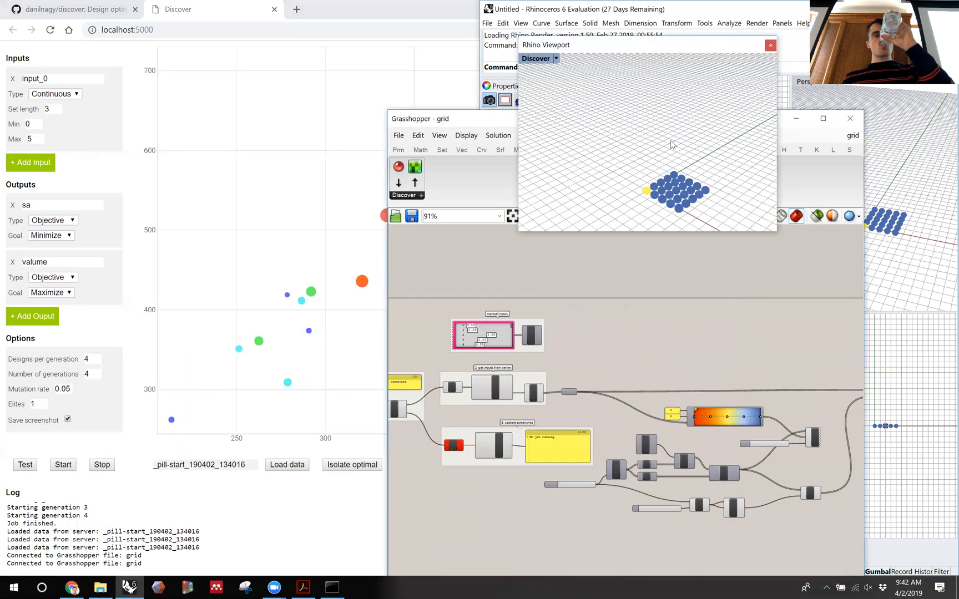
- Connect the F output of the manual inputs' Round component to the Int parameter, replacing the Python component's connection
{"action": "left_click_drag", "start_coordinate": [493, 121], "coordinate": [507, 88]}
{"action": "scroll", "coordinate": [702, 333], "scroll_direction": "up", "scroll_amount": 2}
{"action": "scroll", "coordinate": [710, 389], "scroll_direction": "down", "scroll_amount": 5}
{"action": "scroll", "coordinate": [519, 416], "scroll_direction": "up", "scroll_amount": 2}
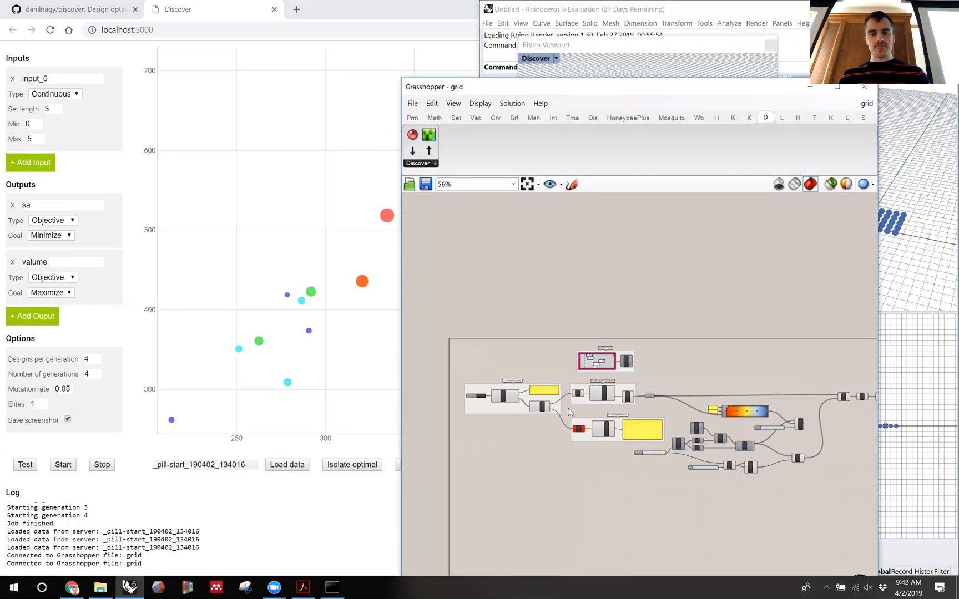
{"action": "scroll", "coordinate": [605, 383], "scroll_direction": "up", "scroll_amount": 8}
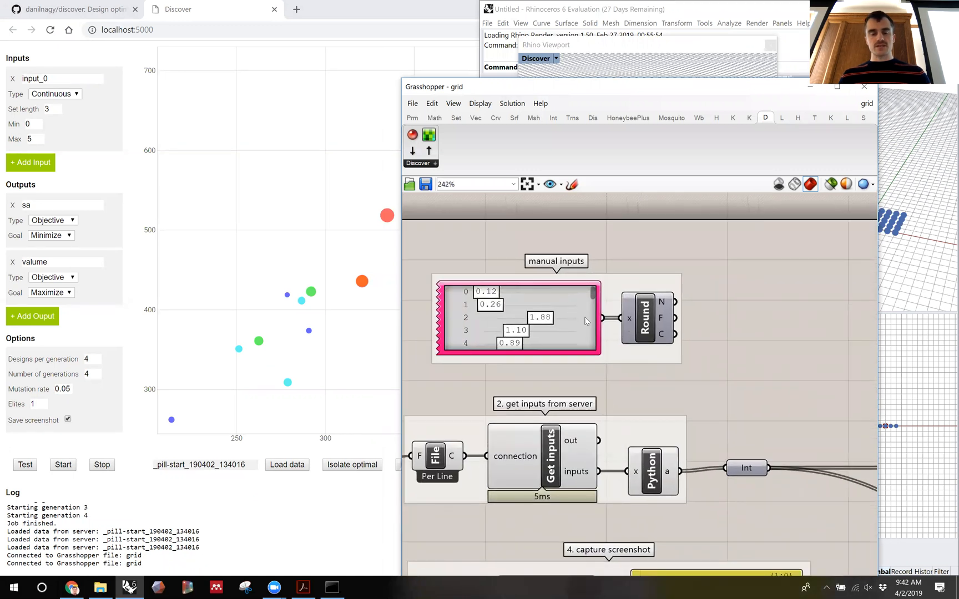
{"action": "scroll", "coordinate": [554, 314], "scroll_direction": "down", "scroll_amount": 3}
{"action": "right_click_drag", "start_coordinate": [604, 317], "coordinate": [576, 313]}
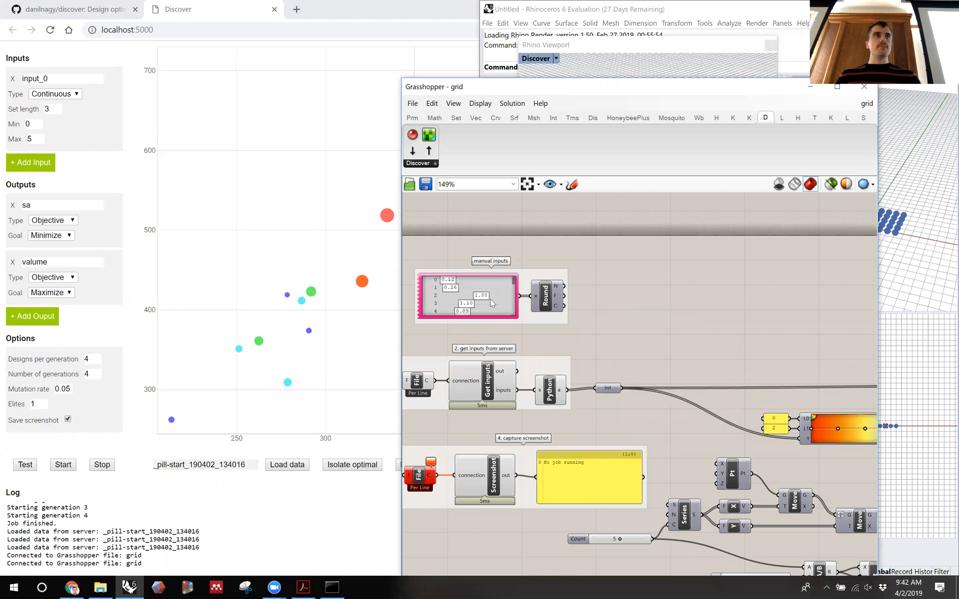
{"action": "scroll", "coordinate": [591, 309], "scroll_direction": "up", "scroll_amount": 4}
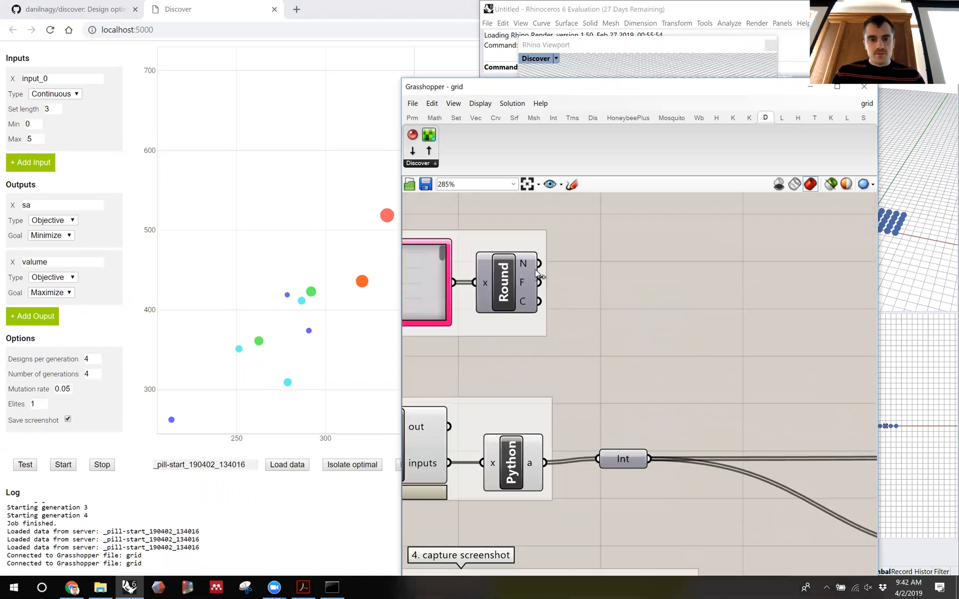
{"action": "left_click_drag", "start_coordinate": [541, 283], "coordinate": [598, 458]}
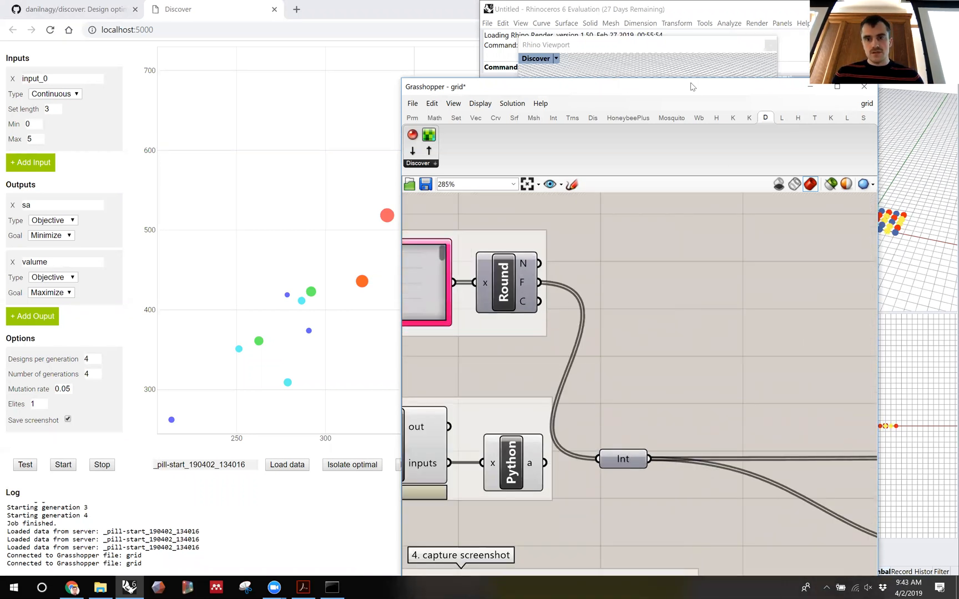
- Move the Grasshopper window below the floating Discover viewport and frame the colored dot grid from nearly overhead, close up
{"action": "left_click_drag", "start_coordinate": [688, 91], "coordinate": [679, 364]}
{"action": "right_click_drag", "start_coordinate": [716, 158], "coordinate": [673, 214]}
{"action": "scroll", "coordinate": [673, 215], "scroll_direction": "up", "scroll_amount": 6}
{"action": "scroll", "coordinate": [661, 158], "scroll_direction": "down", "scroll_amount": 4}
{"action": "scroll", "coordinate": [662, 191], "scroll_direction": "up", "scroll_amount": 6}
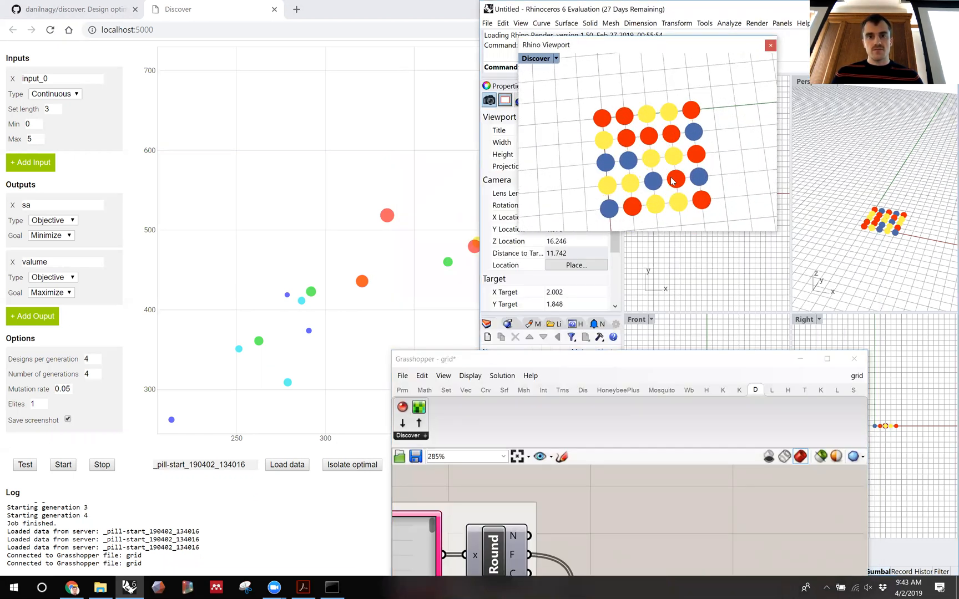
- Frame the dot grid straight from above in the floating Discover viewport and move the Grasshopper window clear of it
{"action": "scroll", "coordinate": [662, 191], "scroll_direction": "up", "scroll_amount": 2}
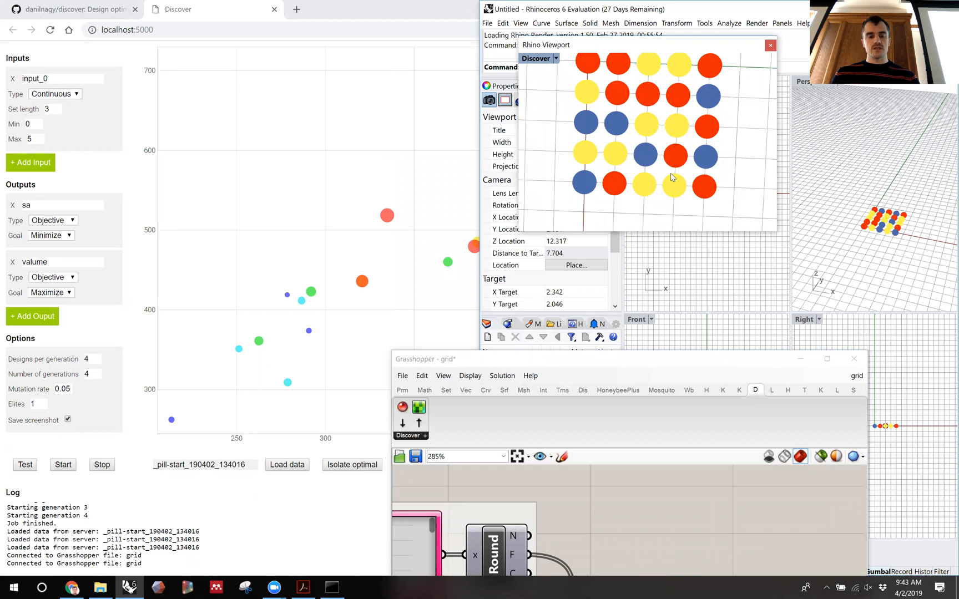
{"action": "scroll", "coordinate": [673, 185], "scroll_direction": "up", "scroll_amount": 3}
{"action": "right_click_drag", "start_coordinate": [673, 185], "coordinate": [675, 195]}
{"action": "left_click_drag", "start_coordinate": [621, 369], "coordinate": [291, 104]}
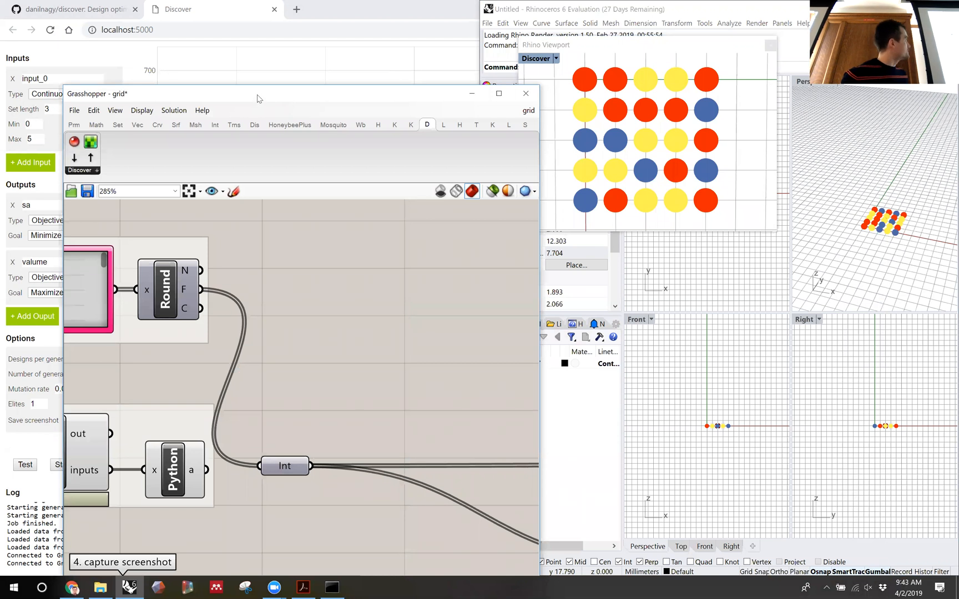
{"action": "left_click_drag", "start_coordinate": [257, 98], "coordinate": [224, 74]}
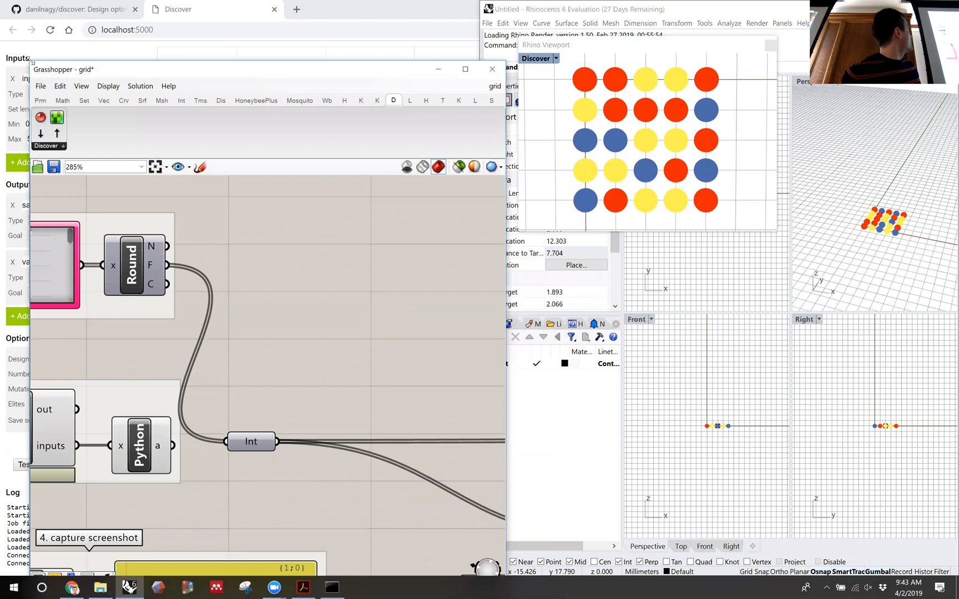
{"action": "left_click_drag", "start_coordinate": [90, 69], "coordinate": [76, 139]}
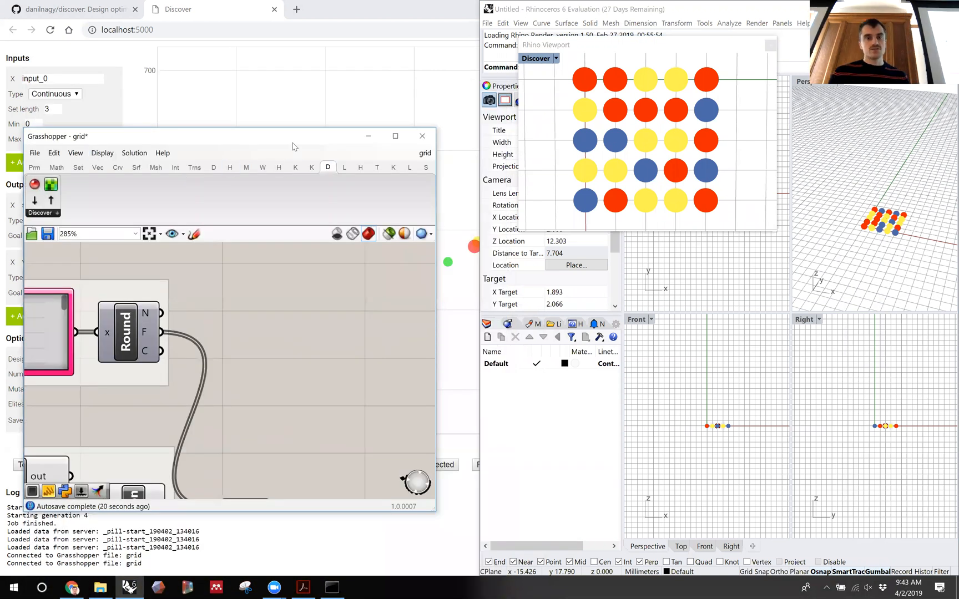
{"action": "left_click_drag", "start_coordinate": [314, 153], "coordinate": [328, 165]}
{"action": "left_click", "coordinate": [623, 52]}
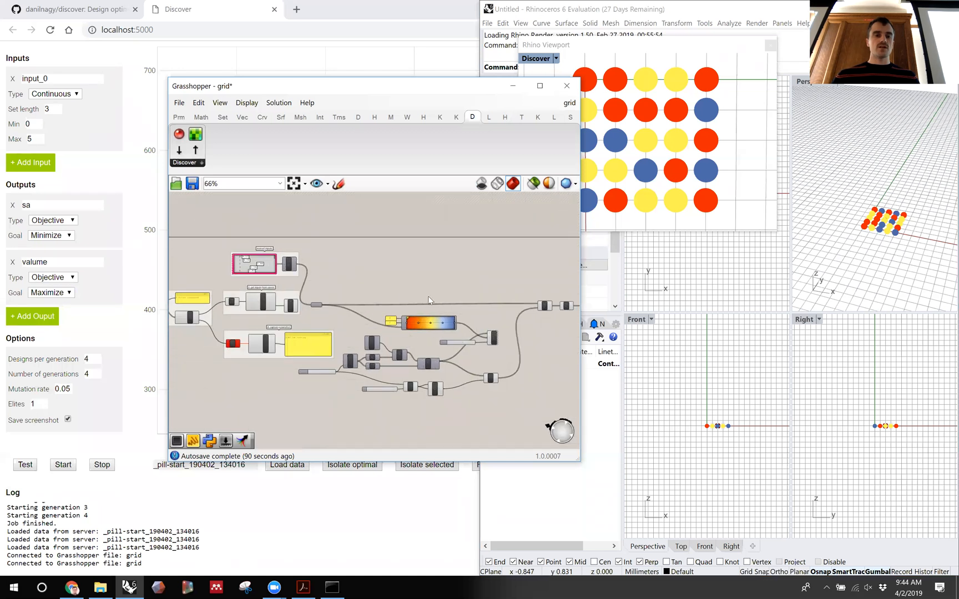
- Examine how the grid definition builds its points with Move components and measures their distance to the center point
{"action": "scroll", "coordinate": [428, 296], "scroll_direction": "up", "scroll_amount": 5}
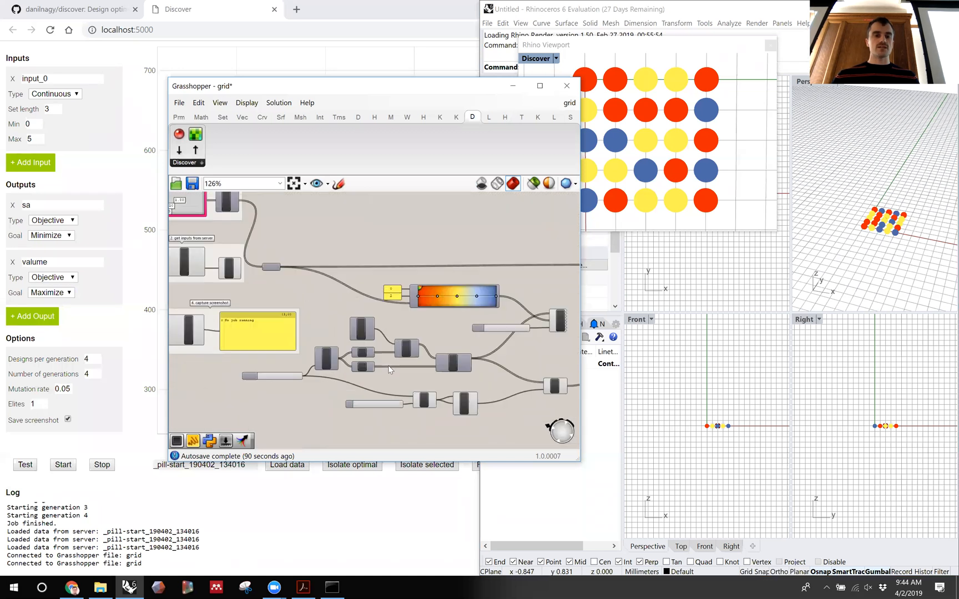
{"action": "right_click_drag", "start_coordinate": [410, 306], "coordinate": [455, 292]}
{"action": "right_click_drag", "start_coordinate": [452, 335], "coordinate": [361, 346]}
{"action": "right_click_drag", "start_coordinate": [429, 368], "coordinate": [412, 369]}
{"action": "left_click", "coordinate": [373, 342]}
{"action": "right_click_drag", "start_coordinate": [410, 414], "coordinate": [389, 381]}
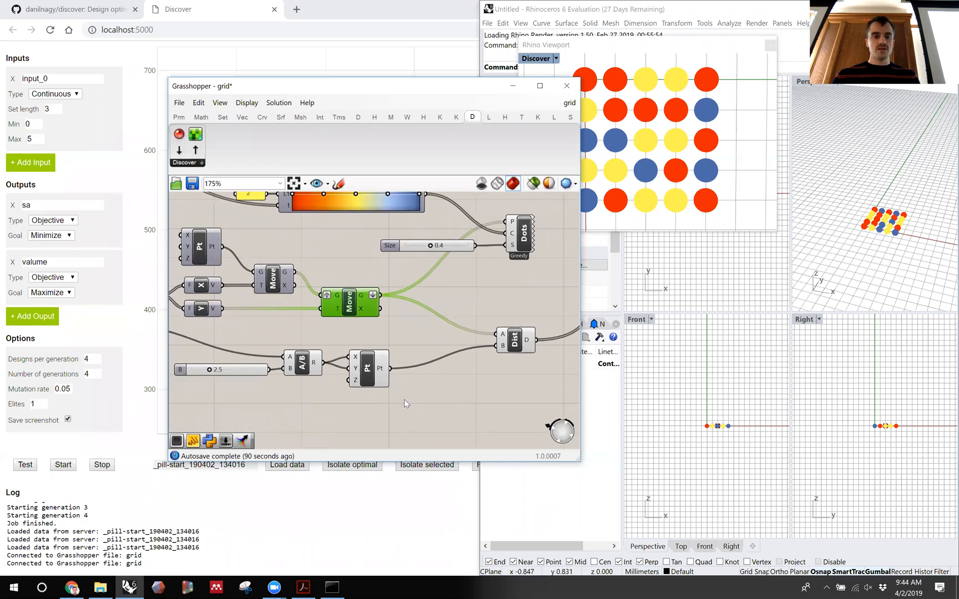
{"action": "left_click", "coordinate": [366, 376]}
{"action": "right_click_drag", "start_coordinate": [550, 351], "coordinate": [498, 382]}
{"action": "left_click", "coordinate": [467, 377]}
- Trace the objective calculation from Subtraction through Absolute and Mass Addition to the Merge and Send Outputs components
{"action": "scroll", "coordinate": [527, 304], "scroll_direction": "down", "scroll_amount": 2}
{"action": "right_click_drag", "start_coordinate": [527, 303], "coordinate": [429, 359]}
{"action": "scroll", "coordinate": [502, 284], "scroll_direction": "up", "scroll_amount": 3}
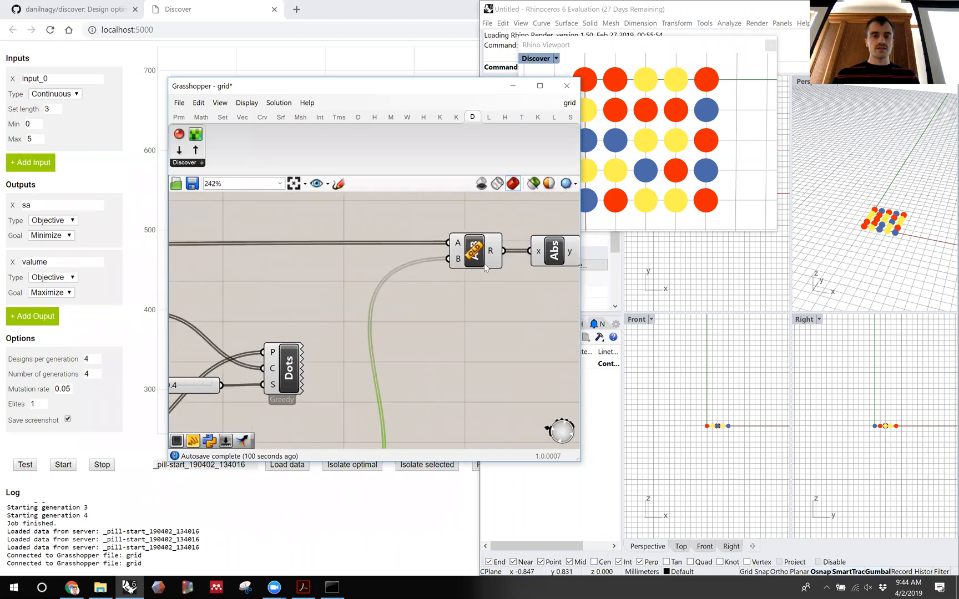
{"action": "scroll", "coordinate": [478, 264], "scroll_direction": "down", "scroll_amount": 2}
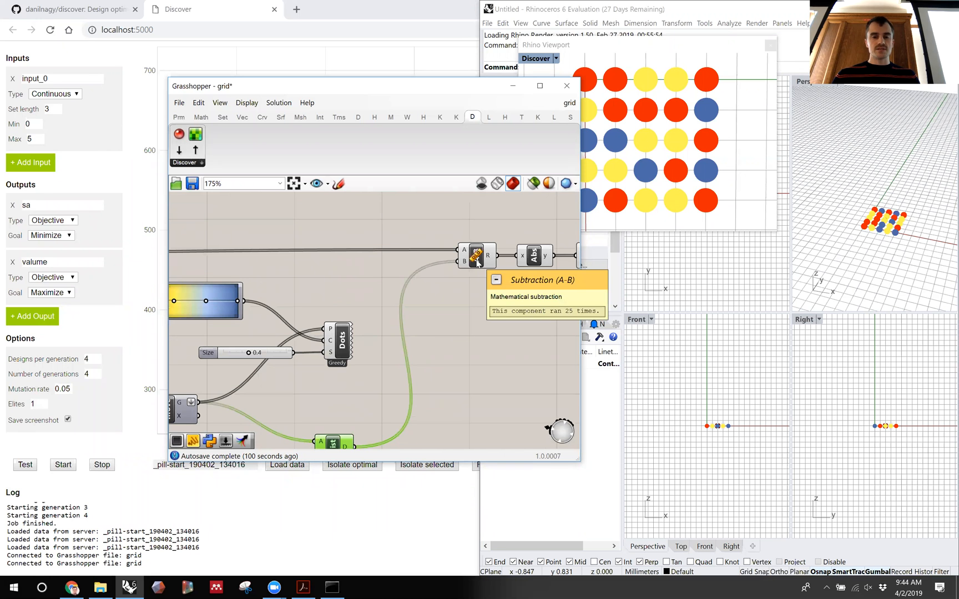
{"action": "scroll", "coordinate": [478, 263], "scroll_direction": "down", "scroll_amount": 3}
{"action": "mouse_move", "coordinate": [278, 264]}
{"action": "right_mouse_down"}
{"action": "mouse_move", "coordinate": [447, 270]}
{"action": "mouse_move", "coordinate": [291, 268]}
{"action": "right_mouse_up"}
{"action": "scroll", "coordinate": [465, 276], "scroll_direction": "up", "scroll_amount": 3}
{"action": "right_click_drag", "start_coordinate": [447, 270], "coordinate": [360, 327]}
{"action": "left_click", "coordinate": [376, 303]}
{"action": "left_click_drag", "start_coordinate": [426, 303], "coordinate": [421, 301]}
{"action": "left_click", "coordinate": [432, 280]}
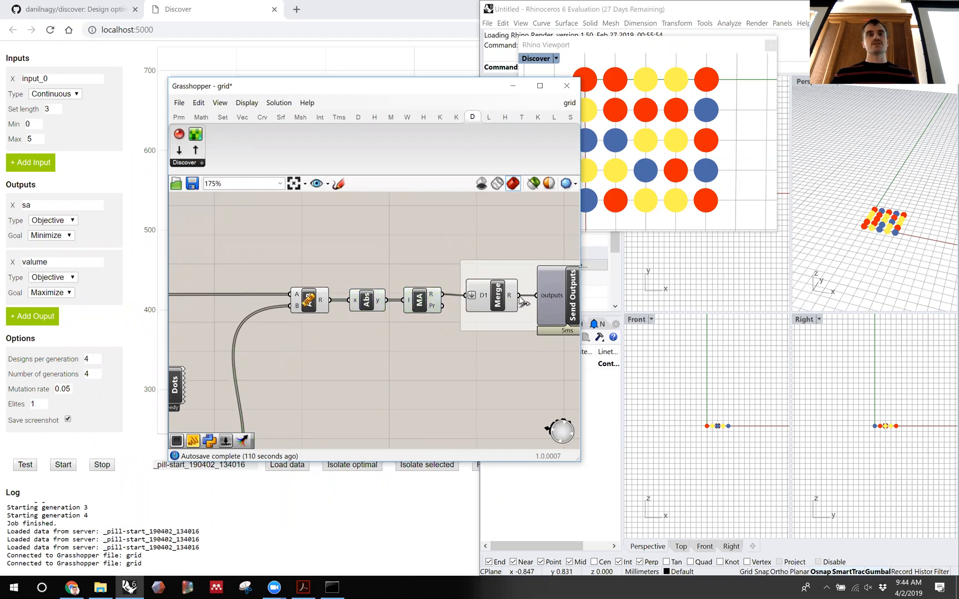
- Review the definition from its outputs back to the manual inputs and server components, moving the Grasshopper window aside
{"action": "left_click_drag", "start_coordinate": [466, 92], "coordinate": [433, 174]}
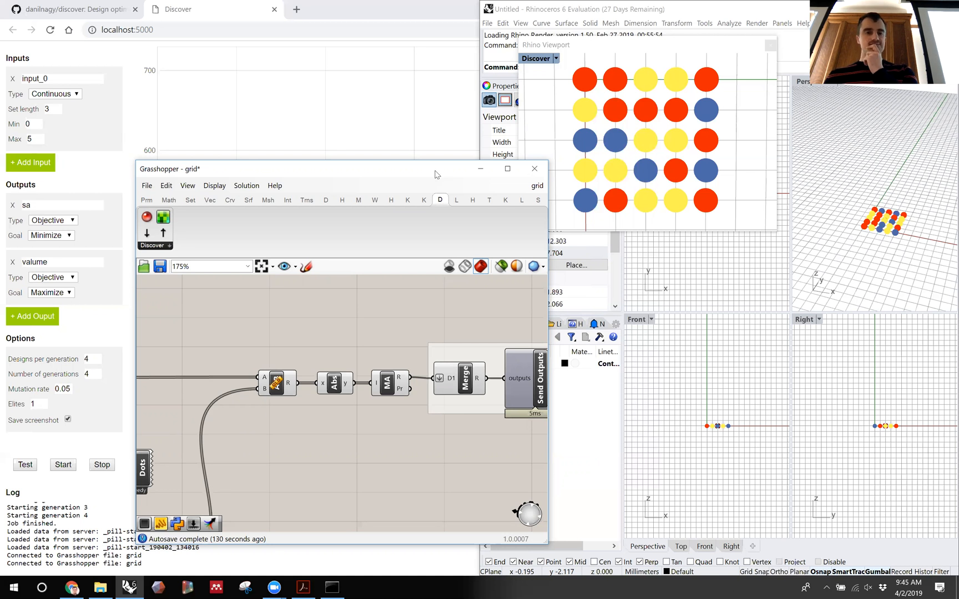
{"action": "left_click_drag", "start_coordinate": [435, 174], "coordinate": [676, 148]}
{"action": "scroll", "coordinate": [650, 310], "scroll_direction": "down", "scroll_amount": 6}
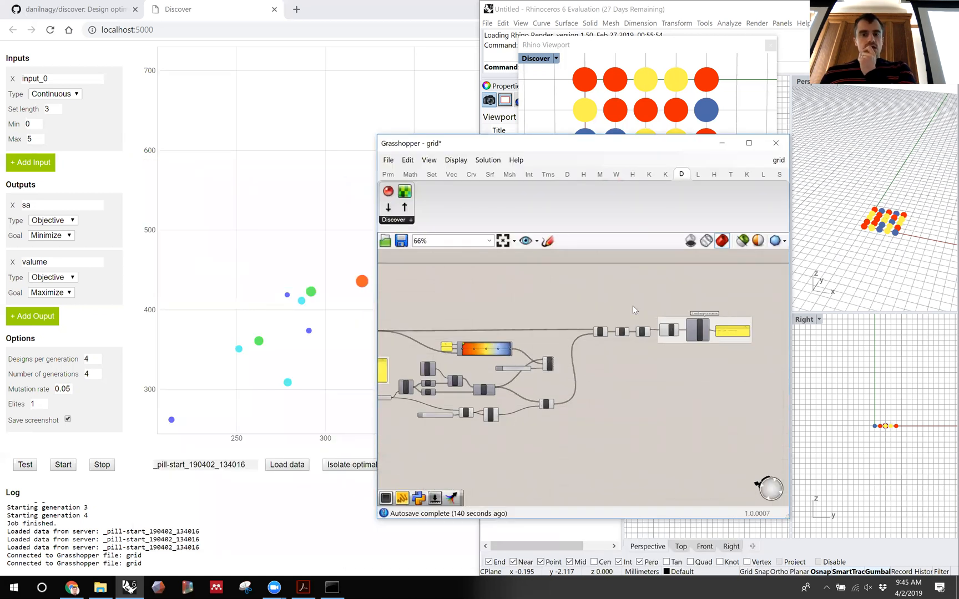
{"action": "scroll", "coordinate": [636, 327], "scroll_direction": "up", "scroll_amount": 6}
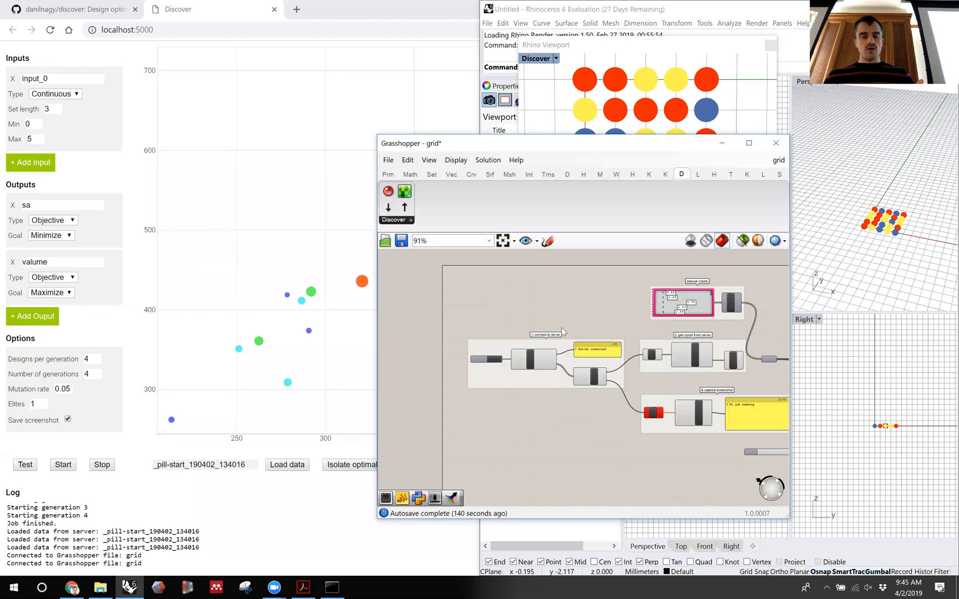
{"action": "right_click_drag", "start_coordinate": [785, 338], "coordinate": [675, 361]}
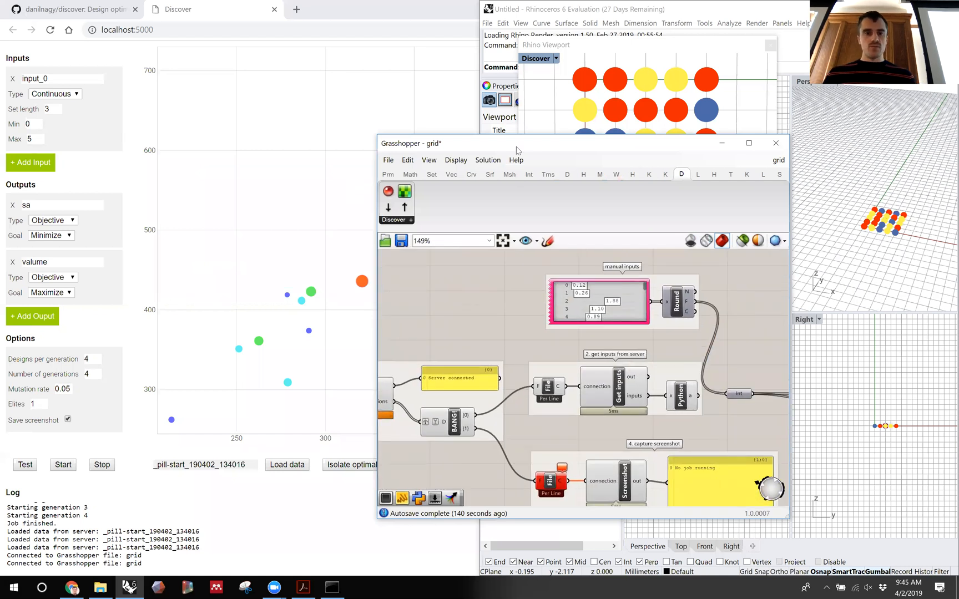
{"action": "left_click_drag", "start_coordinate": [516, 146], "coordinate": [676, 183]}
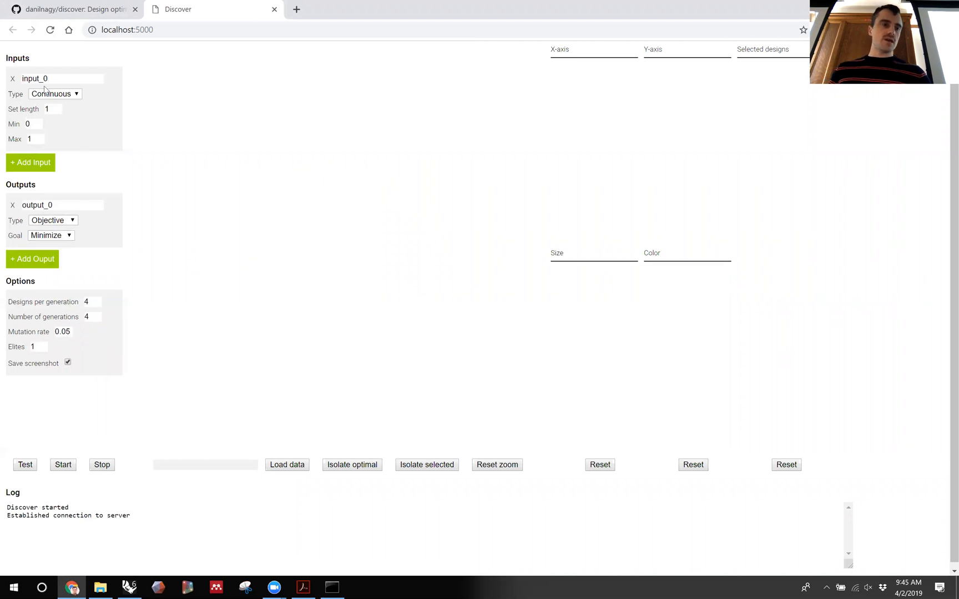
- Define input_0 as Categorical with a set length of 25 and 3 options
{"action": "left_click", "coordinate": [72, 94]}
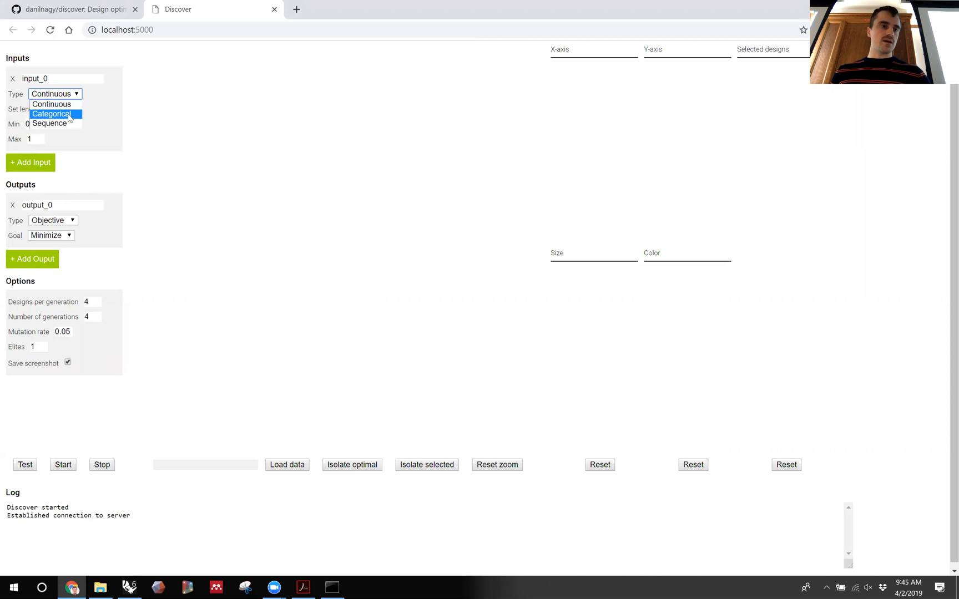
{"action": "left_click", "coordinate": [52, 114]}
{"action": "left_click", "coordinate": [58, 109]}
{"action": "double_click", "coordinate": [55, 110]}
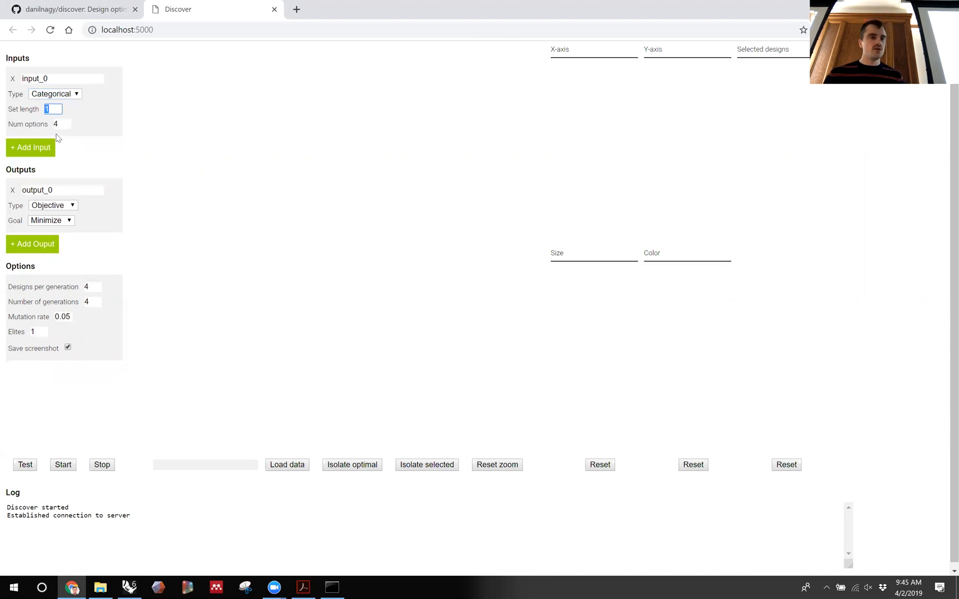
{"action": "type", "text": "25"}
{"action": "double_click", "coordinate": [67, 125]}
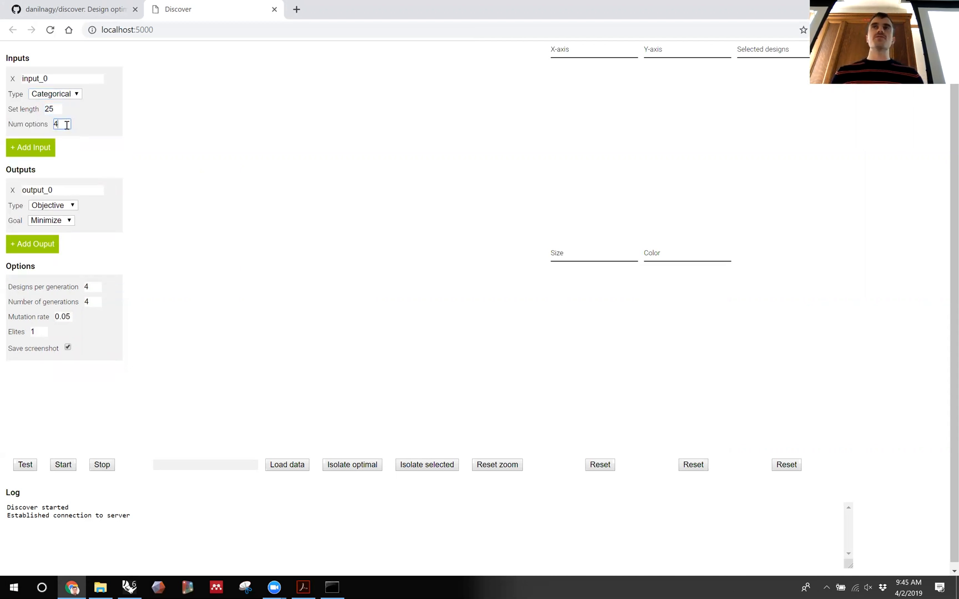
{"action": "left_click_drag", "start_coordinate": [69, 127], "coordinate": [44, 128]}
{"action": "double_click", "coordinate": [63, 109]}
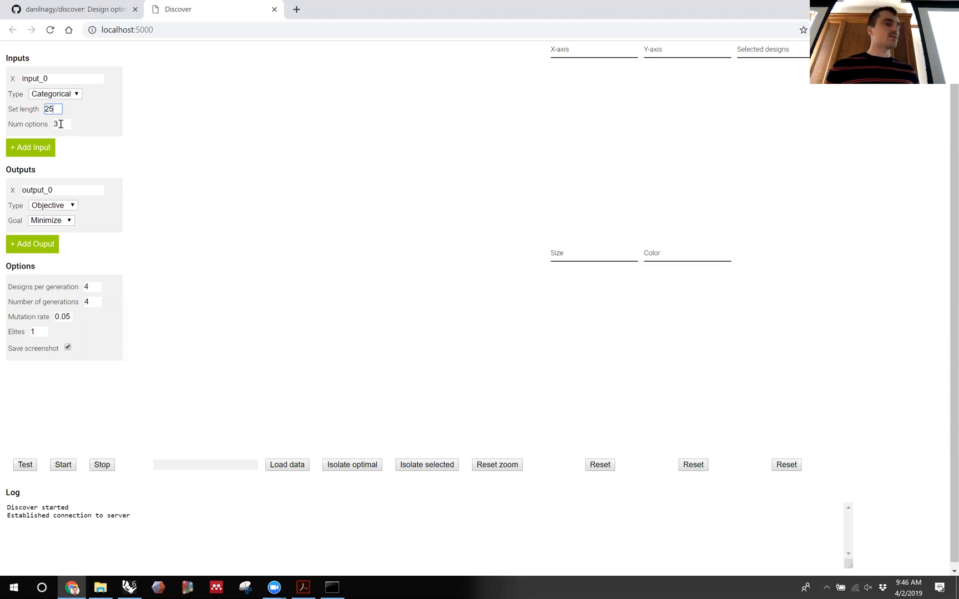
{"action": "left_click", "coordinate": [64, 123]}
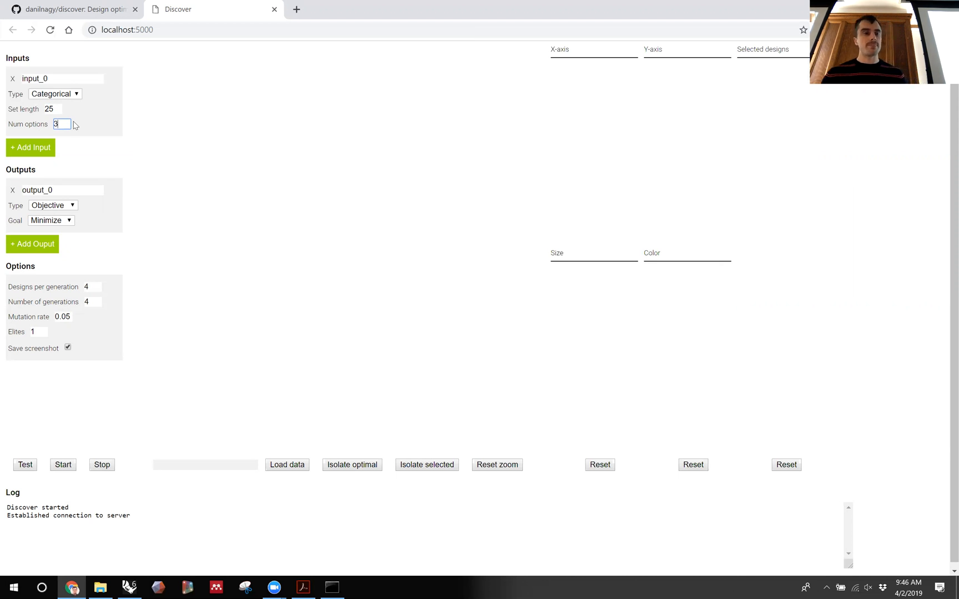
{"action": "left_click", "coordinate": [90, 150]}
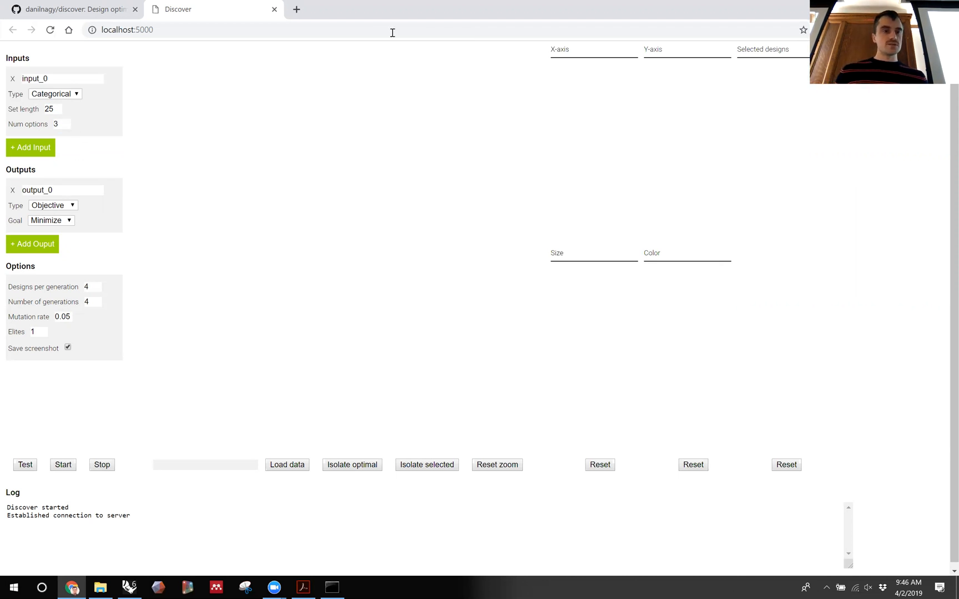
- Restore the browser window to half-screen size, generate test inputs, and inspect the Python component's output values in Grasshopper
{"action": "double_click", "coordinate": [405, 18]}
{"action": "left_click", "coordinate": [25, 471]}
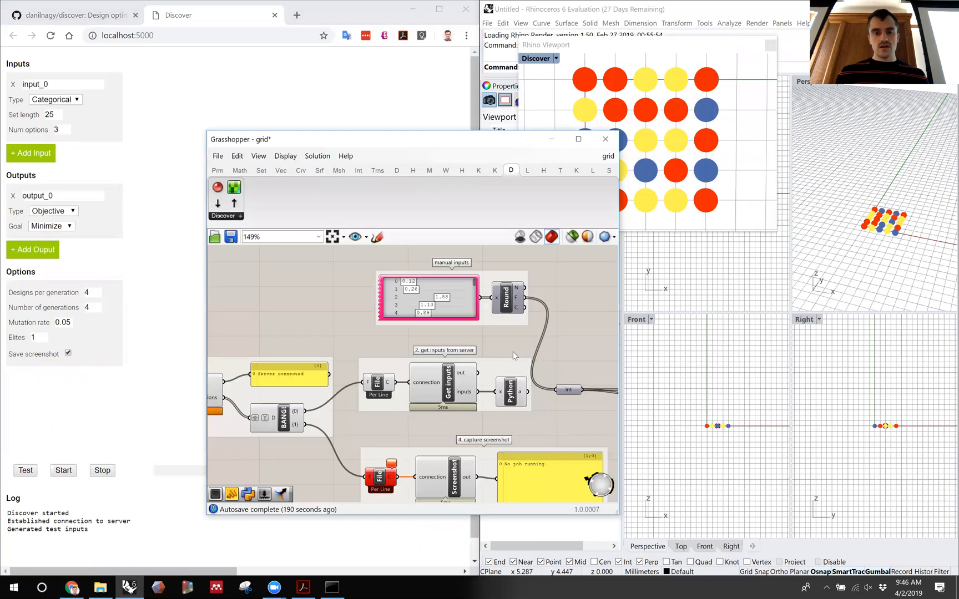
{"action": "right_click_drag", "start_coordinate": [444, 448], "coordinate": [447, 403]}
{"action": "mouse_move", "coordinate": [524, 350]}
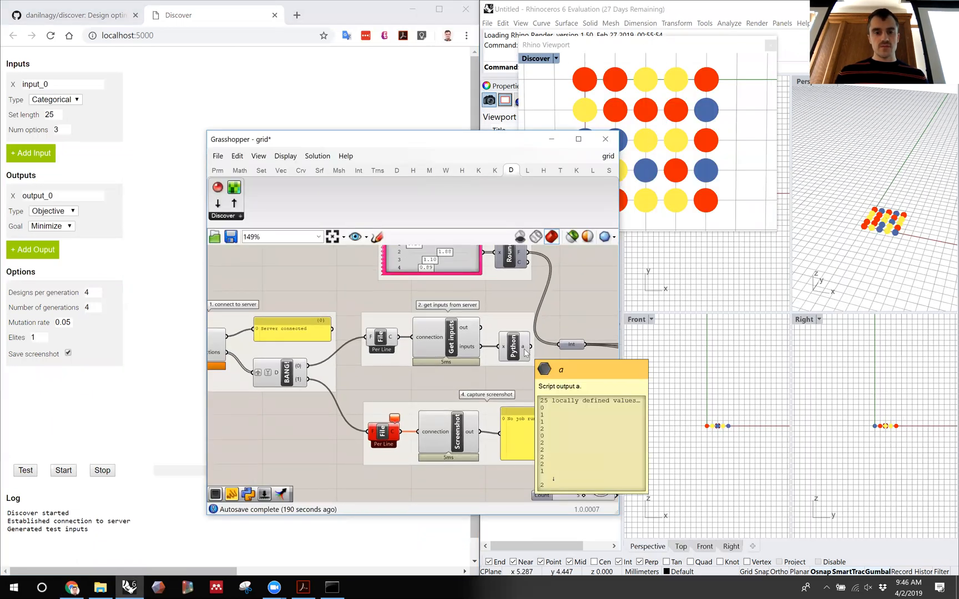
- Connect the Python component's a output to the Int parameter, replacing the manual inputs' connection
{"action": "right_click_drag", "start_coordinate": [523, 351], "coordinate": [384, 340]}
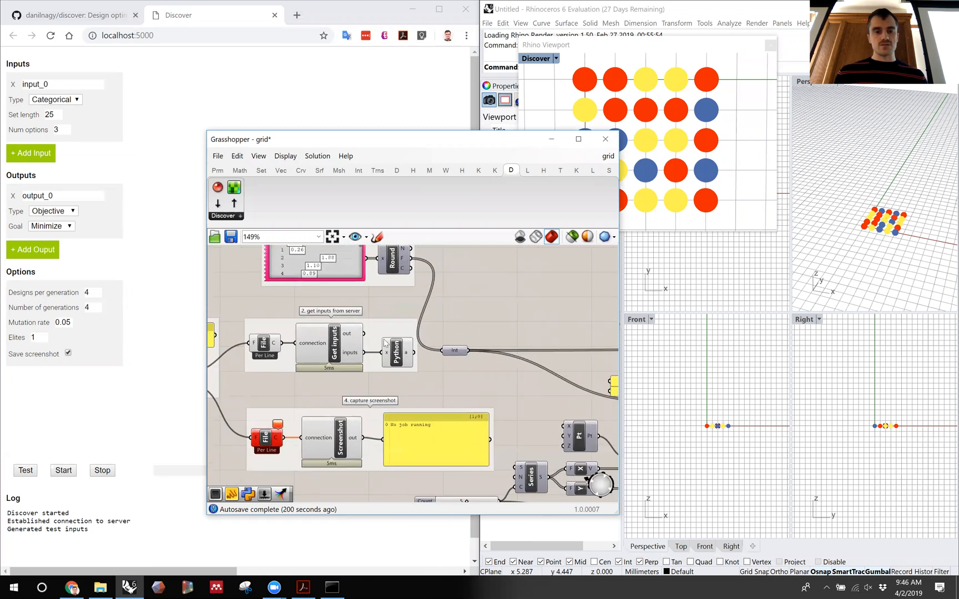
{"action": "mouse_move", "coordinate": [410, 356]}
{"action": "left_click_drag", "start_coordinate": [409, 357], "coordinate": [460, 359]}
{"action": "left_click", "coordinate": [461, 361]}
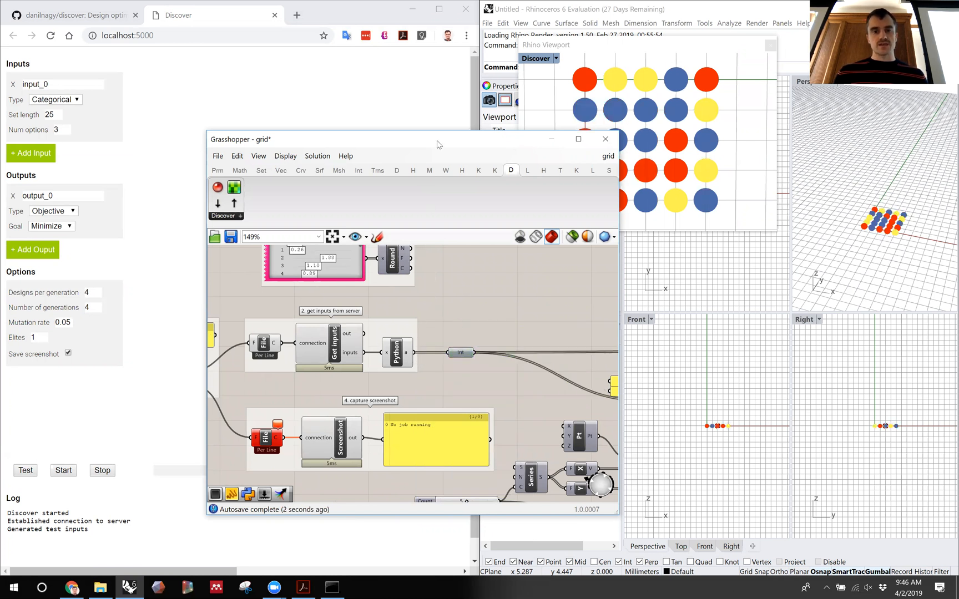
- Move the Grasshopper window below the Discover viewport, generate test inputs twice, and fit the whole dot grid in that viewport
{"action": "left_click_drag", "start_coordinate": [438, 144], "coordinate": [751, 292]}
{"action": "left_click", "coordinate": [26, 470]}
{"action": "left_click", "coordinate": [27, 472]}
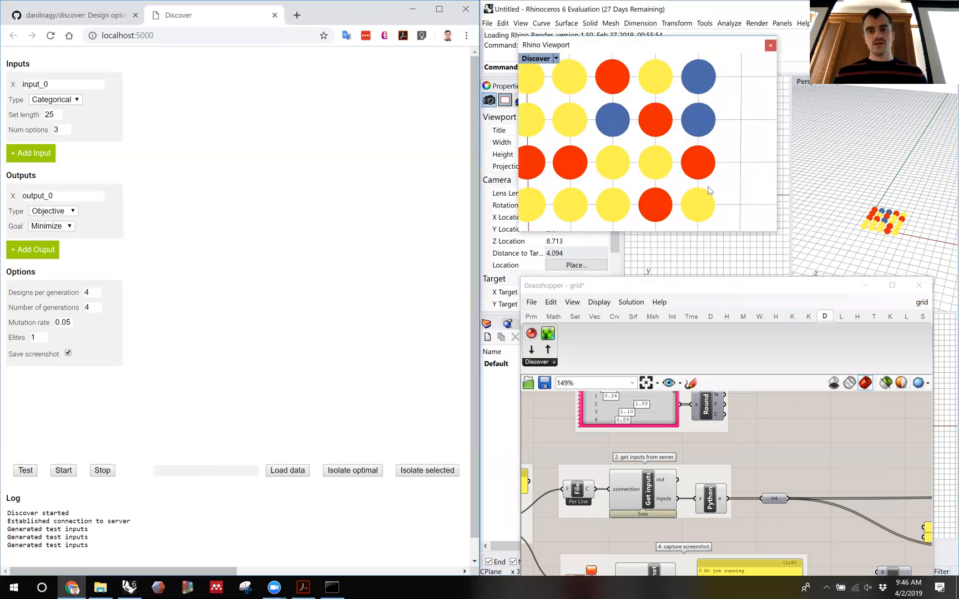
{"action": "scroll", "coordinate": [708, 145], "scroll_direction": "down", "scroll_amount": 5}
{"action": "right_click_drag", "start_coordinate": [700, 135], "coordinate": [702, 151]}
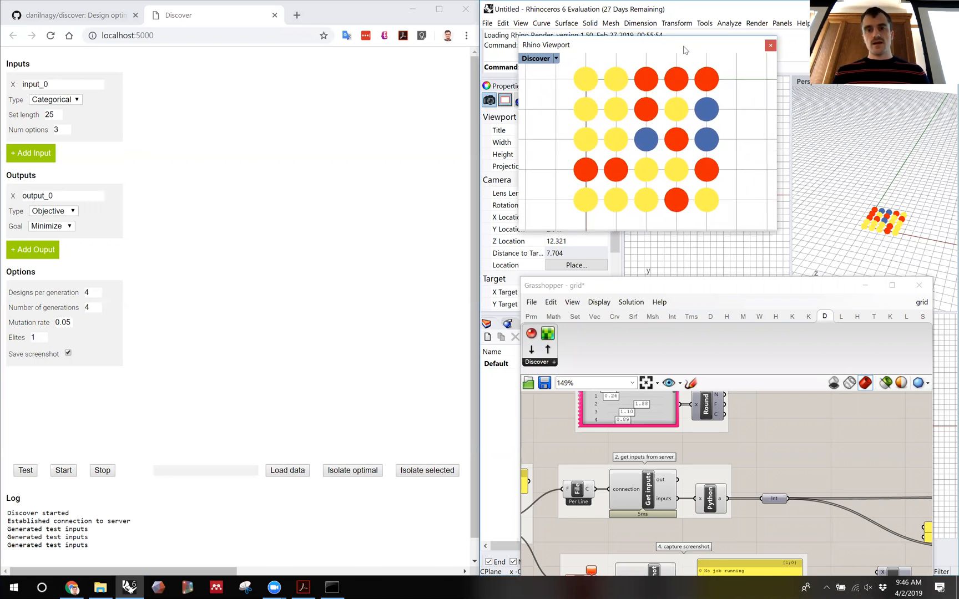
- Move the floating Discover viewport off the Top viewport and frame the full dot grid in the Top view
{"action": "left_click_drag", "start_coordinate": [684, 50], "coordinate": [595, 243]}
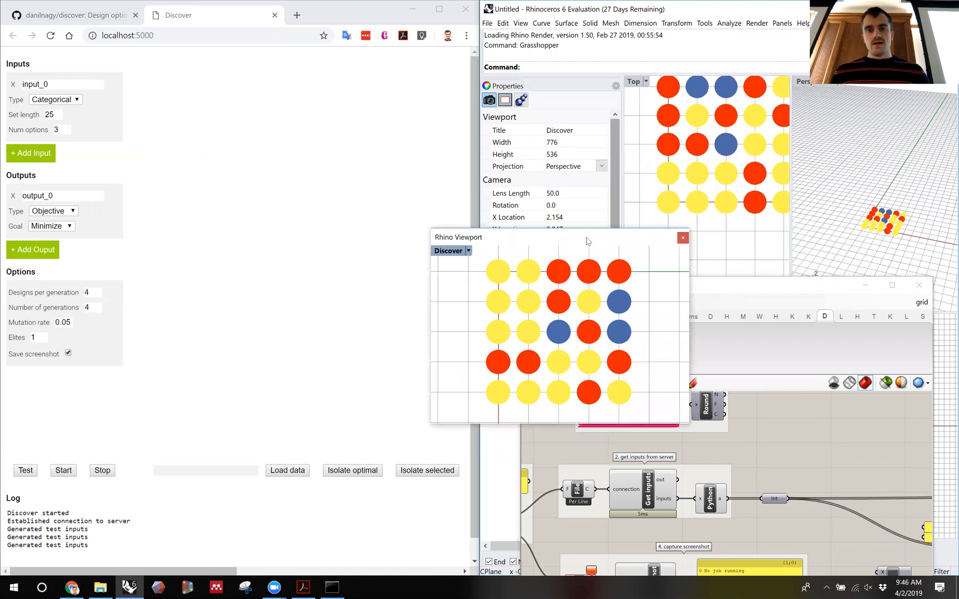
{"action": "scroll", "coordinate": [686, 204], "scroll_direction": "down", "scroll_amount": 4}
{"action": "right_click_drag", "start_coordinate": [694, 208], "coordinate": [679, 217]}
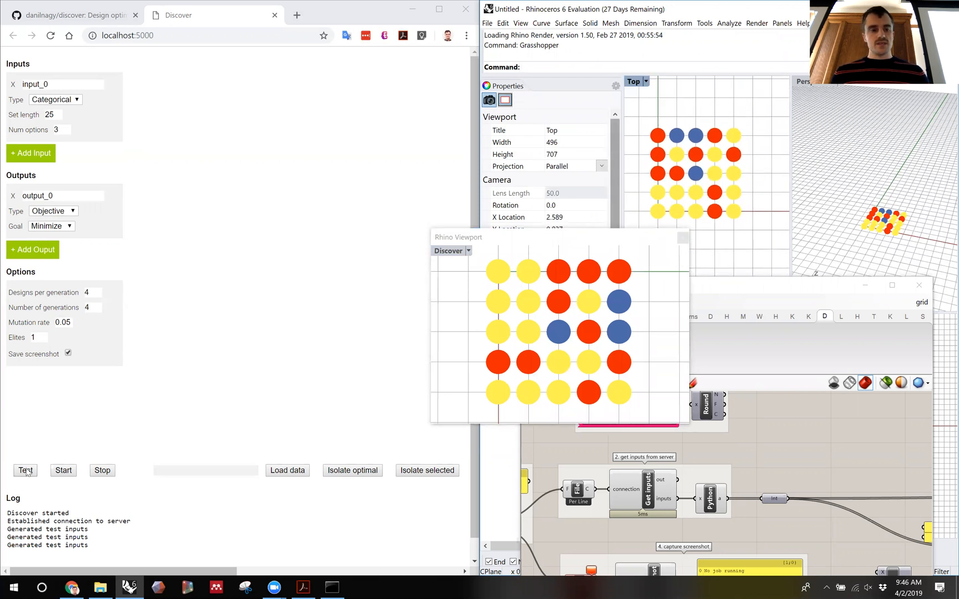
- Generate test inputs six more times to recolor the dot grid with random categories
{"action": "left_click", "coordinate": [26, 470]}
{"action": "left_click", "coordinate": [25, 471]}
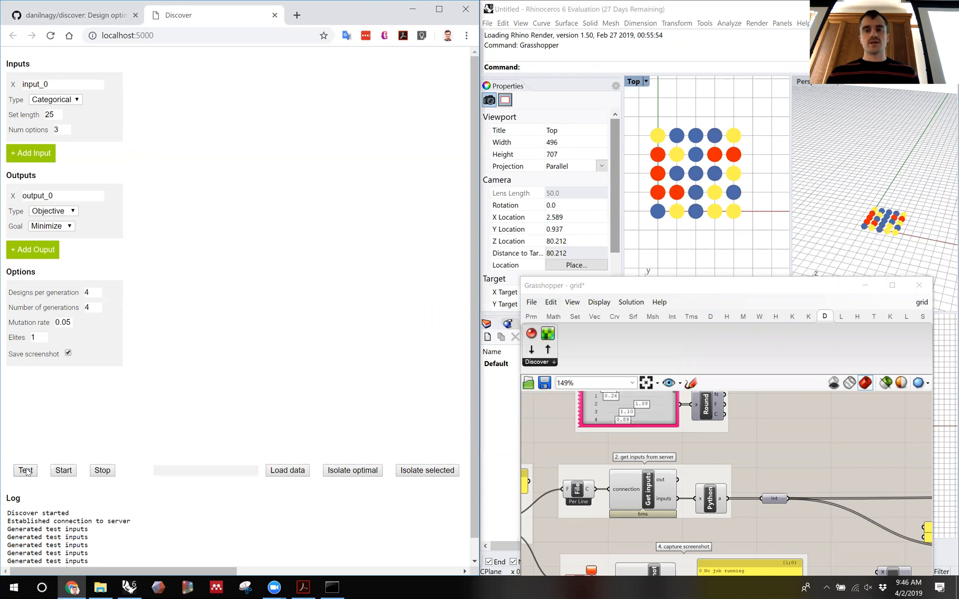
{"action": "left_click", "coordinate": [25, 471]}
{"action": "left_click", "coordinate": [25, 470]}
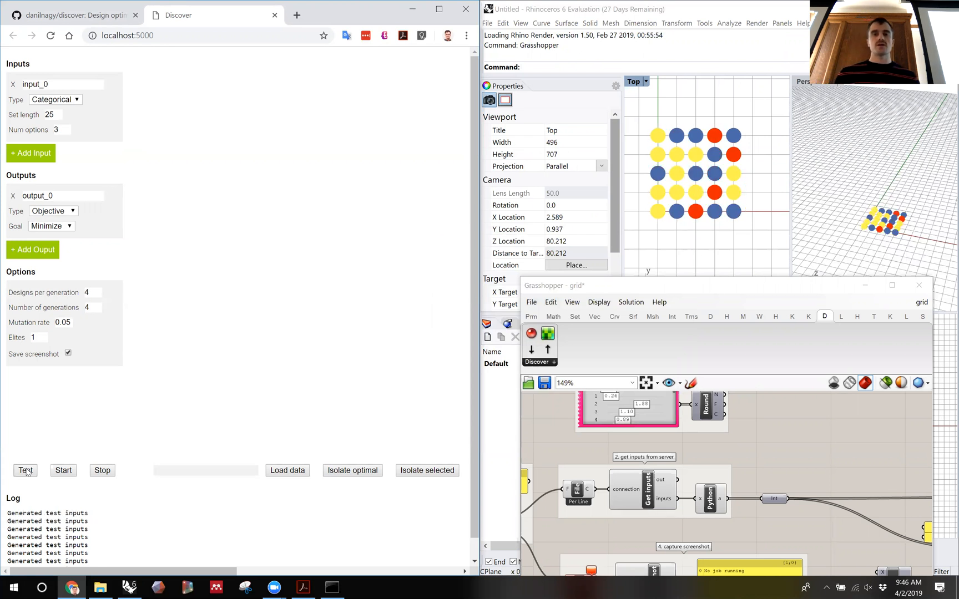
{"action": "left_click", "coordinate": [25, 470]}
{"action": "left_click", "coordinate": [25, 470]}
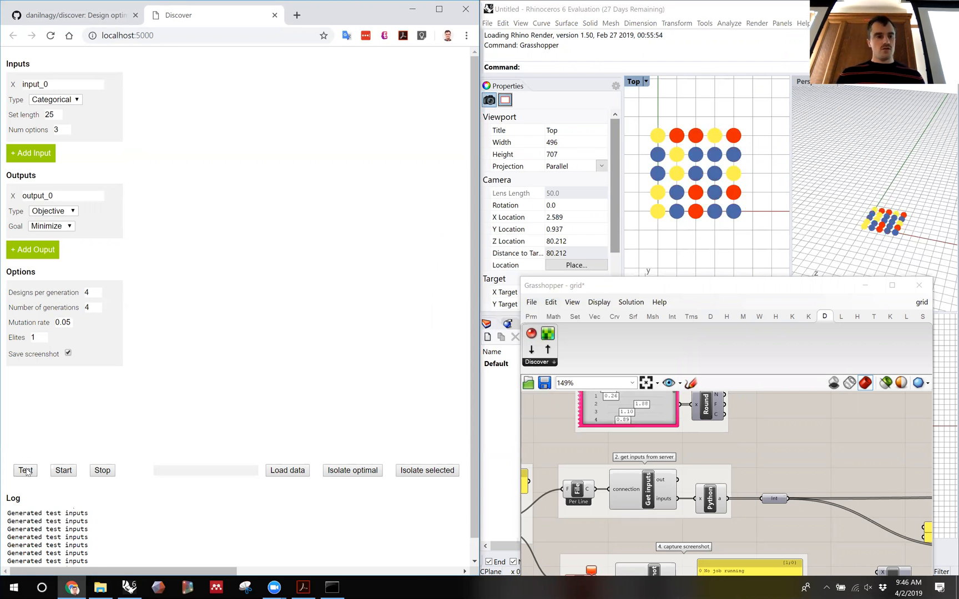
- Set both the designs per generation and the number of generations to 5
{"action": "double_click", "coordinate": [94, 293]}
{"action": "type", "text": "5"}
{"action": "key", "text": "Tab"}
{"action": "left_click_drag", "start_coordinate": [92, 289], "coordinate": [78, 307]}
{"action": "type", "text": "5"}
{"action": "left_click", "coordinate": [93, 292]}
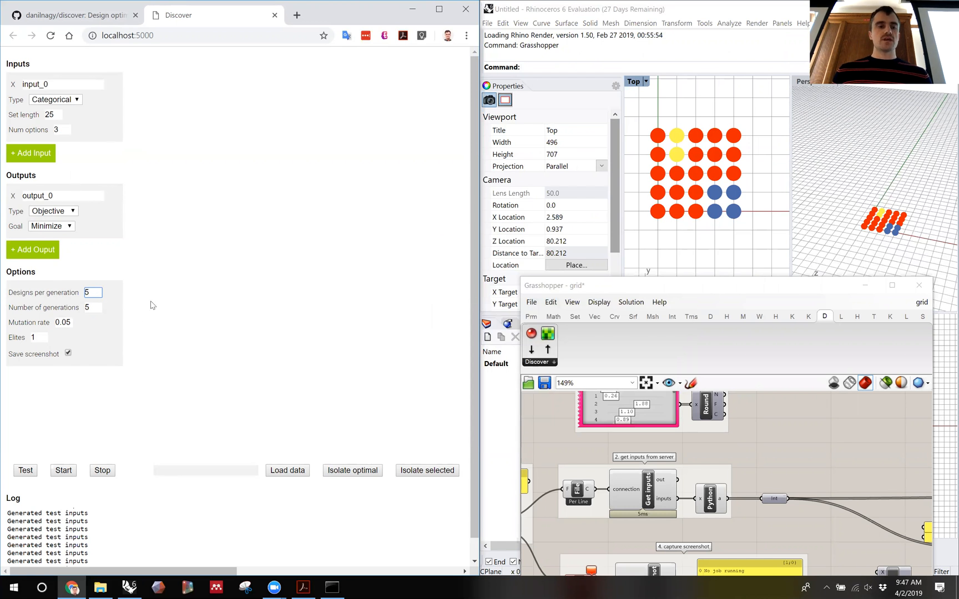
{"action": "left_click", "coordinate": [92, 306]}
{"action": "left_click", "coordinate": [93, 294]}
{"action": "left_click", "coordinate": [95, 308]}
{"action": "left_click", "coordinate": [95, 426]}
- Start the grid optimization job and select its job name beside the data loading option
{"action": "left_click", "coordinate": [64, 471]}
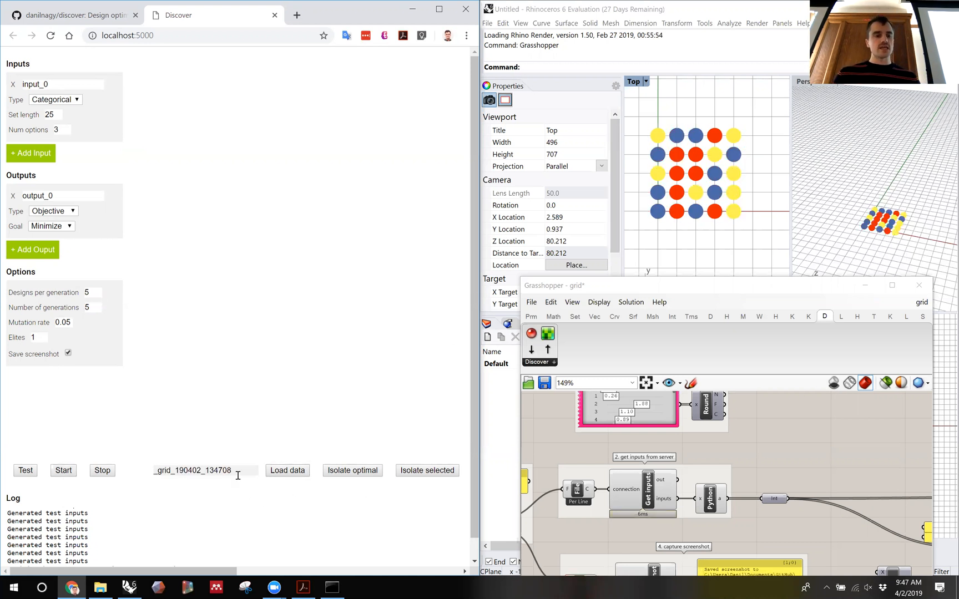
{"action": "left_click_drag", "start_coordinate": [239, 472], "coordinate": [148, 484]}
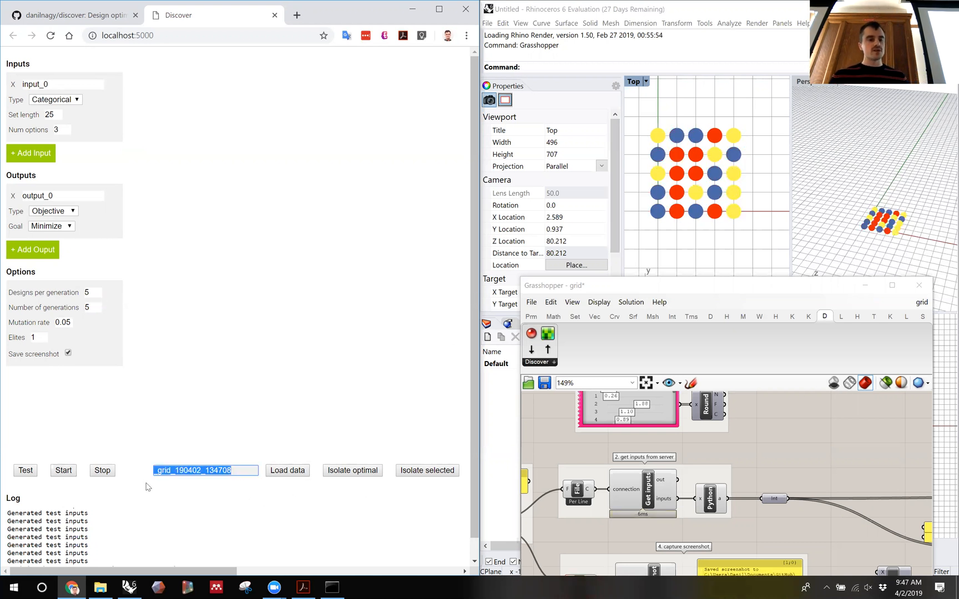
- Load the running grid job's results, maximize the browser window, and reload the data three more times to refresh the generation chart
{"action": "left_click", "coordinate": [288, 471]}
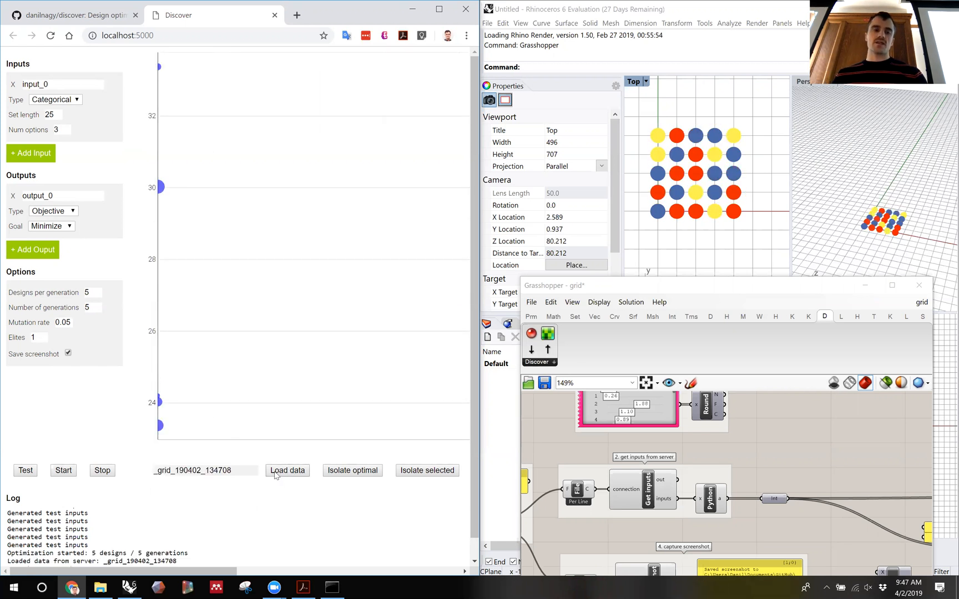
{"action": "left_click", "coordinate": [439, 9]}
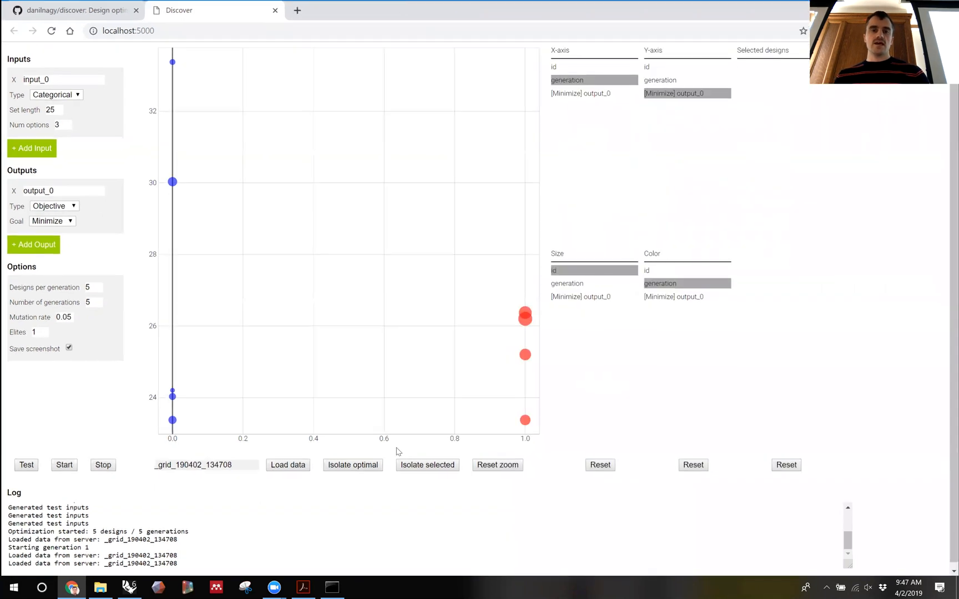
{"action": "left_click", "coordinate": [292, 468]}
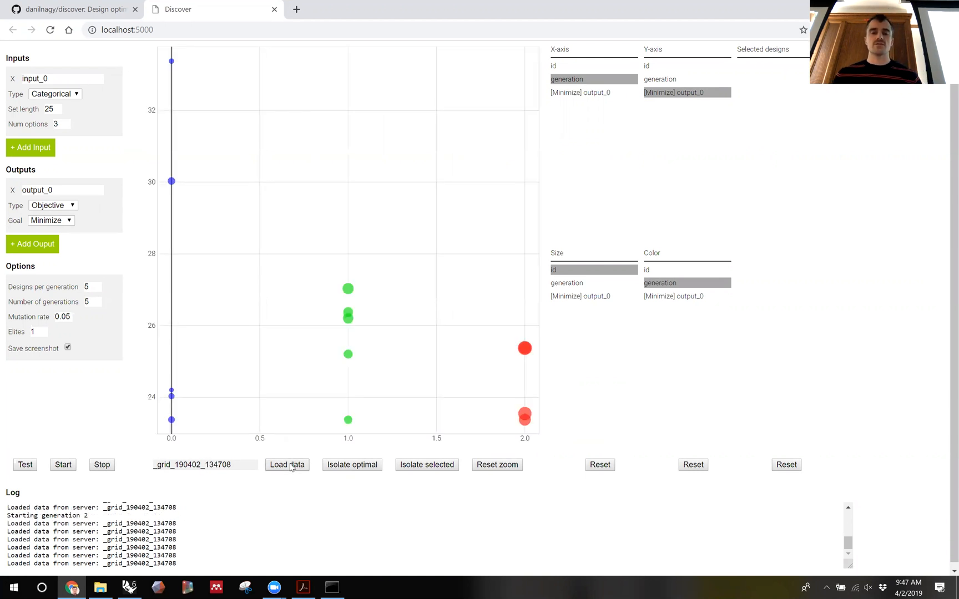
{"action": "left_click", "coordinate": [292, 468]}
{"action": "left_click", "coordinate": [292, 468]}
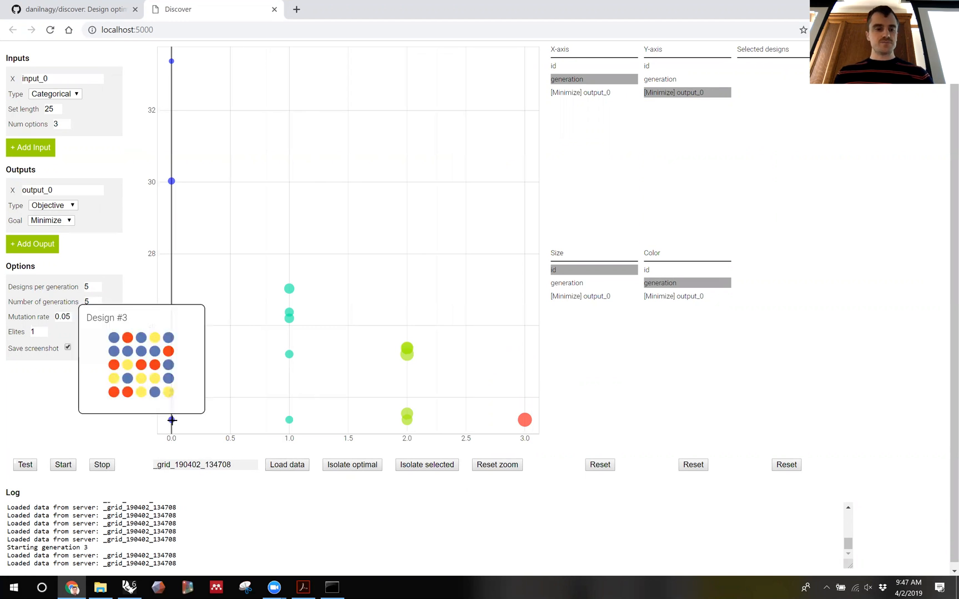
- Preview the lowest-scoring designs of generations 1 and 3 and zoom the chart into the lowest output values
{"action": "mouse_move", "coordinate": [289, 420]}
{"action": "mouse_move", "coordinate": [522, 421]}
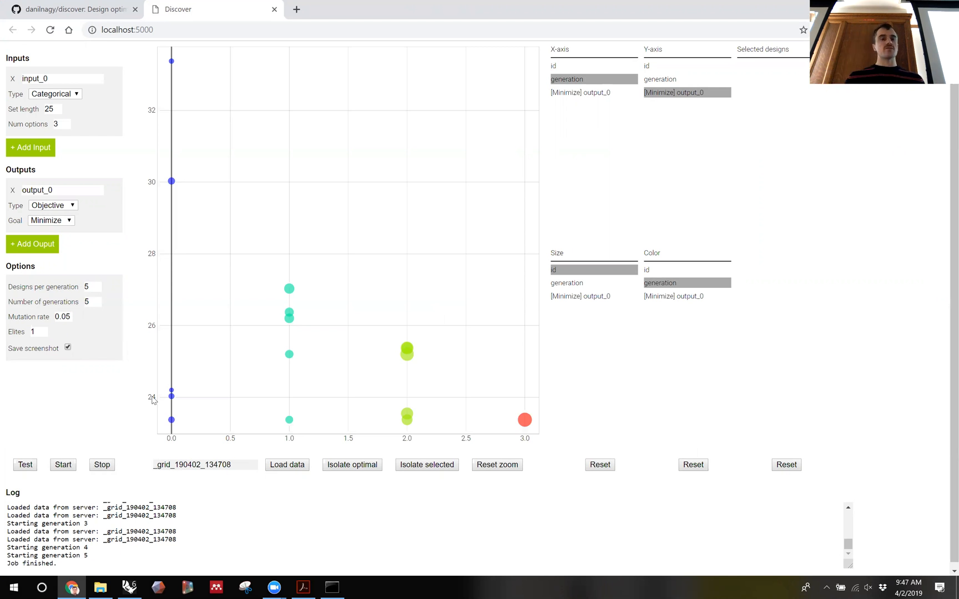
{"action": "left_click_drag", "start_coordinate": [174, 387], "coordinate": [156, 429]}
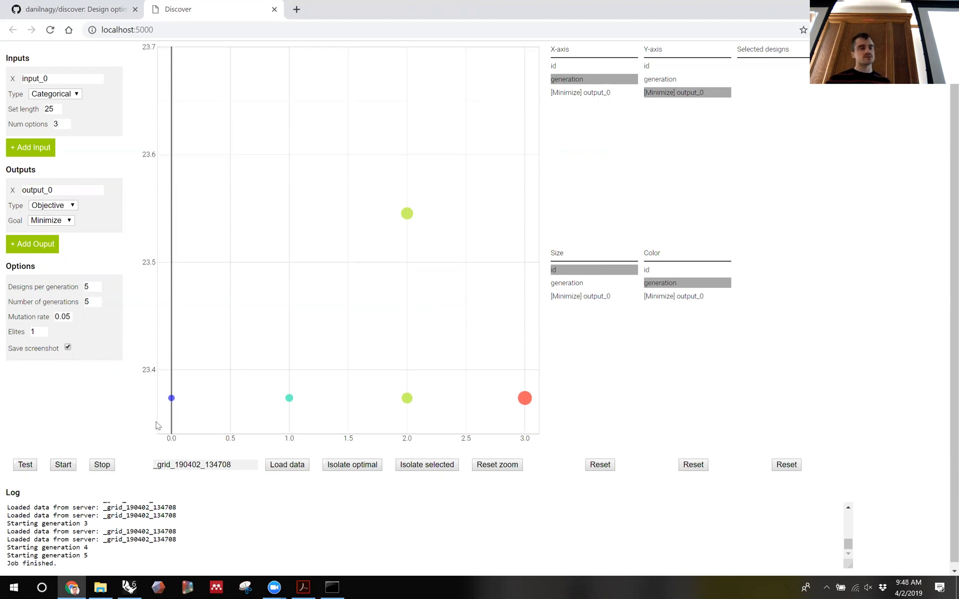
- Set both the designs per generation and the number of generations to 20
{"action": "double_click", "coordinate": [92, 288]}
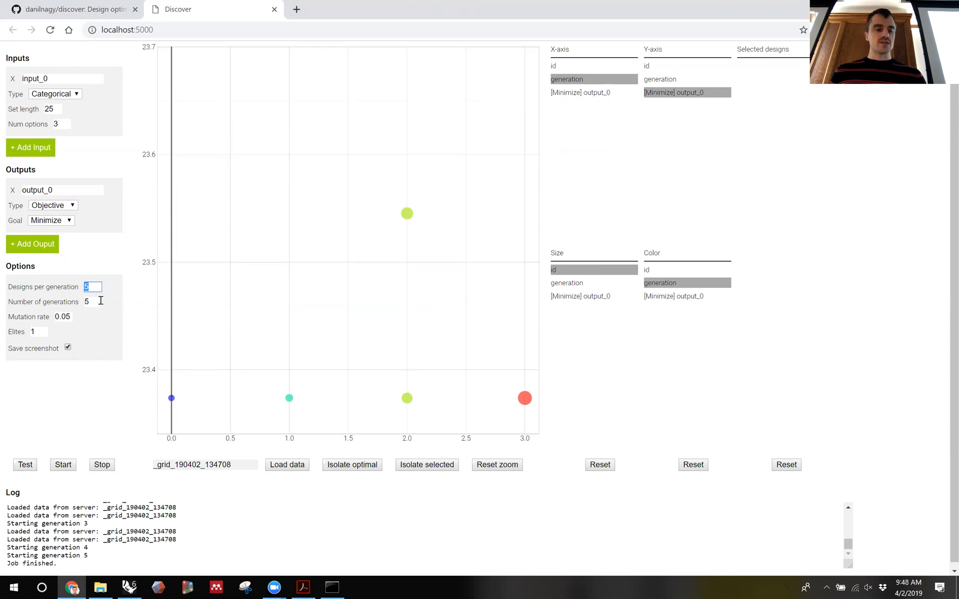
{"action": "type", "text": "20"}
{"action": "double_click", "coordinate": [93, 302]}
{"action": "type", "text": "20"}
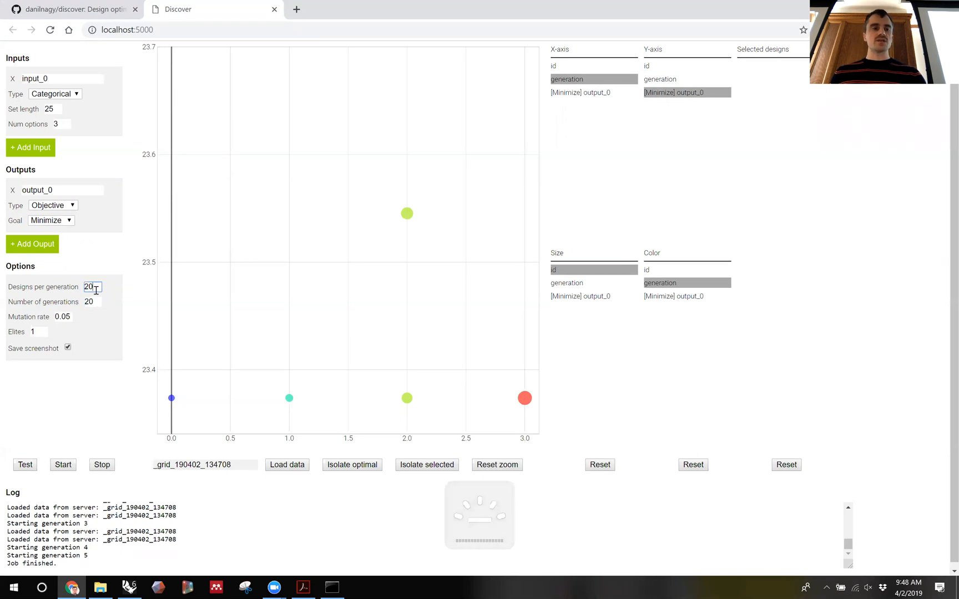
{"action": "double_click", "coordinate": [94, 287]}
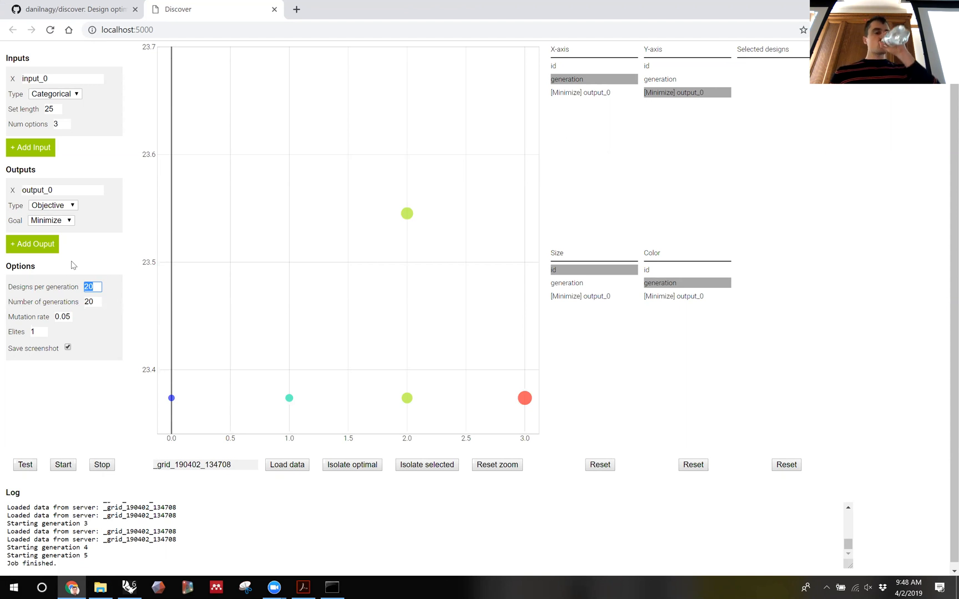
{"action": "left_click", "coordinate": [92, 303]}
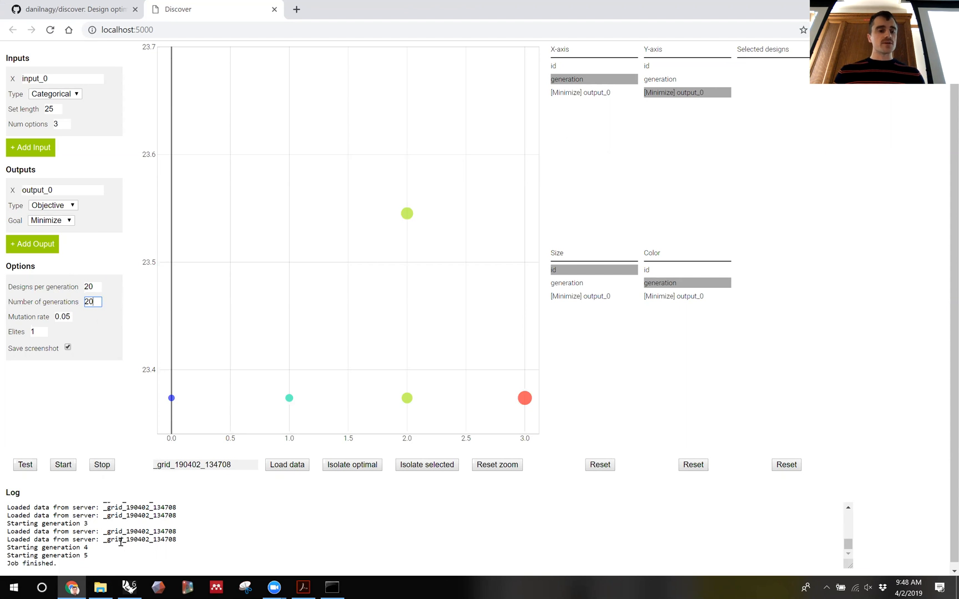
- Switch to File Explorer and examine the saved job folders in the discover data folder
{"action": "left_click", "coordinate": [101, 588]}
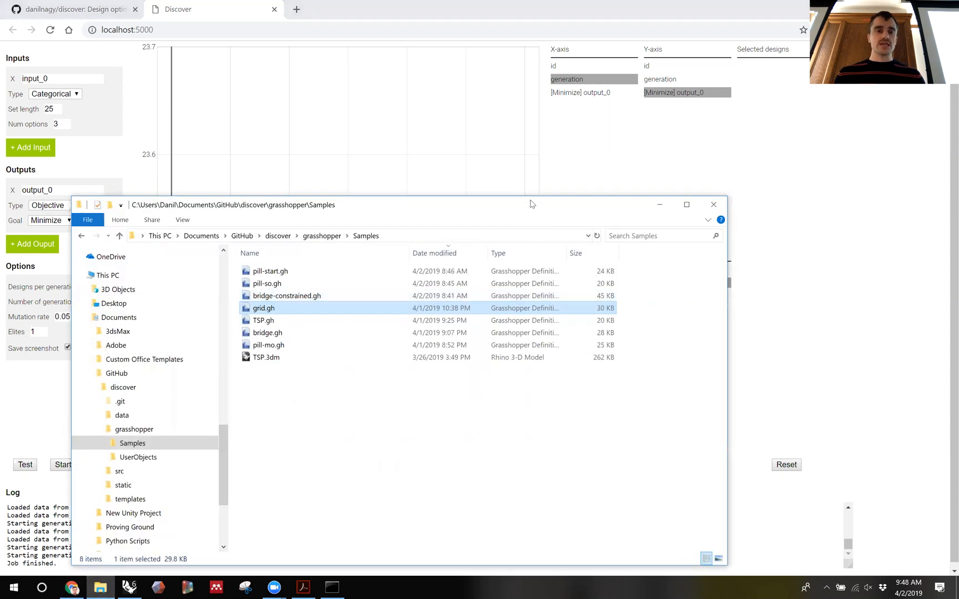
{"action": "left_click_drag", "start_coordinate": [530, 204], "coordinate": [660, 118]}
{"action": "left_click", "coordinate": [251, 330]}
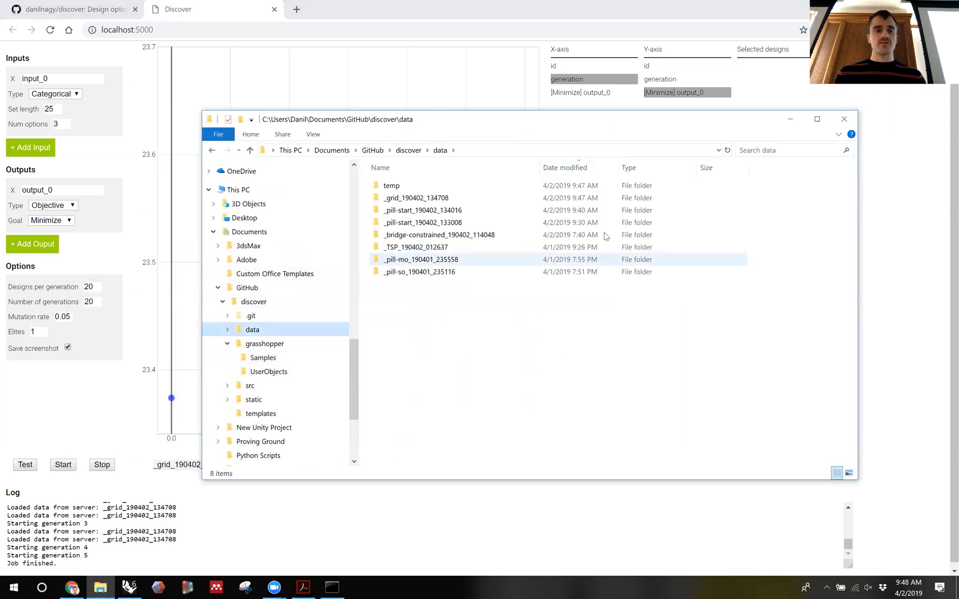
{"action": "left_click_drag", "start_coordinate": [568, 126], "coordinate": [600, 163]}
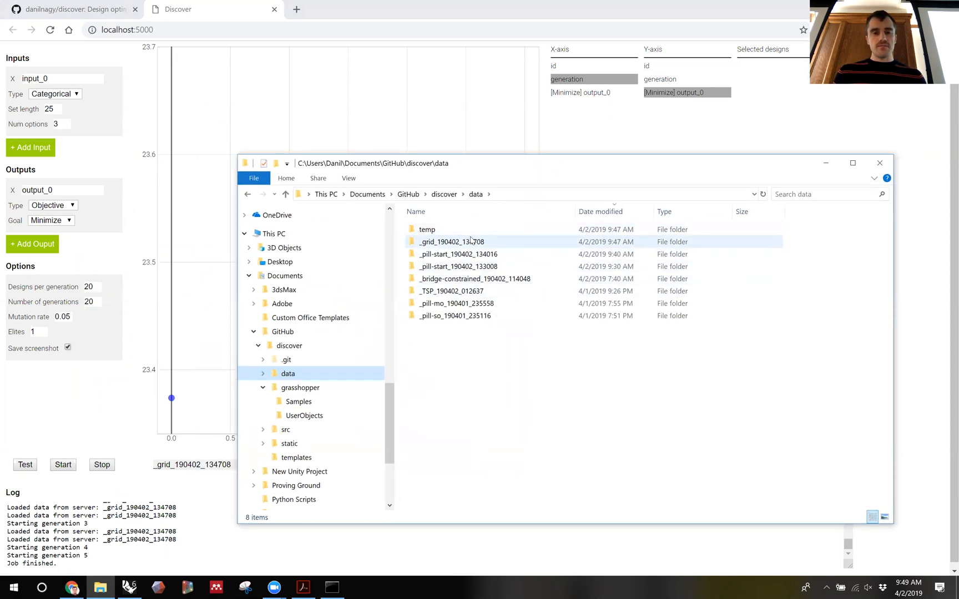
{"action": "left_click", "coordinate": [466, 317]}
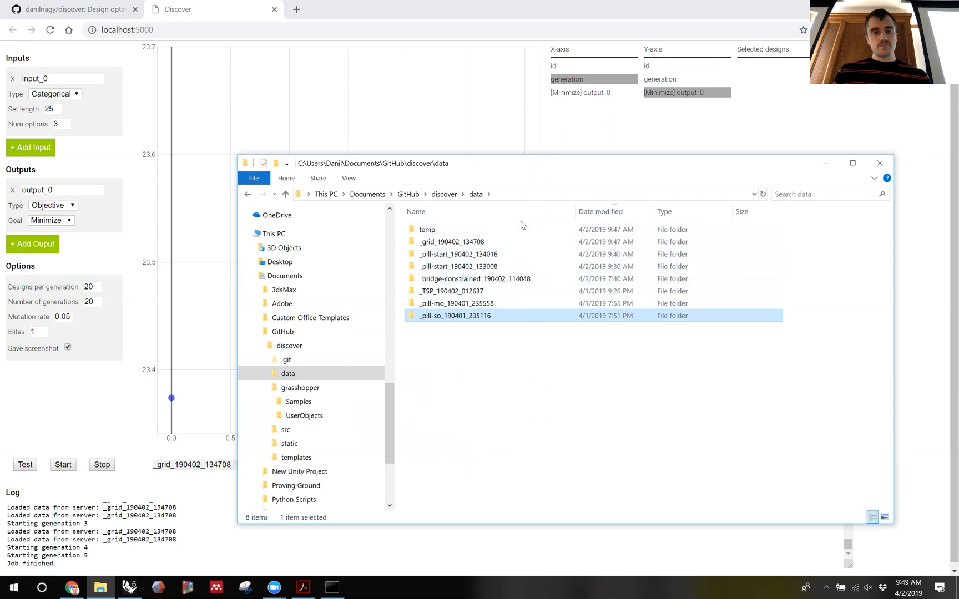
{"action": "left_click", "coordinate": [460, 339]}
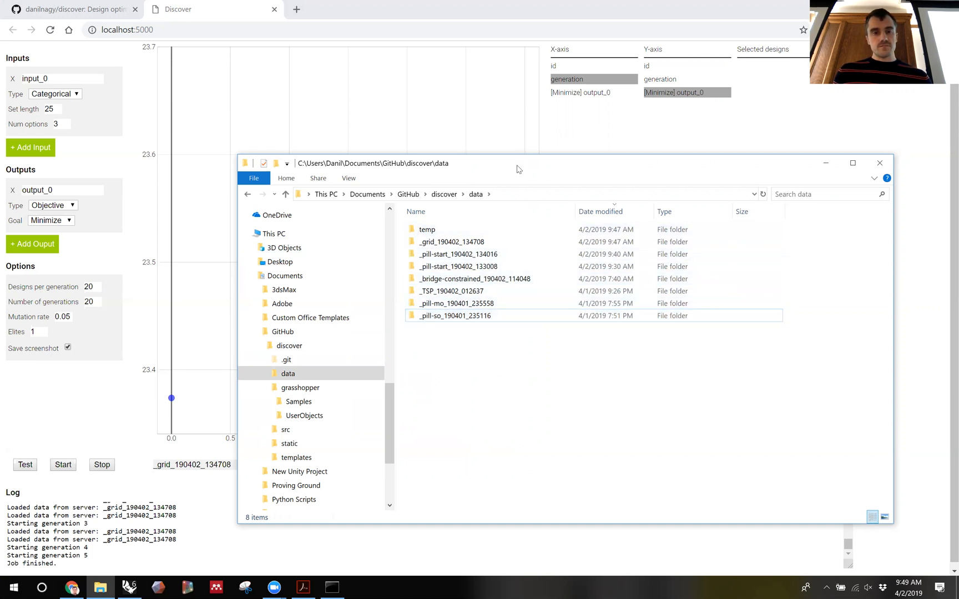
{"action": "left_click_drag", "start_coordinate": [518, 166], "coordinate": [536, 156]}
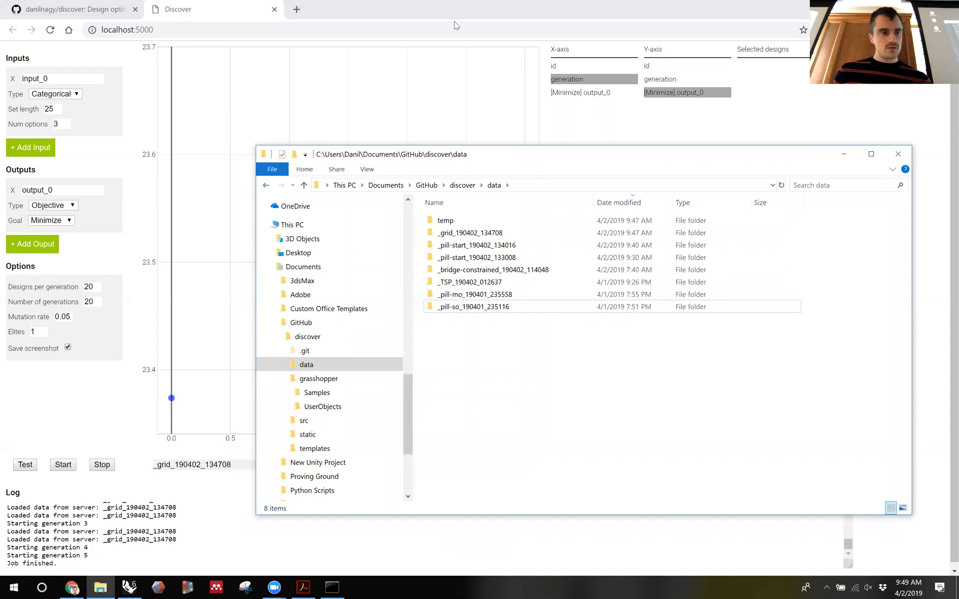
- Uncover the desktop and check the contents of the sample_data folder before closing it
{"action": "left_click_drag", "start_coordinate": [453, 16], "coordinate": [302, 282]}
{"action": "double_click", "coordinate": [22, 133]}
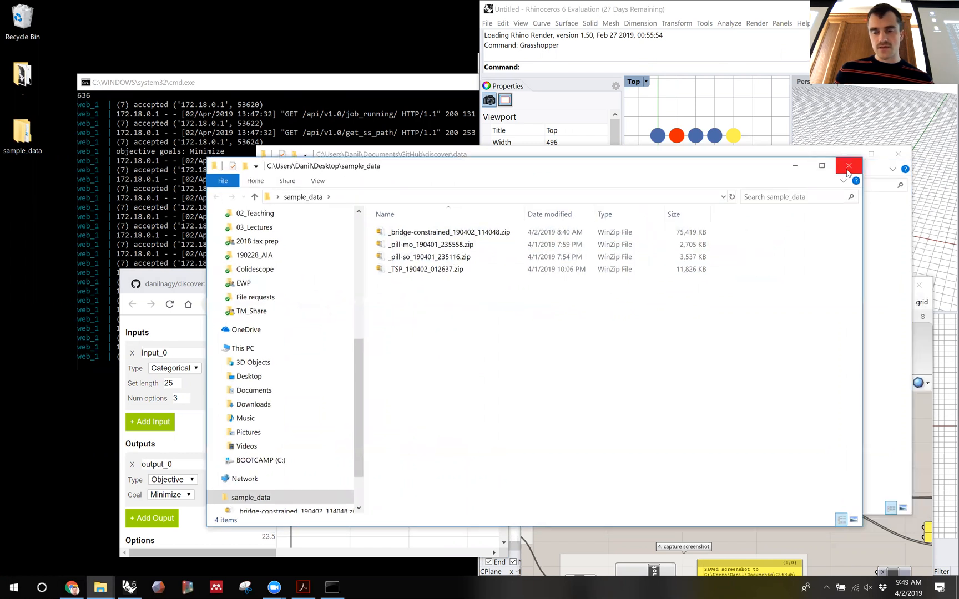
{"action": "left_click", "coordinate": [845, 164]}
- Restore the four deleted grid job folders, _grid_190402_012239 through _grid_190402_022341, from the Recycle Bin and close it
{"action": "double_click", "coordinate": [25, 23]}
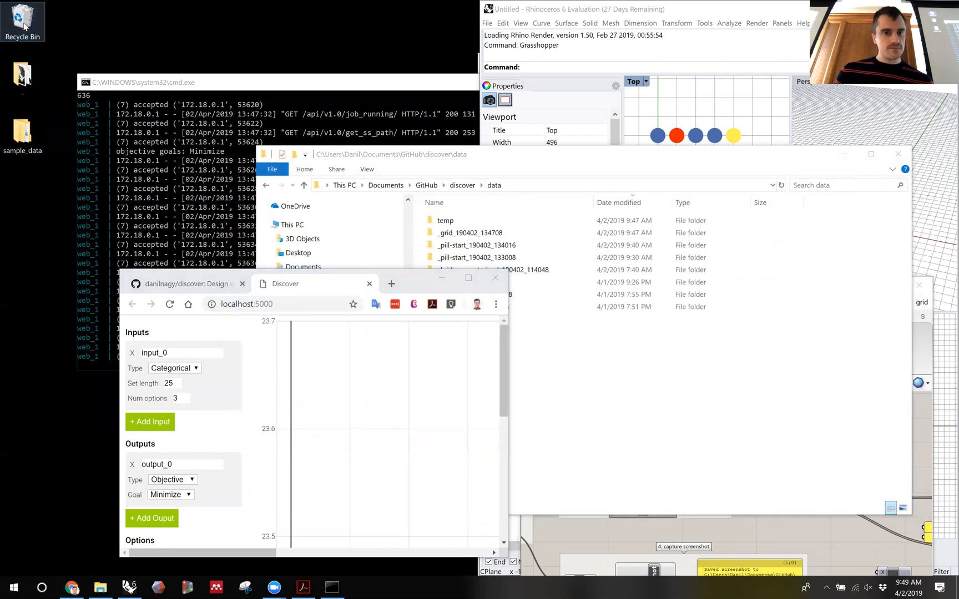
{"action": "left_click_drag", "start_coordinate": [499, 169], "coordinate": [394, 134]}
{"action": "scroll", "coordinate": [389, 311], "scroll_direction": "down", "scroll_amount": 5}
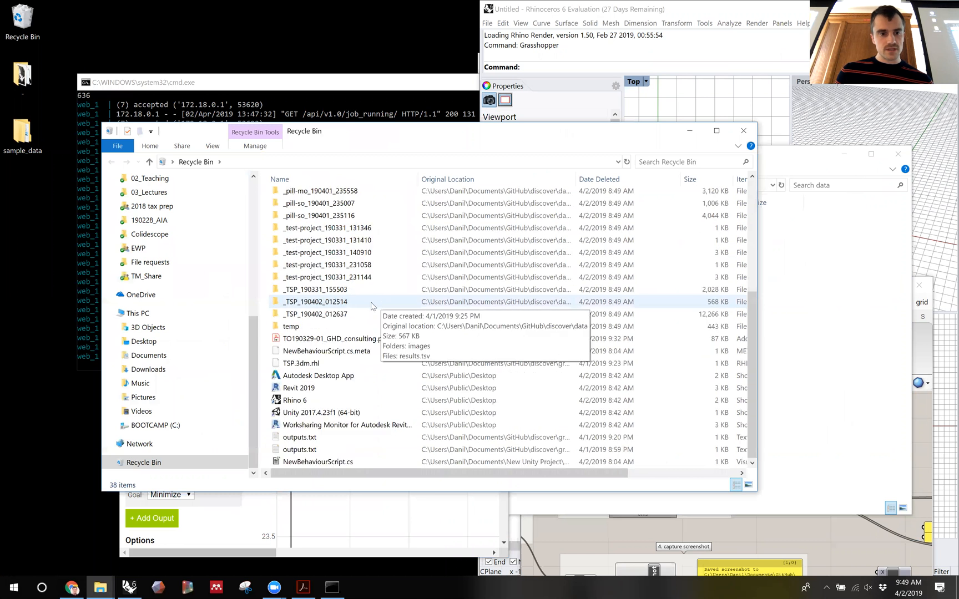
{"action": "scroll", "coordinate": [388, 311], "scroll_direction": "up", "scroll_amount": 5}
{"action": "left_click", "coordinate": [387, 319]}
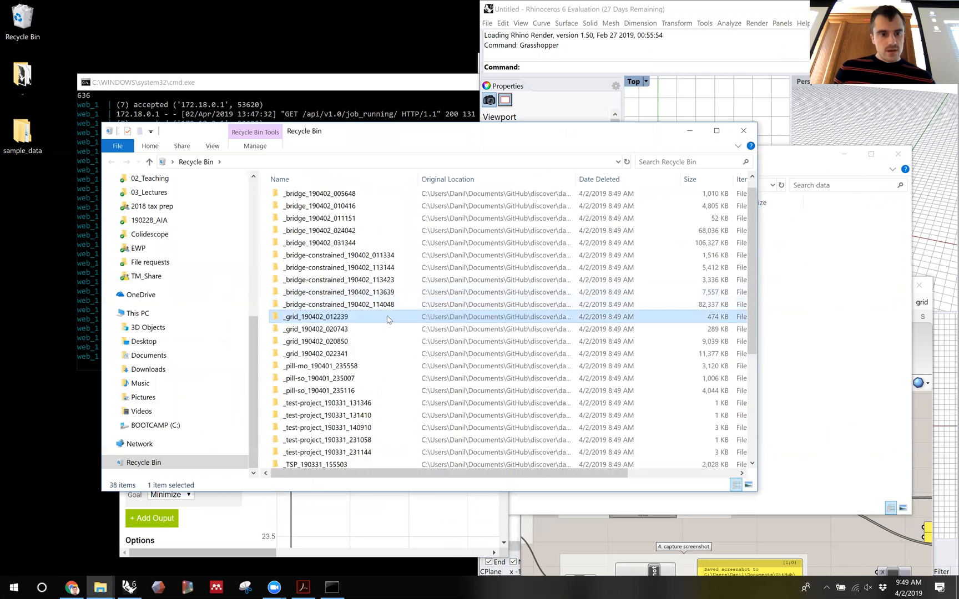
{"action": "left_click", "coordinate": [340, 356]}
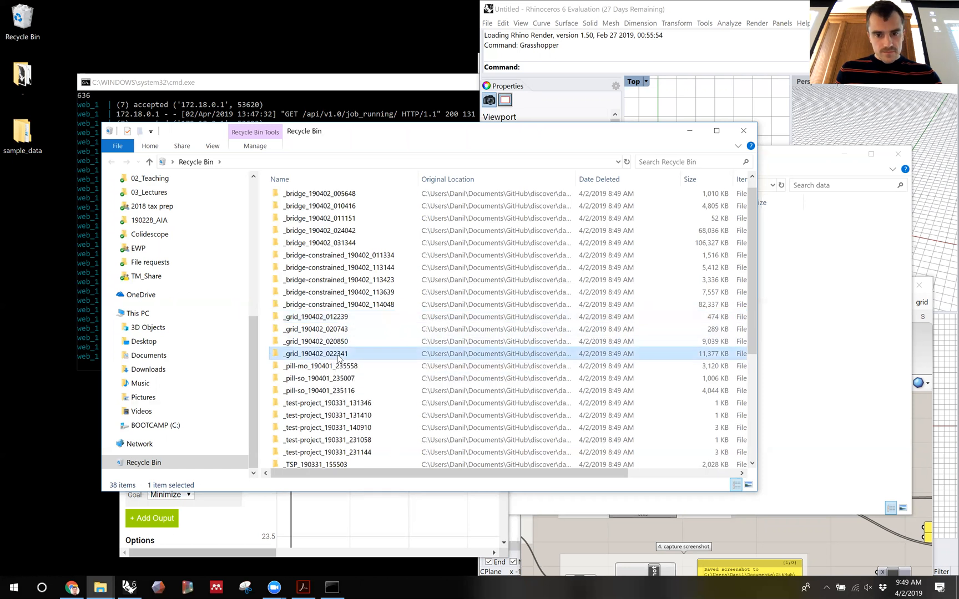
{"action": "left_click", "coordinate": [324, 316], "text": "shift"}
{"action": "right_click", "coordinate": [334, 319]}
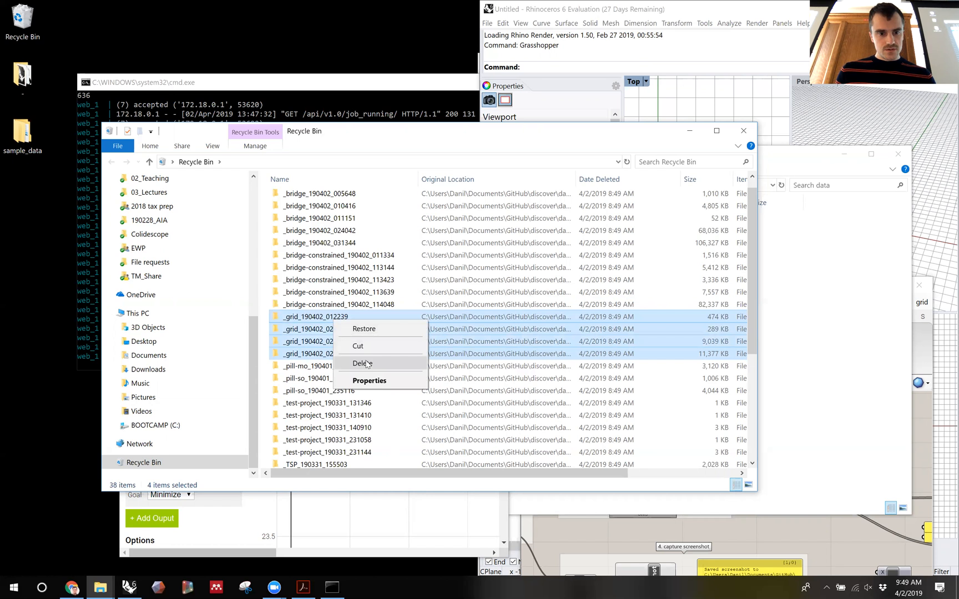
{"action": "left_click", "coordinate": [364, 329]}
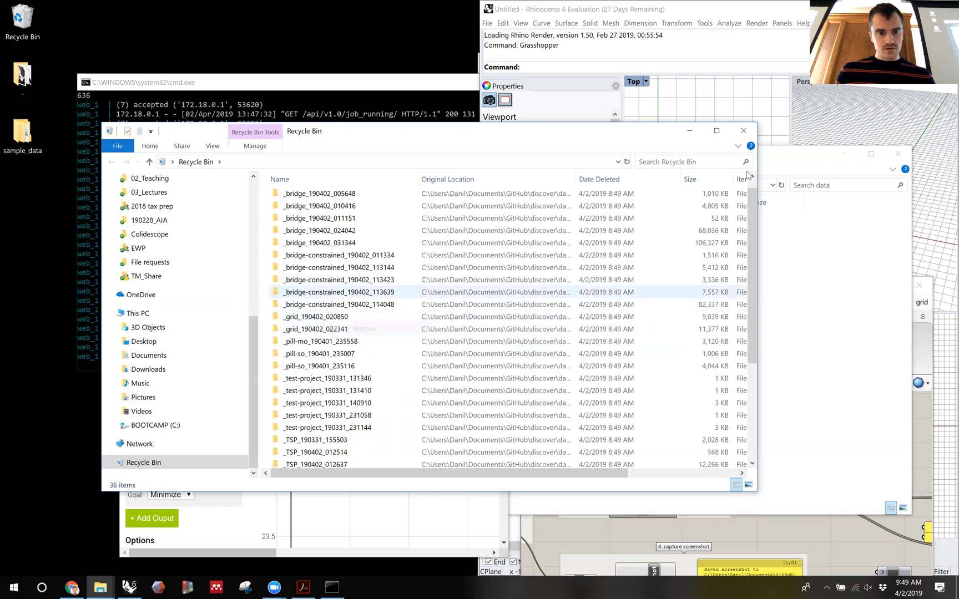
{"action": "left_click", "coordinate": [744, 131]}
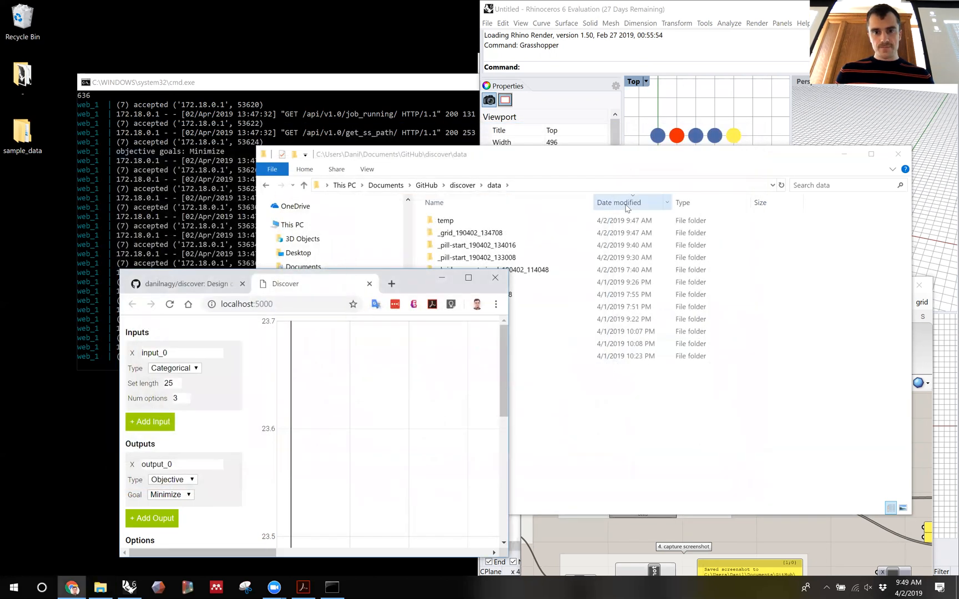
- Open the restored _grid_190402_022341 folder in the discover data folder to examine its contents
{"action": "left_click", "coordinate": [668, 204]}
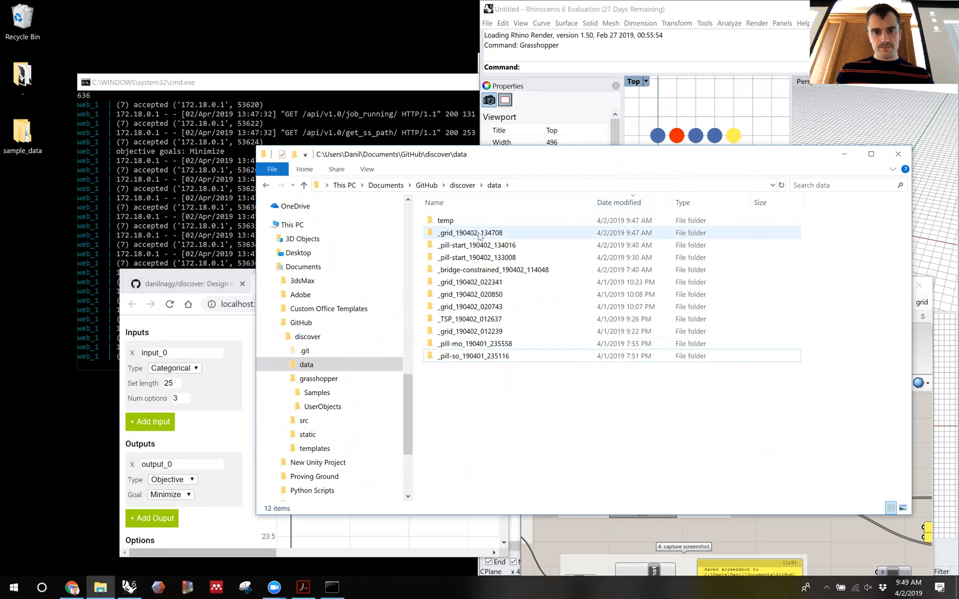
{"action": "double_click", "coordinate": [488, 283]}
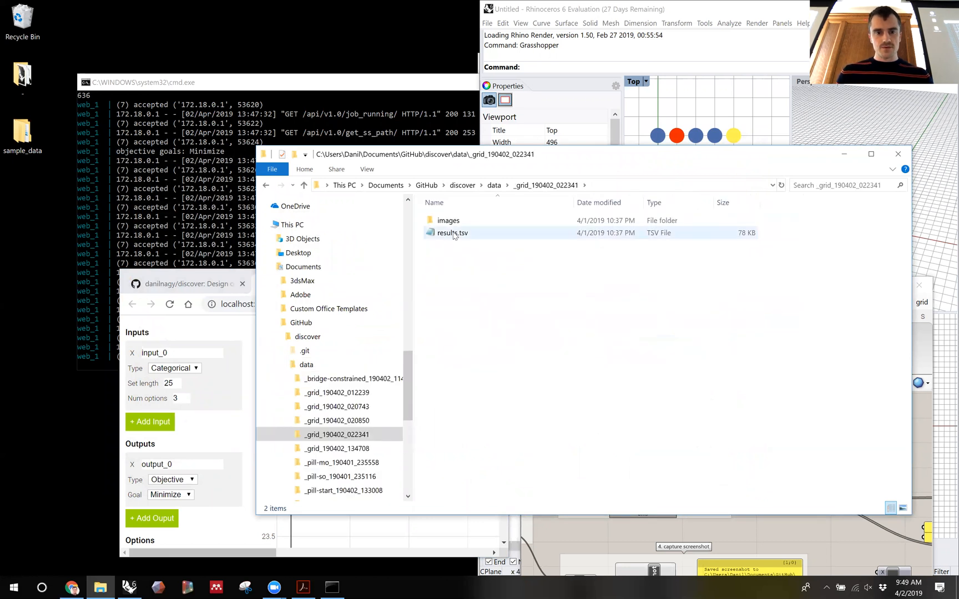
{"action": "left_click", "coordinate": [266, 185]}
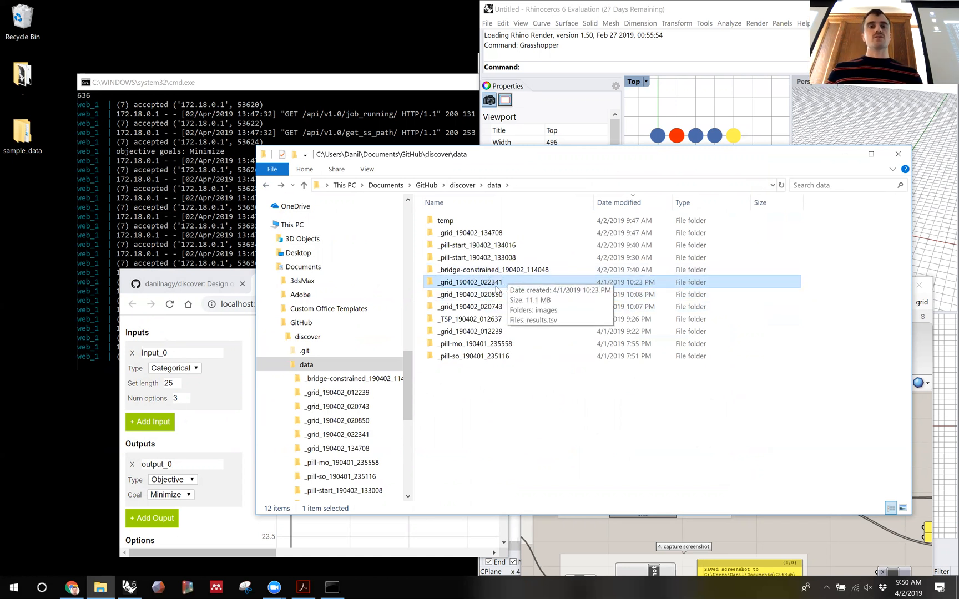
{"action": "double_click", "coordinate": [484, 283]}
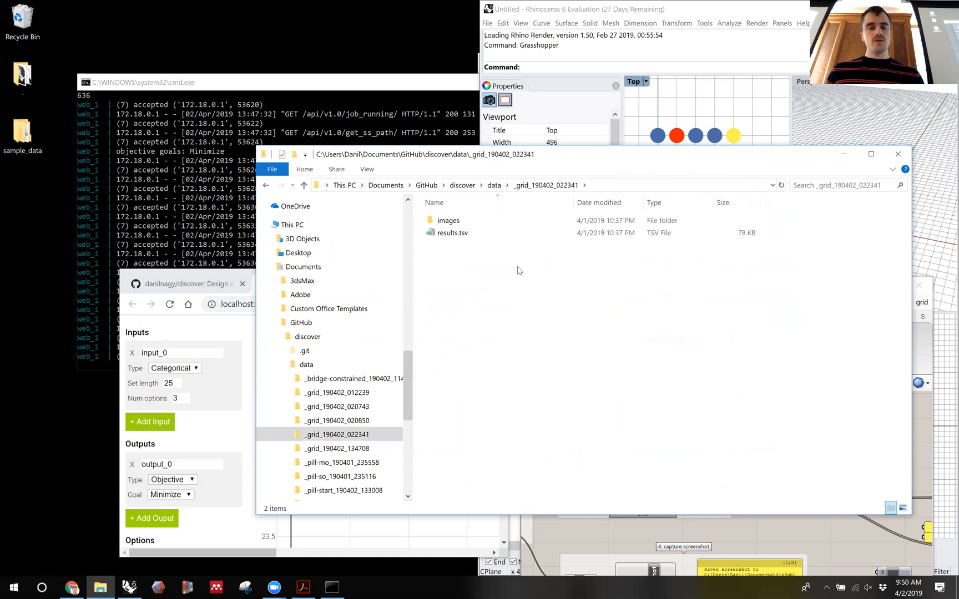
{"action": "left_click_drag", "start_coordinate": [562, 159], "coordinate": [550, 154]}
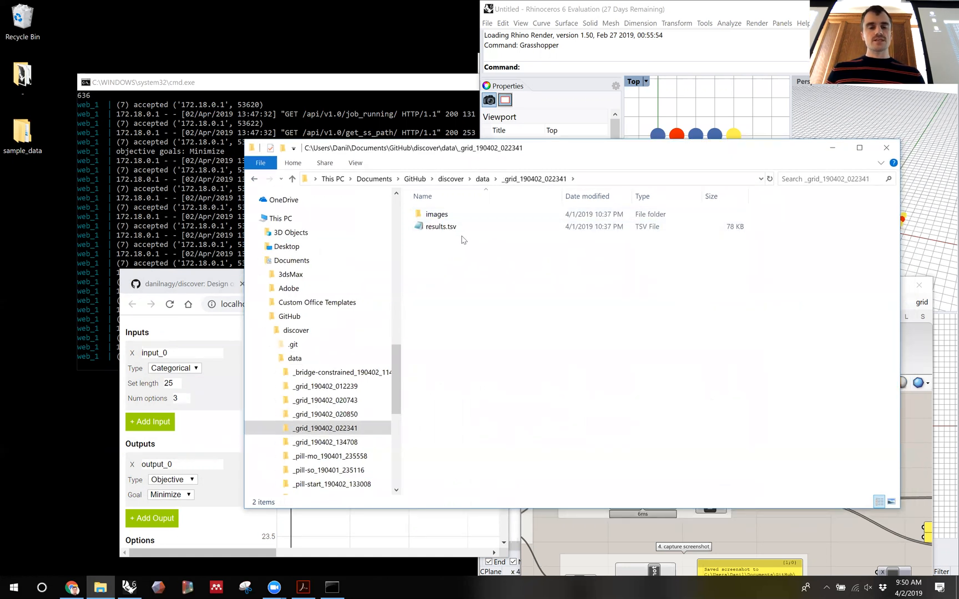
{"action": "left_click", "coordinate": [340, 428]}
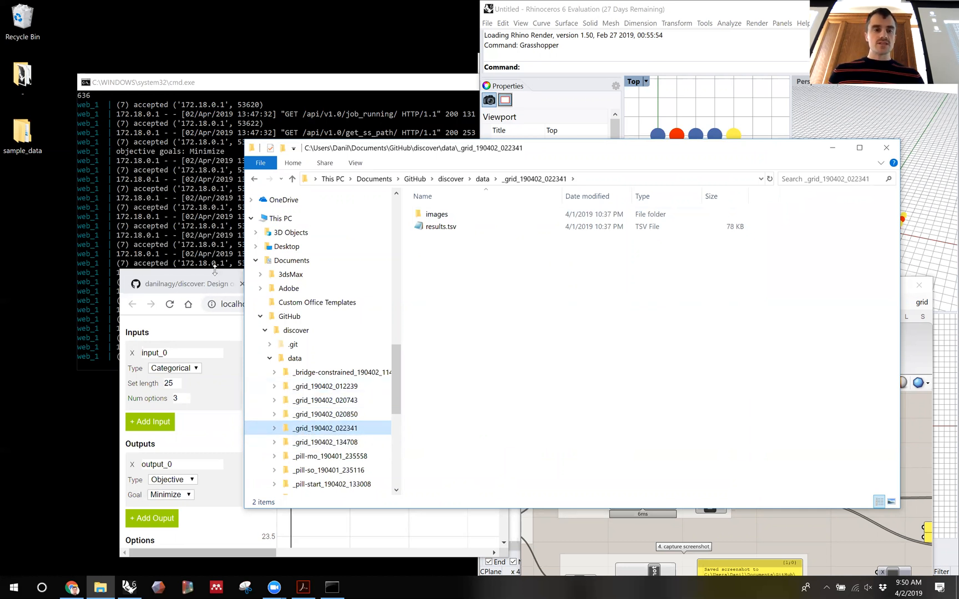
- Switch to the Discover page, snap its window to half the screen, and select the end of the job name for data loading
{"action": "left_click_drag", "start_coordinate": [214, 278], "coordinate": [1, 231]}
{"action": "left_click", "coordinate": [222, 478]}
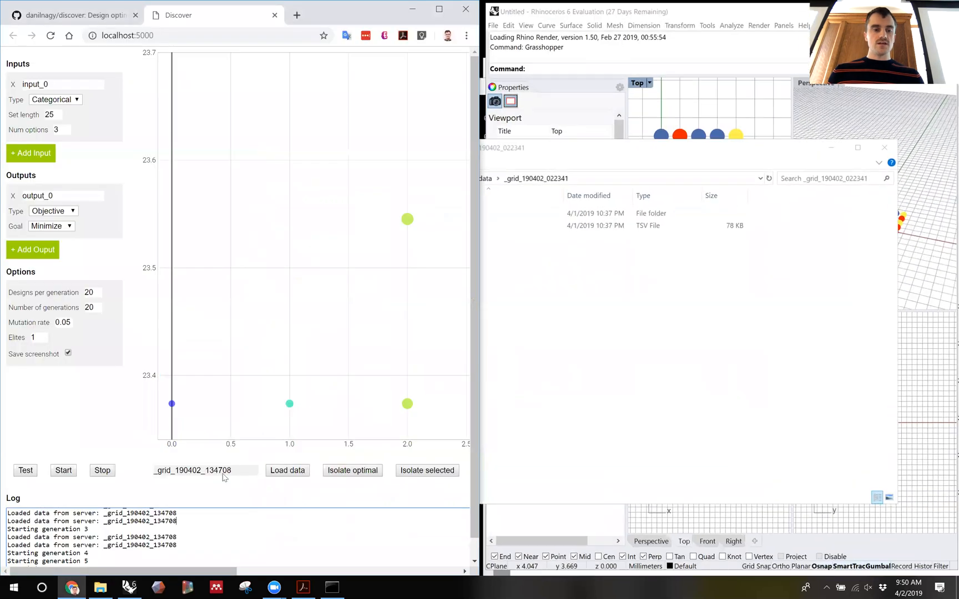
{"action": "left_click", "coordinate": [243, 475]}
{"action": "mouse_move", "coordinate": [243, 474]}
{"action": "left_mouse_down"}
{"action": "mouse_move", "coordinate": [157, 472]}
{"action": "mouse_move", "coordinate": [233, 473]}
{"action": "left_mouse_up"}
{"action": "left_click", "coordinate": [166, 475]}
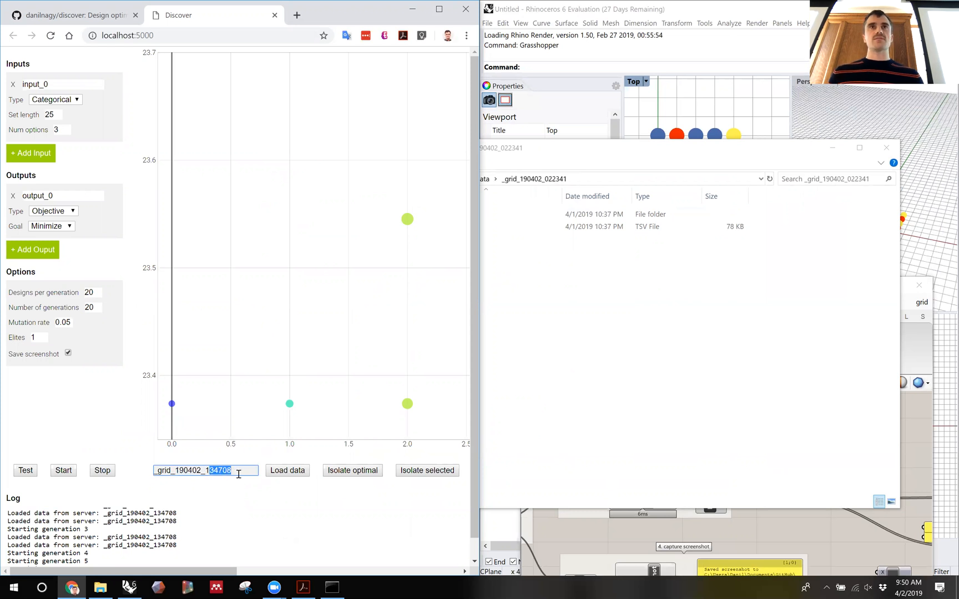
- Open results.tsv from the _grid_190402_022341 folder in Sublime Text and dismiss the update offer
{"action": "left_click", "coordinate": [526, 402]}
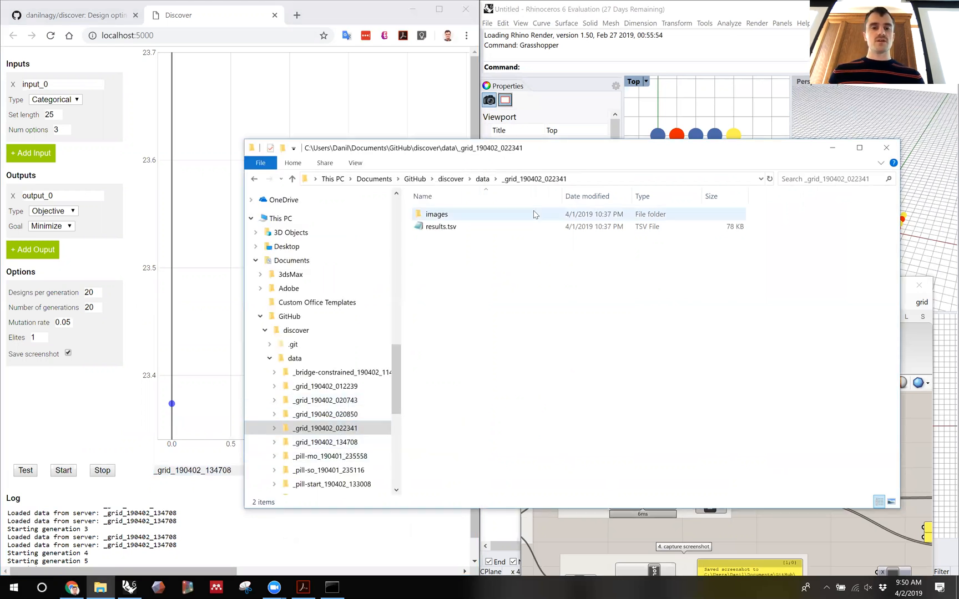
{"action": "double_click", "coordinate": [439, 228]}
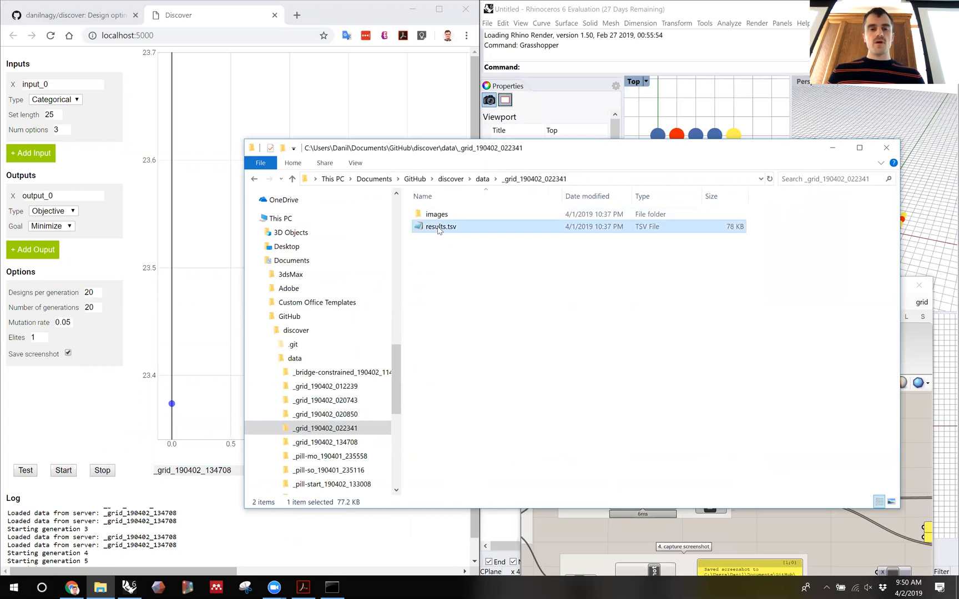
{"action": "right_click", "coordinate": [443, 231]}
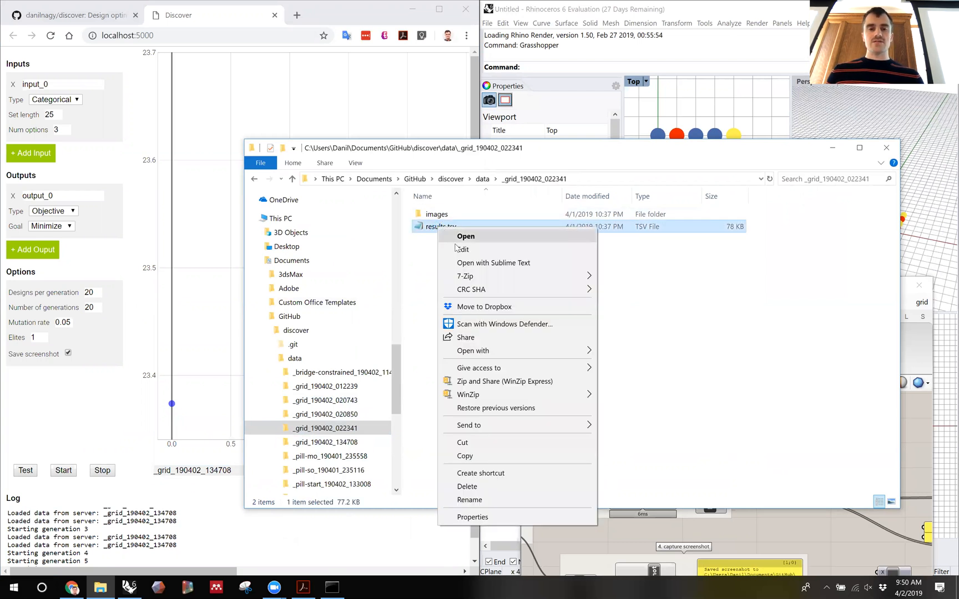
{"action": "left_click", "coordinate": [470, 268]}
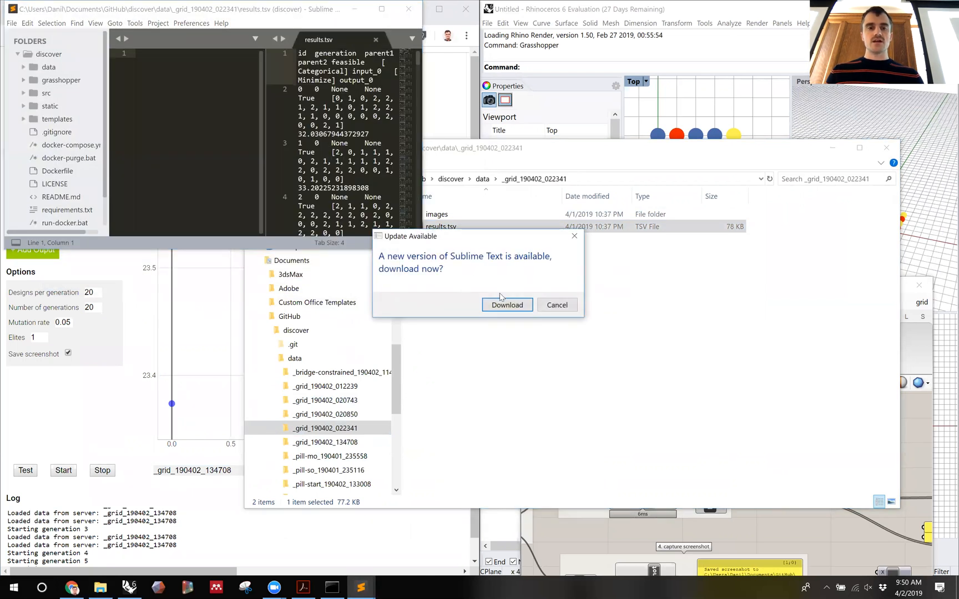
{"action": "left_click", "coordinate": [577, 235]}
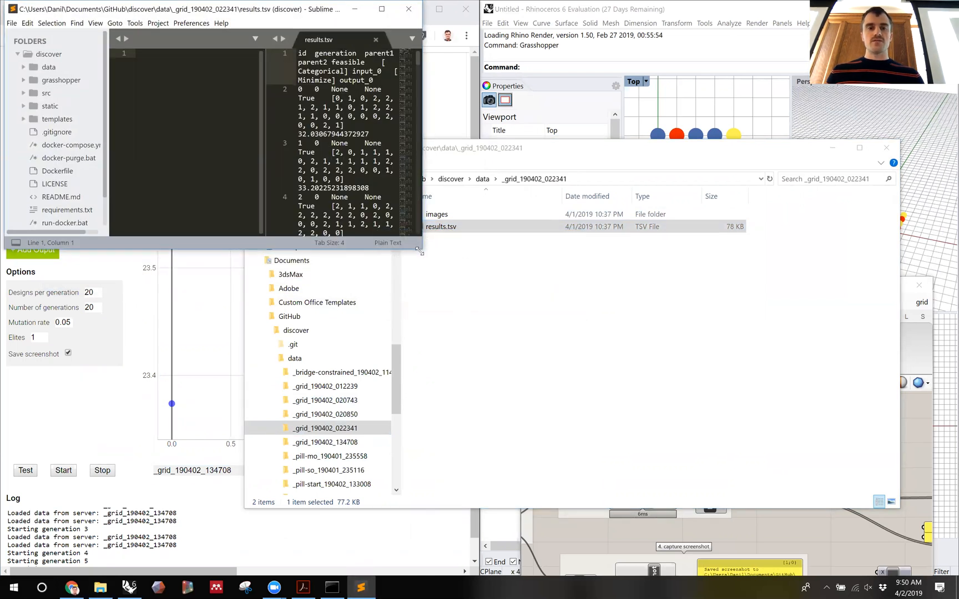
- Maximize the Sublime Text window and widen the results.tsv pane so each design record fits on one line
{"action": "left_click_drag", "start_coordinate": [420, 251], "coordinate": [794, 494]}
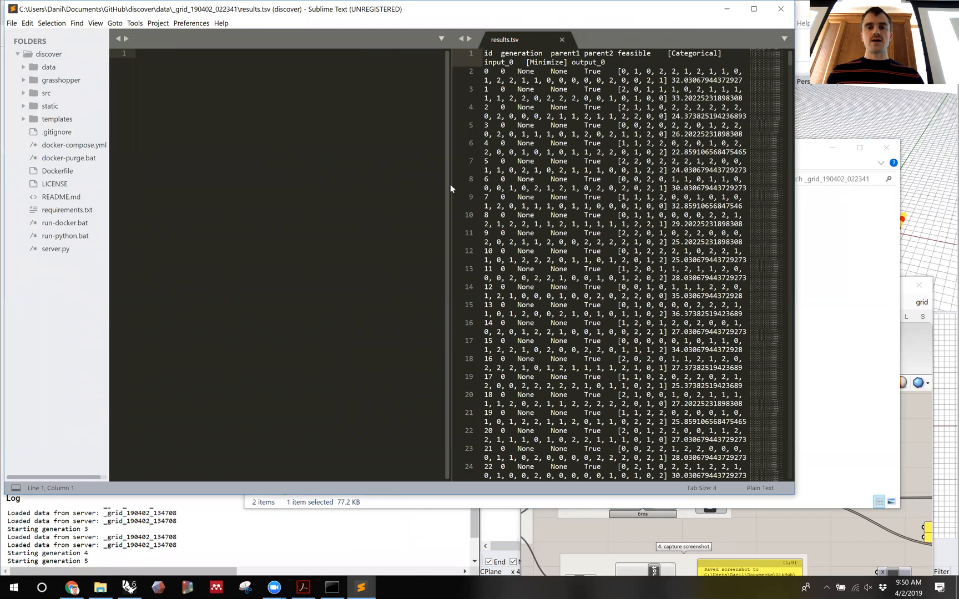
{"action": "left_click_drag", "start_coordinate": [450, 189], "coordinate": [261, 190]}
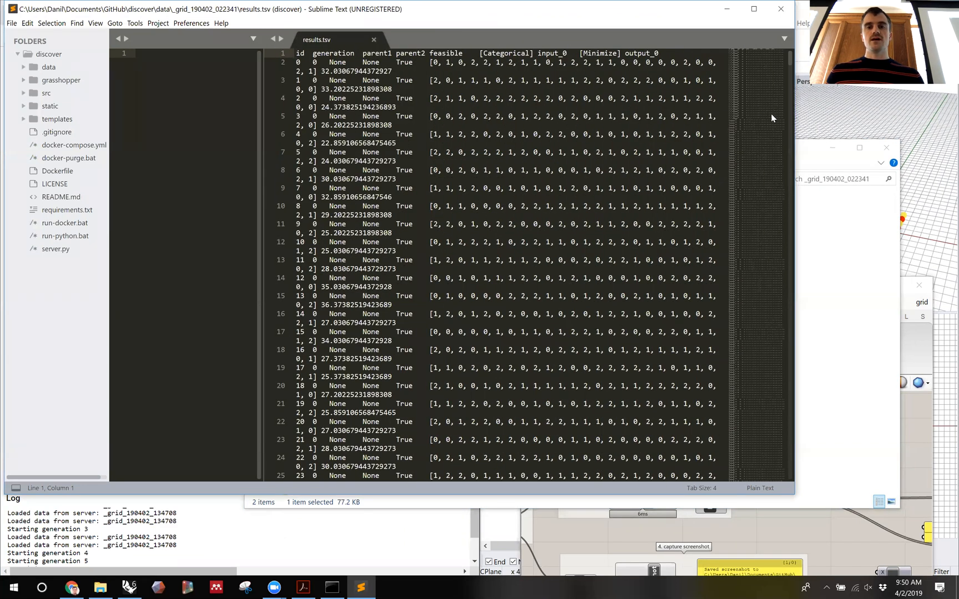
{"action": "left_click", "coordinate": [753, 9]}
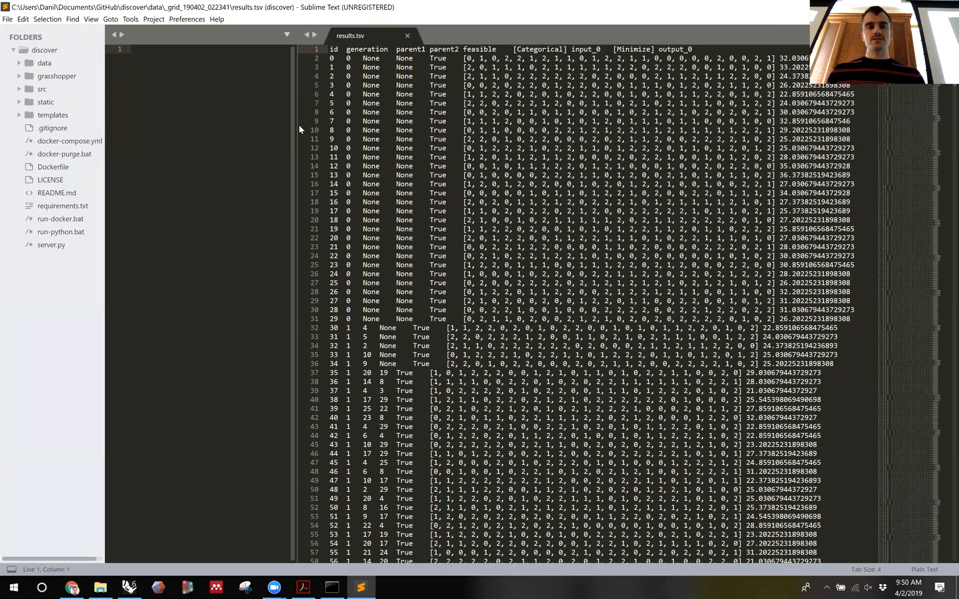
{"action": "left_click_drag", "start_coordinate": [270, 128], "coordinate": [195, 72]}
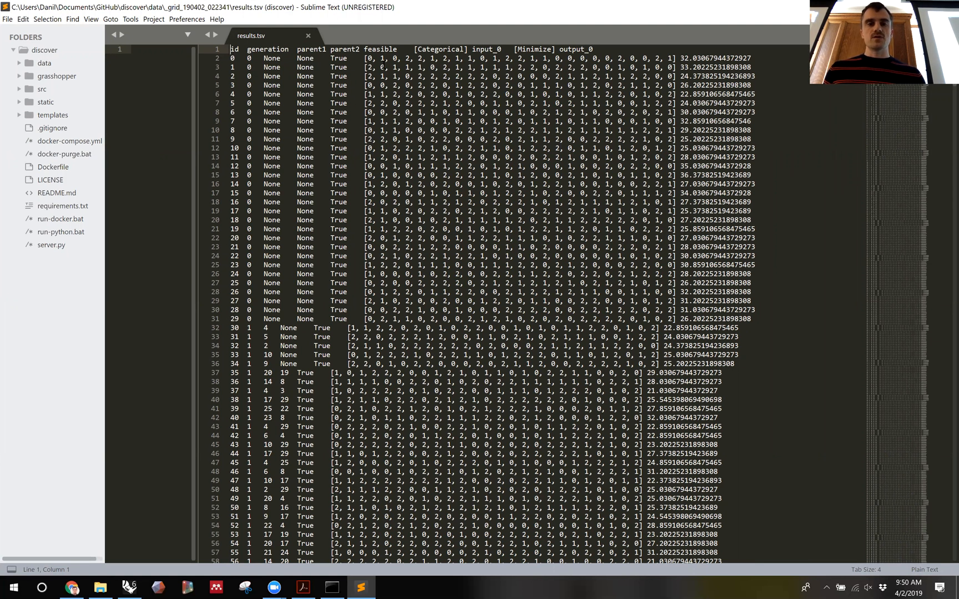
- Examine the first design's input list and output value in results.tsv, and close the text editor
{"action": "left_click_drag", "start_coordinate": [365, 58], "coordinate": [754, 59]}
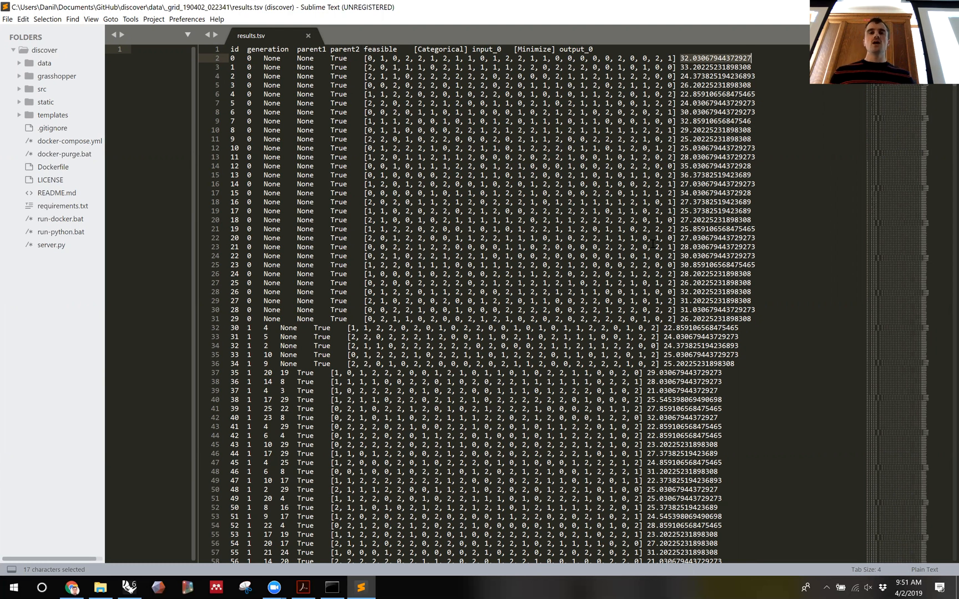
{"action": "left_click", "coordinate": [515, 238]}
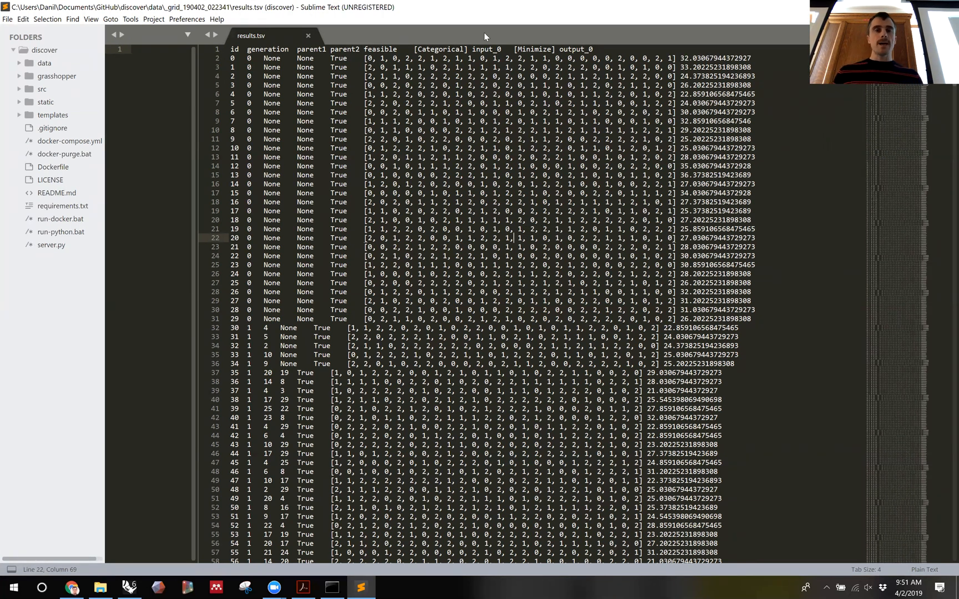
{"action": "left_click_drag", "start_coordinate": [485, 37], "coordinate": [489, 157]}
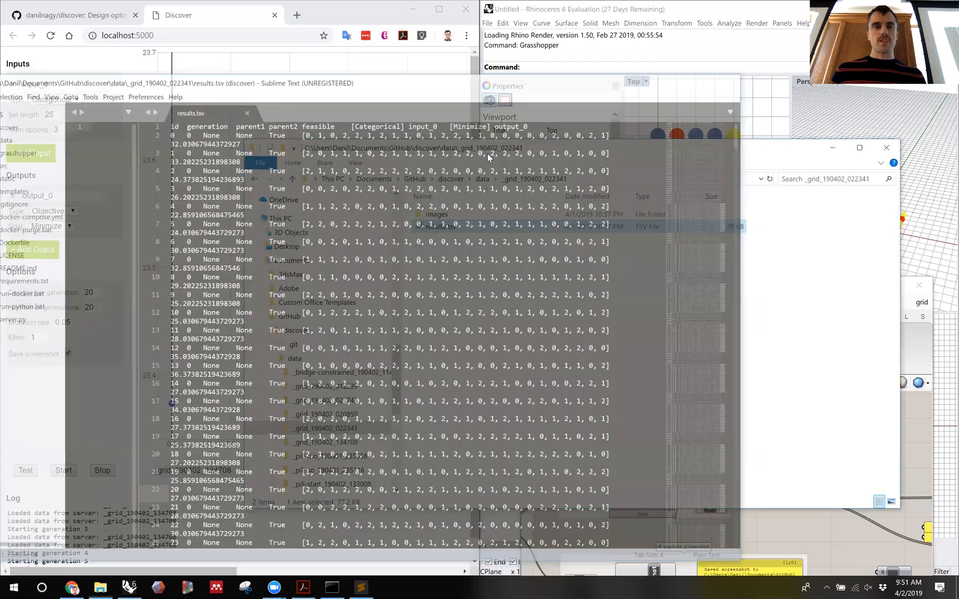
- Open the images folder of _grid_190402_022341 and compare the saved design screenshots from the last and earlier generations
{"action": "double_click", "coordinate": [447, 214]}
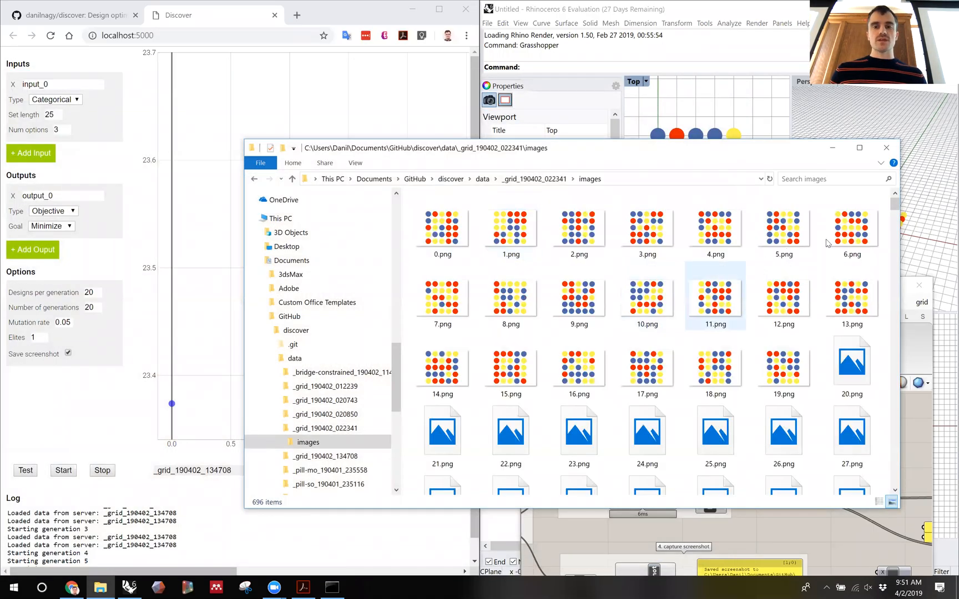
{"action": "left_click_drag", "start_coordinate": [894, 204], "coordinate": [895, 479]}
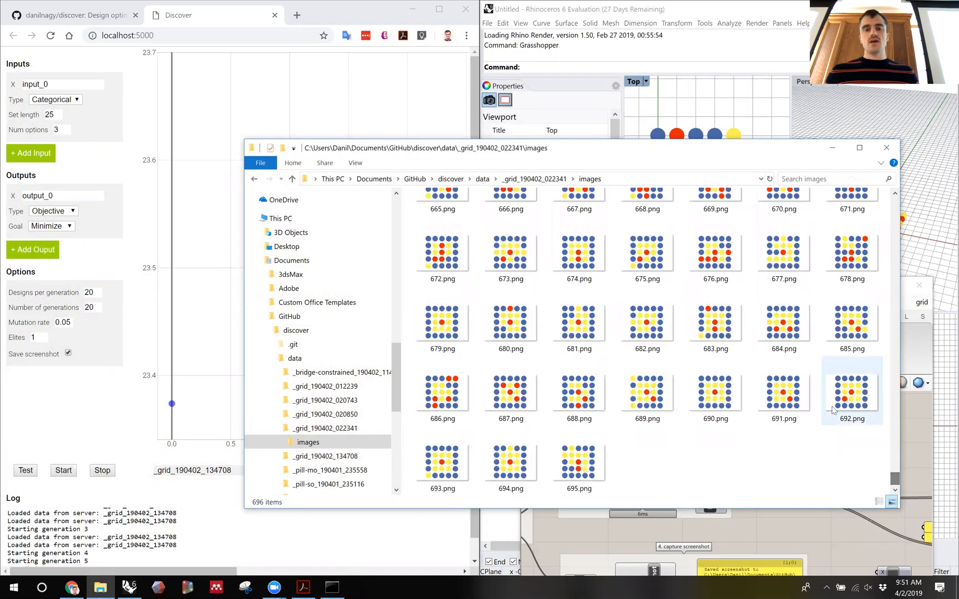
{"action": "scroll", "coordinate": [718, 388], "scroll_direction": "up", "scroll_amount": 10}
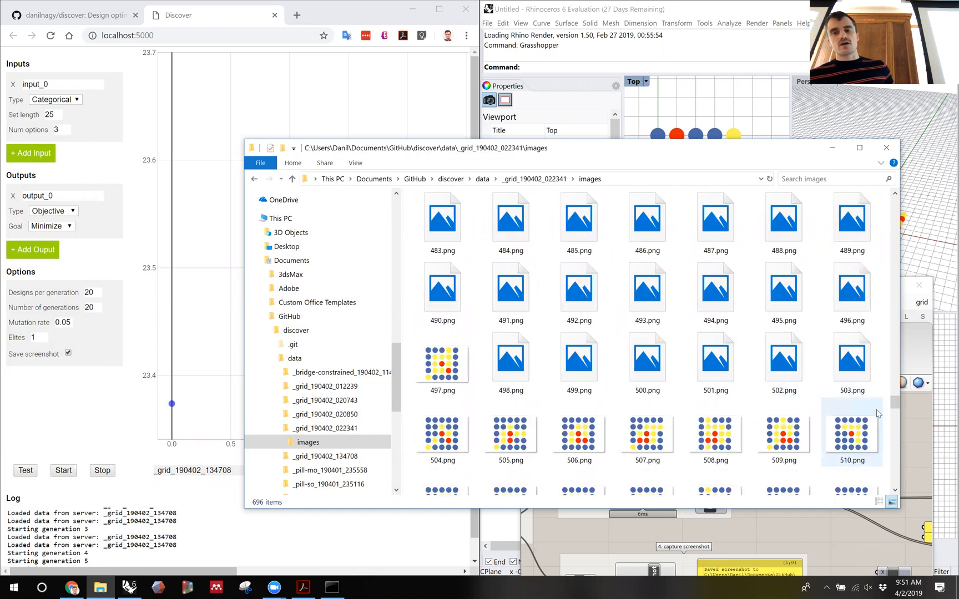
{"action": "scroll", "coordinate": [877, 414], "scroll_direction": "up", "scroll_amount": 18}
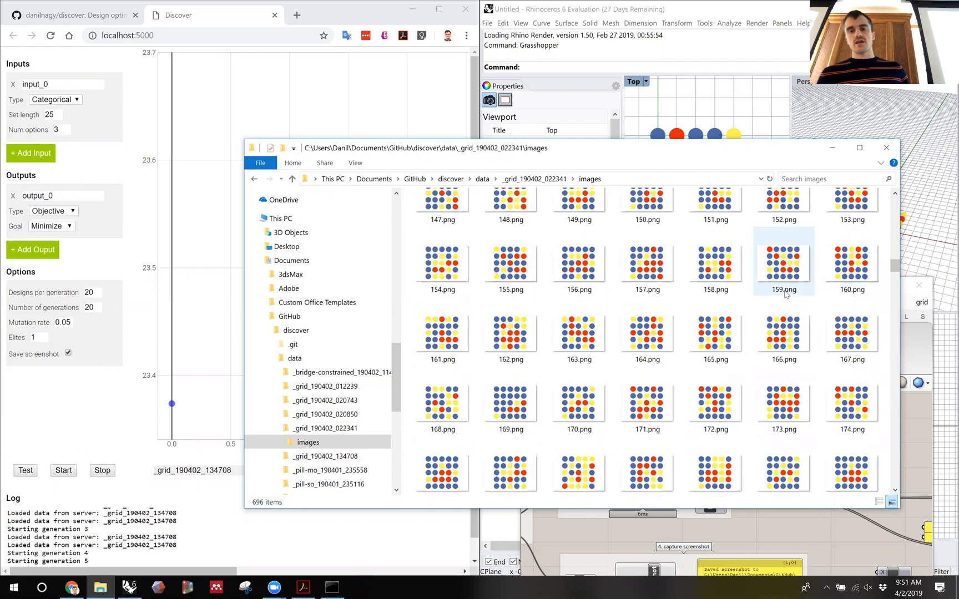
{"action": "left_click", "coordinate": [786, 295]}
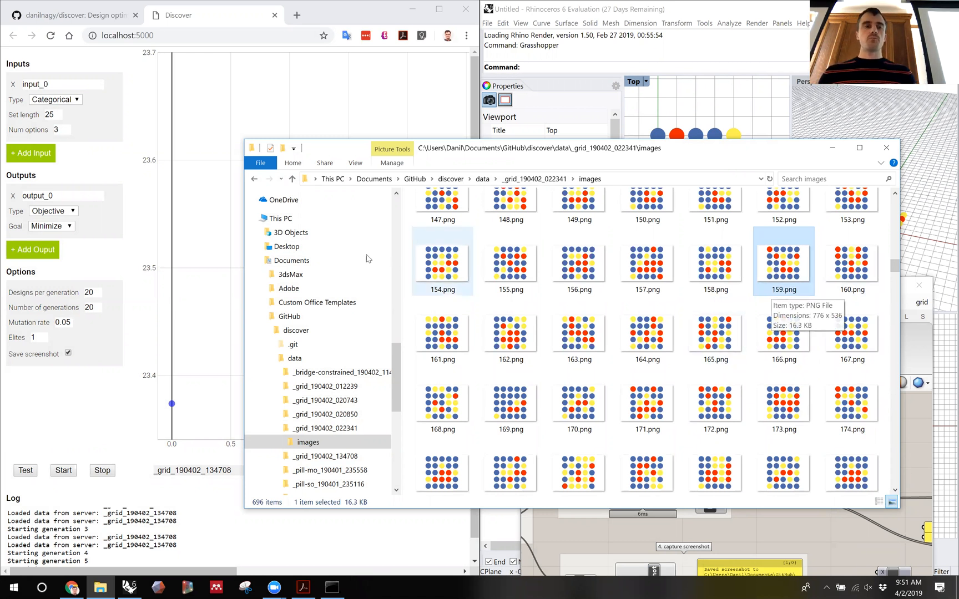
- Open the _grid_190402_020850 folder and copy its name from the folder path
{"action": "left_click", "coordinate": [254, 180]}
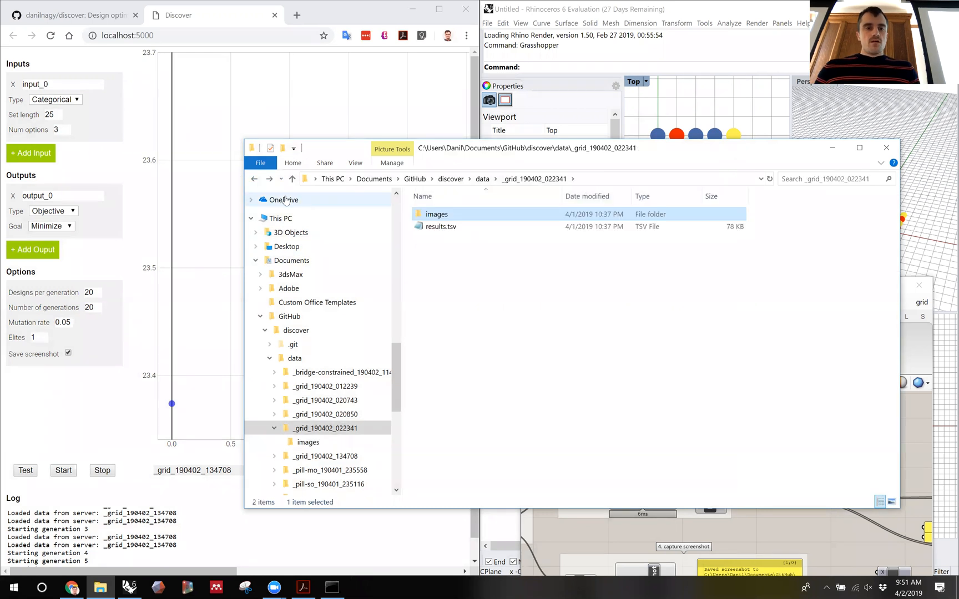
{"action": "left_click", "coordinate": [326, 414]}
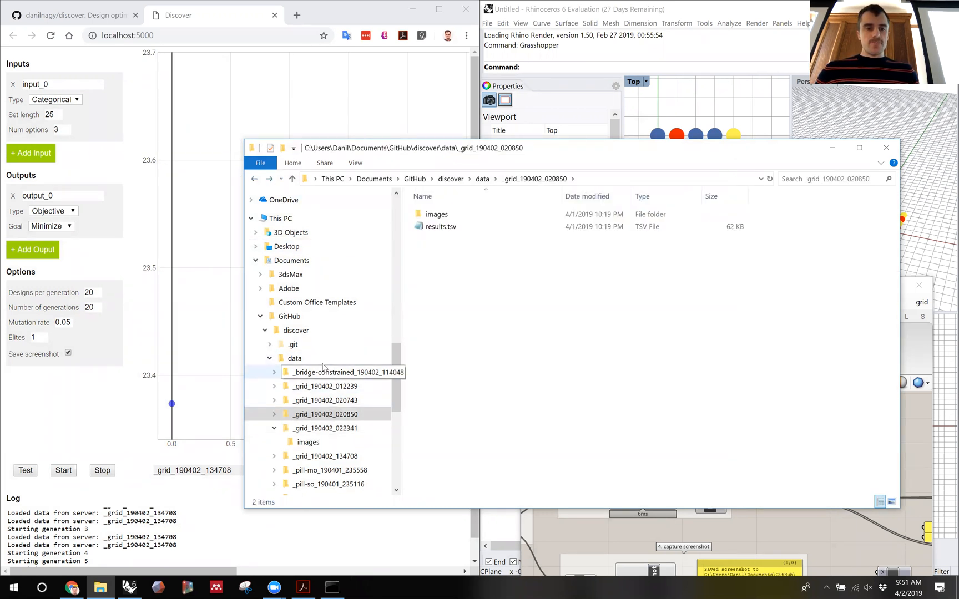
{"action": "left_click", "coordinate": [599, 179]}
{"action": "left_click_drag", "start_coordinate": [532, 179], "coordinate": [467, 186]}
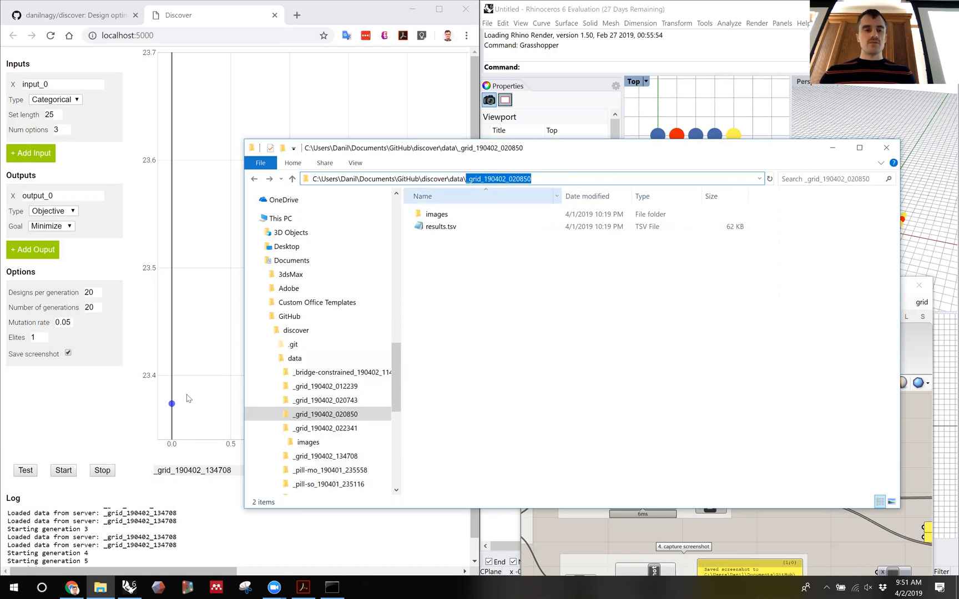
- Switch to Discover, load the _grid_190402_020850 job data, and maximize the browser window
{"action": "left_click", "coordinate": [140, 408]}
{"action": "double_click", "coordinate": [189, 470]}
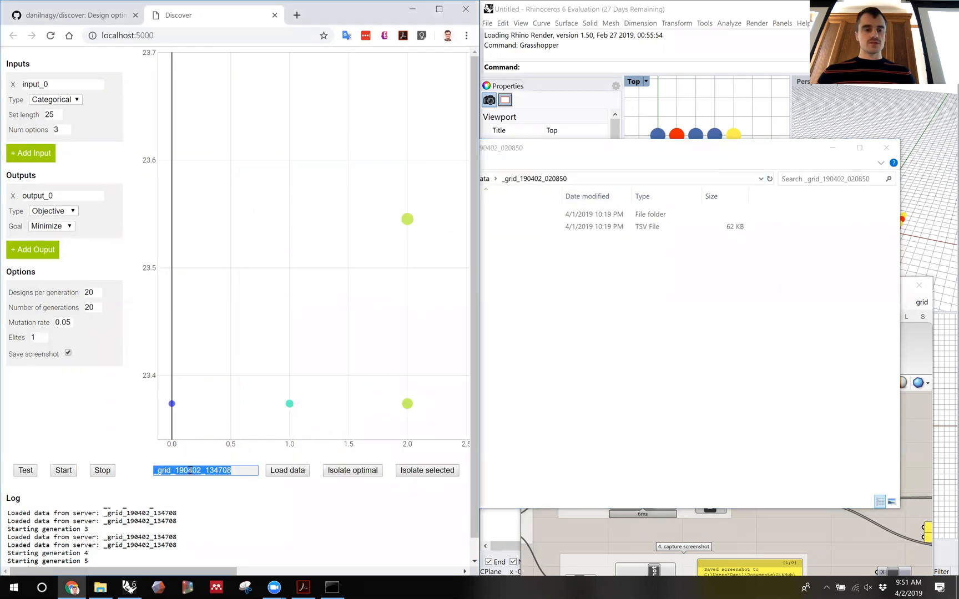
{"action": "key", "text": "ctrl+v"}
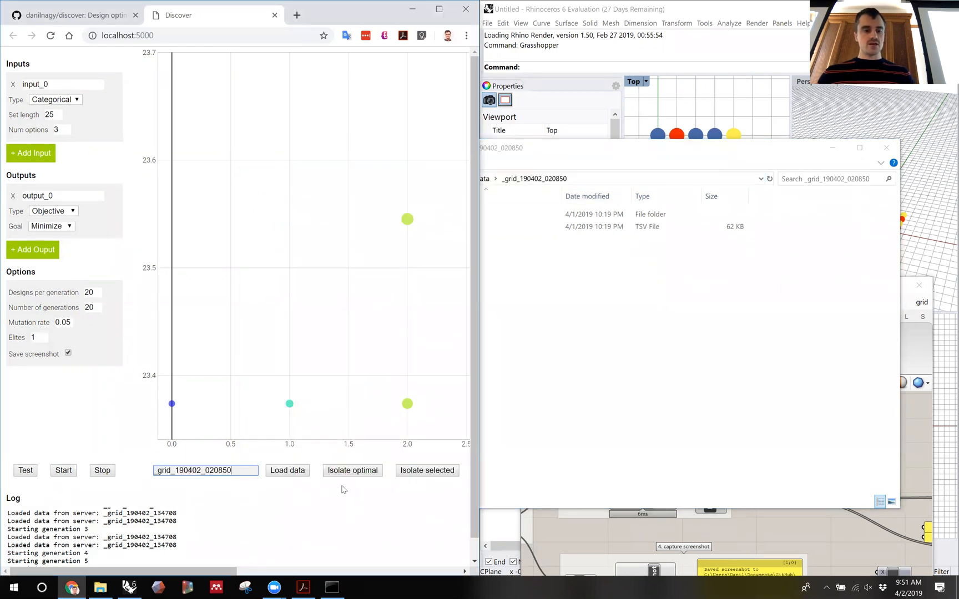
{"action": "left_click", "coordinate": [289, 472]}
{"action": "key", "text": "super+Up"}
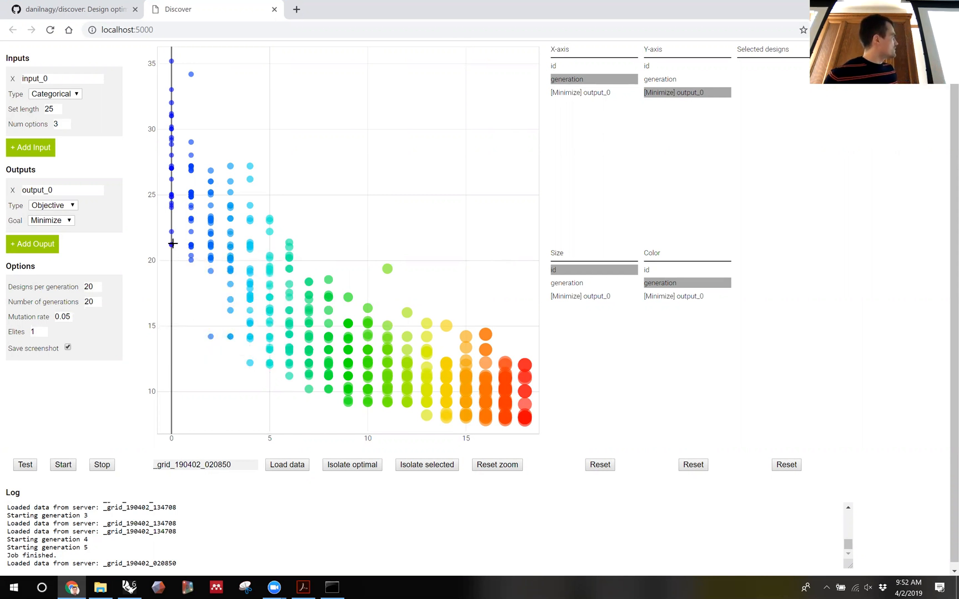
- Preview the lowest-scoring designs of successive generations in the scatter plot, from generation 0 onward
{"action": "mouse_move", "coordinate": [171, 245]}
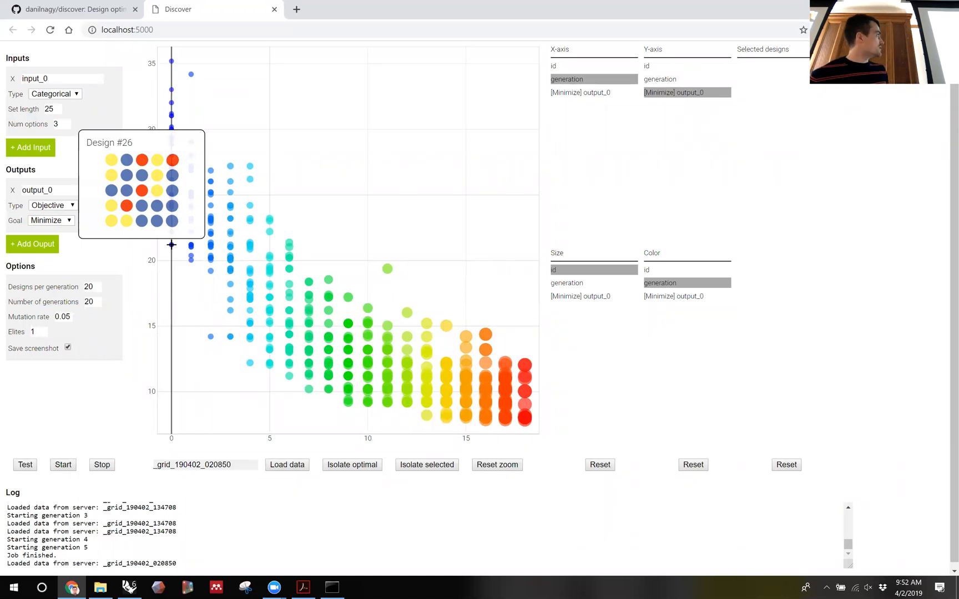
{"action": "mouse_move", "coordinate": [191, 262]}
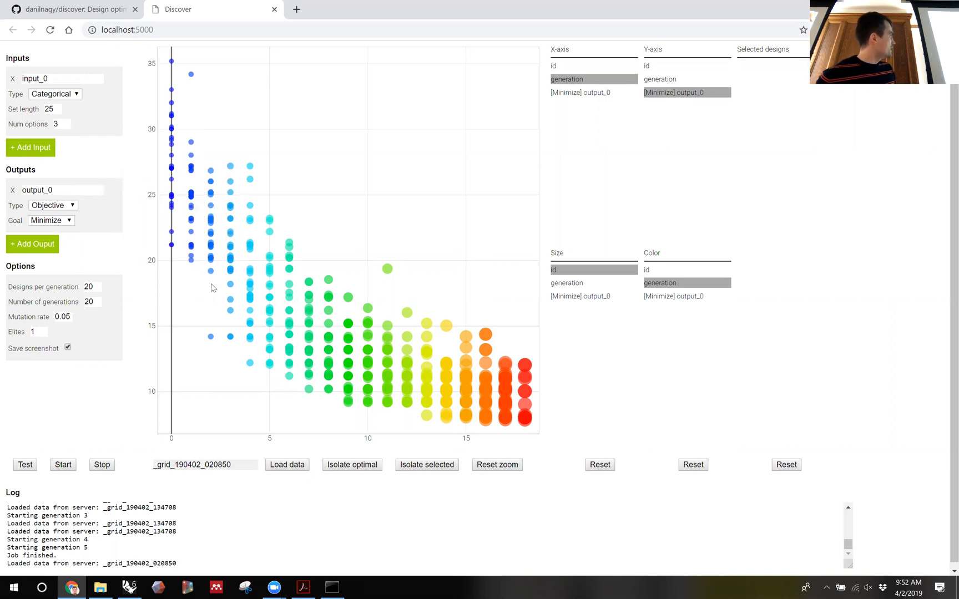
{"action": "mouse_move", "coordinate": [229, 335]}
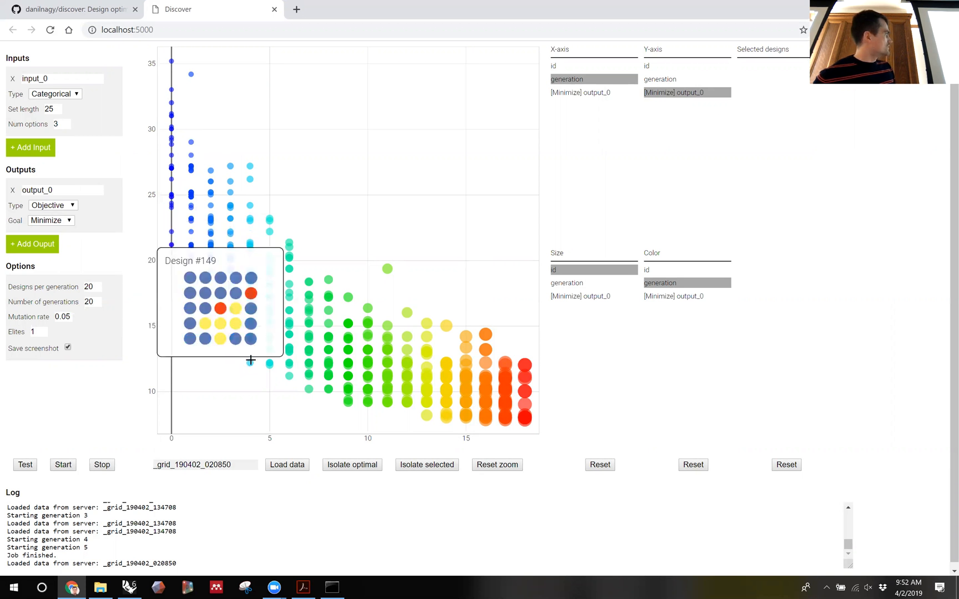
{"action": "mouse_move", "coordinate": [308, 389]}
{"action": "mouse_move", "coordinate": [348, 402]}
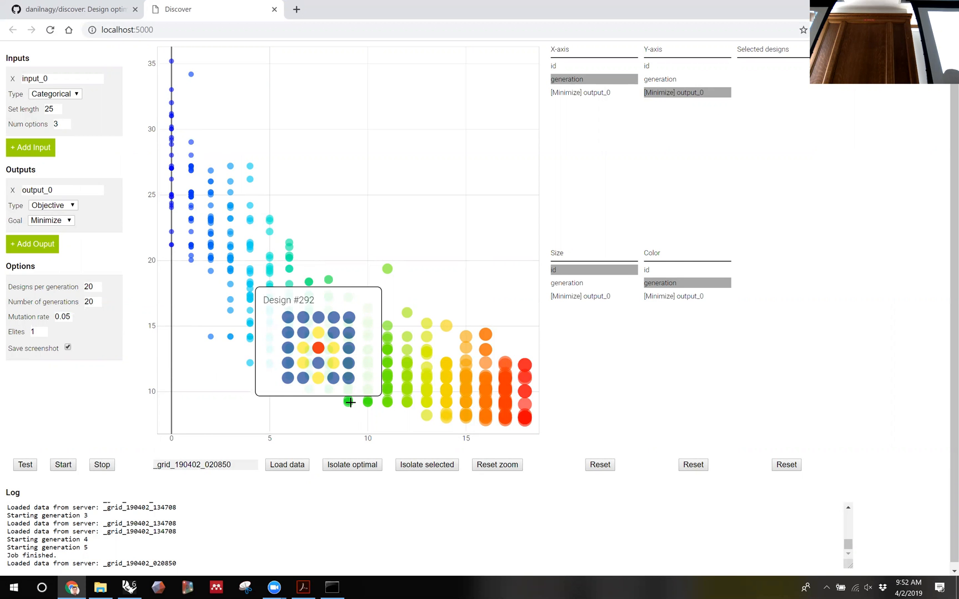
{"action": "mouse_move", "coordinate": [486, 425]}
{"action": "mouse_move", "coordinate": [427, 414]}
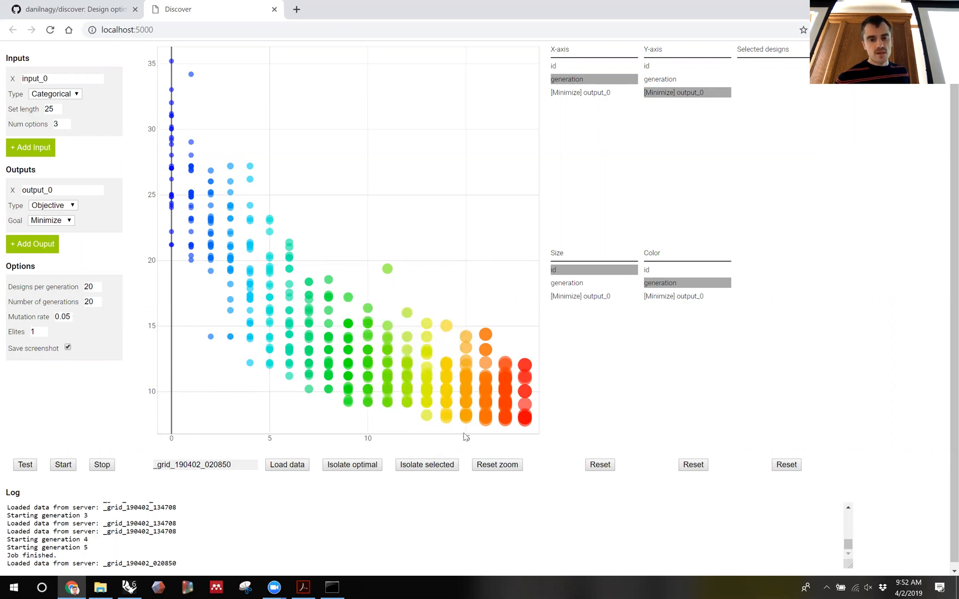
- Return to the discover data folder, open _grid_190402_022341, and copy its name from the folder path
{"action": "left_click", "coordinate": [100, 587]}
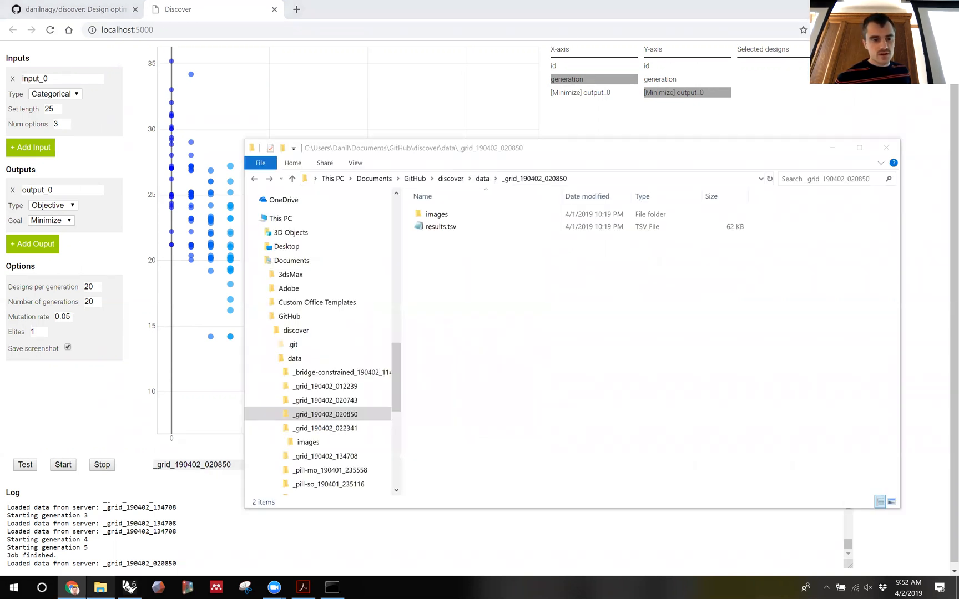
{"action": "left_click", "coordinate": [294, 358]}
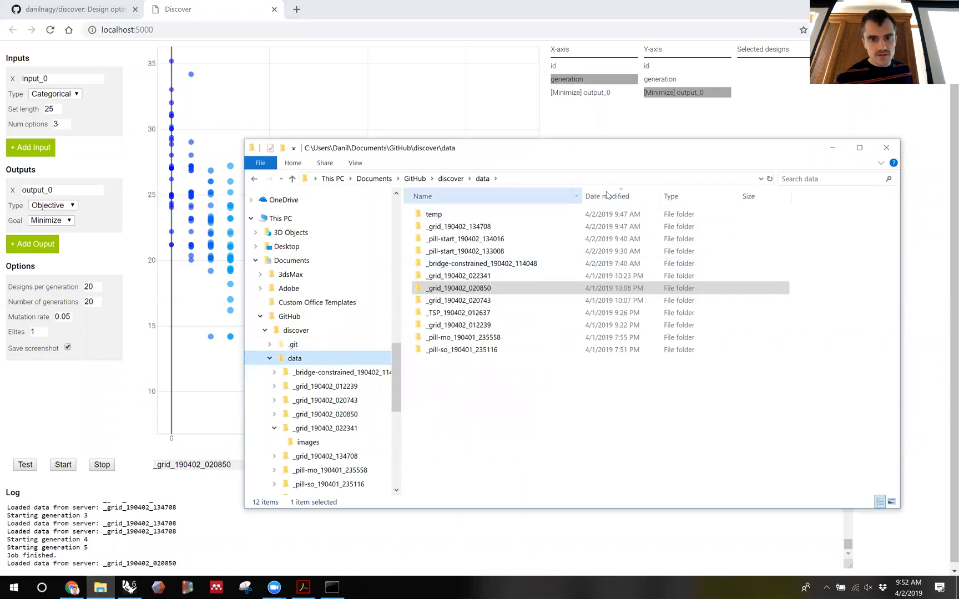
{"action": "left_click", "coordinate": [610, 196]}
{"action": "left_click", "coordinate": [610, 196]}
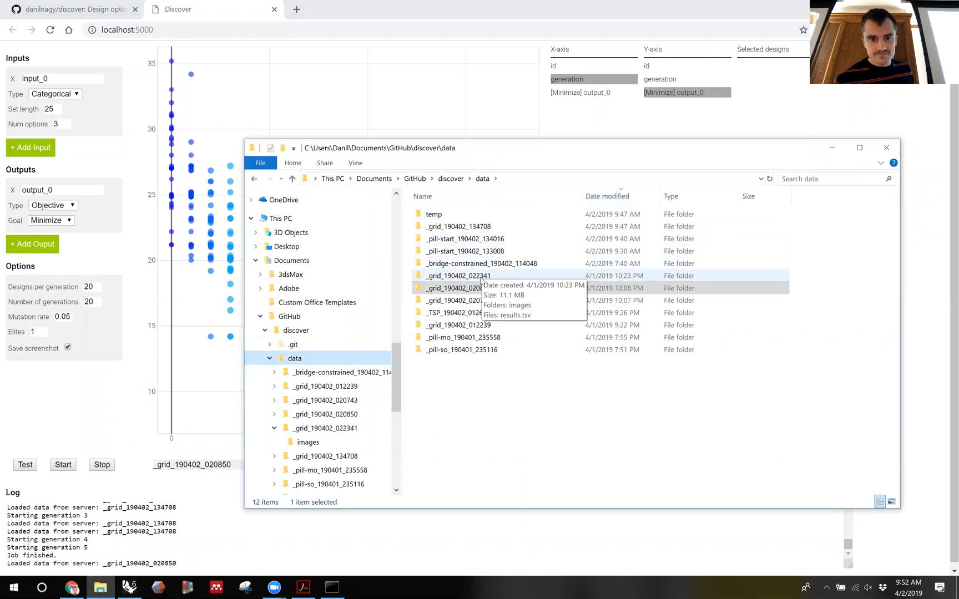
{"action": "left_click", "coordinate": [468, 275]}
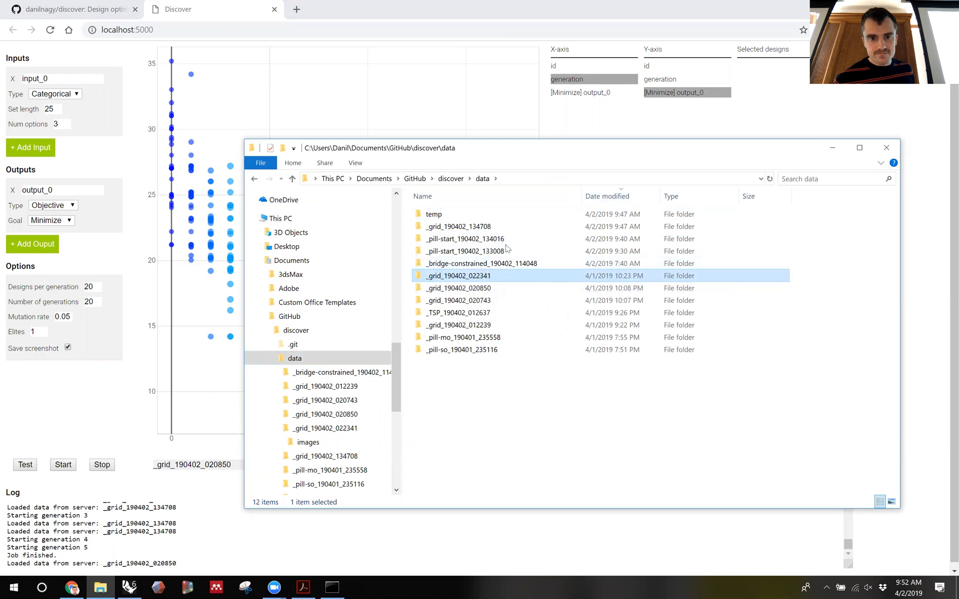
{"action": "double_click", "coordinate": [486, 277]}
{"action": "left_click", "coordinate": [585, 176]}
{"action": "key", "text": "End"}
{"action": "key", "text": "ctrl+shift+Left"}
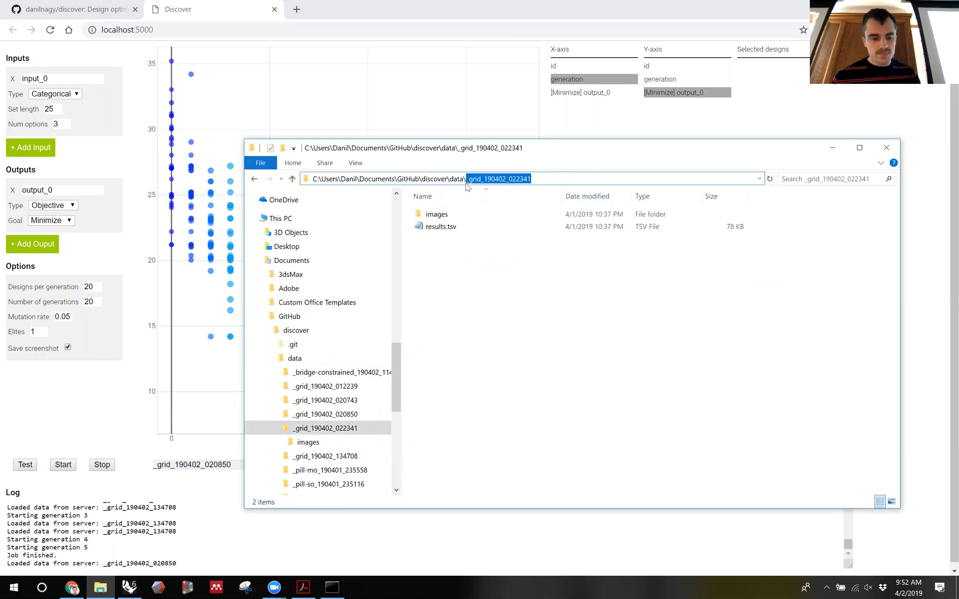
{"action": "key", "text": "ctrl+c"}
- Load the _grid_190402_022341 job data in Discover and isolate the optimal design in the plot
{"action": "left_click", "coordinate": [176, 370]}
{"action": "triple_click", "coordinate": [224, 464]}
{"action": "key", "text": "ctrl+v"}
{"action": "left_click", "coordinate": [299, 467]}
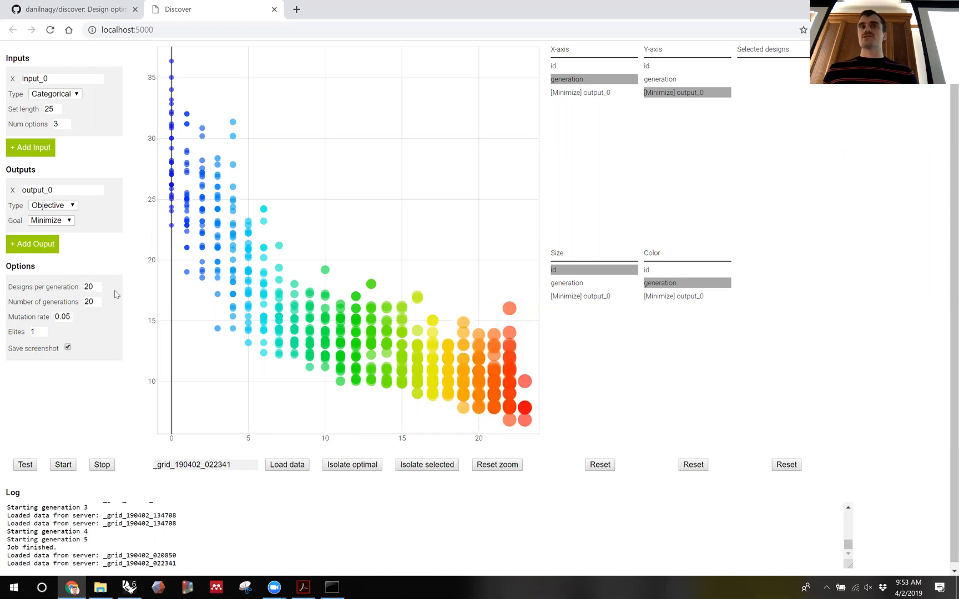
{"action": "left_click", "coordinate": [349, 470]}
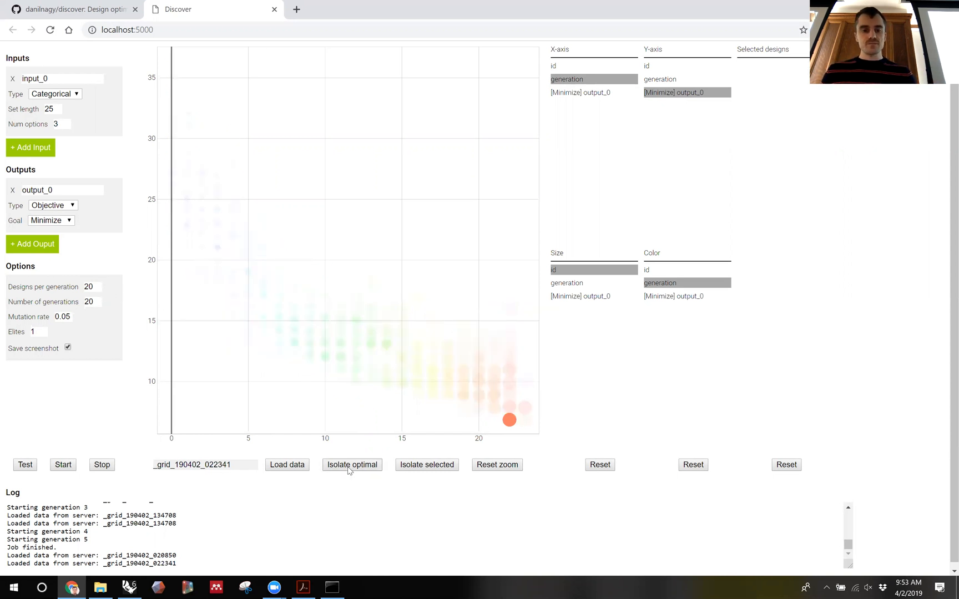
- Preview the isolated optimal design of generation 22 and restore all designs in the scatter plot
{"action": "mouse_move", "coordinate": [510, 422]}
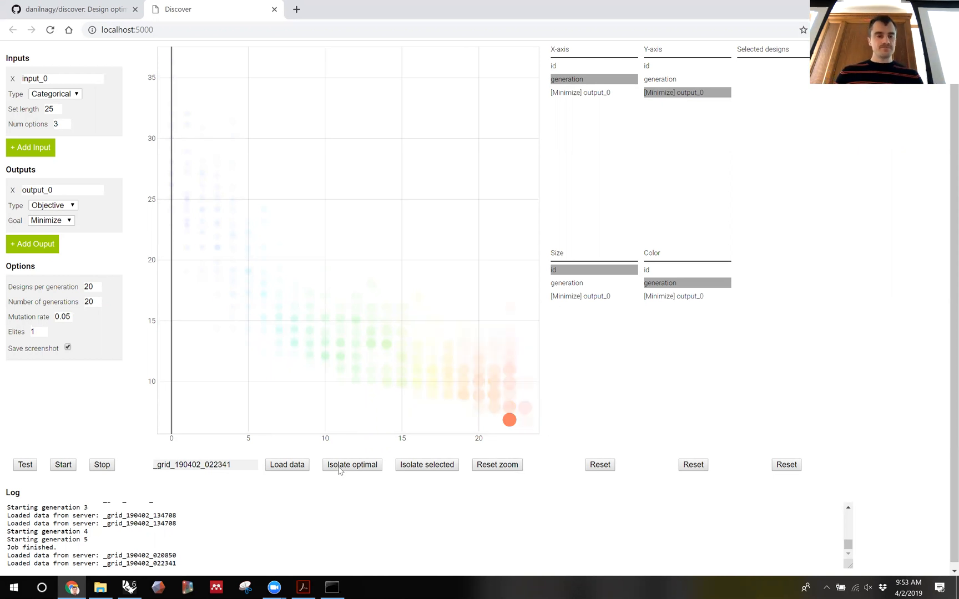
{"action": "left_click", "coordinate": [357, 470]}
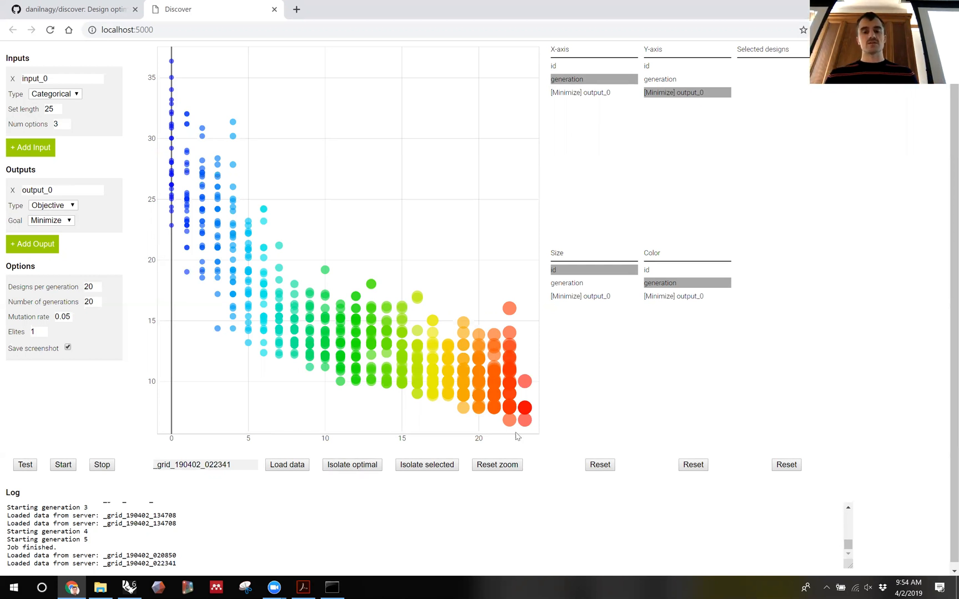
{"action": "mouse_move", "coordinate": [511, 425]}
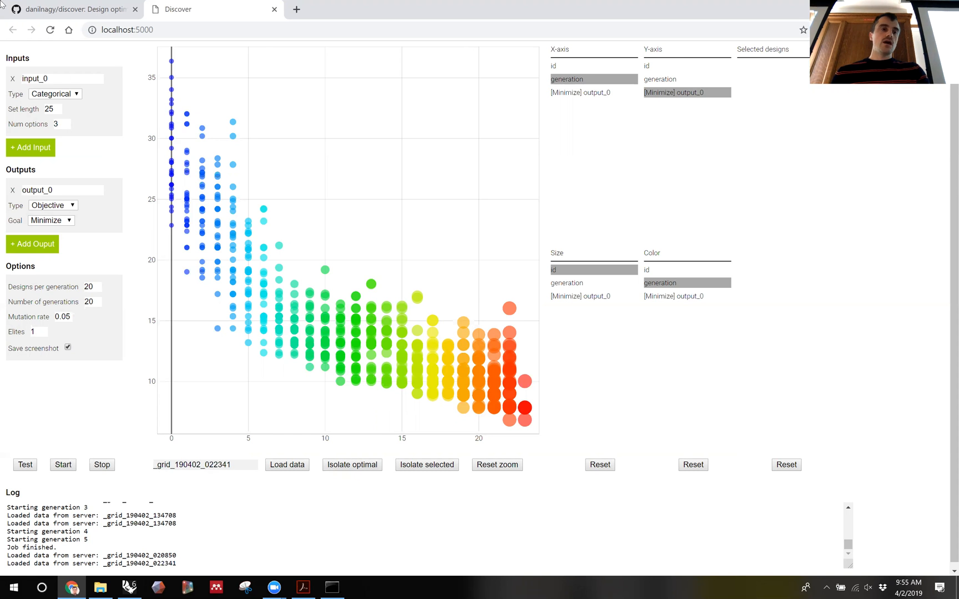
- Switch the type of input_0 to Continuous and on to Sequence to compare the settings each type offers
{"action": "left_click", "coordinate": [58, 95]}
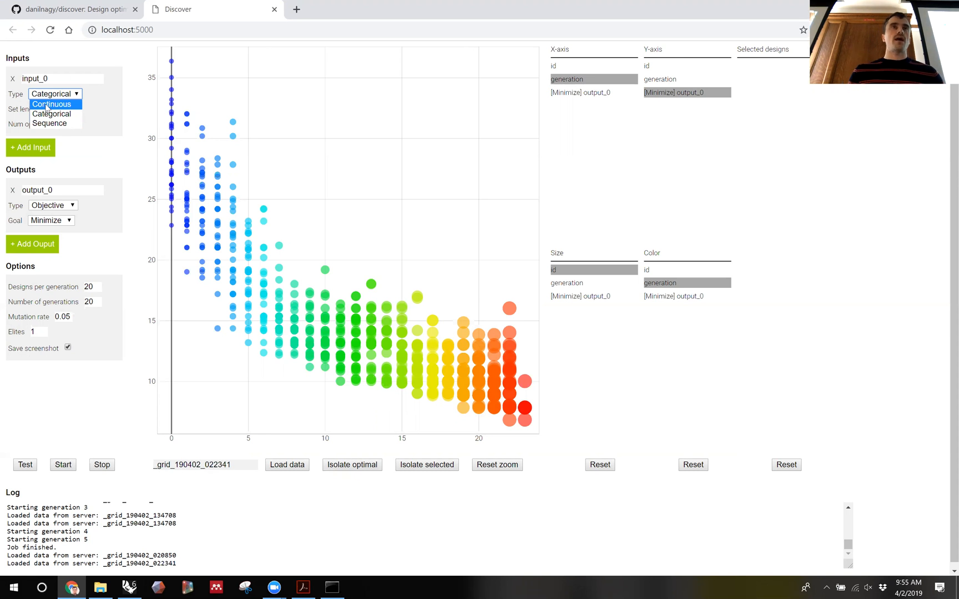
{"action": "left_click", "coordinate": [47, 106]}
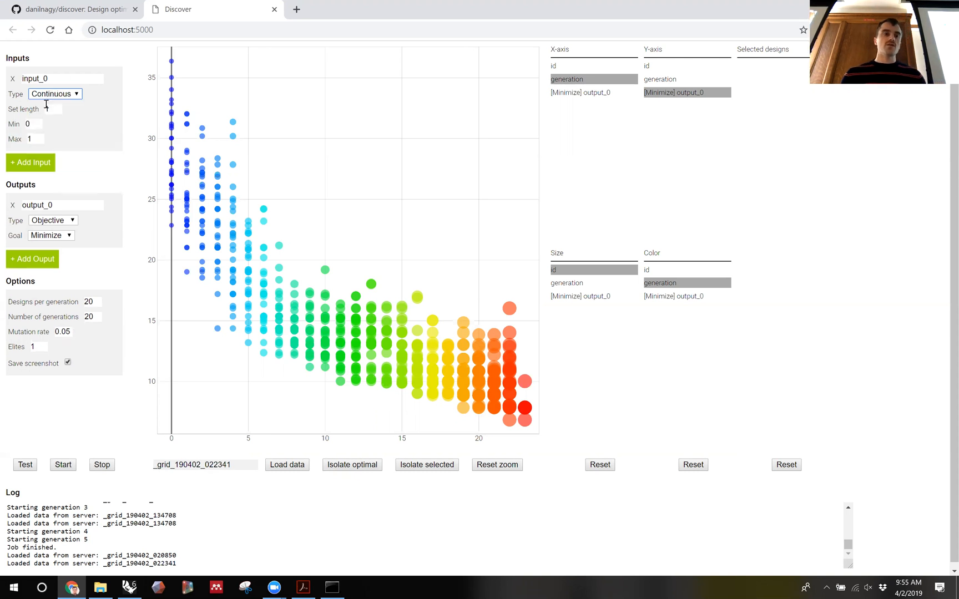
{"action": "left_click", "coordinate": [48, 111]}
{"action": "left_click", "coordinate": [57, 109]}
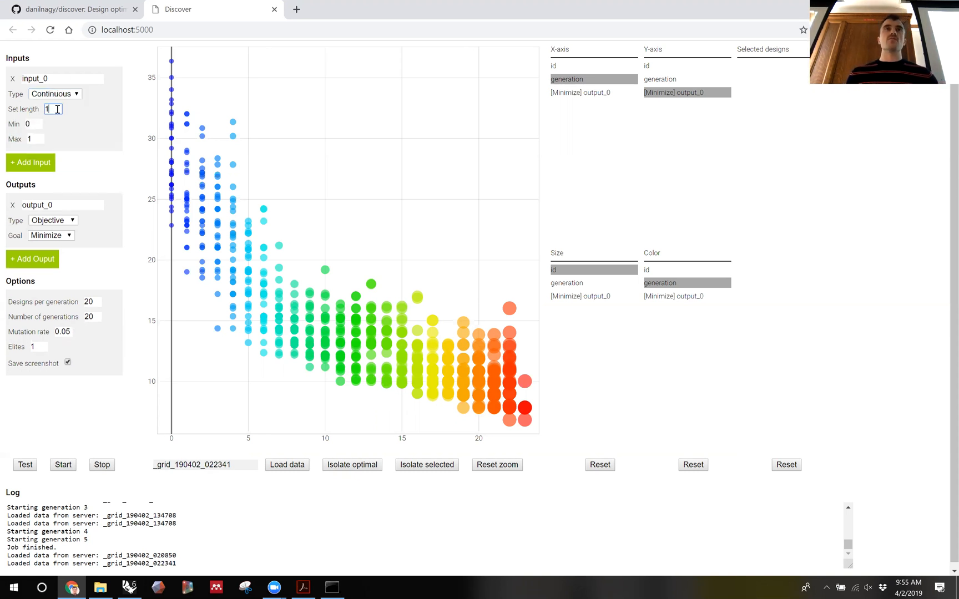
{"action": "left_click", "coordinate": [81, 96]}
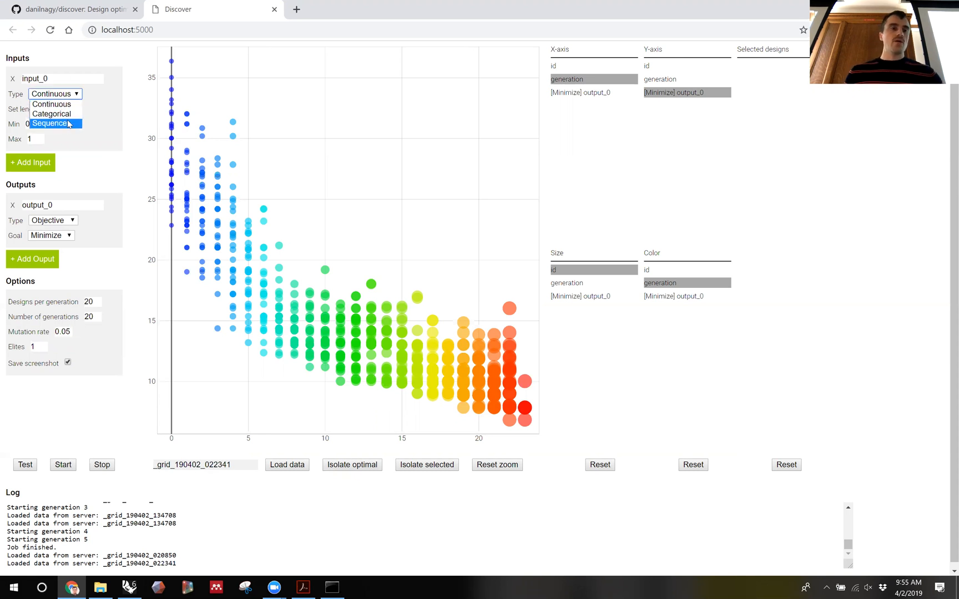
{"action": "left_click", "coordinate": [67, 122]}
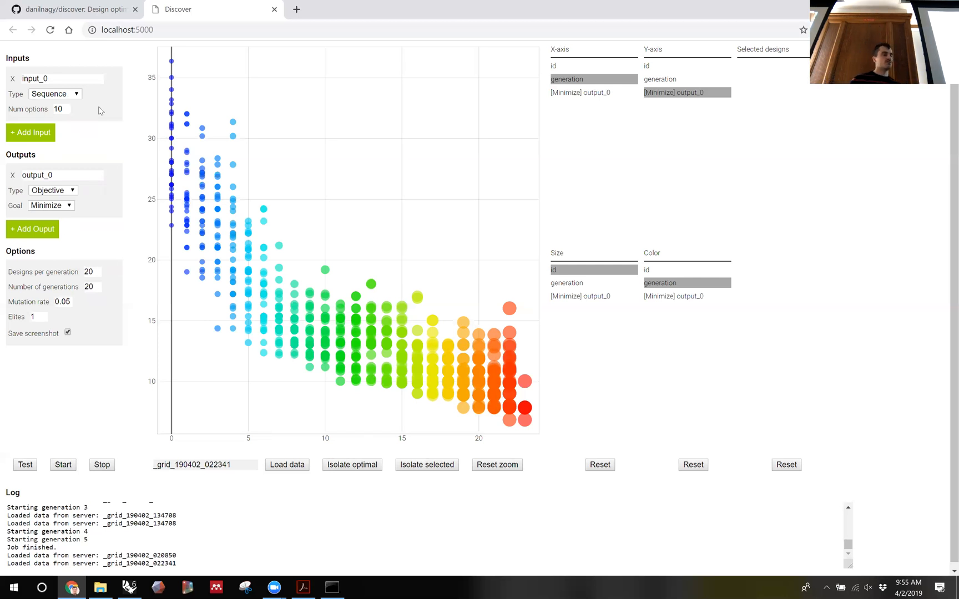
{"action": "left_click", "coordinate": [64, 108]}
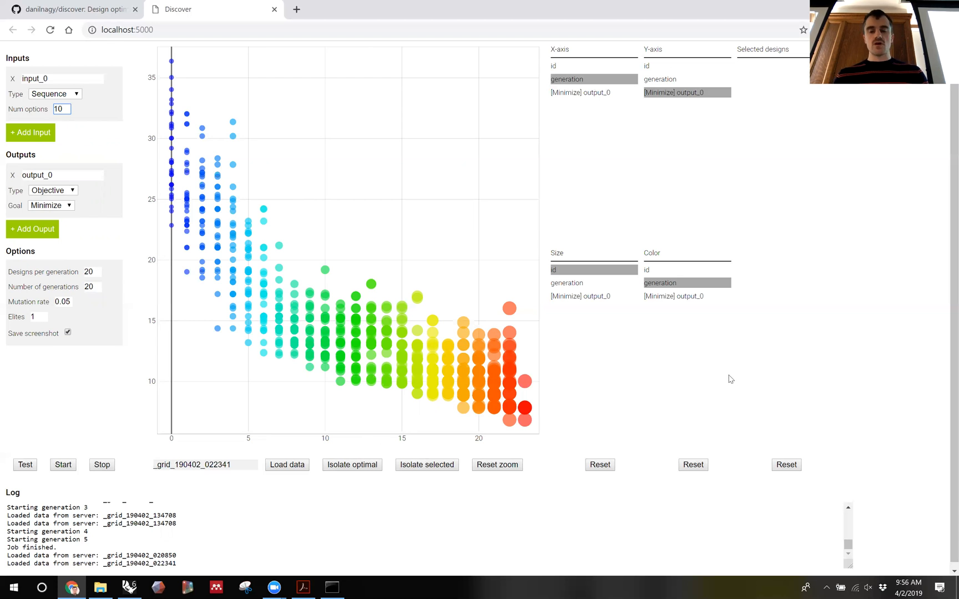
- Bring Rhino to the front and open the discover\grasshopper\Samples folder in File Explorer
{"action": "left_click", "coordinate": [129, 587]}
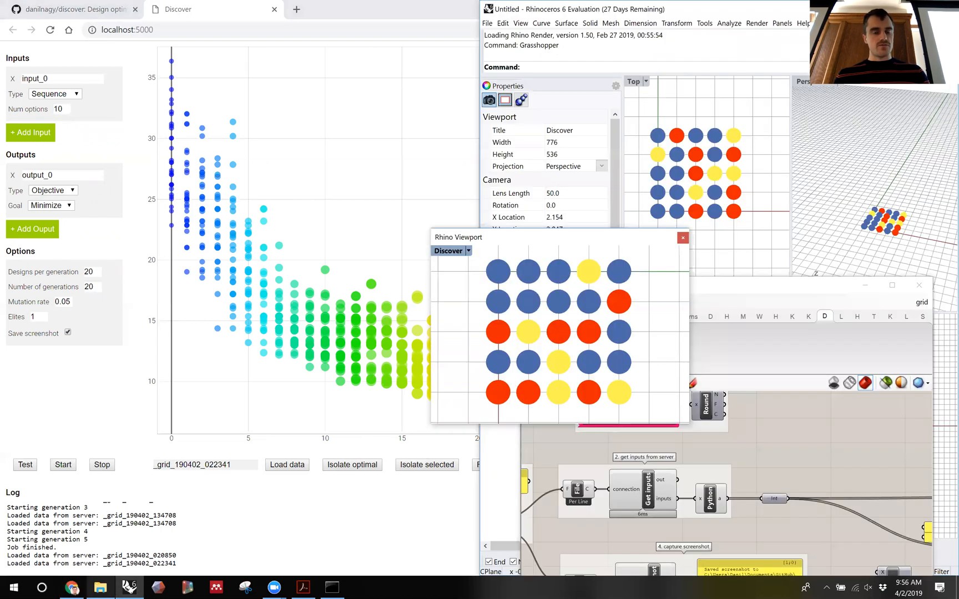
{"action": "left_click", "coordinate": [100, 587]}
{"action": "left_click_drag", "start_coordinate": [495, 157], "coordinate": [449, 161]}
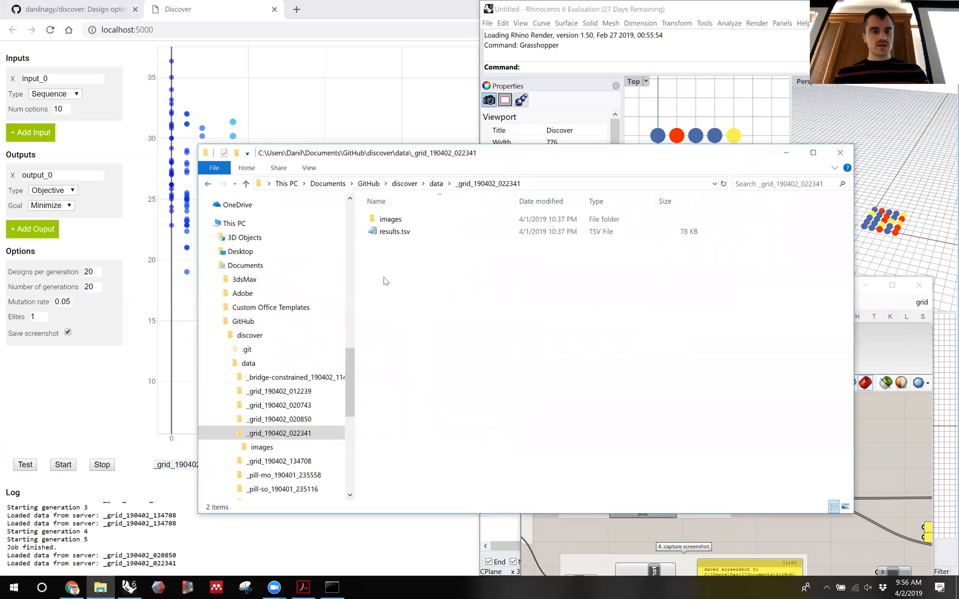
{"action": "left_click", "coordinate": [223, 363]}
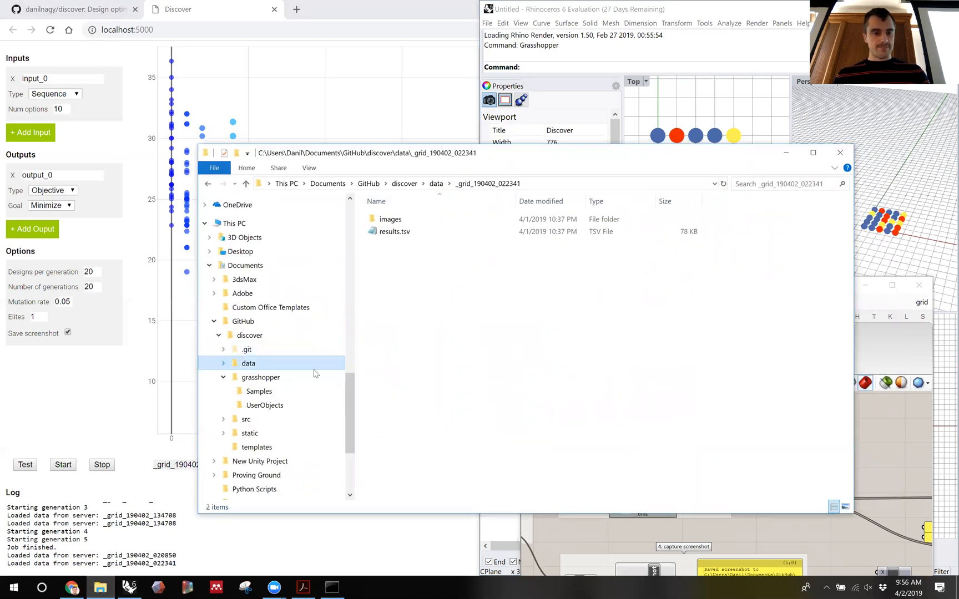
{"action": "left_click", "coordinate": [259, 391]}
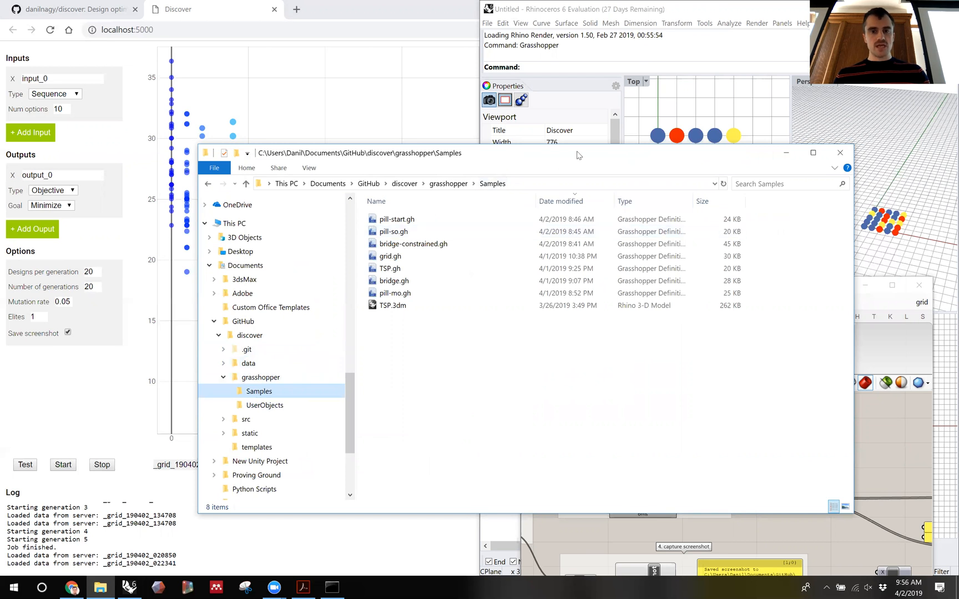
- Open the TSP.3dm sample in Rhino, discarding the changes to the untitled model
{"action": "left_click_drag", "start_coordinate": [576, 152], "coordinate": [385, 173]}
{"action": "left_click_drag", "start_coordinate": [205, 327], "coordinate": [846, 190]}
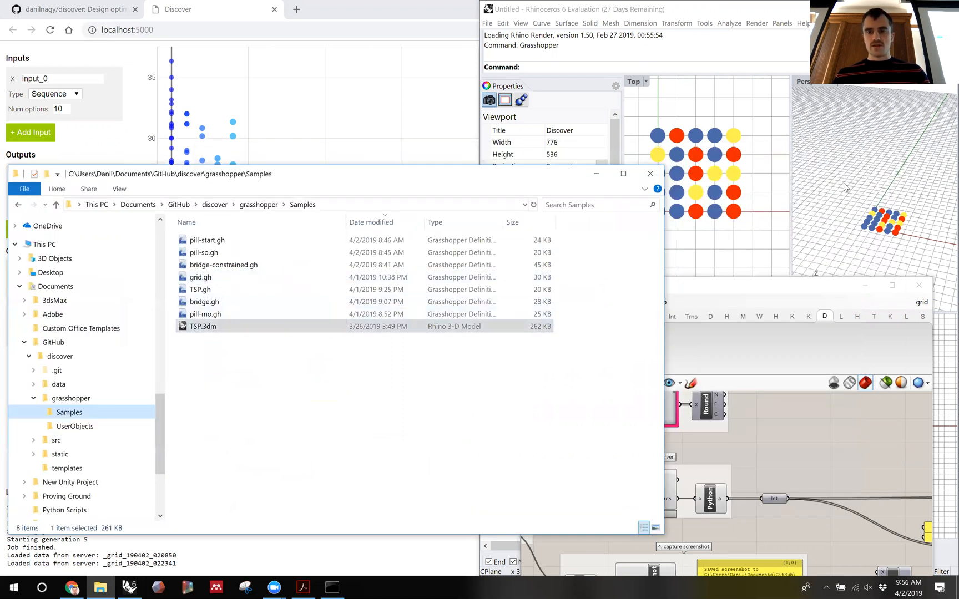
{"action": "left_click", "coordinate": [692, 327]}
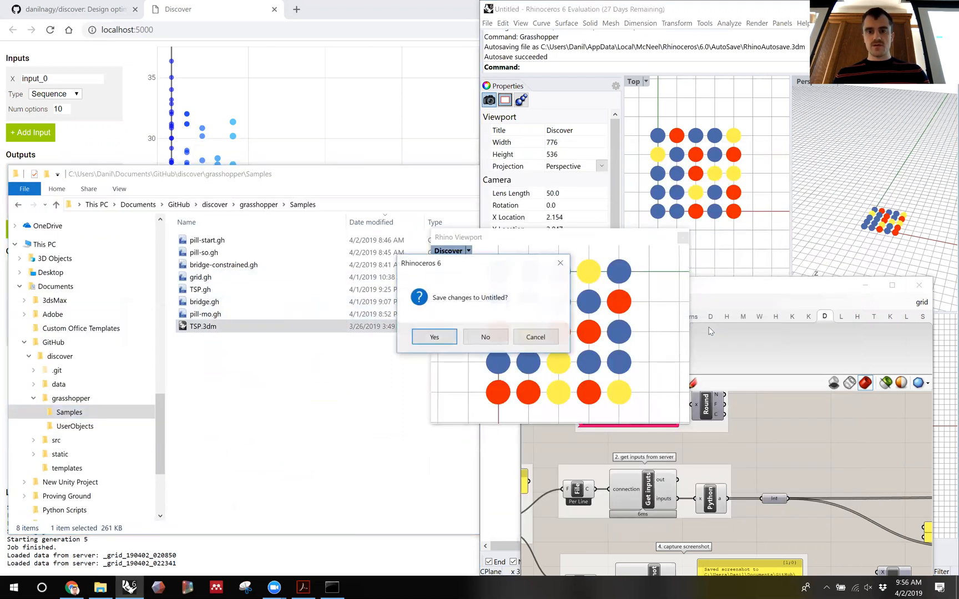
{"action": "left_click", "coordinate": [484, 334]}
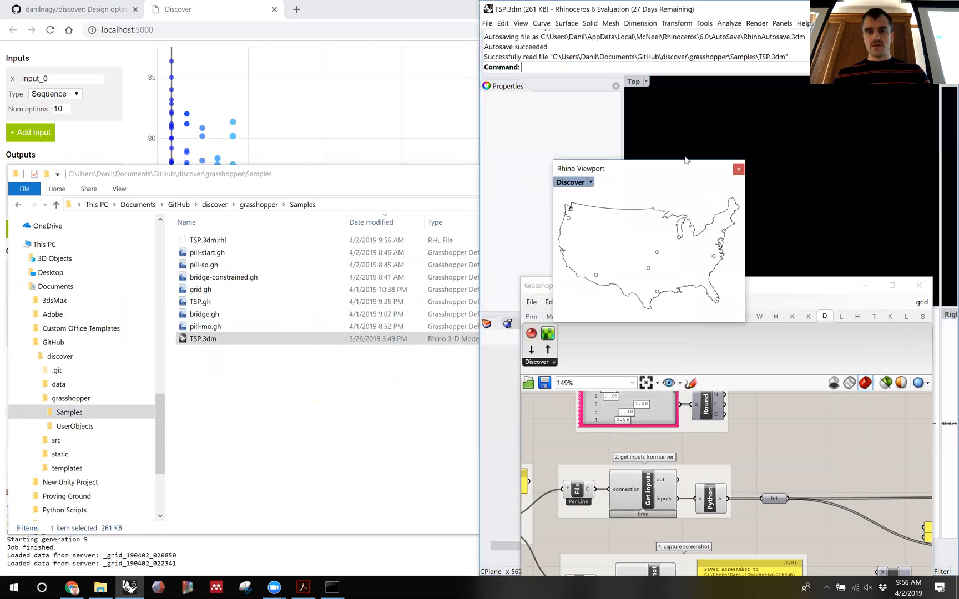
- Move the floating Discover viewport and the Grasshopper window aside to uncover the map and layer list
{"action": "left_click_drag", "start_coordinate": [687, 172], "coordinate": [755, 47]}
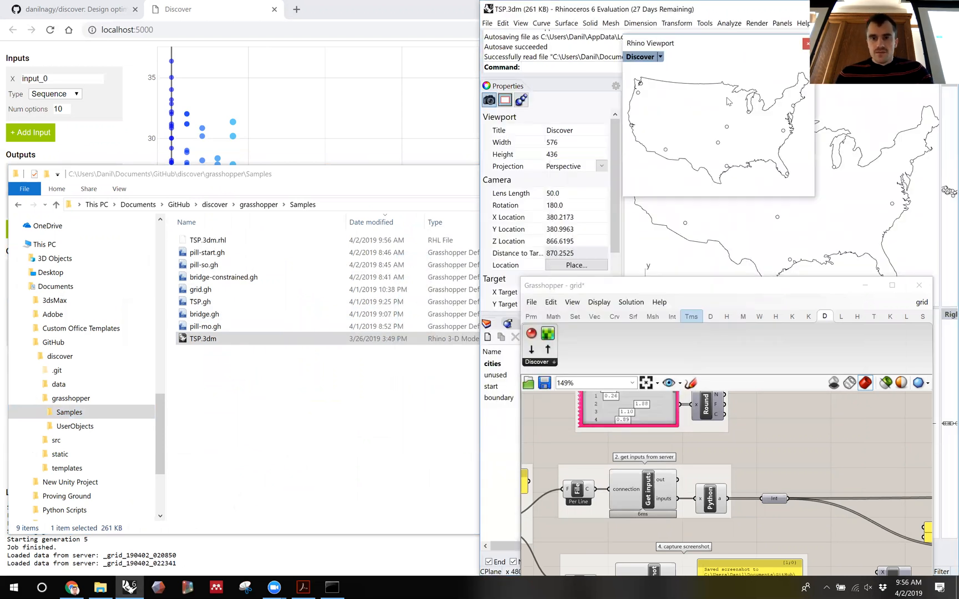
{"action": "left_click", "coordinate": [698, 293]}
{"action": "left_click_drag", "start_coordinate": [697, 293], "coordinate": [649, 490]}
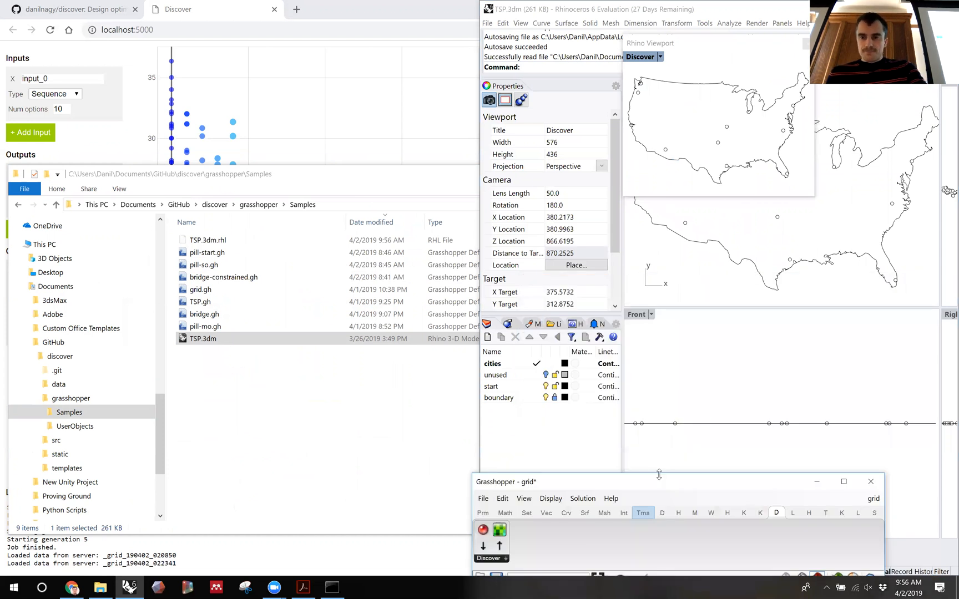
- Make start the current layer and toggle the visibility of the start, cities and unused layers to check their contents
{"action": "left_click", "coordinate": [550, 348]}
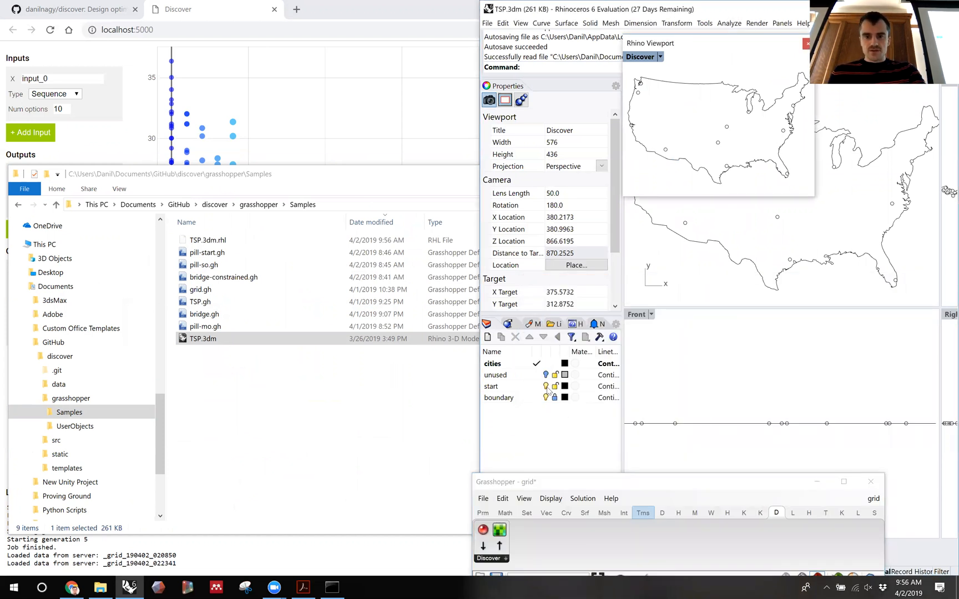
{"action": "left_click", "coordinate": [545, 388]}
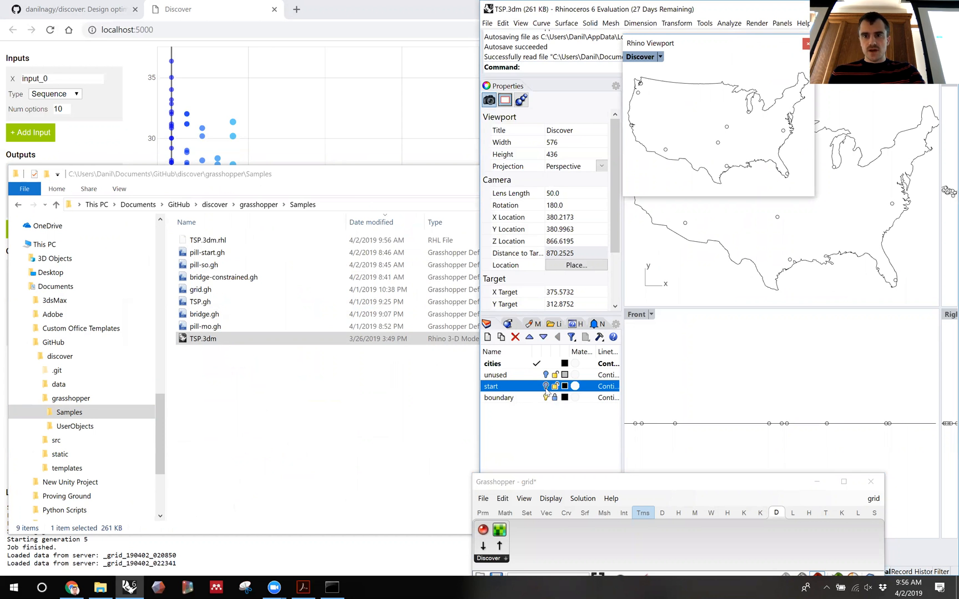
{"action": "left_click", "coordinate": [545, 387]}
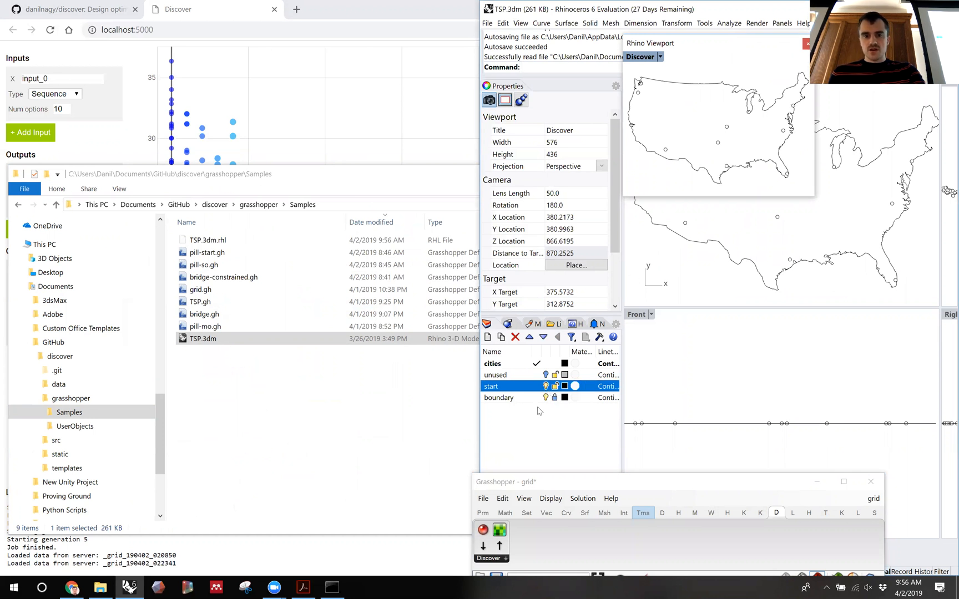
{"action": "left_click", "coordinate": [536, 386]}
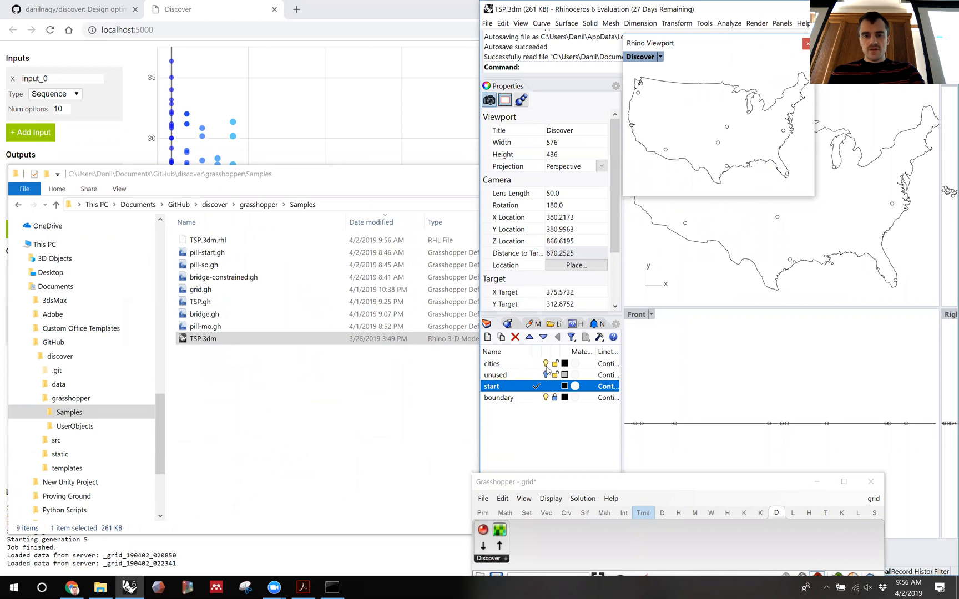
{"action": "left_click", "coordinate": [546, 364]}
{"action": "left_click", "coordinate": [545, 363]}
{"action": "left_click", "coordinate": [545, 363]}
{"action": "left_click", "coordinate": [546, 375]}
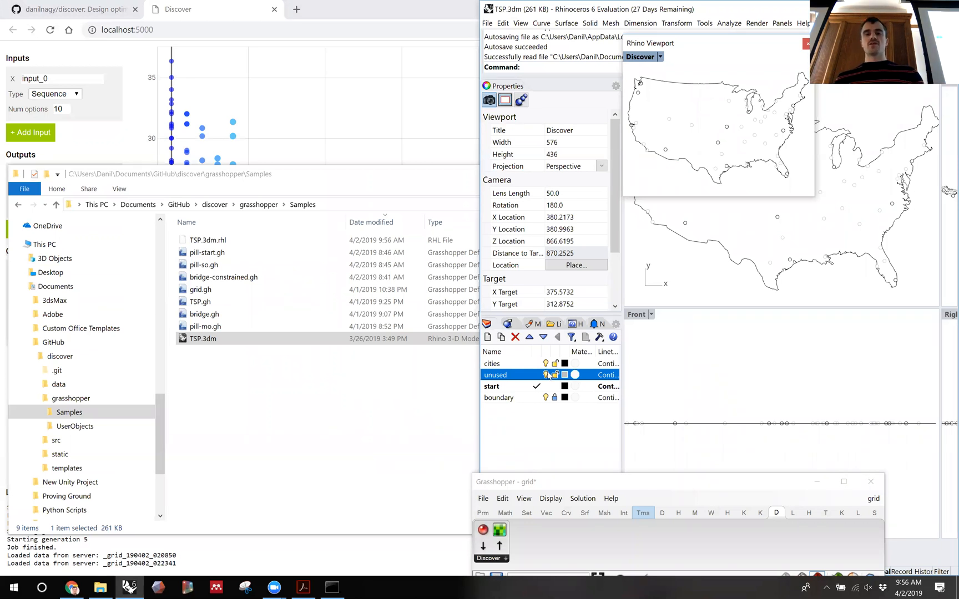
{"action": "left_click", "coordinate": [545, 375]}
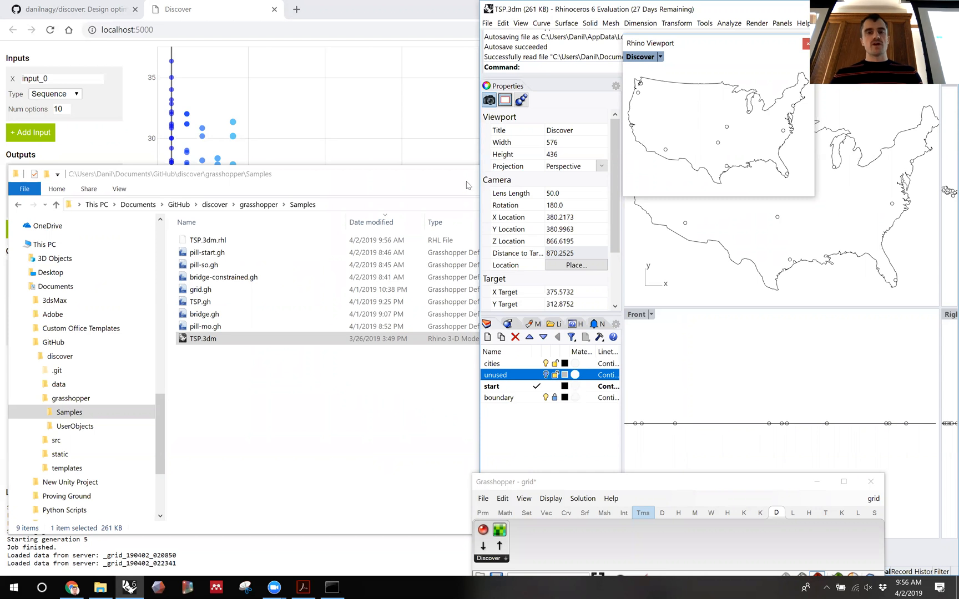
- Load the TSP.gh sample into Grasshopper and move its window clear of the Rhino viewports
{"action": "left_click_drag", "start_coordinate": [628, 491], "coordinate": [670, 196]}
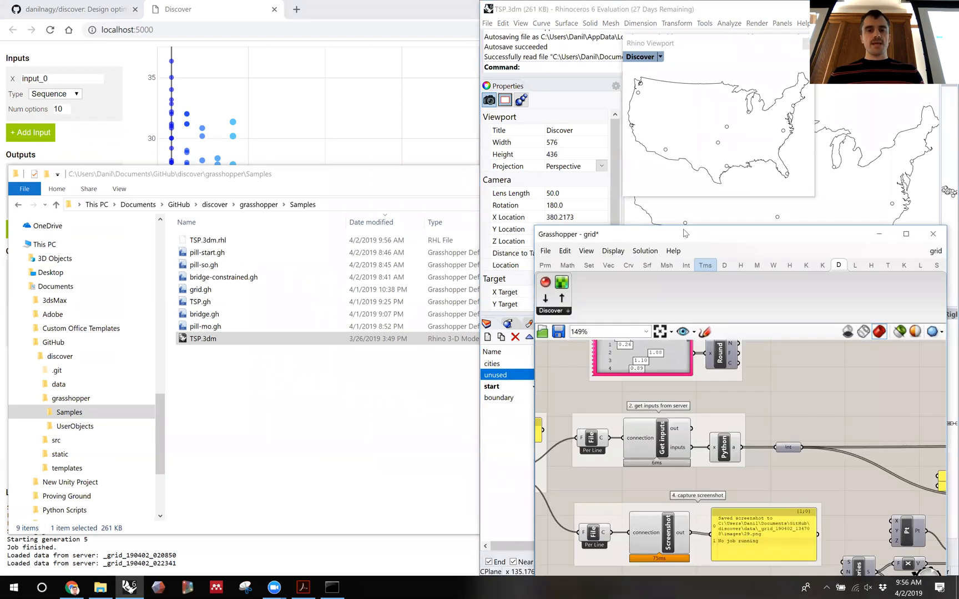
{"action": "left_click_drag", "start_coordinate": [200, 301], "coordinate": [792, 358]}
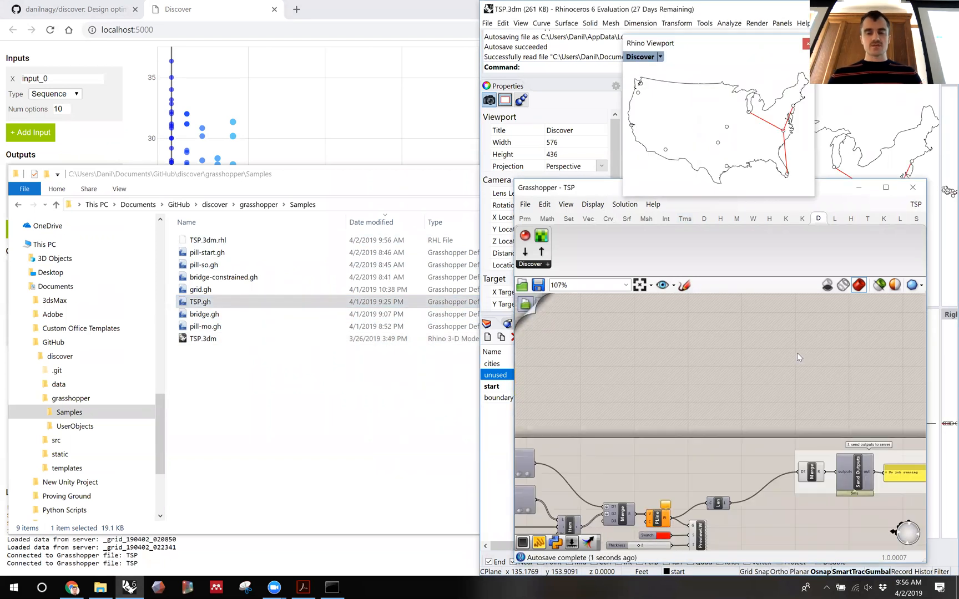
{"action": "scroll", "coordinate": [628, 375], "scroll_direction": "up", "scroll_amount": 6}
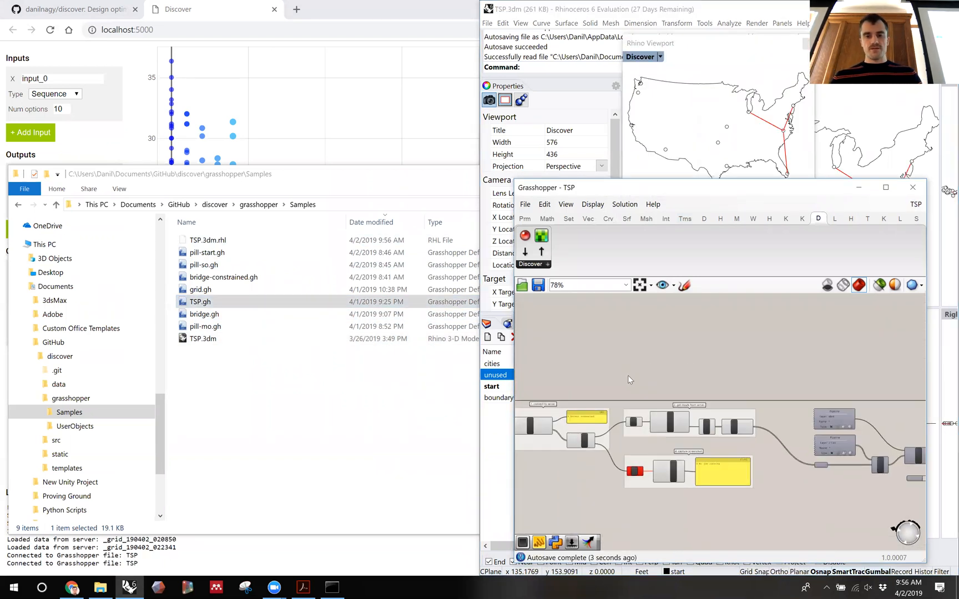
{"action": "left_click", "coordinate": [433, 181]}
{"action": "left_click", "coordinate": [598, 176]}
{"action": "left_click_drag", "start_coordinate": [618, 195], "coordinate": [274, 111]}
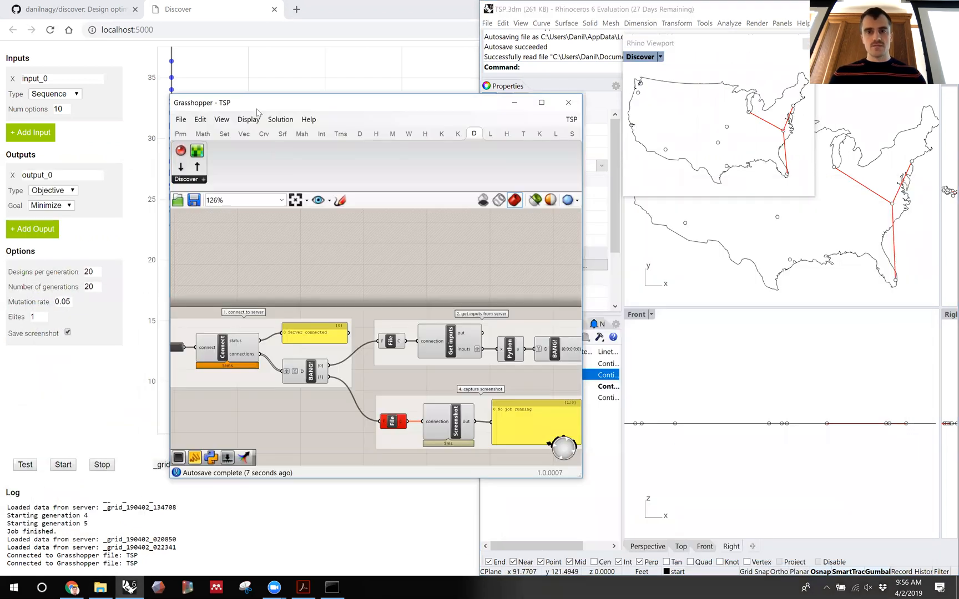
- Examine the TSP definition from the server connection and input branch values through to the start and cities pipelines, Item and Merge components
{"action": "scroll", "coordinate": [366, 330], "scroll_direction": "up", "scroll_amount": 1}
{"action": "scroll", "coordinate": [364, 327], "scroll_direction": "up", "scroll_amount": 3}
{"action": "scroll", "coordinate": [334, 320], "scroll_direction": "down", "scroll_amount": 5}
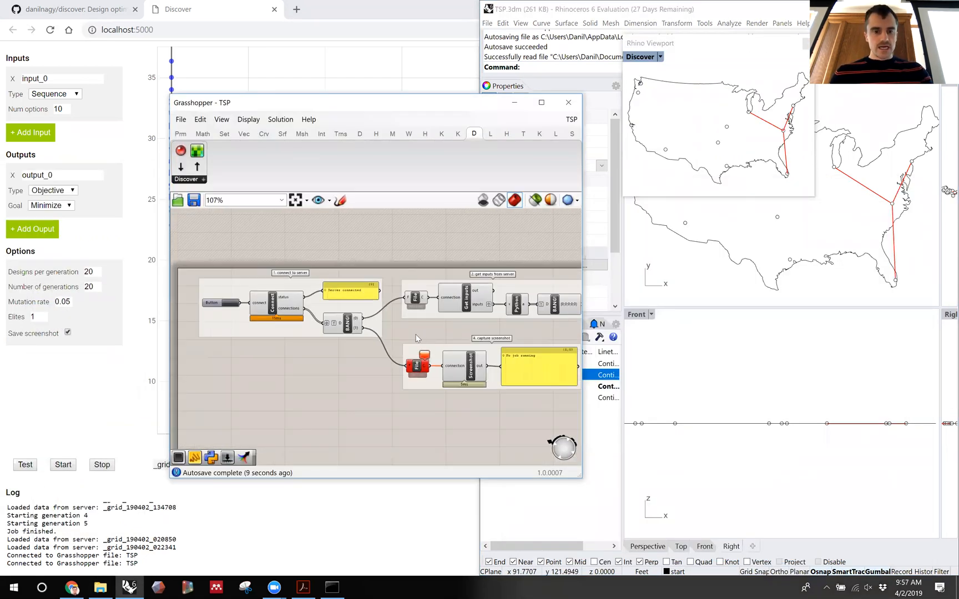
{"action": "right_click_drag", "start_coordinate": [470, 333], "coordinate": [314, 337]}
{"action": "scroll", "coordinate": [450, 319], "scroll_direction": "up", "scroll_amount": 4}
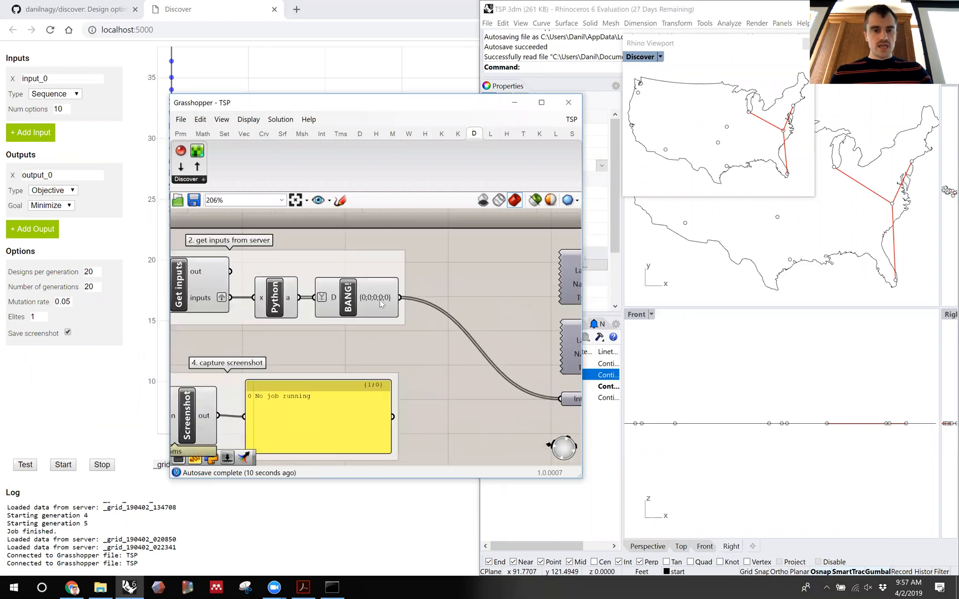
{"action": "scroll", "coordinate": [381, 303], "scroll_direction": "down", "scroll_amount": 2}
{"action": "right_click_drag", "start_coordinate": [378, 304], "coordinate": [346, 304]}
{"action": "mouse_move", "coordinate": [346, 303]}
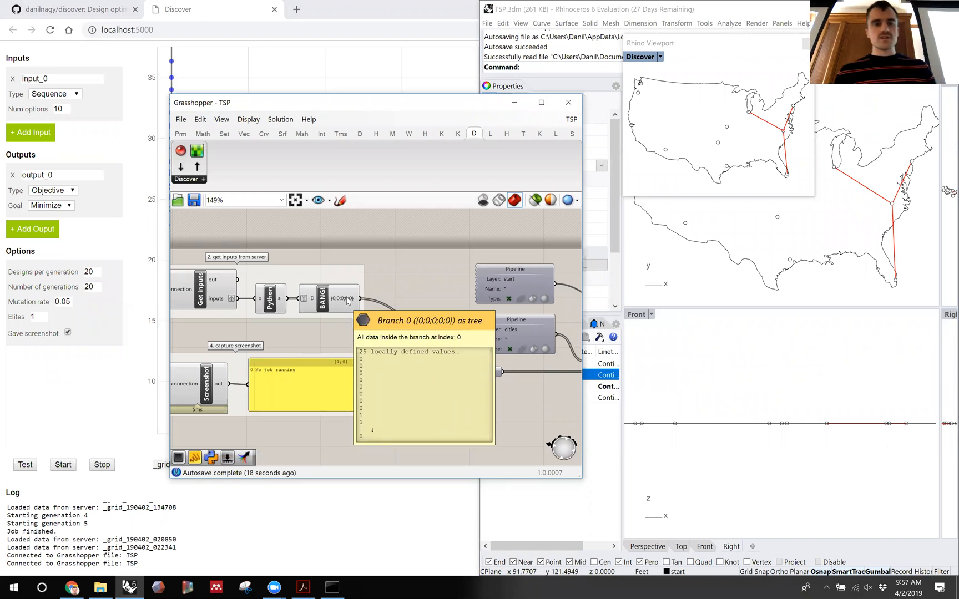
{"action": "right_click_drag", "start_coordinate": [381, 253], "coordinate": [443, 284]}
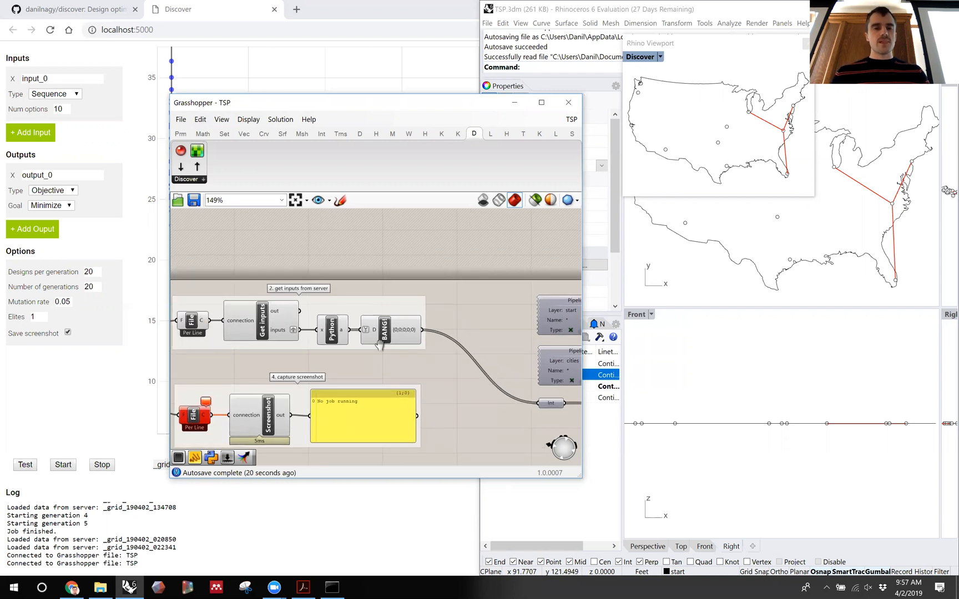
{"action": "right_click_drag", "start_coordinate": [450, 353], "coordinate": [378, 343]}
{"action": "right_click_drag", "start_coordinate": [483, 381], "coordinate": [359, 345]}
{"action": "scroll", "coordinate": [327, 345], "scroll_direction": "down", "scroll_amount": 3}
{"action": "scroll", "coordinate": [327, 345], "scroll_direction": "up", "scroll_amount": 3}
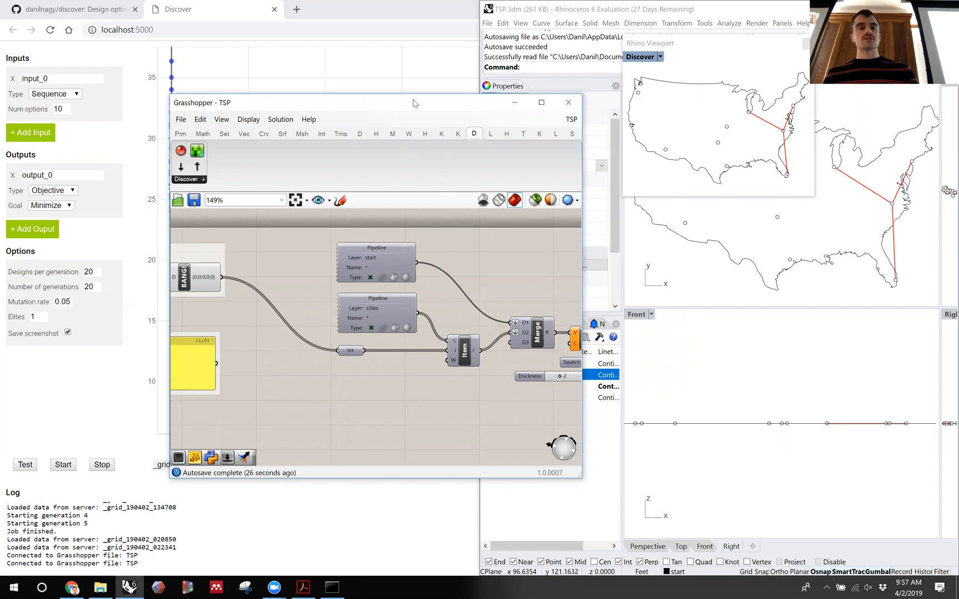
- Move the Grasshopper window back over Rhino and reload the Discover page to reset its job settings
{"action": "left_click_drag", "start_coordinate": [416, 103], "coordinate": [739, 178]}
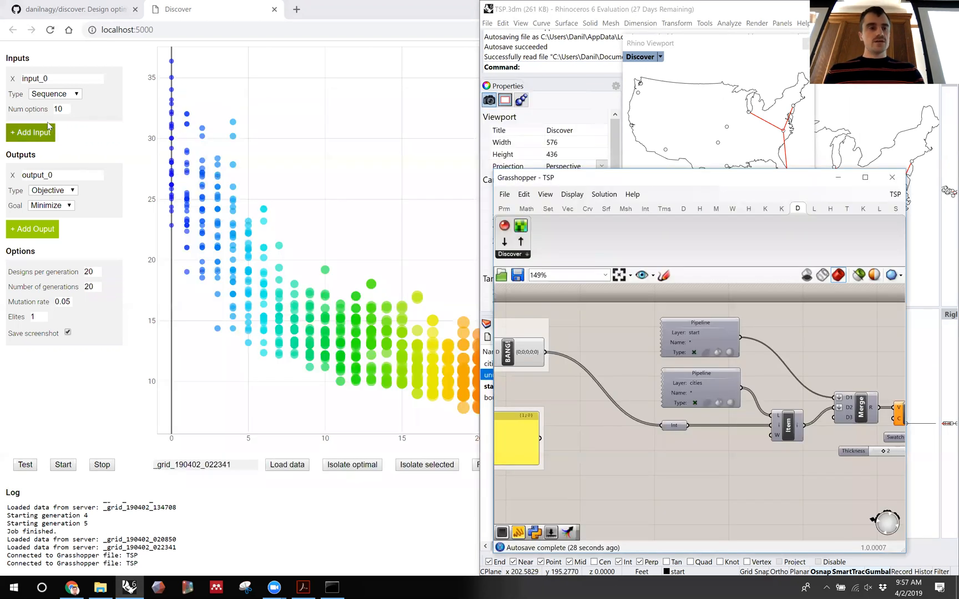
{"action": "left_click", "coordinate": [50, 29]}
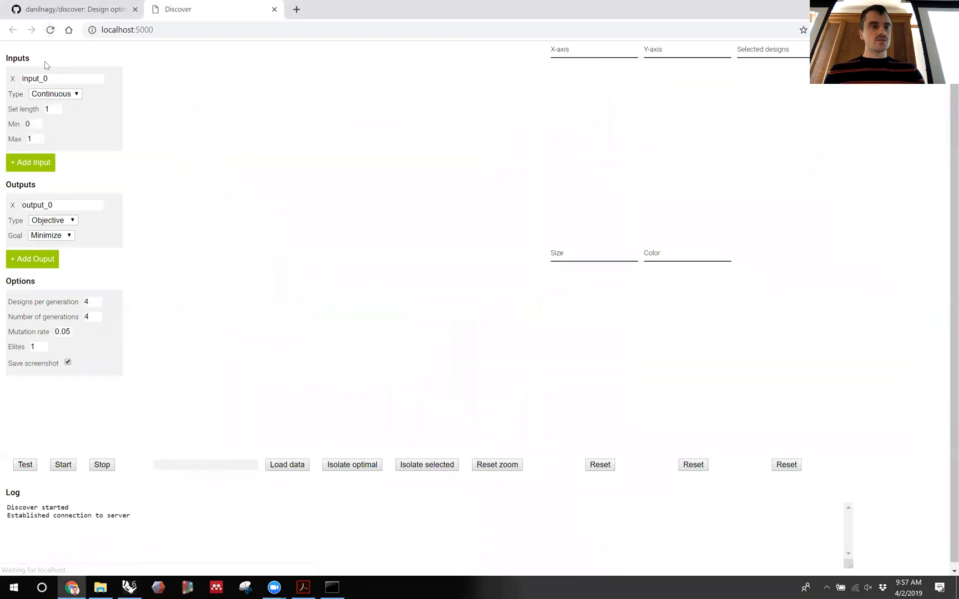
- Set input_0 to a Sequence with 10 options and generate test inputs
{"action": "left_click", "coordinate": [63, 93]}
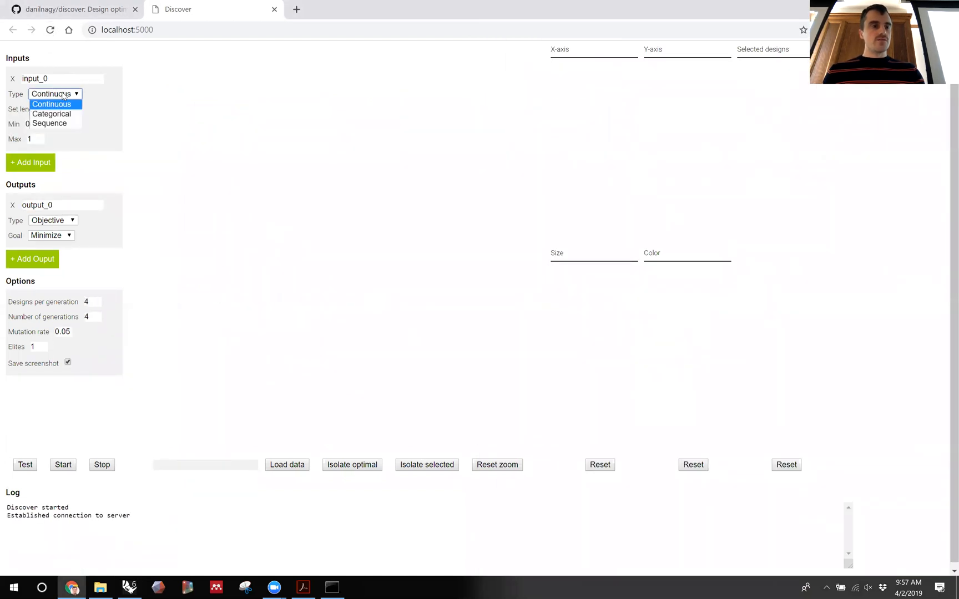
{"action": "left_click", "coordinate": [61, 123]}
{"action": "left_click", "coordinate": [59, 111]}
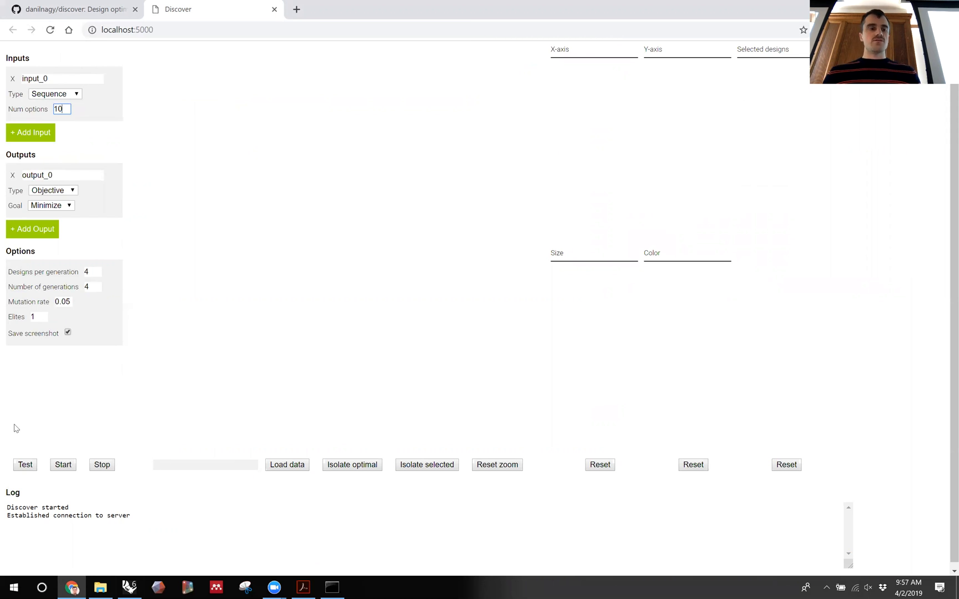
{"action": "left_click", "coordinate": [26, 464]}
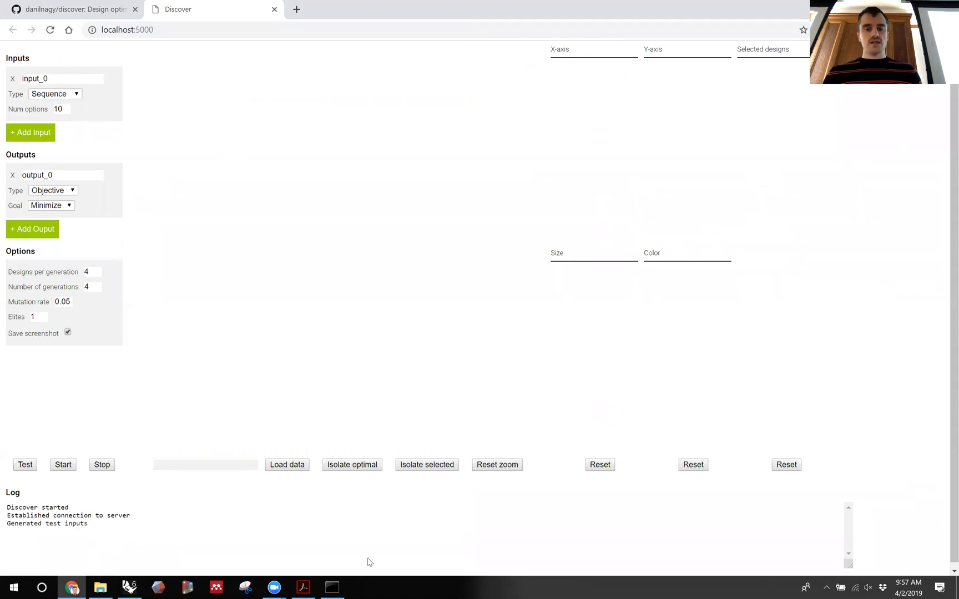
- Restore the browser to half width, move the Grasshopper window beside the viewports and inspect the input branch's sequence values
{"action": "double_click", "coordinate": [387, 9]}
{"action": "left_click_drag", "start_coordinate": [705, 182], "coordinate": [365, 125]}
{"action": "right_click_drag", "start_coordinate": [397, 367], "coordinate": [485, 375]}
{"action": "right_click_drag", "start_coordinate": [351, 357], "coordinate": [484, 372]}
{"action": "right_click_drag", "start_coordinate": [398, 351], "coordinate": [450, 362]}
{"action": "mouse_move", "coordinate": [458, 333]}
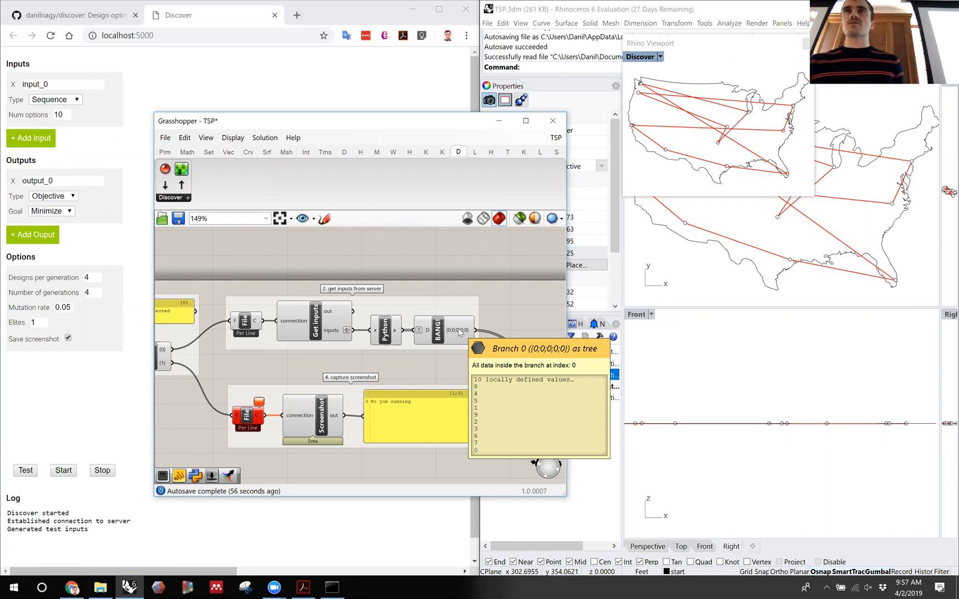
- Examine how the sequence passes through the Int component and reorders the cities pipeline in the Item component
{"action": "right_click_drag", "start_coordinate": [500, 334], "coordinate": [266, 286]}
{"action": "right_click_drag", "start_coordinate": [368, 317], "coordinate": [331, 329]}
{"action": "right_click_drag", "start_coordinate": [554, 377], "coordinate": [396, 407]}
{"action": "right_click_drag", "start_coordinate": [298, 418], "coordinate": [386, 416]}
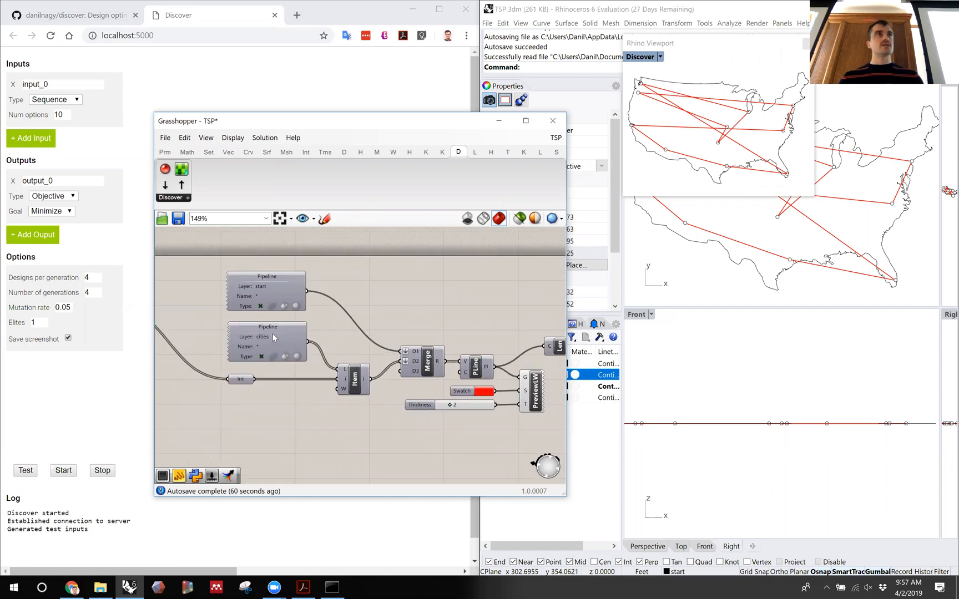
{"action": "left_click_drag", "start_coordinate": [248, 376], "coordinate": [288, 384]}
{"action": "right_click_drag", "start_coordinate": [288, 384], "coordinate": [303, 389]}
{"action": "left_click_drag", "start_coordinate": [302, 391], "coordinate": [285, 392]}
{"action": "left_click", "coordinate": [304, 403]}
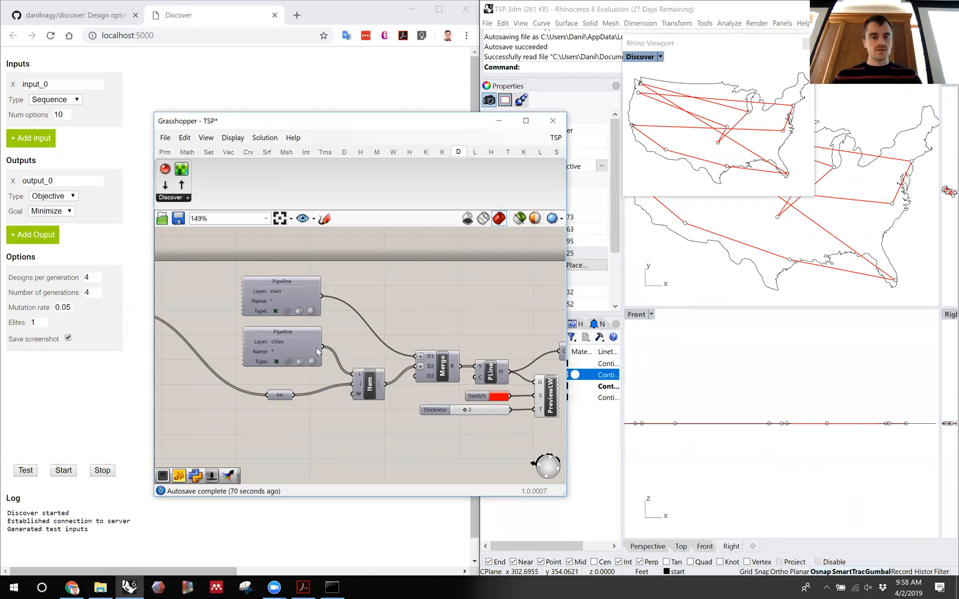
{"action": "left_click", "coordinate": [370, 382]}
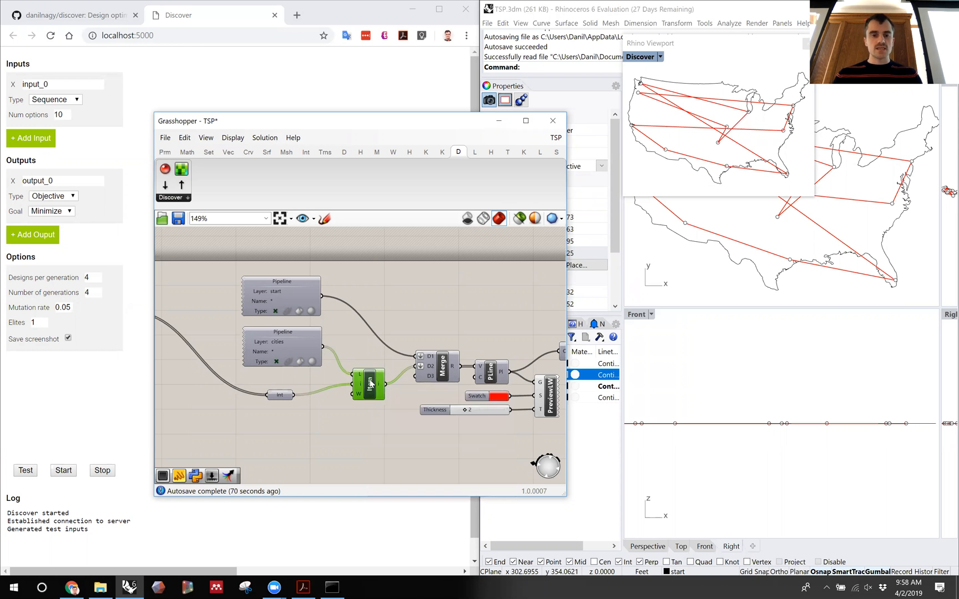
{"action": "left_click_drag", "start_coordinate": [277, 398], "coordinate": [280, 401]}
{"action": "left_click", "coordinate": [303, 387]}
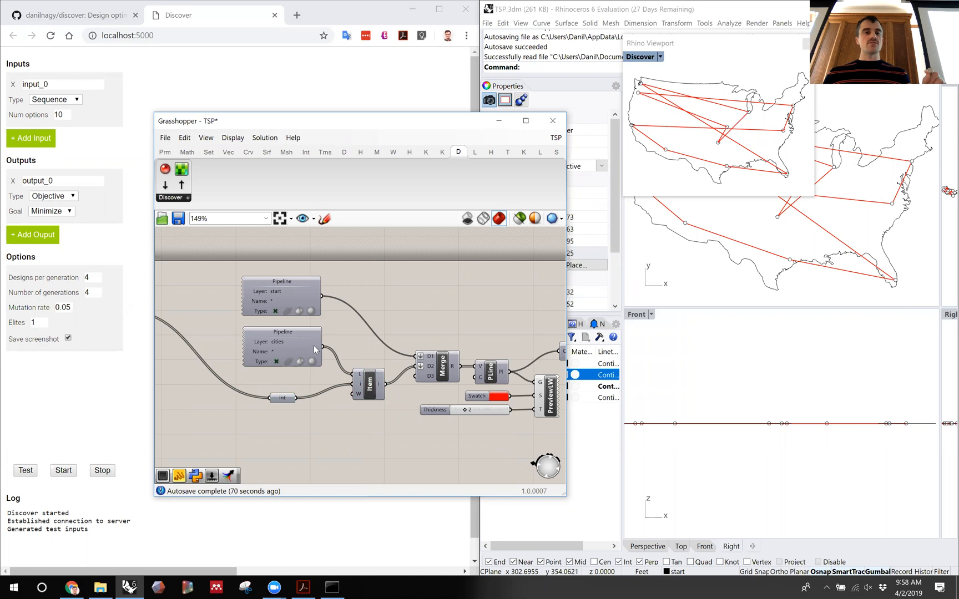
{"action": "mouse_move", "coordinate": [288, 397]}
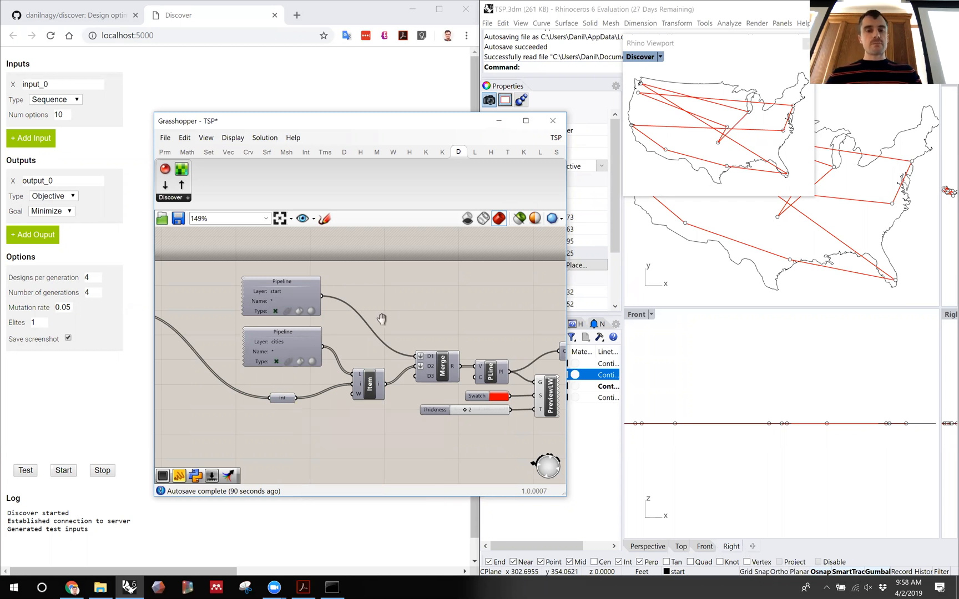
- Examine the route's PLine, PreviewLW and Length components through to the Merge and Send Outputs components
{"action": "right_click_drag", "start_coordinate": [382, 320], "coordinate": [310, 312]}
{"action": "right_click_drag", "start_coordinate": [401, 356], "coordinate": [373, 358]}
{"action": "left_click", "coordinate": [410, 365]}
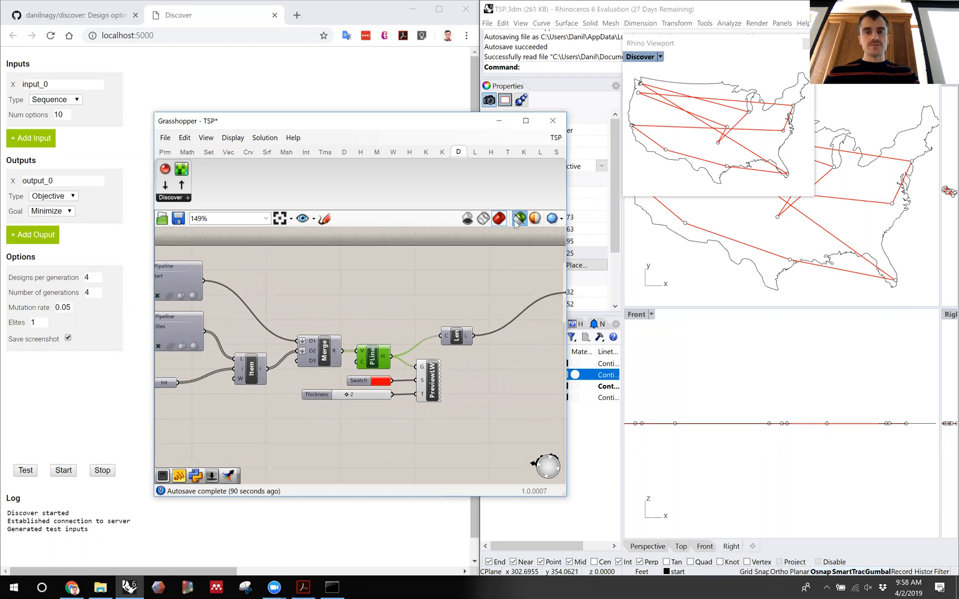
{"action": "left_click", "coordinate": [432, 382]}
{"action": "right_click_drag", "start_coordinate": [554, 374], "coordinate": [409, 392]}
{"action": "left_click", "coordinate": [412, 394]}
{"action": "left_click_drag", "start_coordinate": [309, 356], "coordinate": [300, 341]}
{"action": "left_click", "coordinate": [326, 379]}
{"action": "right_click_drag", "start_coordinate": [370, 353], "coordinate": [405, 344]}
{"action": "left_click_drag", "start_coordinate": [274, 344], "coordinate": [267, 342]}
{"action": "left_click", "coordinate": [349, 332]}
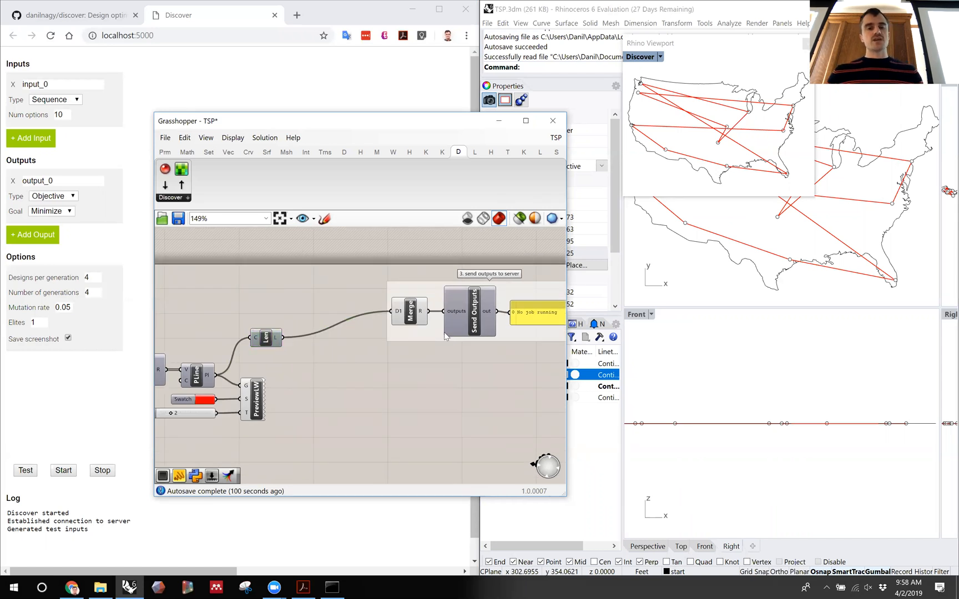
{"action": "right_click_drag", "start_coordinate": [445, 335], "coordinate": [391, 360]}
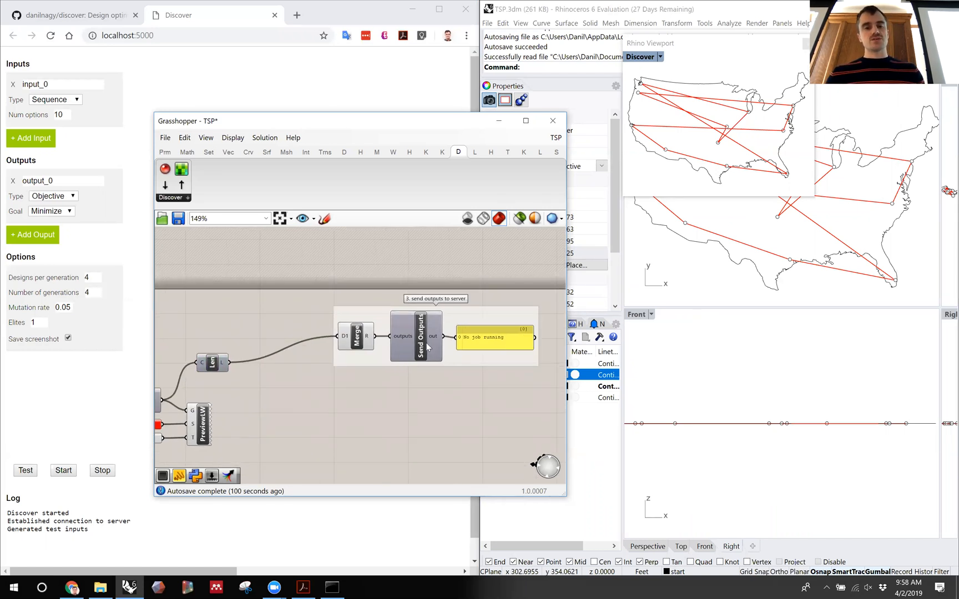
- Move the Grasshopper window below the map viewport and generate several new test sequences to compare the routes
{"action": "scroll", "coordinate": [426, 345], "scroll_direction": "down", "scroll_amount": 3}
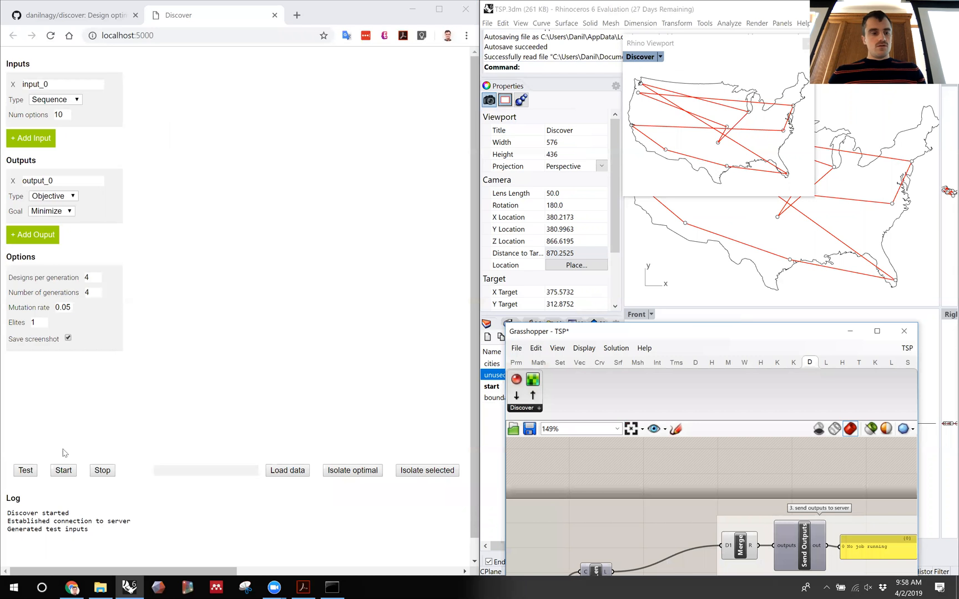
{"action": "left_click", "coordinate": [25, 470]}
{"action": "left_click", "coordinate": [28, 472]}
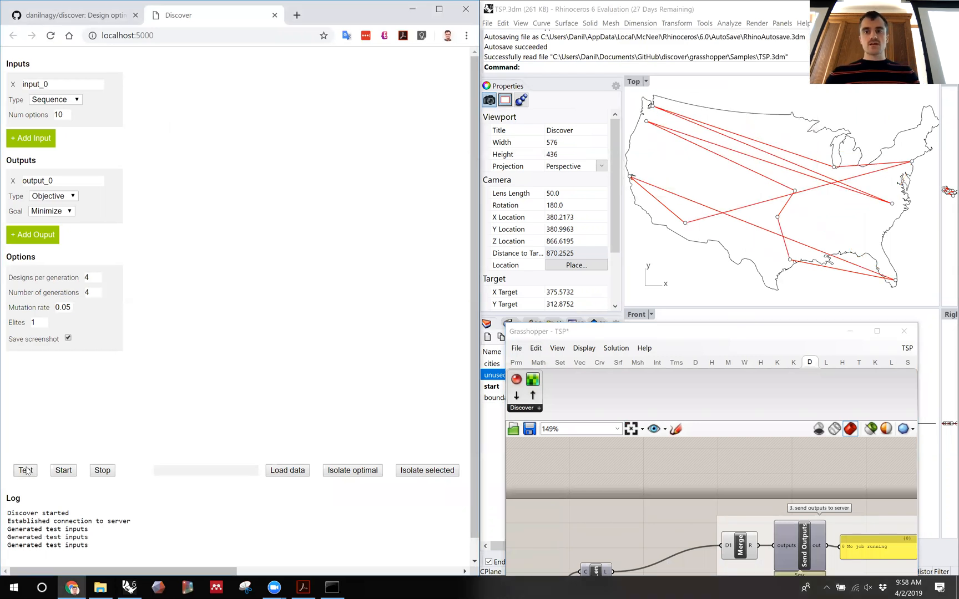
{"action": "left_click", "coordinate": [27, 471]}
{"action": "left_click", "coordinate": [27, 471]}
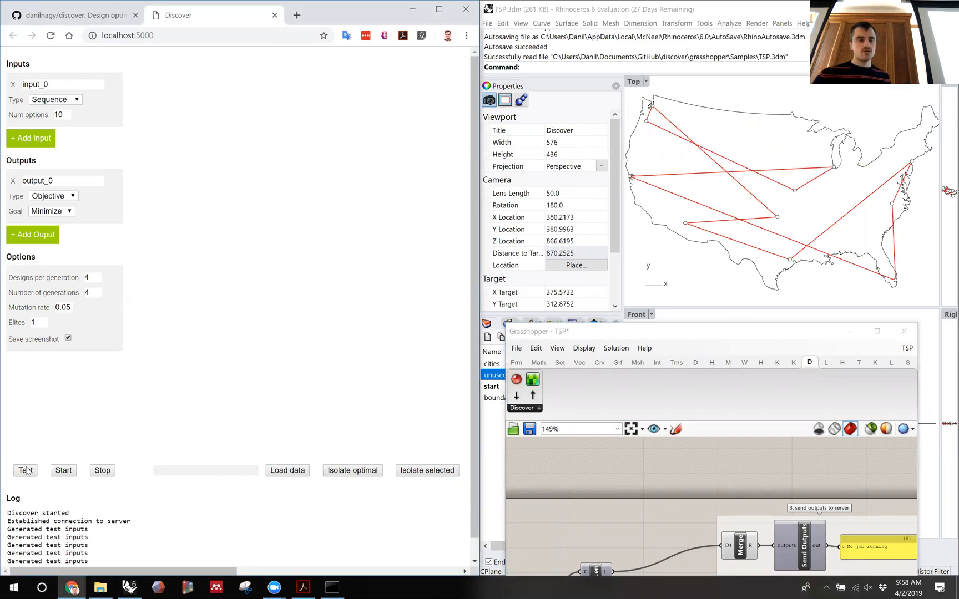
{"action": "left_click", "coordinate": [27, 471]}
{"action": "left_click", "coordinate": [27, 471]}
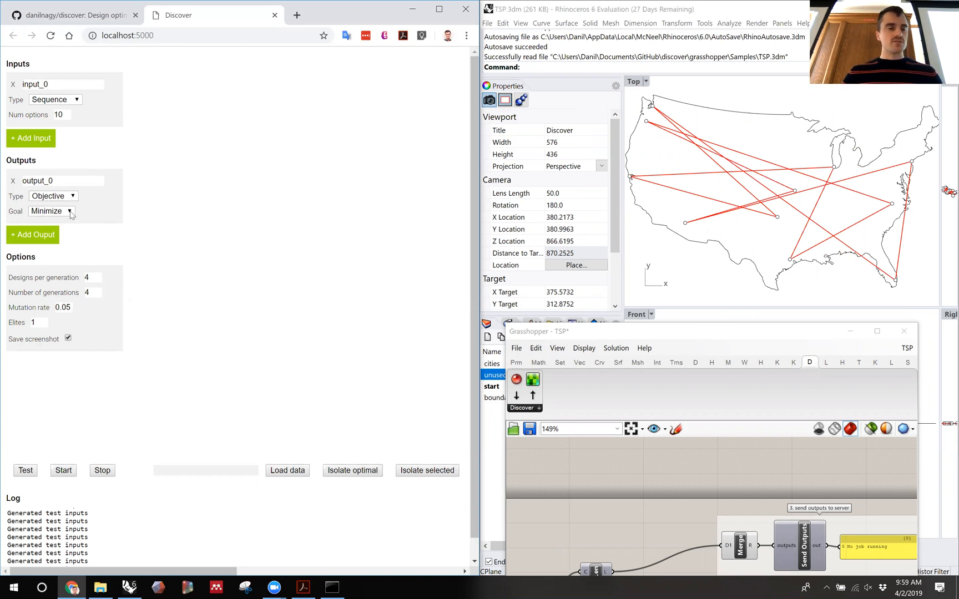
- Rename output_0 as route length
{"action": "left_click_drag", "start_coordinate": [60, 179], "coordinate": [5, 177]}
{"action": "type", "text": "route length"}
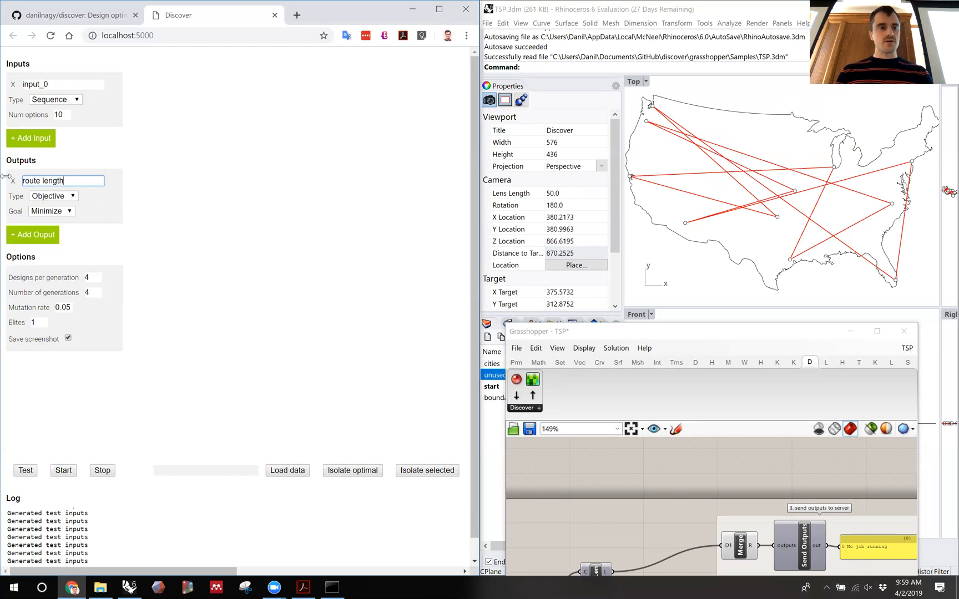
{"action": "left_click", "coordinate": [47, 383]}
- Set the optimization options to 10 designs per generation, 10 generations and 2 elites
{"action": "left_click_drag", "start_coordinate": [99, 280], "coordinate": [82, 281]}
{"action": "type", "text": "10"}
{"action": "key", "text": "Tab"}
{"action": "type", "text": "10"}
{"action": "left_click", "coordinate": [95, 377]}
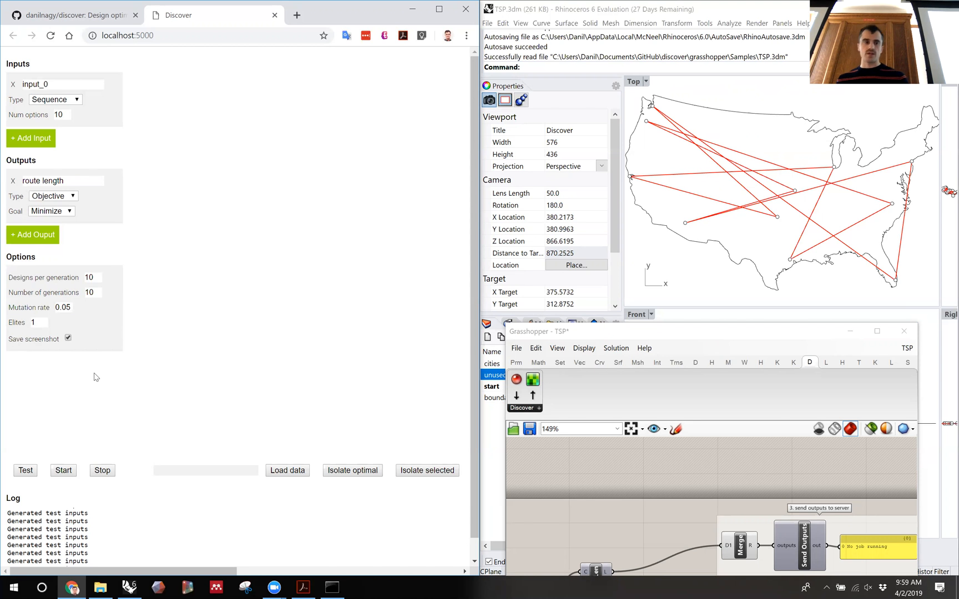
{"action": "double_click", "coordinate": [34, 322]}
{"action": "type", "text": "2"}
{"action": "left_click", "coordinate": [68, 367]}
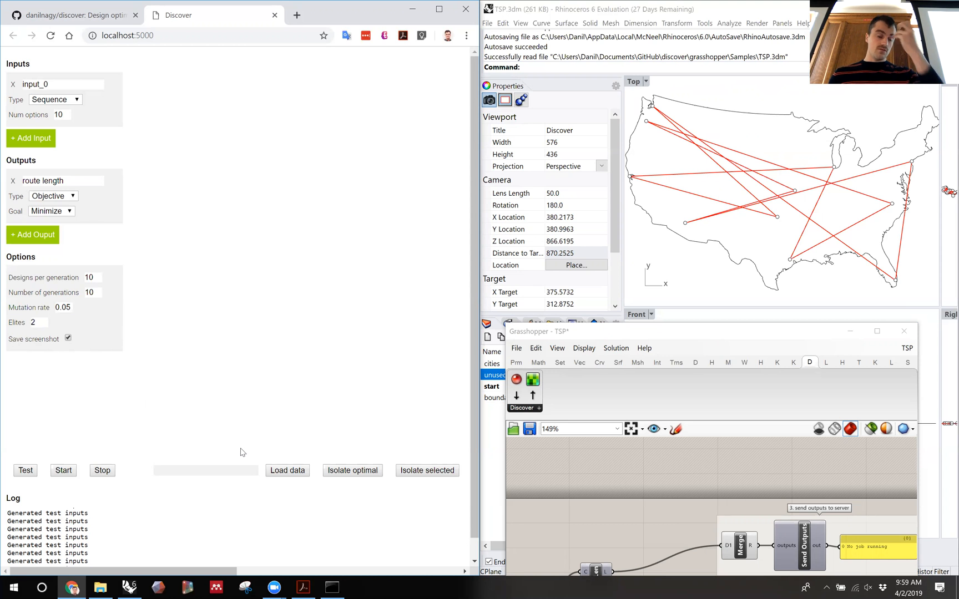
- Start the TSP optimization and load its incoming results in the maximized Discover page
{"action": "left_click", "coordinate": [63, 472]}
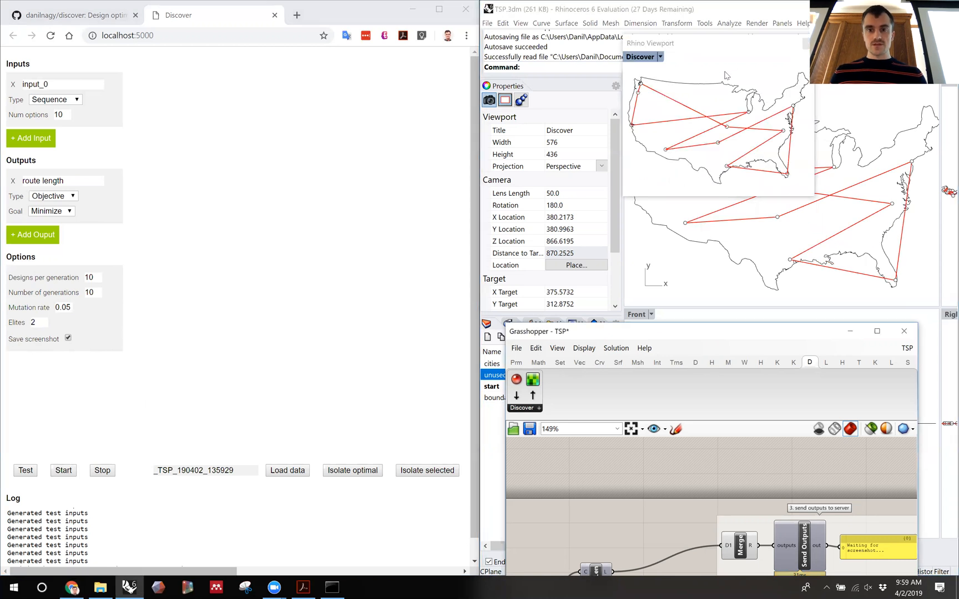
{"action": "left_click_drag", "start_coordinate": [720, 52], "coordinate": [677, 82]}
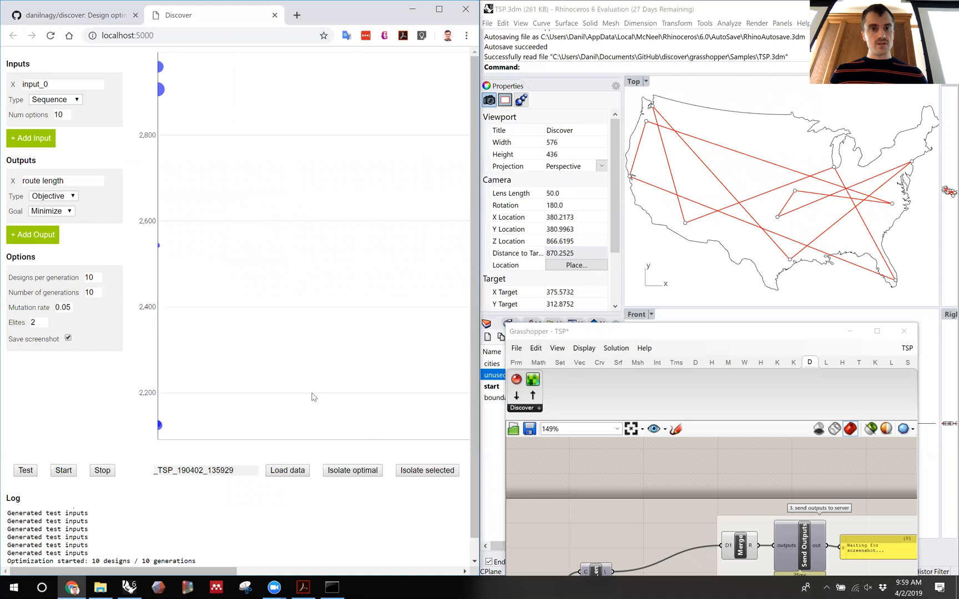
{"action": "left_click", "coordinate": [439, 9]}
{"action": "left_click", "coordinate": [296, 469]}
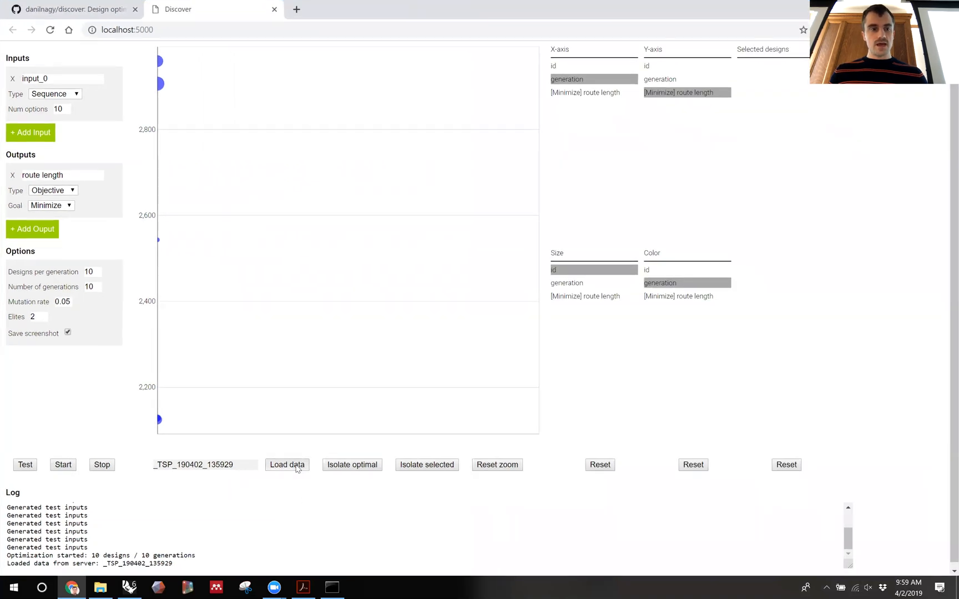
{"action": "left_click", "coordinate": [297, 469]}
- Preview individual route designs in the scatter plot and reload the run data to add newer generations
{"action": "mouse_move", "coordinate": [161, 154]}
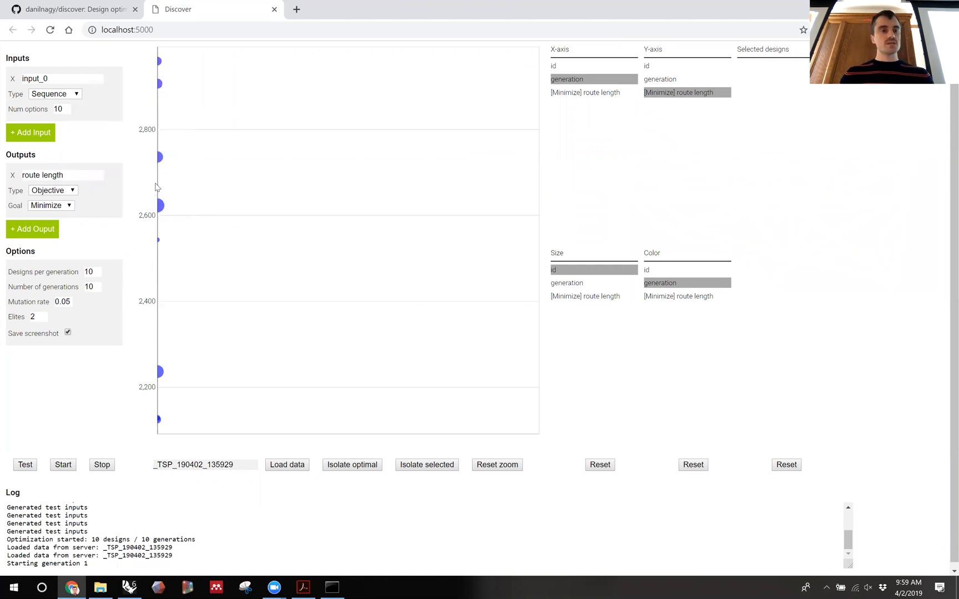
{"action": "mouse_move", "coordinate": [158, 240]}
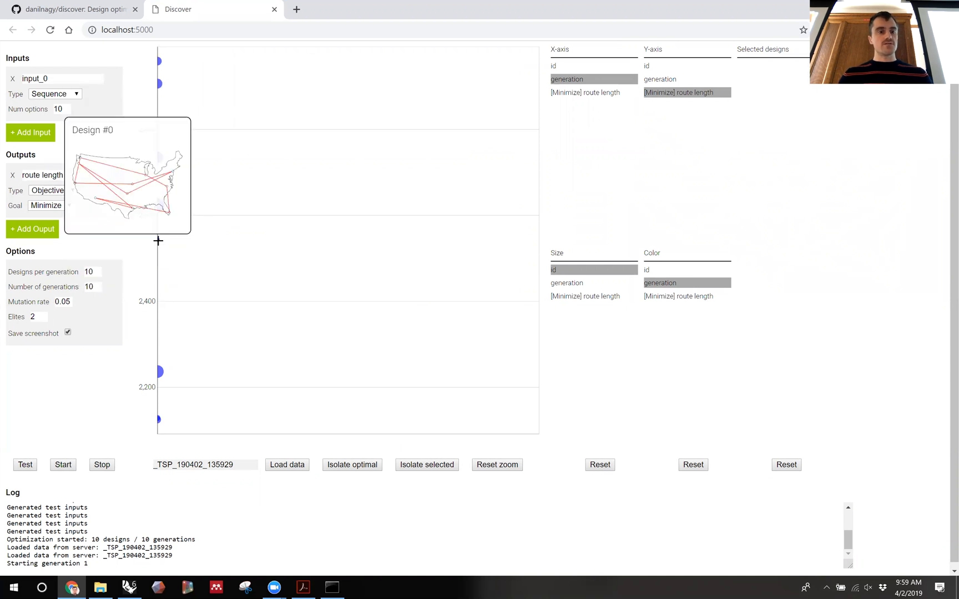
{"action": "left_click", "coordinate": [287, 466]}
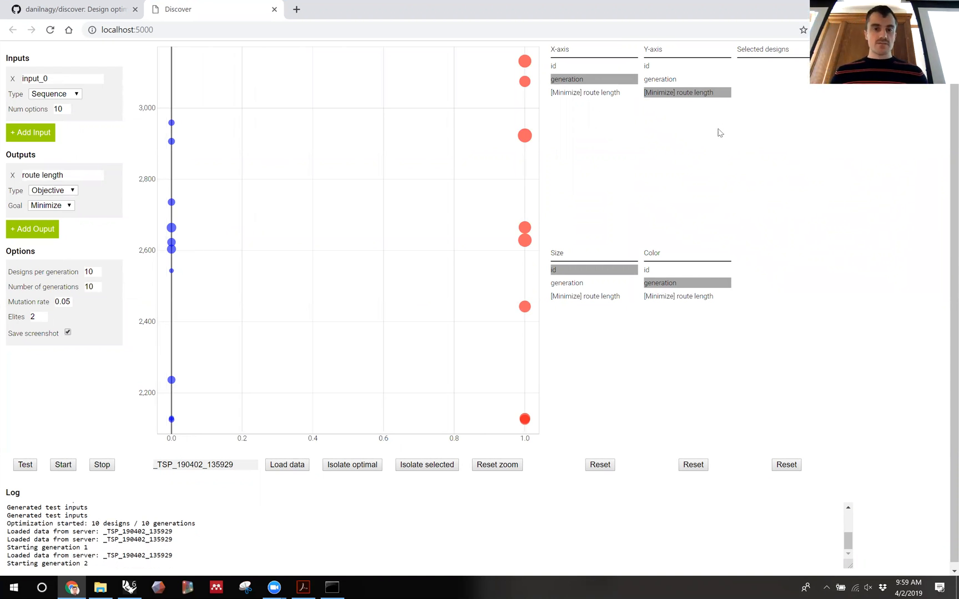
{"action": "mouse_move", "coordinate": [521, 304]}
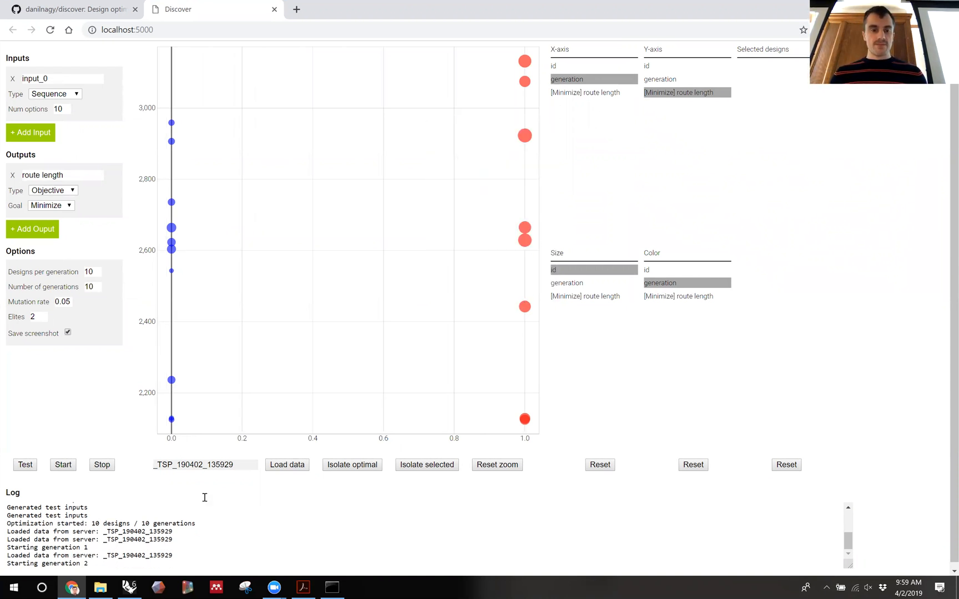
{"action": "left_click", "coordinate": [280, 467]}
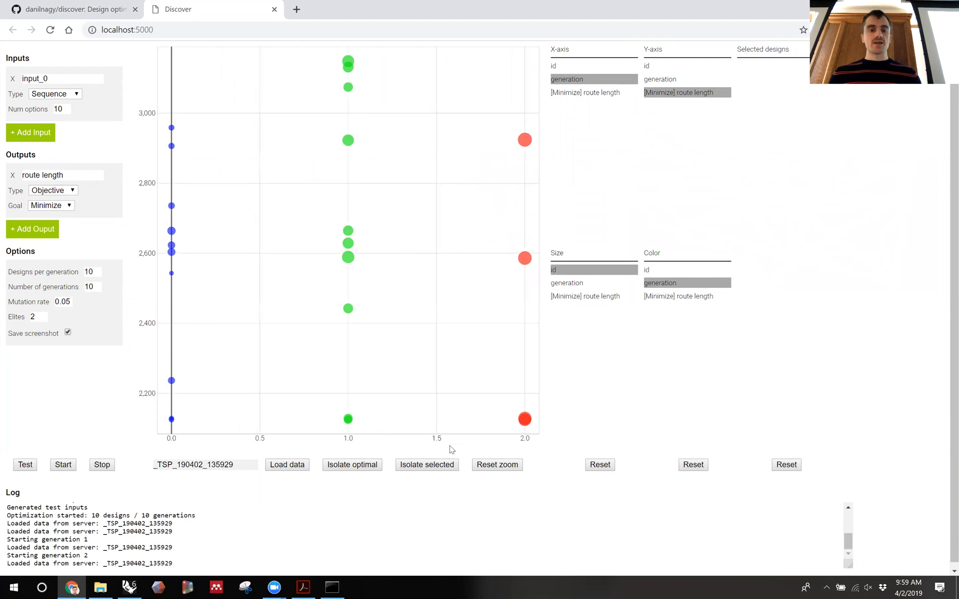
- Toggle isolation of the optimal design, reload the run data and isolate the optimal design again
{"action": "left_click", "coordinate": [351, 465]}
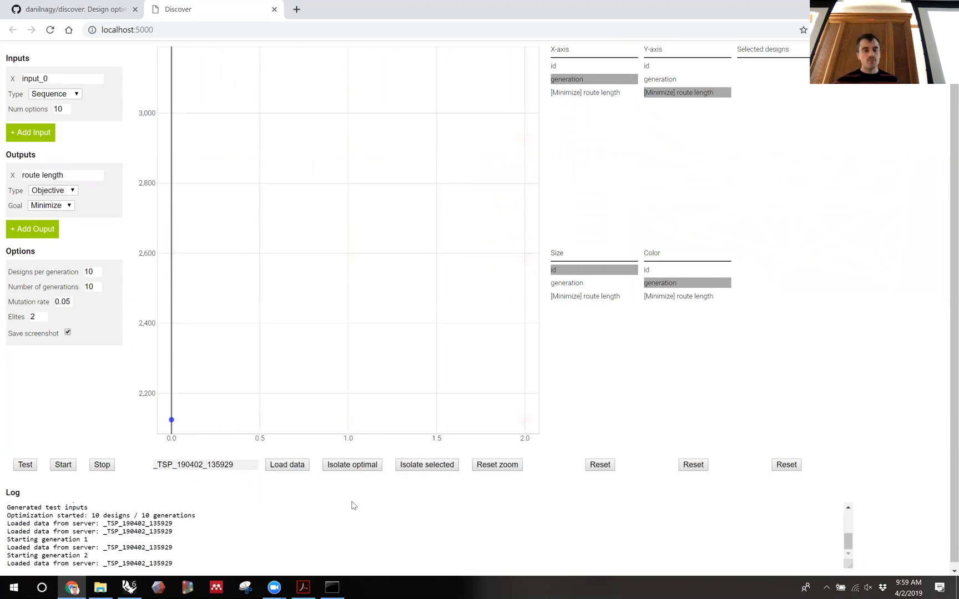
{"action": "left_click", "coordinate": [363, 465]}
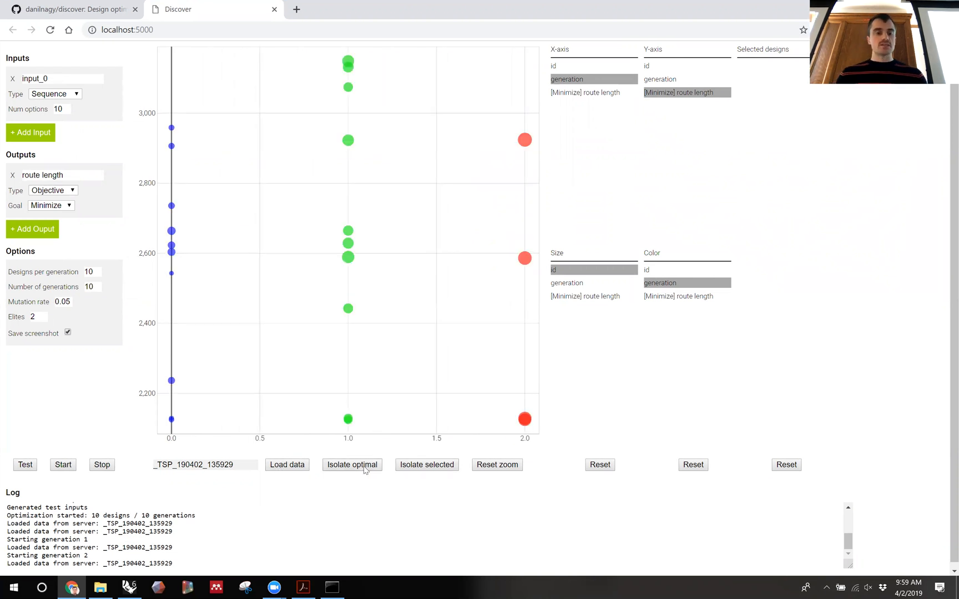
{"action": "left_click", "coordinate": [289, 469]}
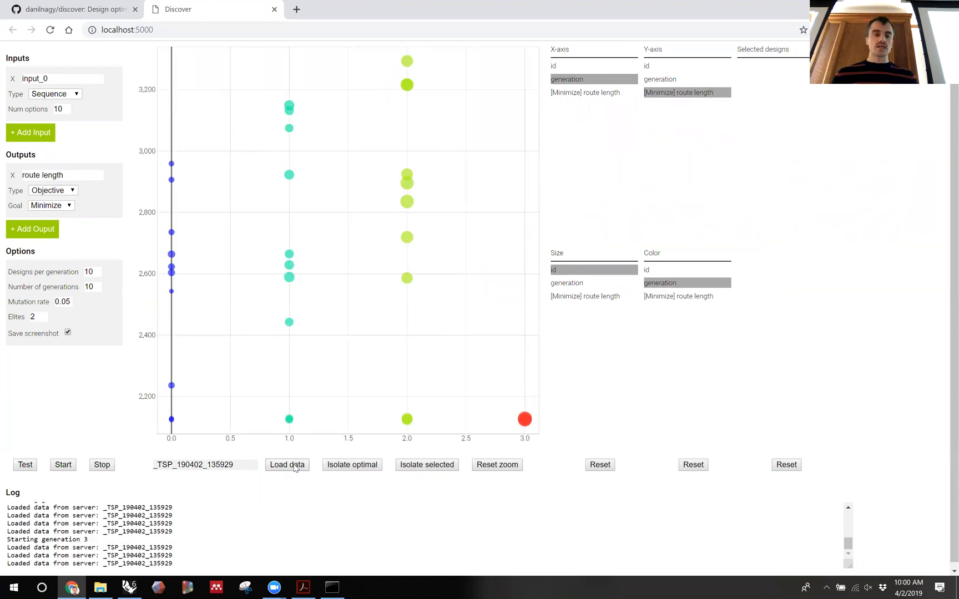
{"action": "left_click", "coordinate": [355, 475]}
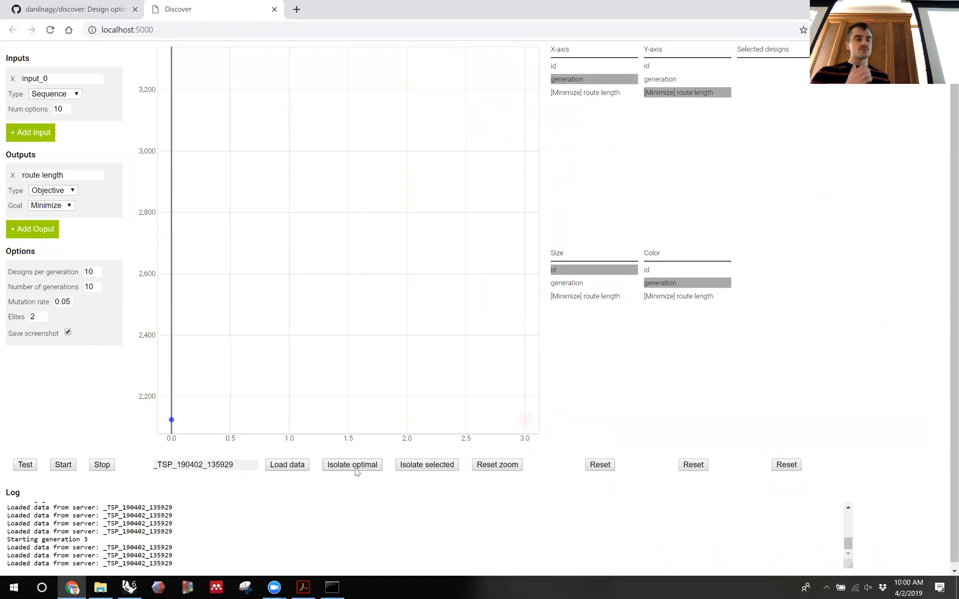
- Keep reloading the run data with the optimal design isolated and preview a low-length route in generation 4
{"action": "left_click", "coordinate": [296, 467]}
{"action": "left_click", "coordinate": [296, 466]}
{"action": "left_click", "coordinate": [296, 466]}
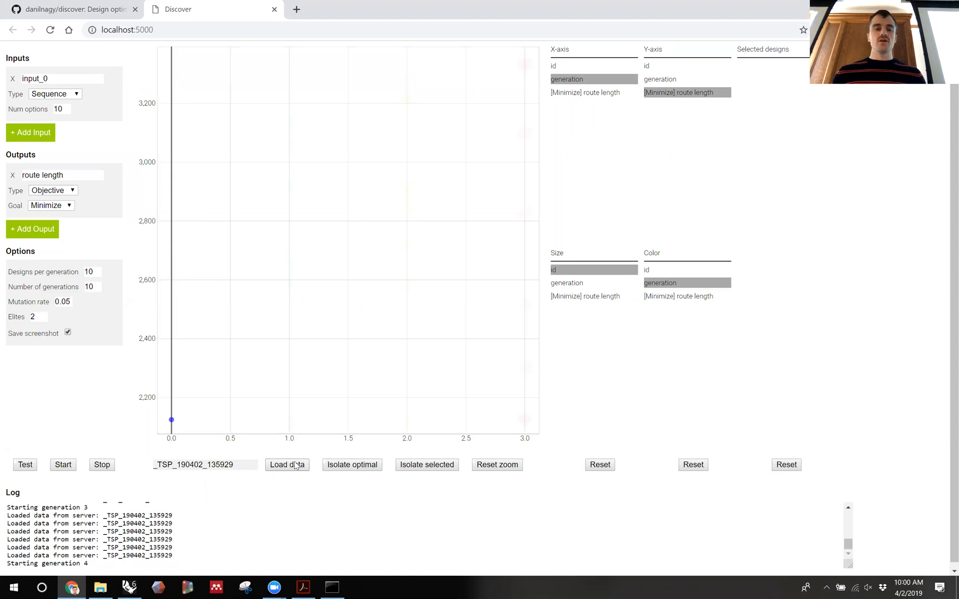
{"action": "left_click", "coordinate": [295, 466]}
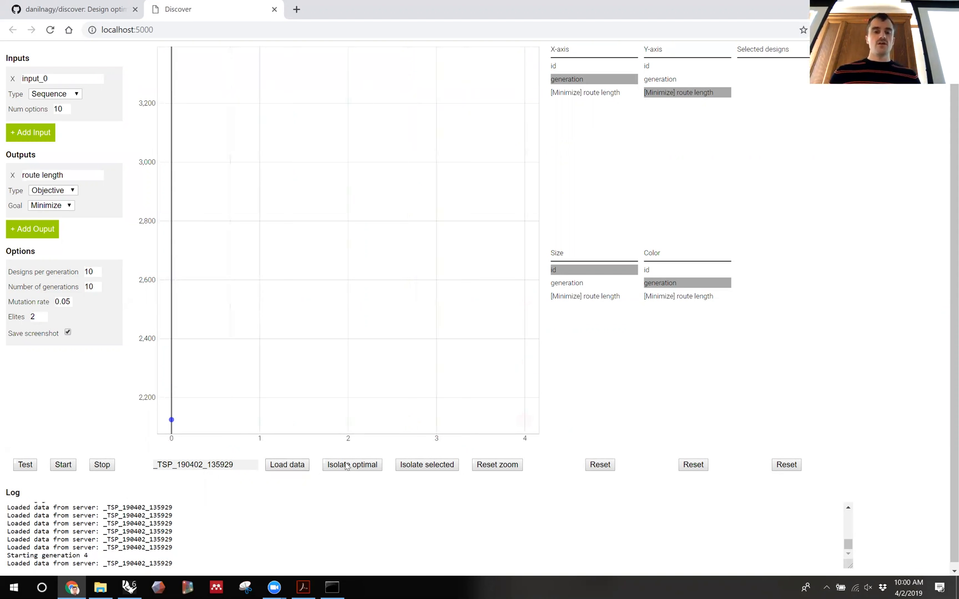
{"action": "left_click", "coordinate": [293, 466]}
{"action": "left_click", "coordinate": [286, 465]}
{"action": "left_click", "coordinate": [287, 463]}
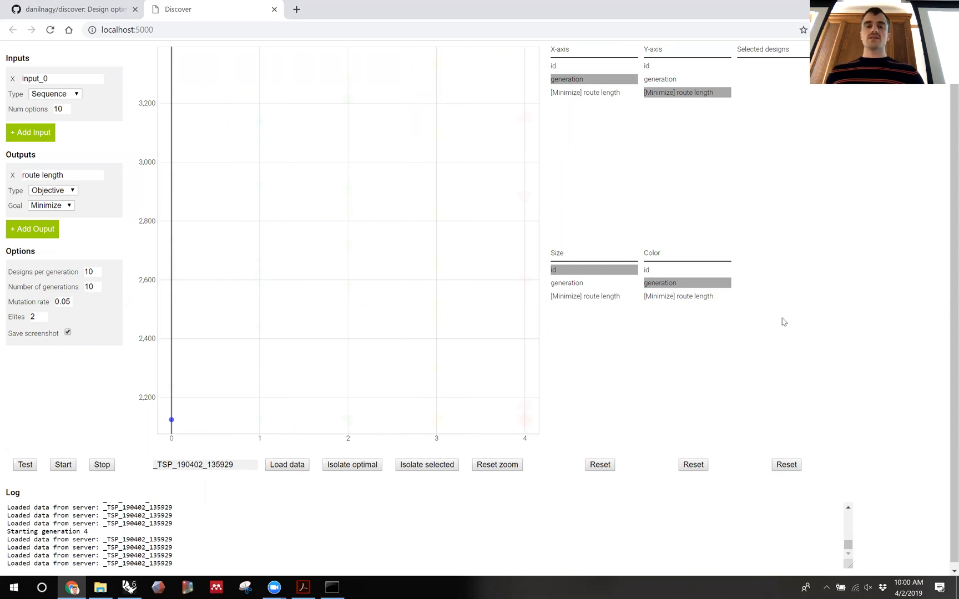
{"action": "mouse_move", "coordinate": [524, 424]}
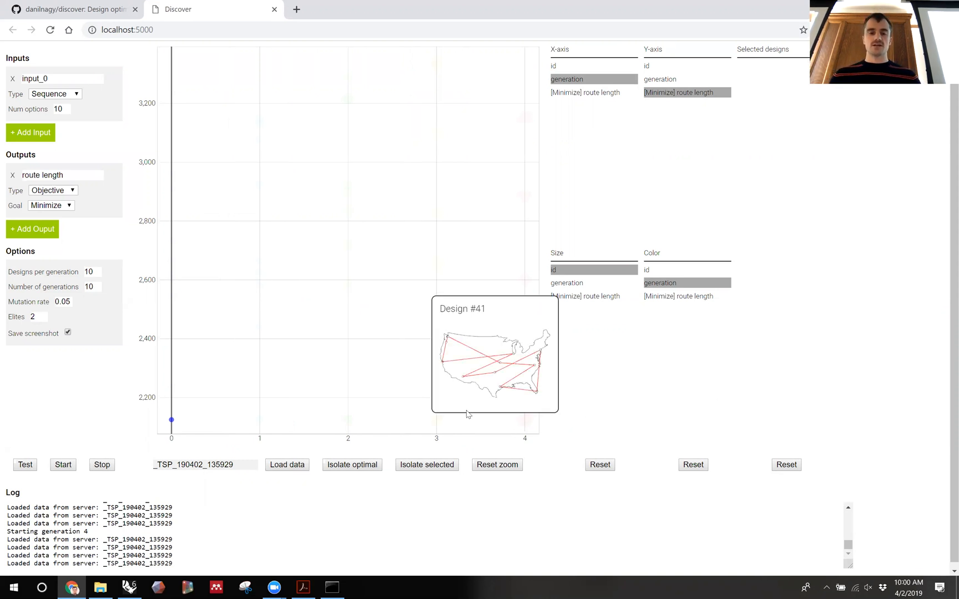
- Keep reloading the _TSP_190402_135929 run data as new generations arrive and preview a design in generation 7
{"action": "mouse_move", "coordinate": [172, 421]}
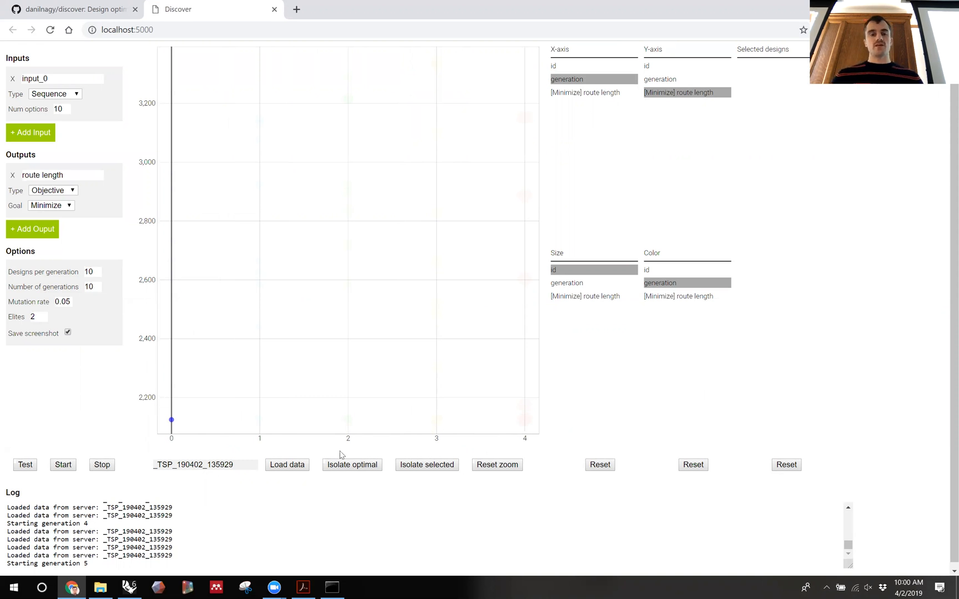
{"action": "left_click", "coordinate": [296, 464]}
{"action": "left_click", "coordinate": [295, 465]}
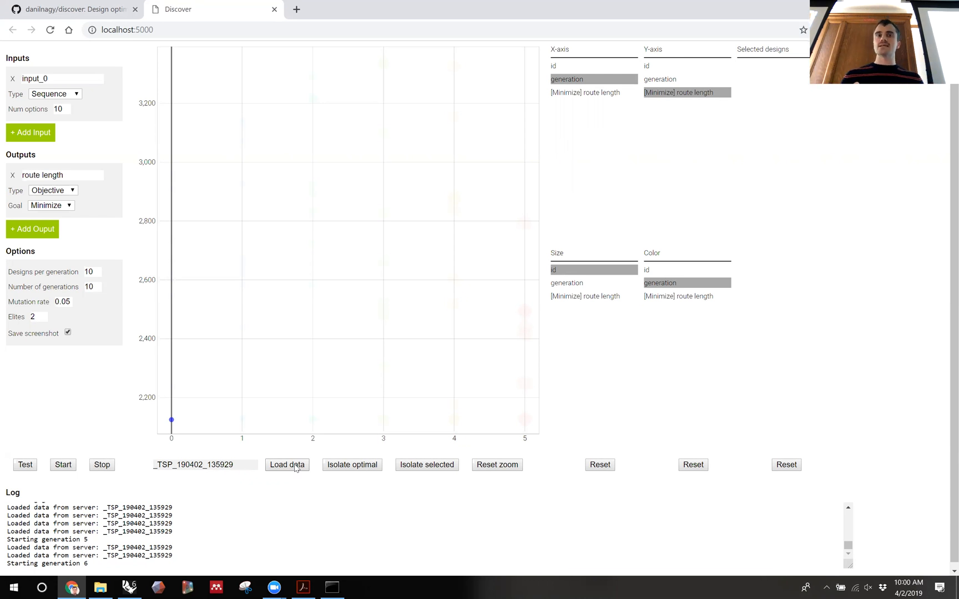
{"action": "left_click", "coordinate": [288, 466]}
{"action": "left_click", "coordinate": [288, 466]}
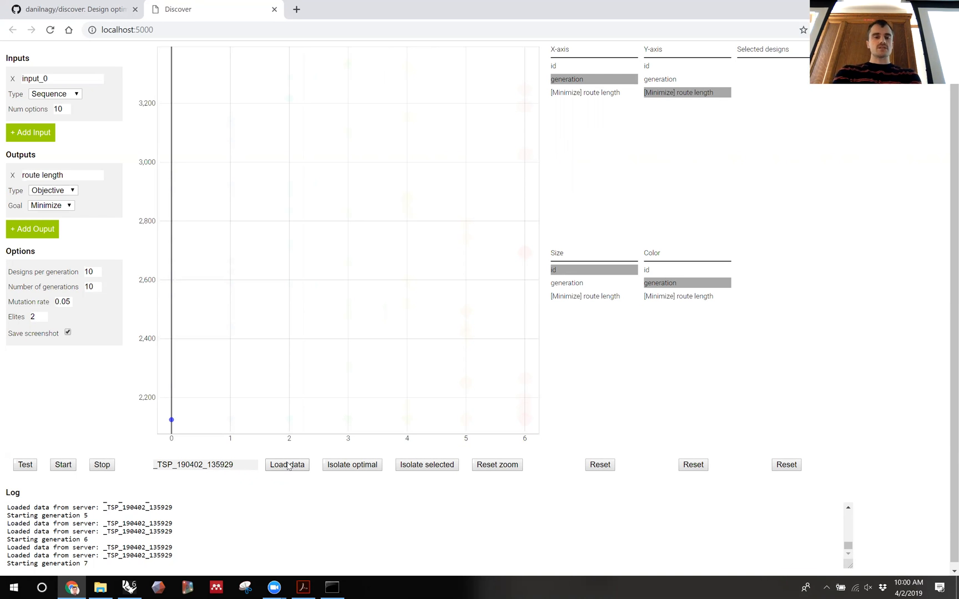
{"action": "left_click", "coordinate": [288, 466]}
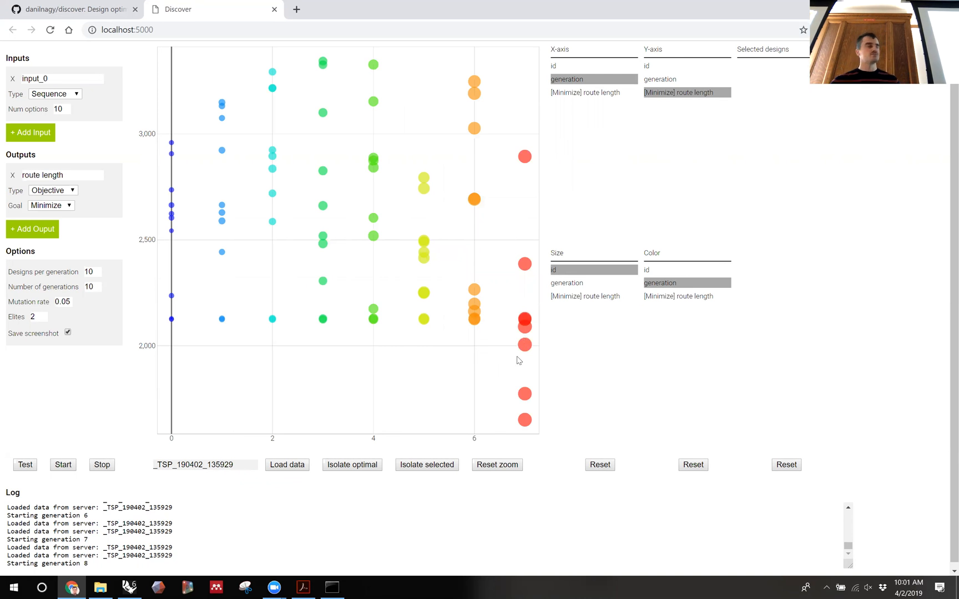
{"action": "mouse_move", "coordinate": [525, 323]}
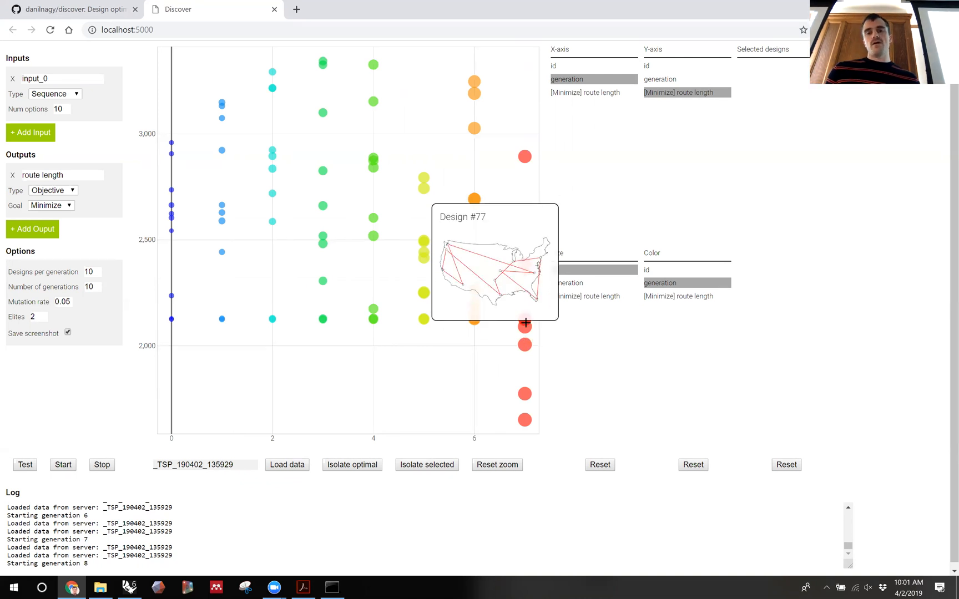
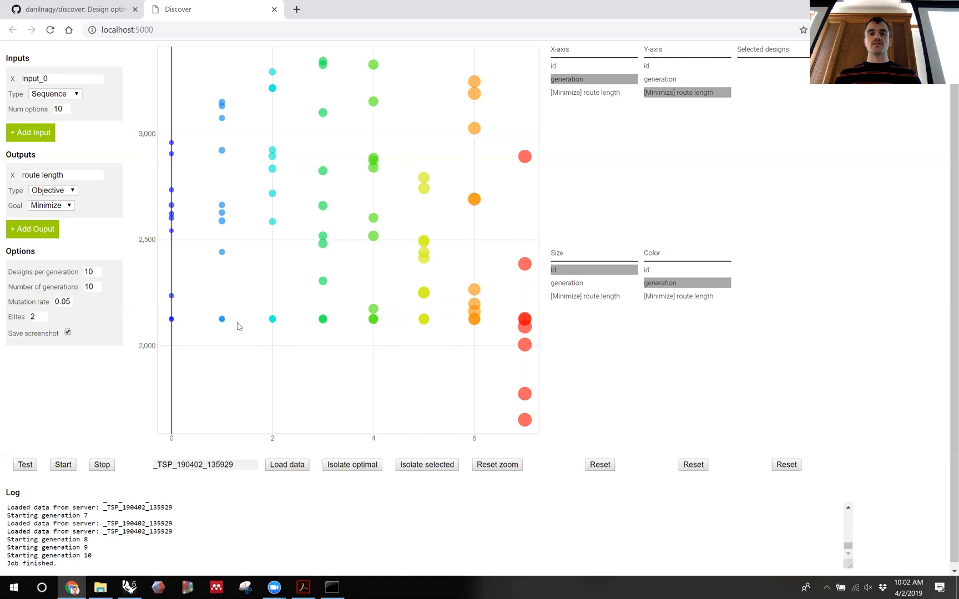
- Load the finished run's data, preview low-length routes in generation 7, and toggle isolation of the optimal design on and off
{"action": "left_click", "coordinate": [288, 476]}
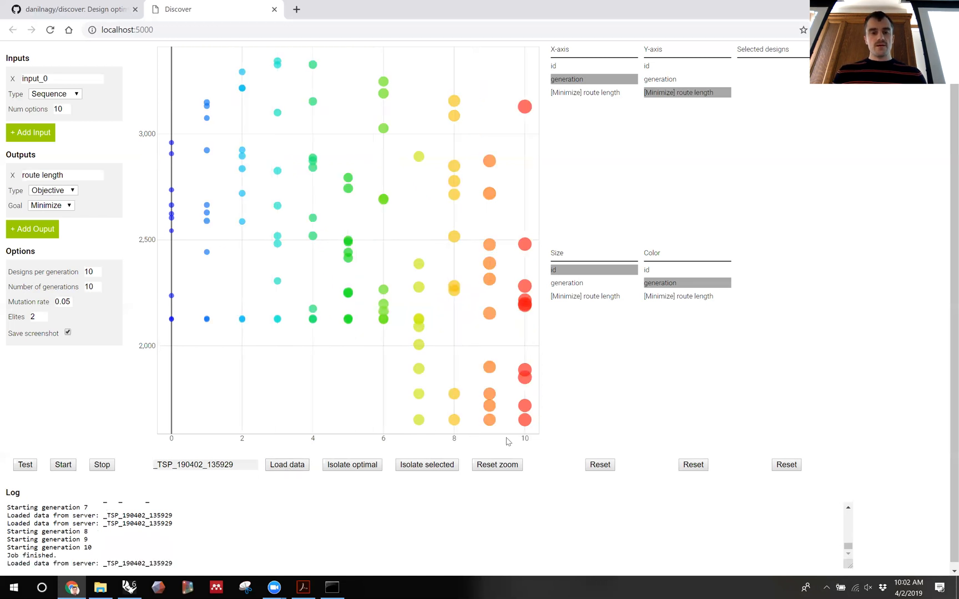
{"action": "mouse_move", "coordinate": [421, 364]}
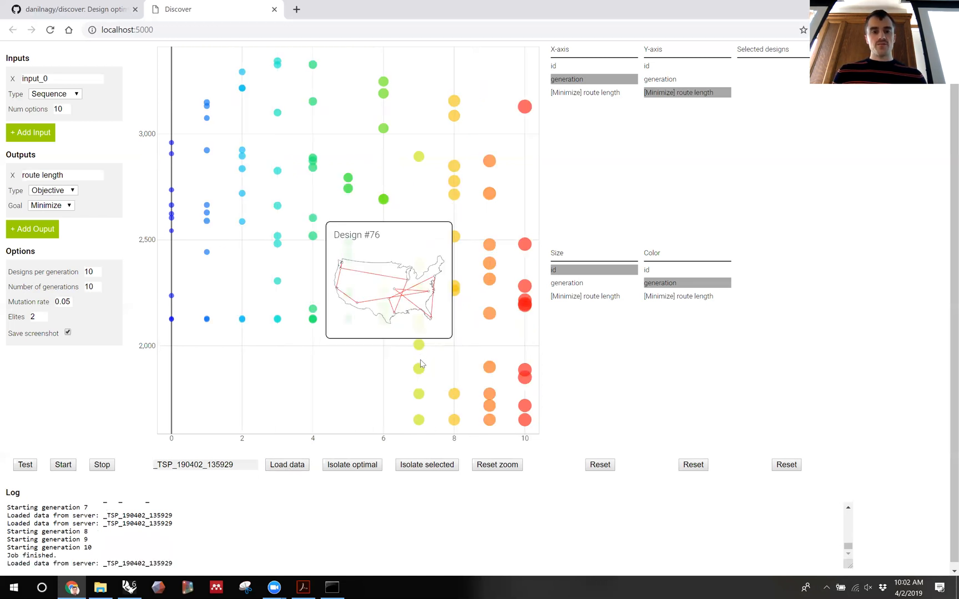
{"action": "mouse_move", "coordinate": [422, 422]}
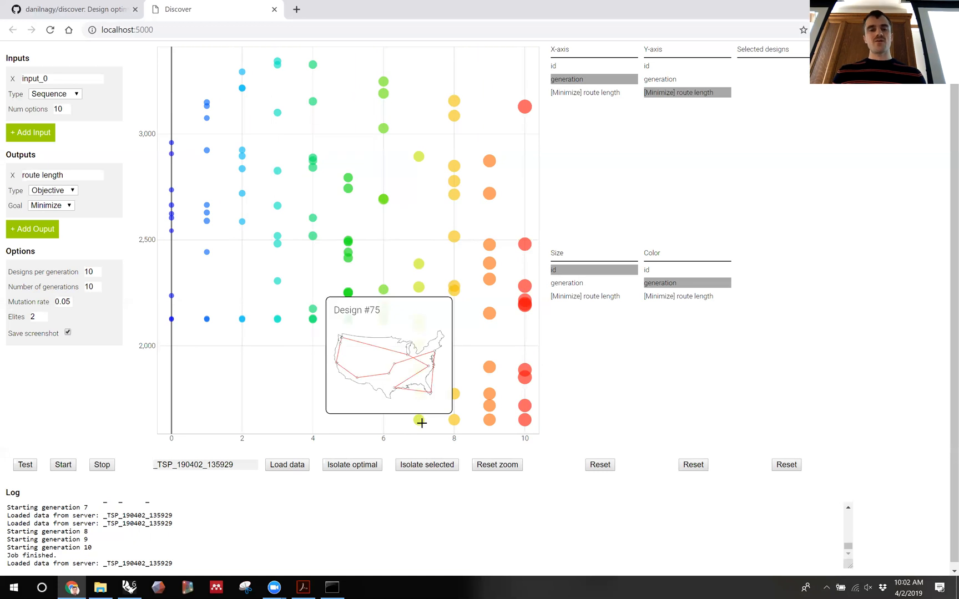
{"action": "left_click", "coordinate": [345, 468]}
{"action": "left_click", "coordinate": [346, 468]}
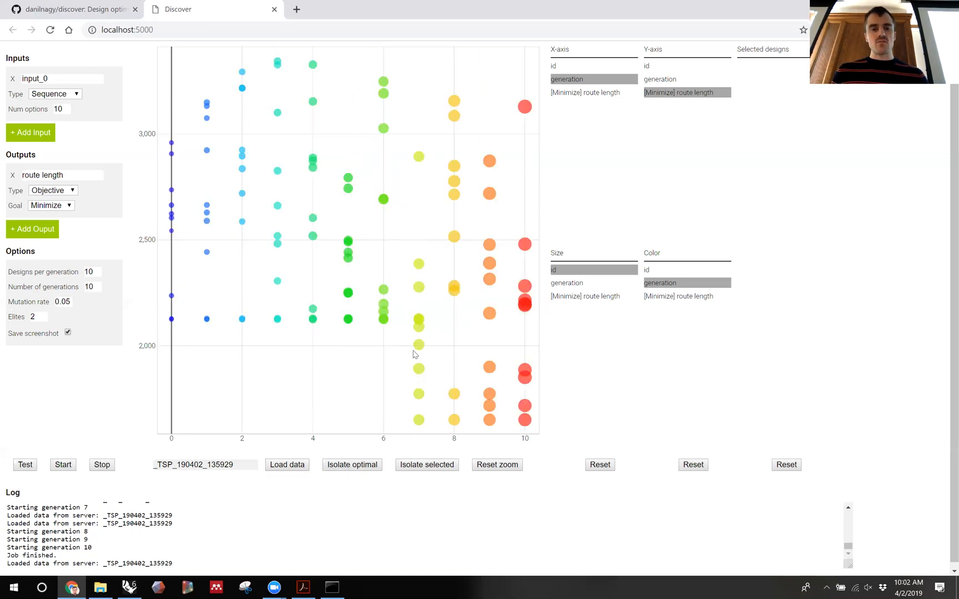
{"action": "mouse_move", "coordinate": [524, 424]}
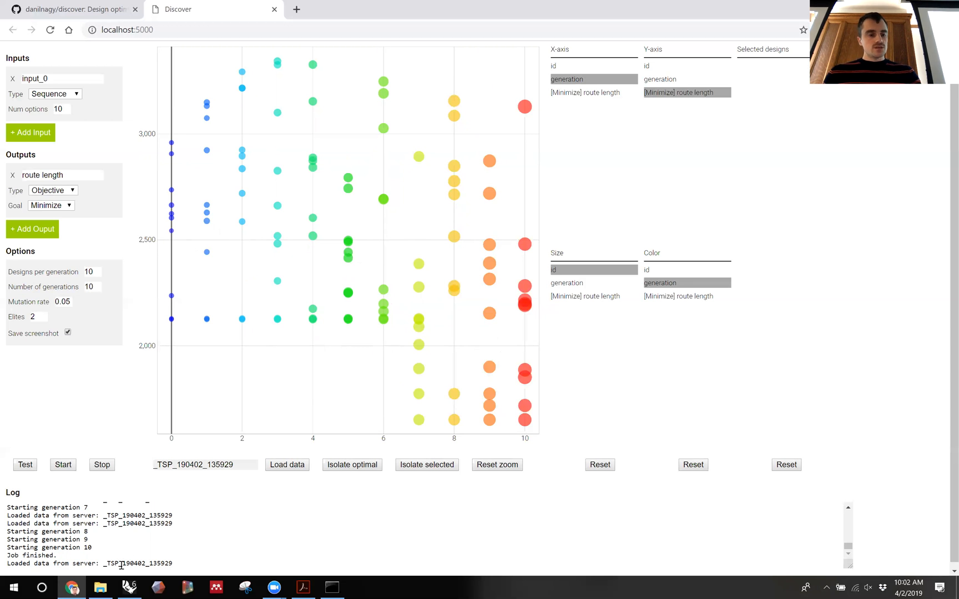
- Switch to File Explorer, move its window aside and open the data folder inside the discover folder
{"action": "mouse_move", "coordinate": [100, 587]}
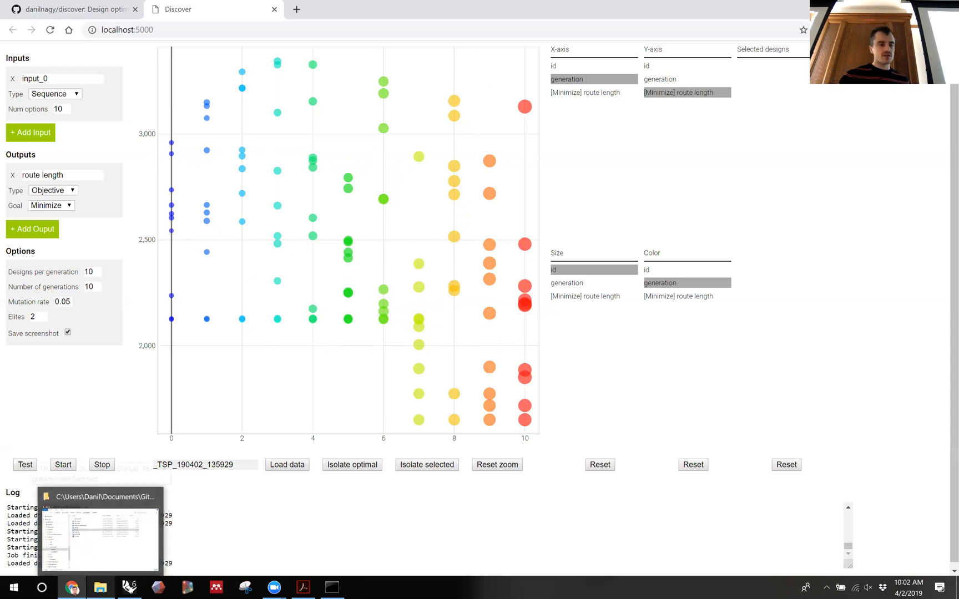
{"action": "left_click", "coordinate": [100, 587]}
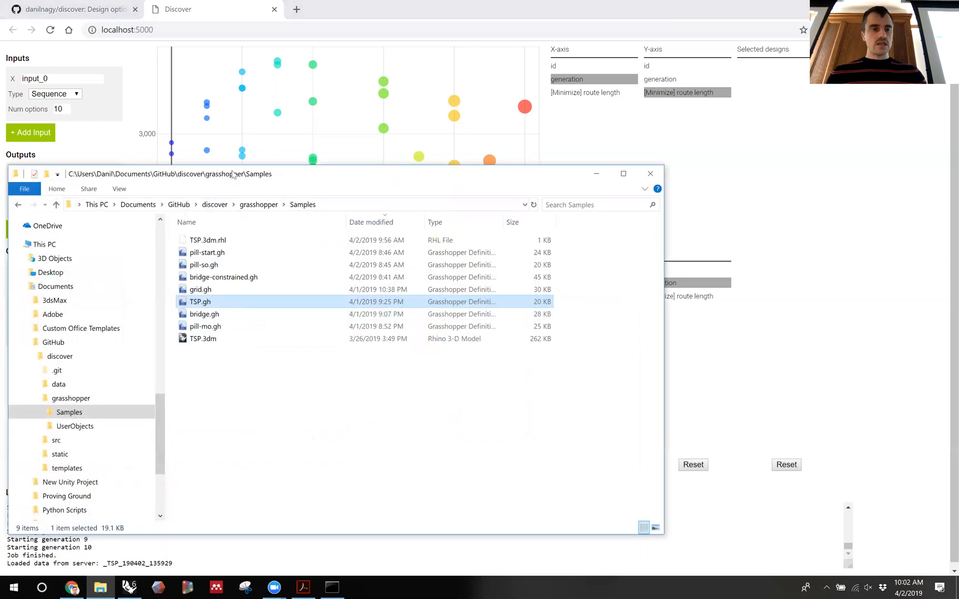
{"action": "left_click_drag", "start_coordinate": [236, 175], "coordinate": [615, 174]}
{"action": "left_click", "coordinate": [409, 383]}
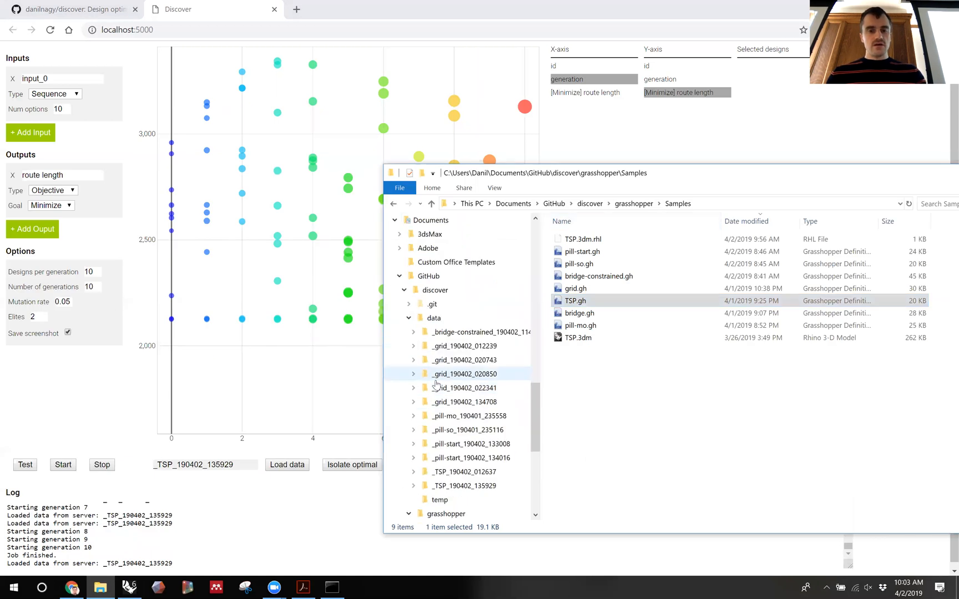
{"action": "left_click", "coordinate": [433, 318]}
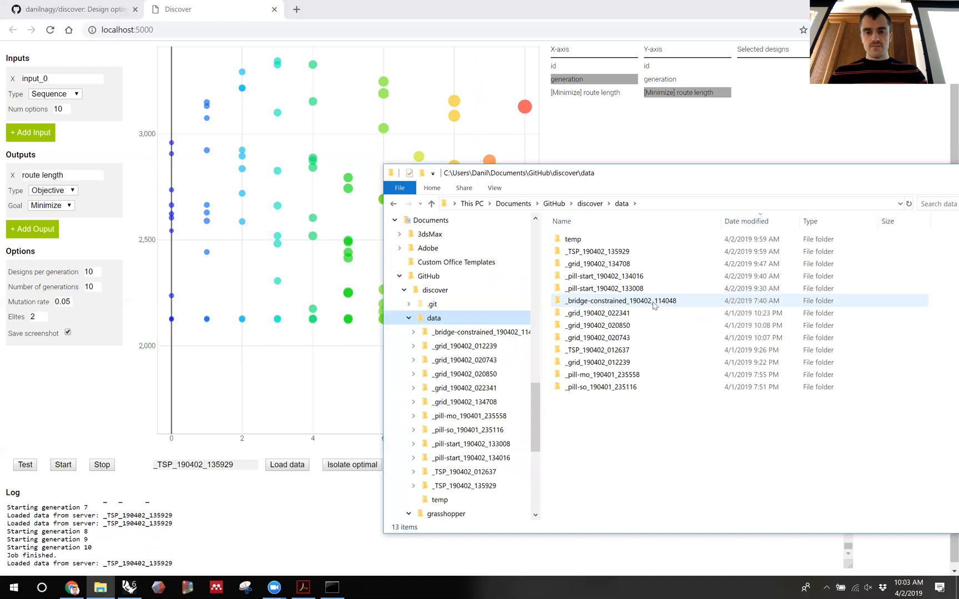
- Copy the name of the earlier run's folder _TSP_190402_012637 without changing it
{"action": "left_click", "coordinate": [608, 351]}
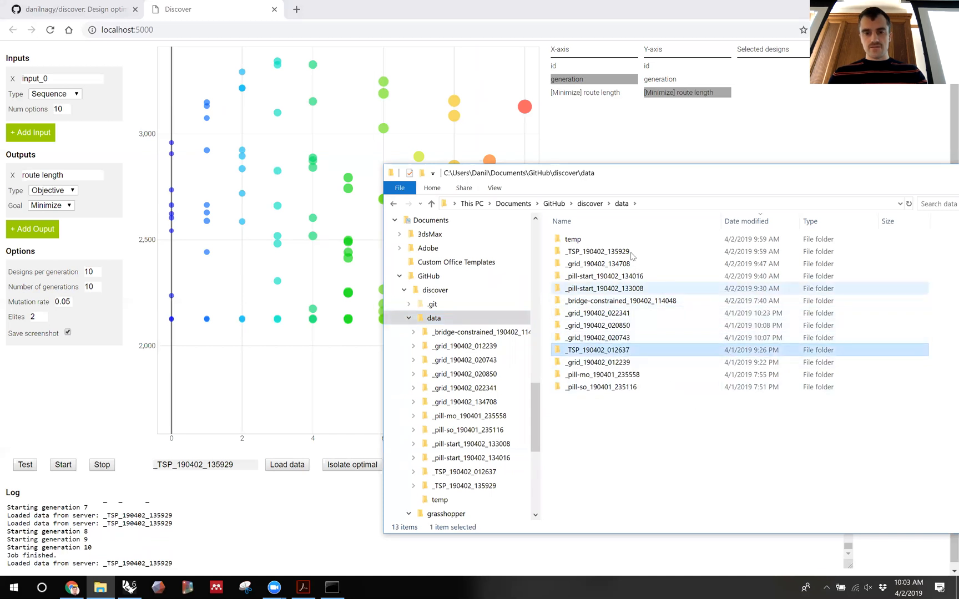
{"action": "left_click", "coordinate": [612, 354]}
{"action": "key", "text": "ctrl+c"}
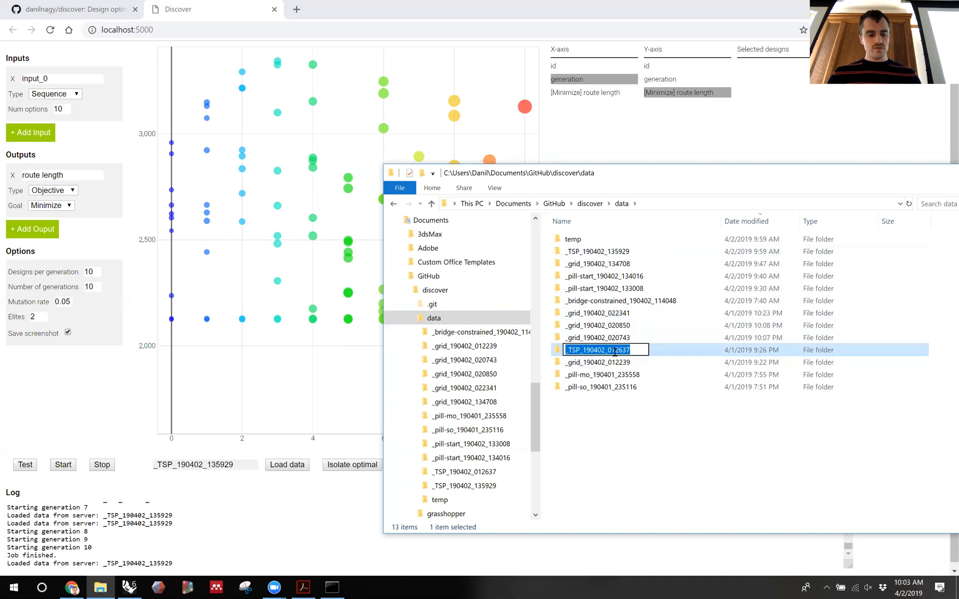
{"action": "left_click", "coordinate": [611, 423]}
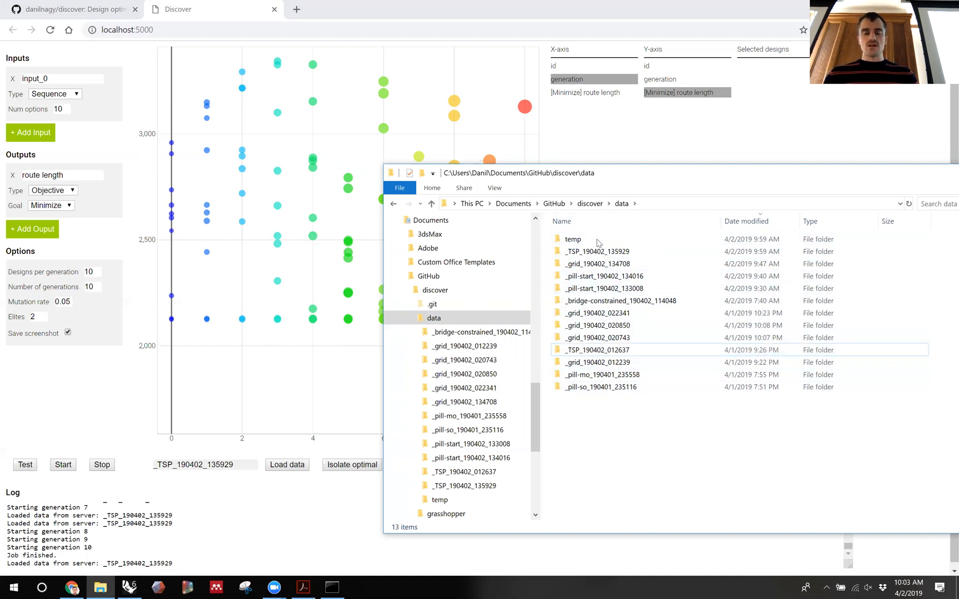
- Load the data of run _TSP_190402_012637 in Discover and plot route length on the Y-axis
{"action": "left_click_drag", "start_coordinate": [247, 464], "coordinate": [145, 468]}
{"action": "key", "text": "ctrl+v"}
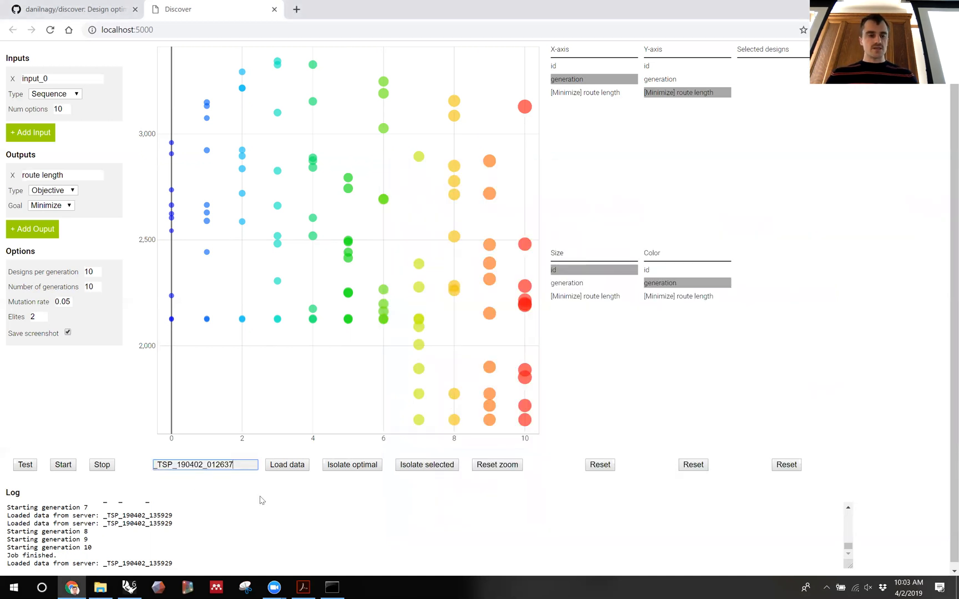
{"action": "left_click", "coordinate": [302, 466]}
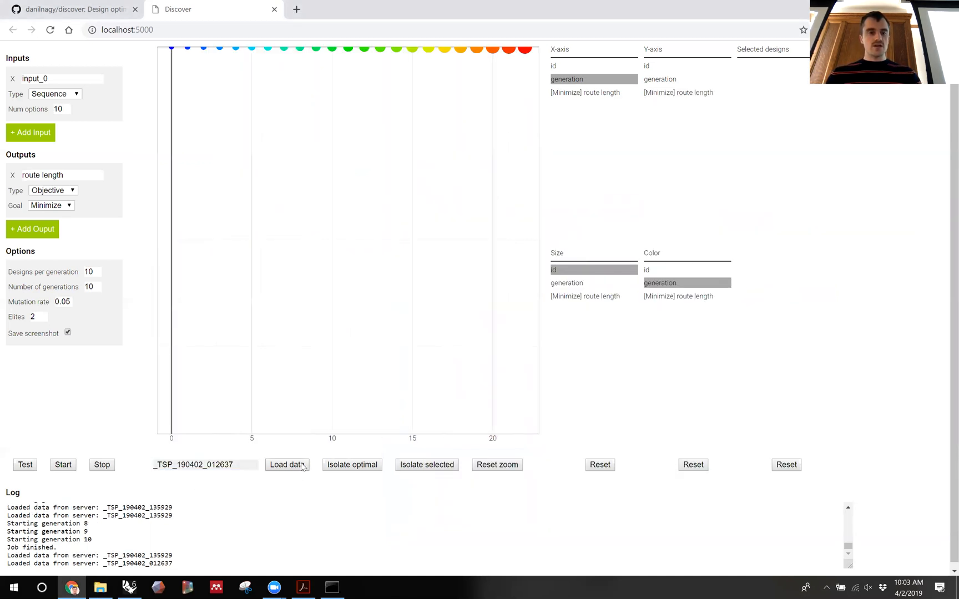
{"action": "left_click", "coordinate": [666, 92]}
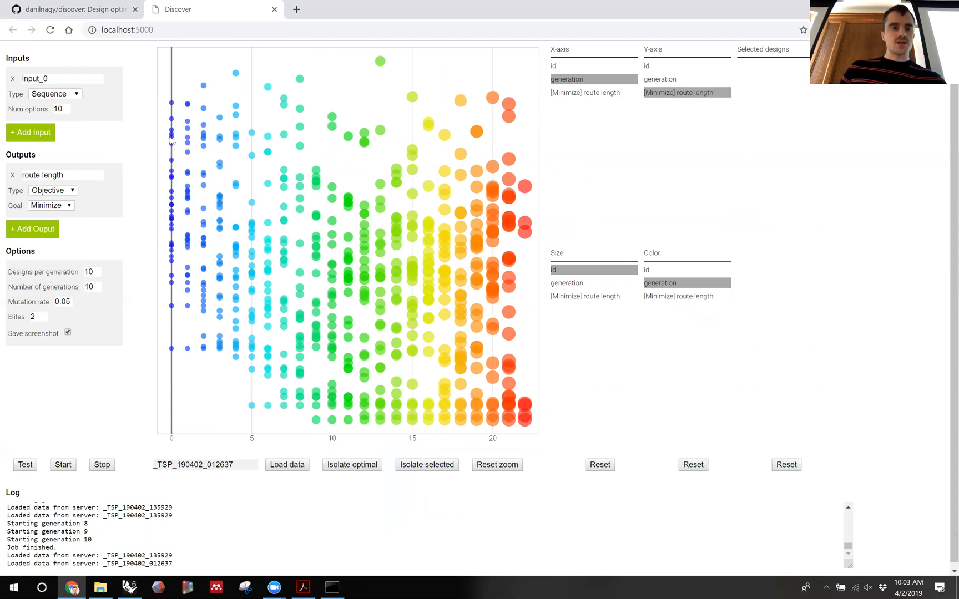
- Preview the shortest routes of the loaded run in the scatter plot, from generation 9 onward
{"action": "mouse_move", "coordinate": [174, 297]}
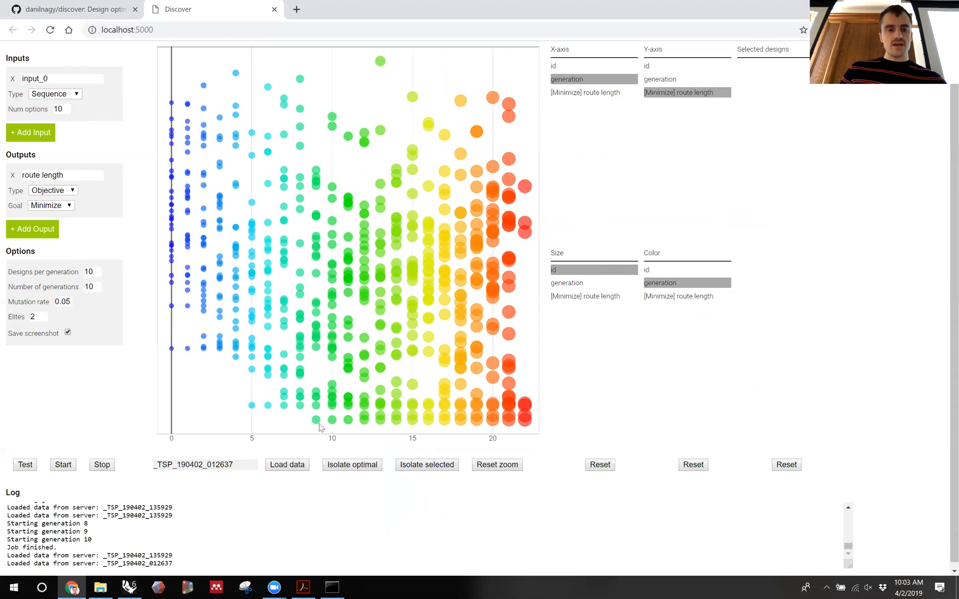
{"action": "mouse_move", "coordinate": [316, 420]}
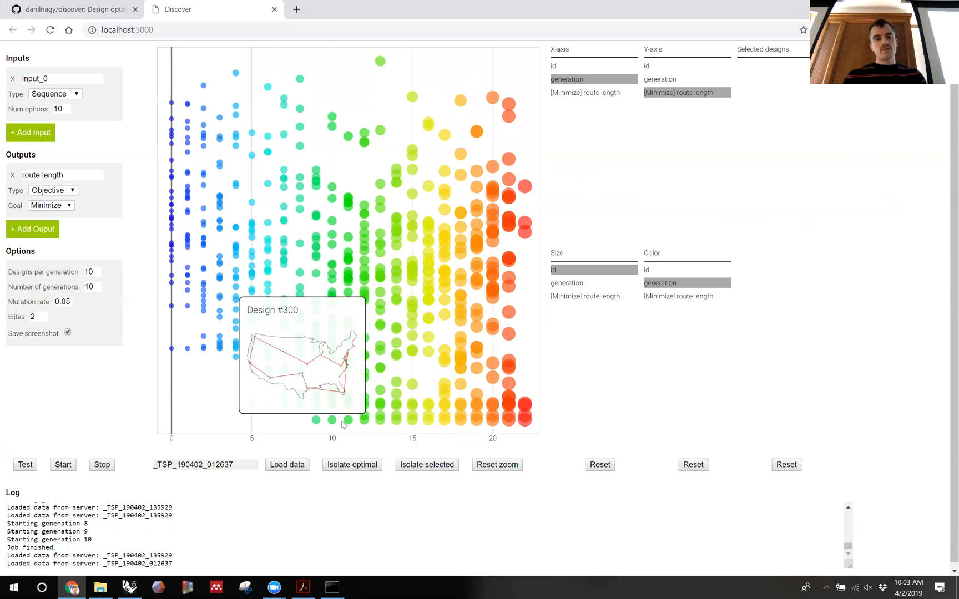
{"action": "mouse_move", "coordinate": [384, 422]}
{"action": "mouse_move", "coordinate": [446, 422]}
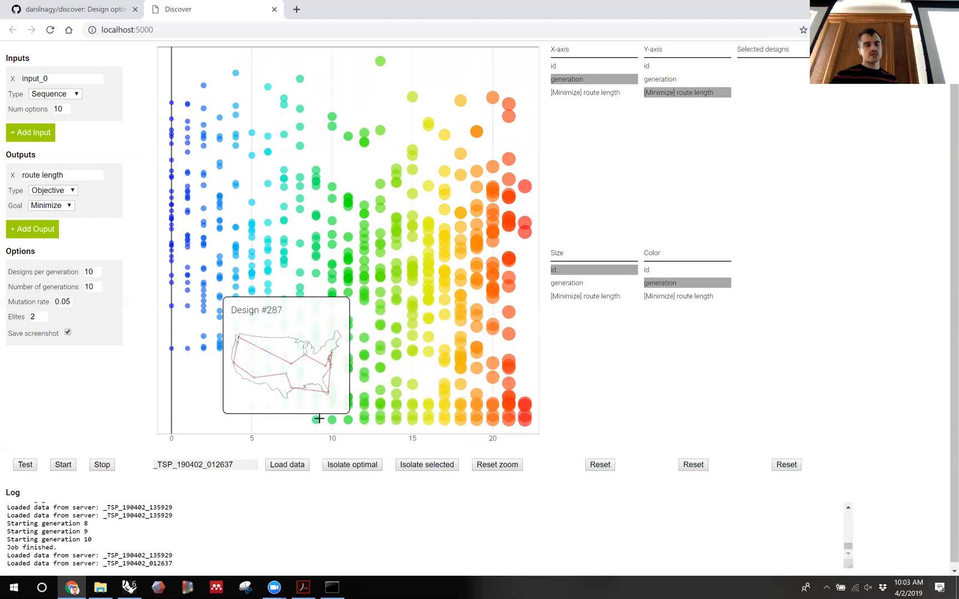
{"action": "mouse_move", "coordinate": [400, 377]}
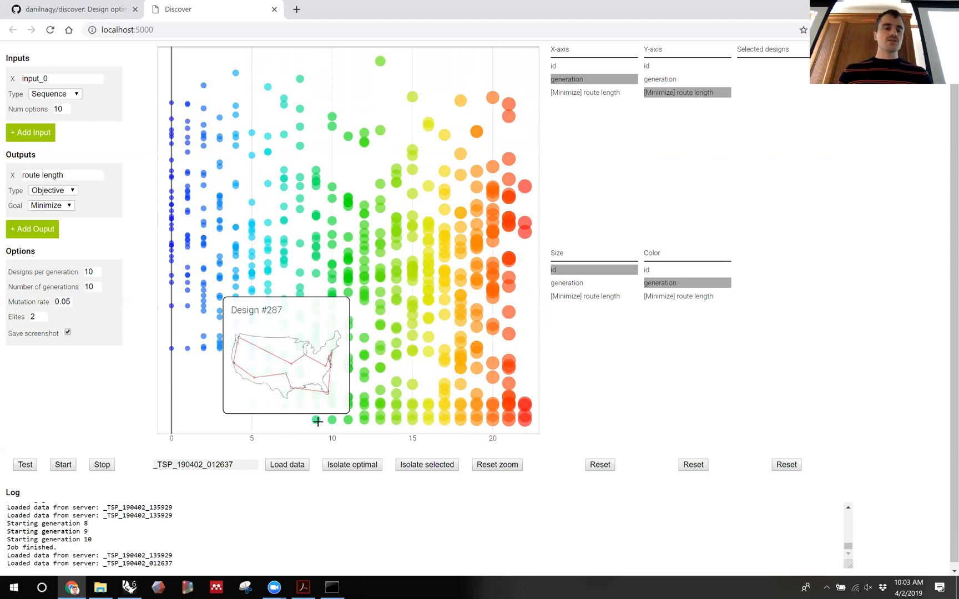